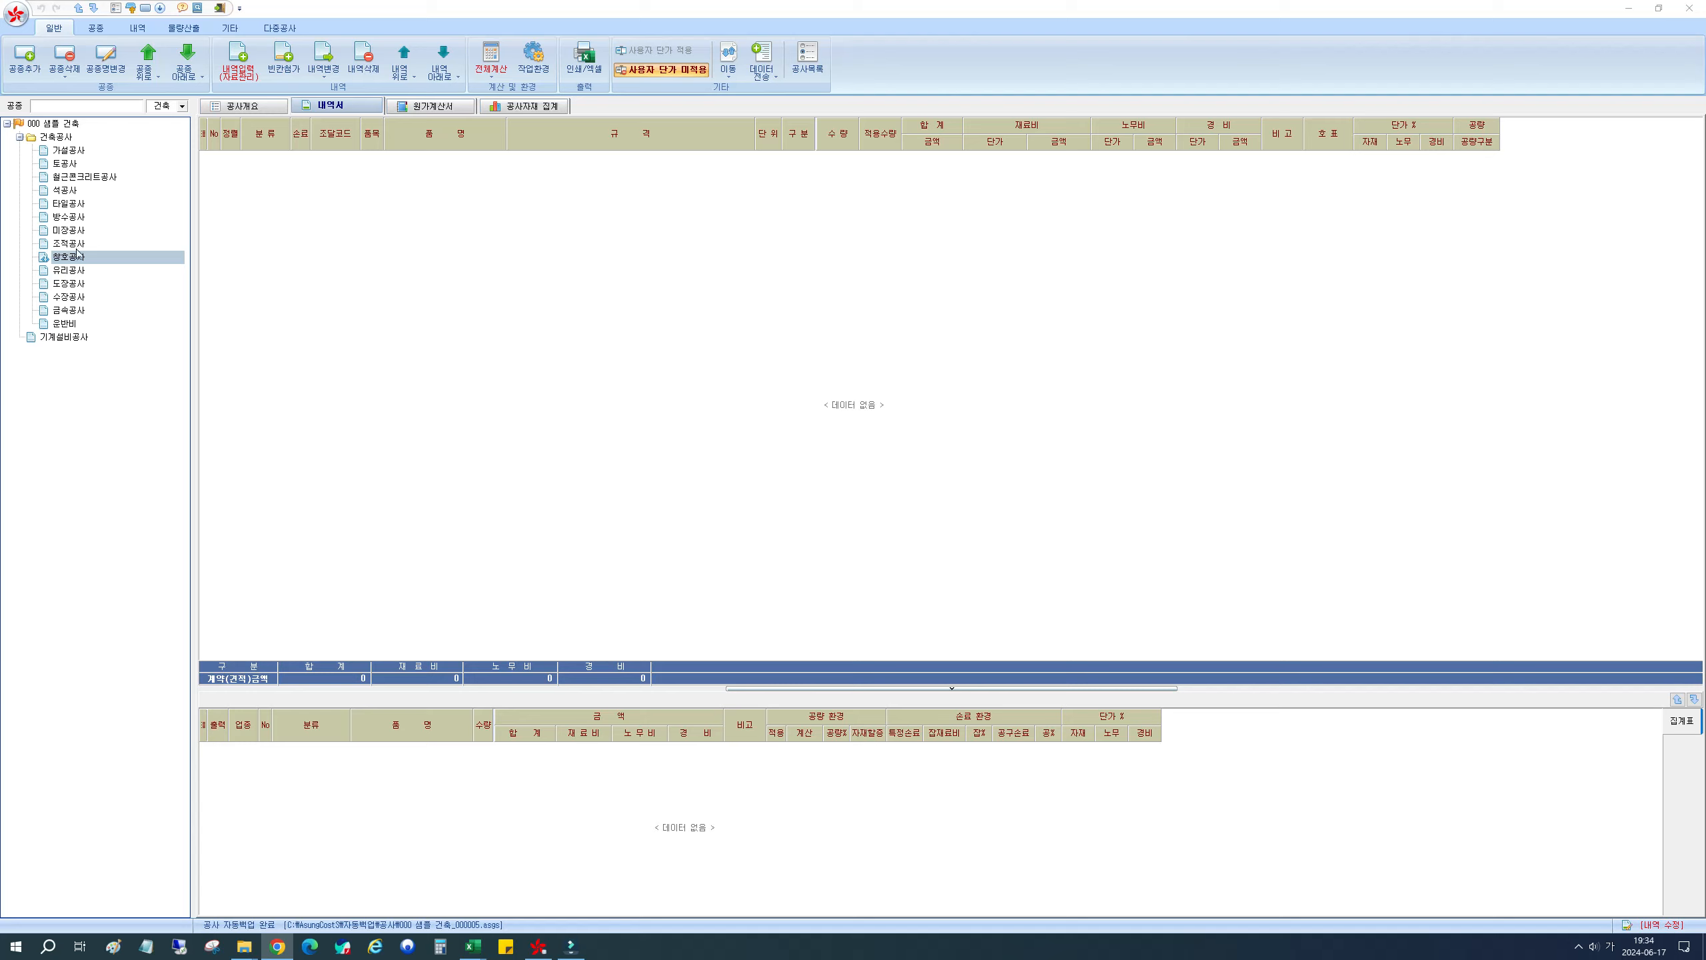
Step: Open item entry for the 방수공사 work type and search the item names for 우레탄
{"action": "left_click", "coordinate": [96, 222]}
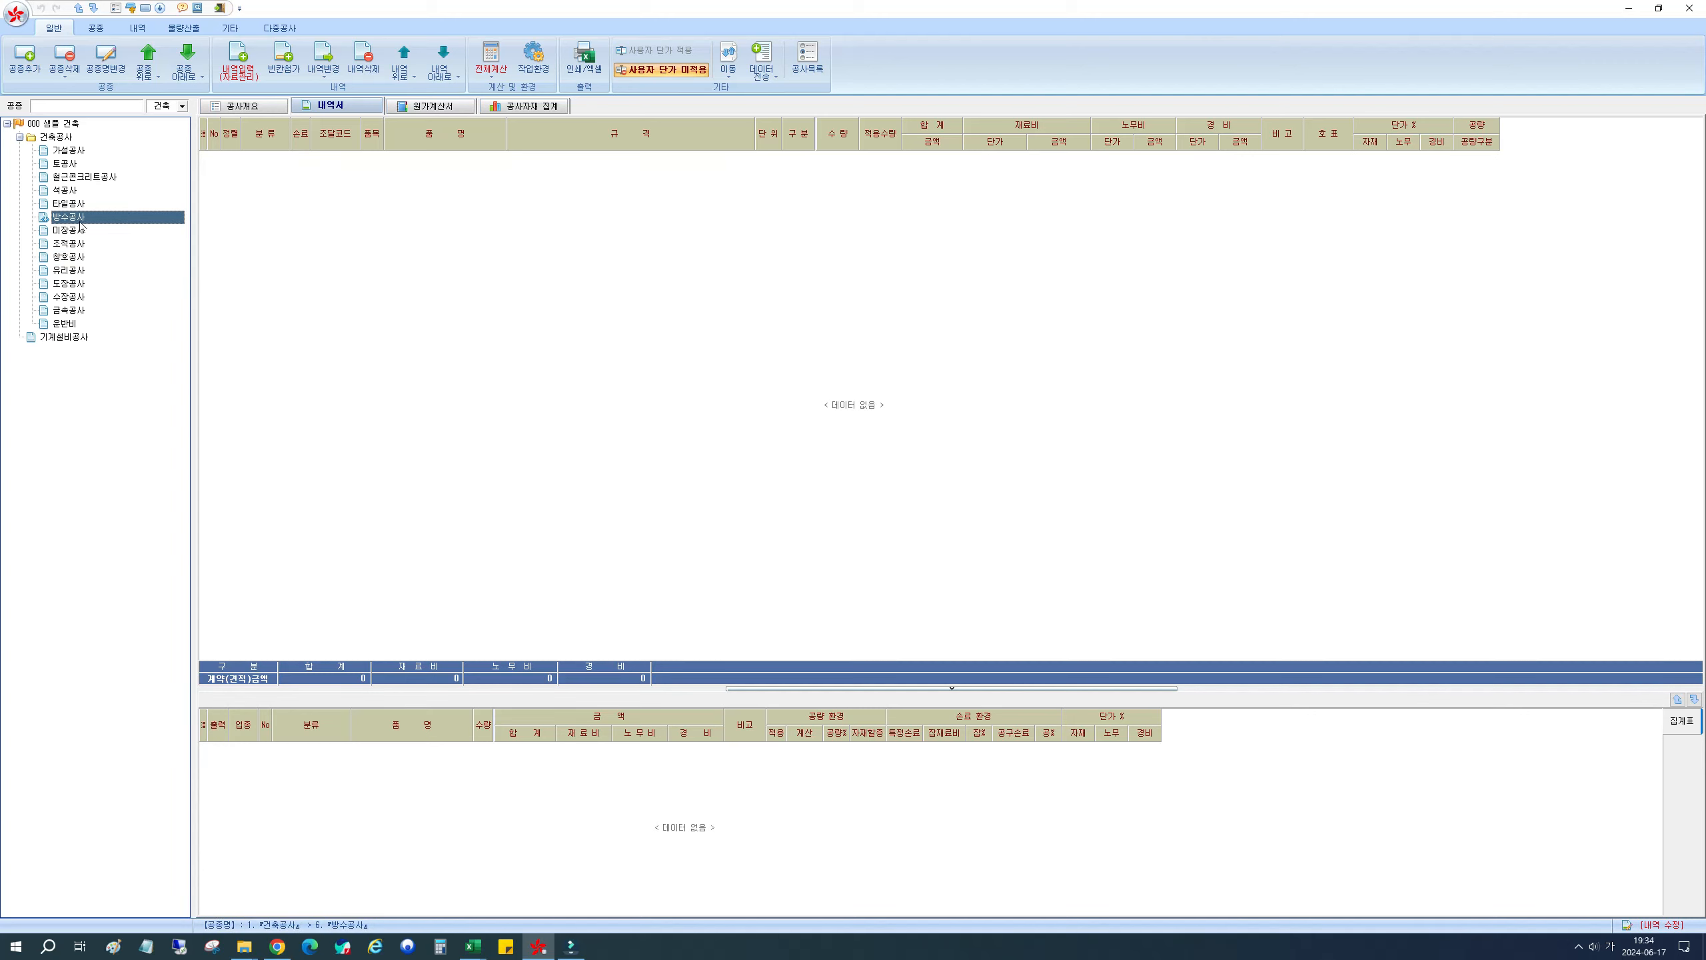
{"action": "left_click", "coordinate": [239, 62]}
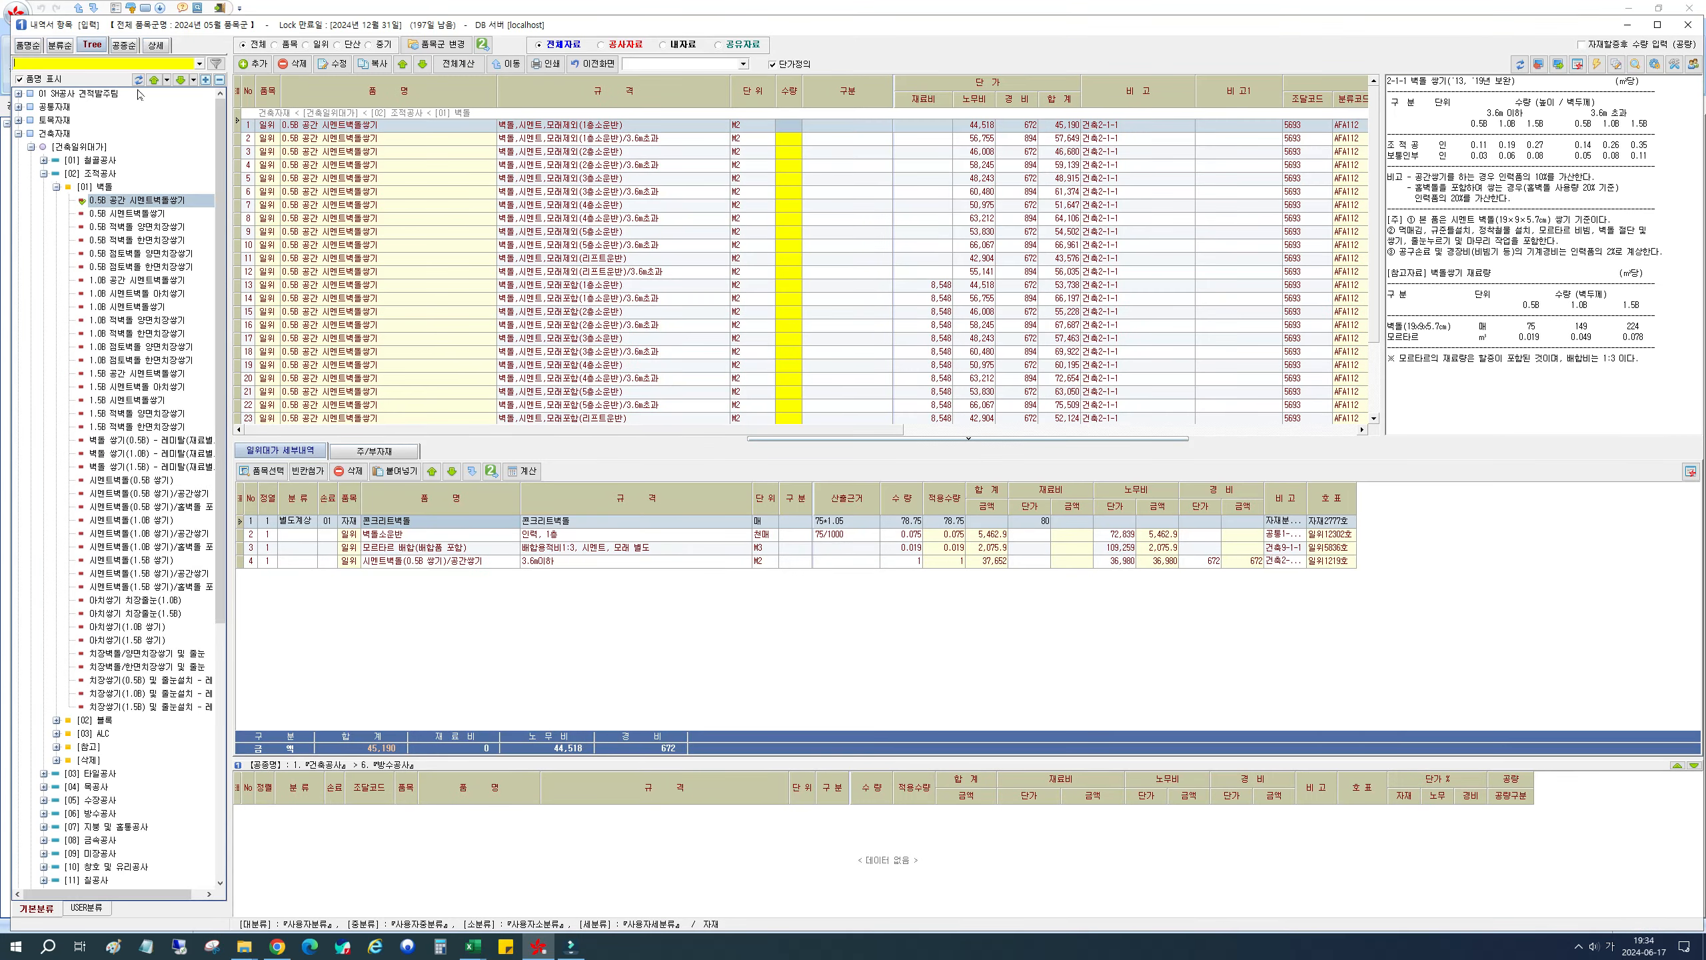
{"action": "left_click", "coordinate": [30, 48]}
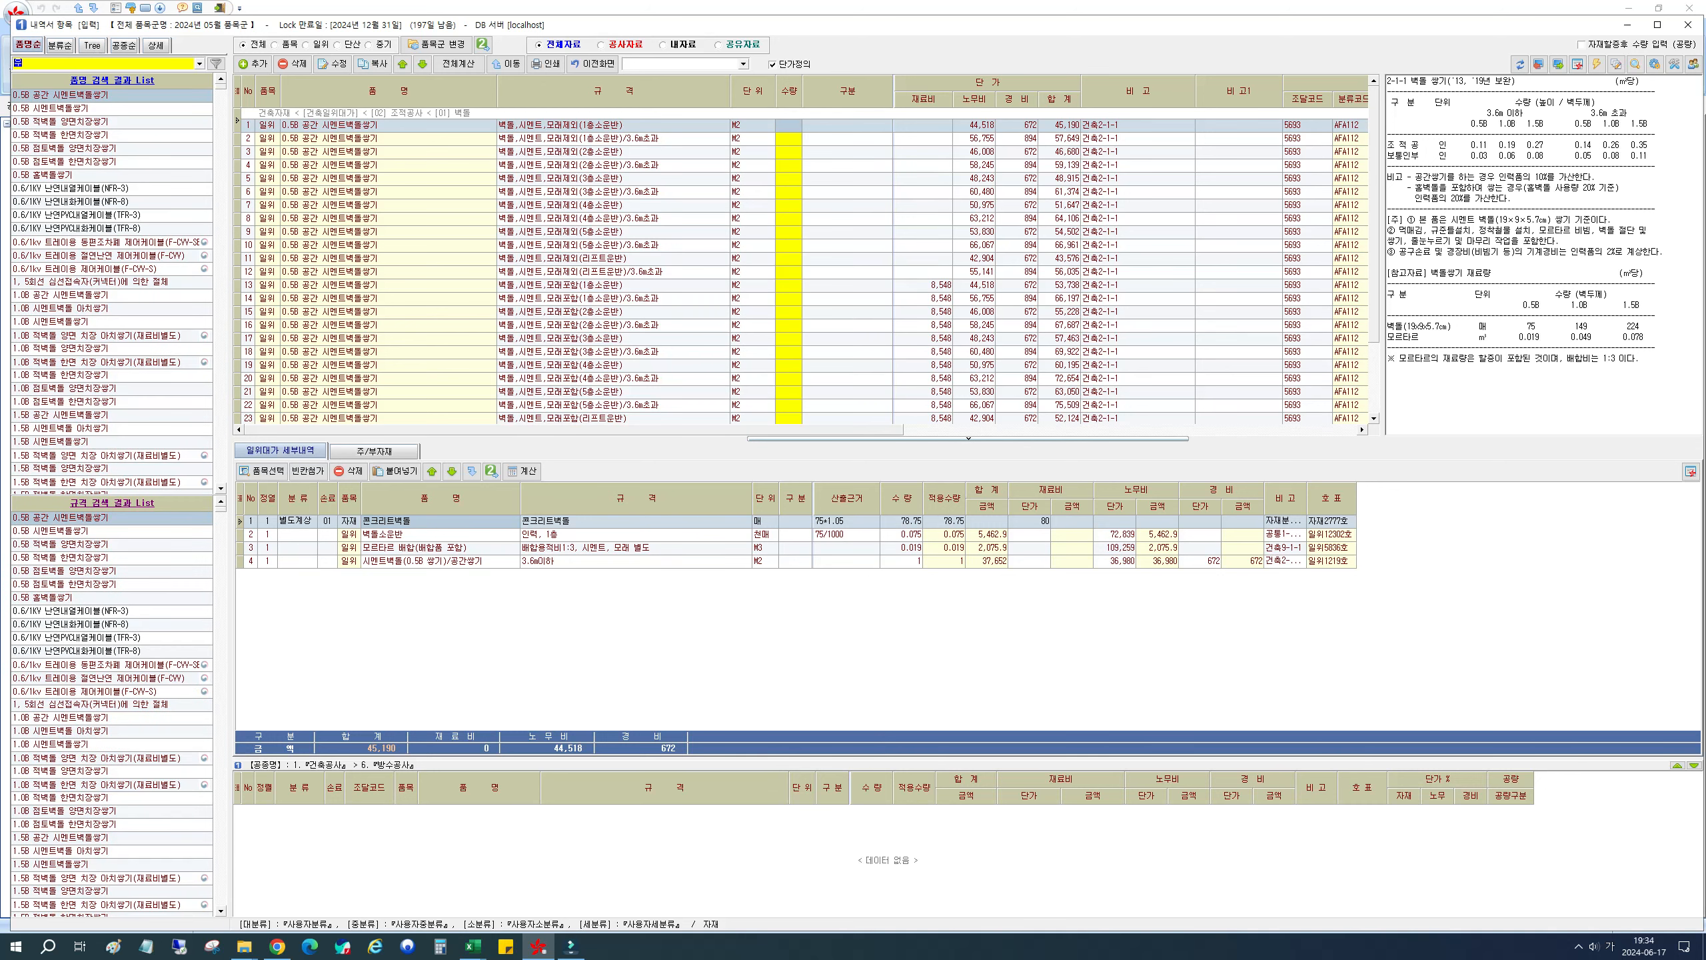
{"action": "type", "text": "우레탄"}
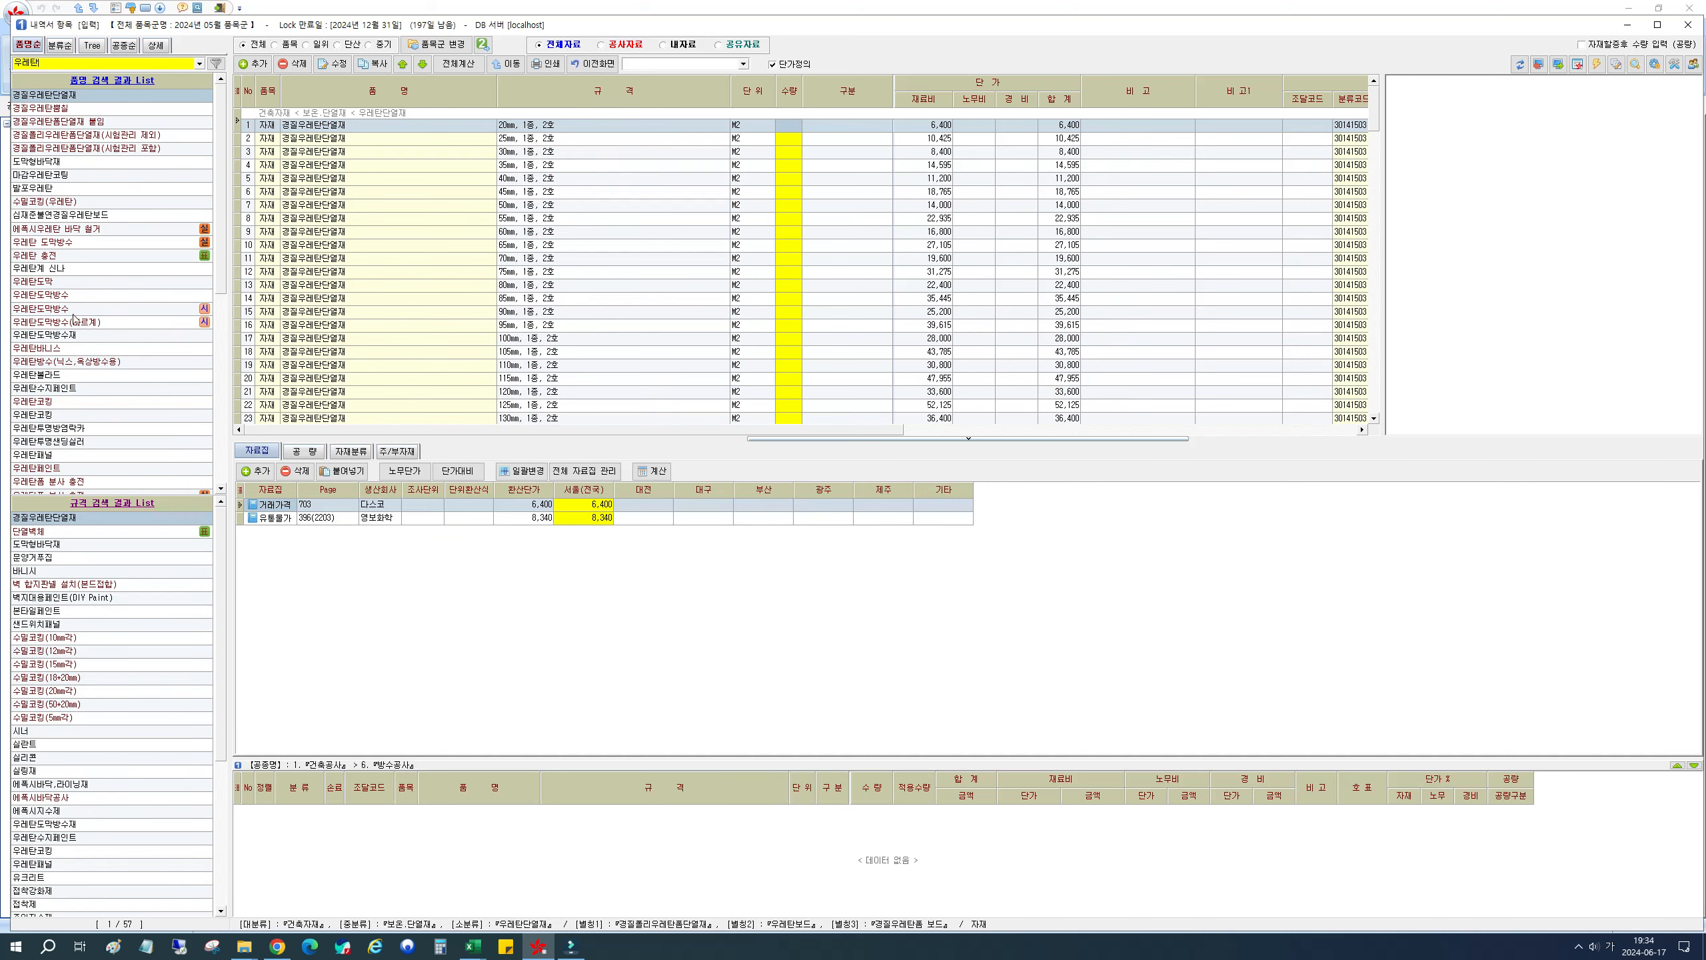
Step: Examine the 우레탄도막 and 우레탄도막방수 unit-price items with their specifications and component breakdowns
{"action": "left_click", "coordinate": [144, 283]}
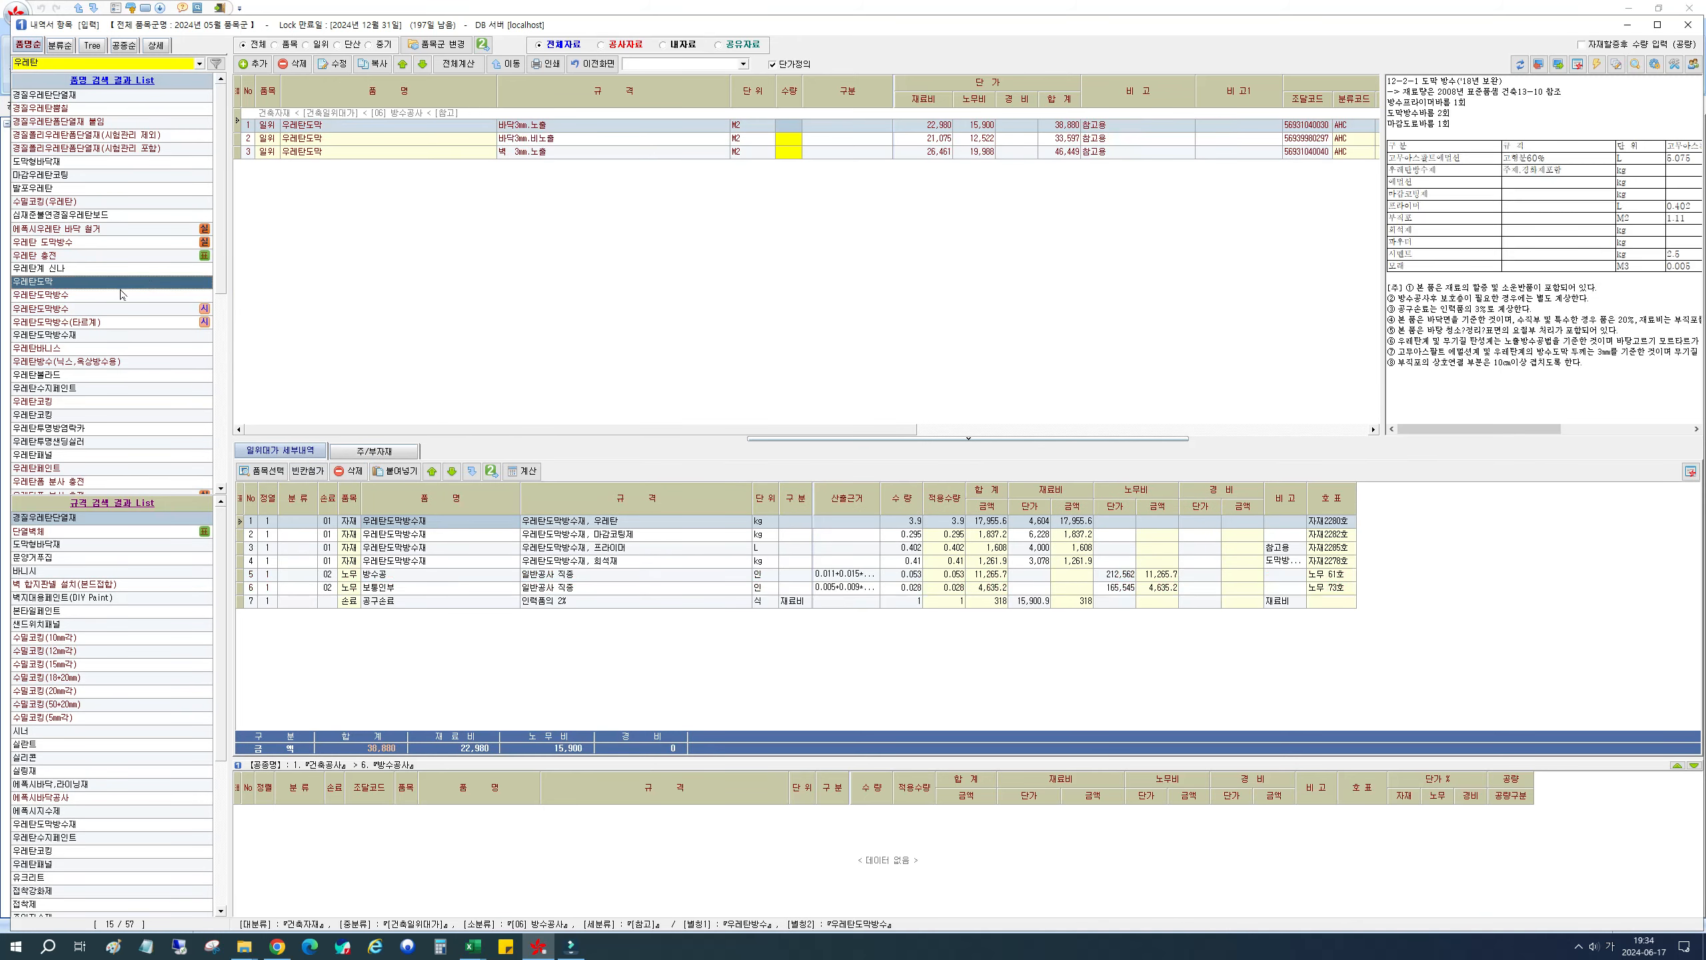
{"action": "left_click", "coordinate": [98, 299]}
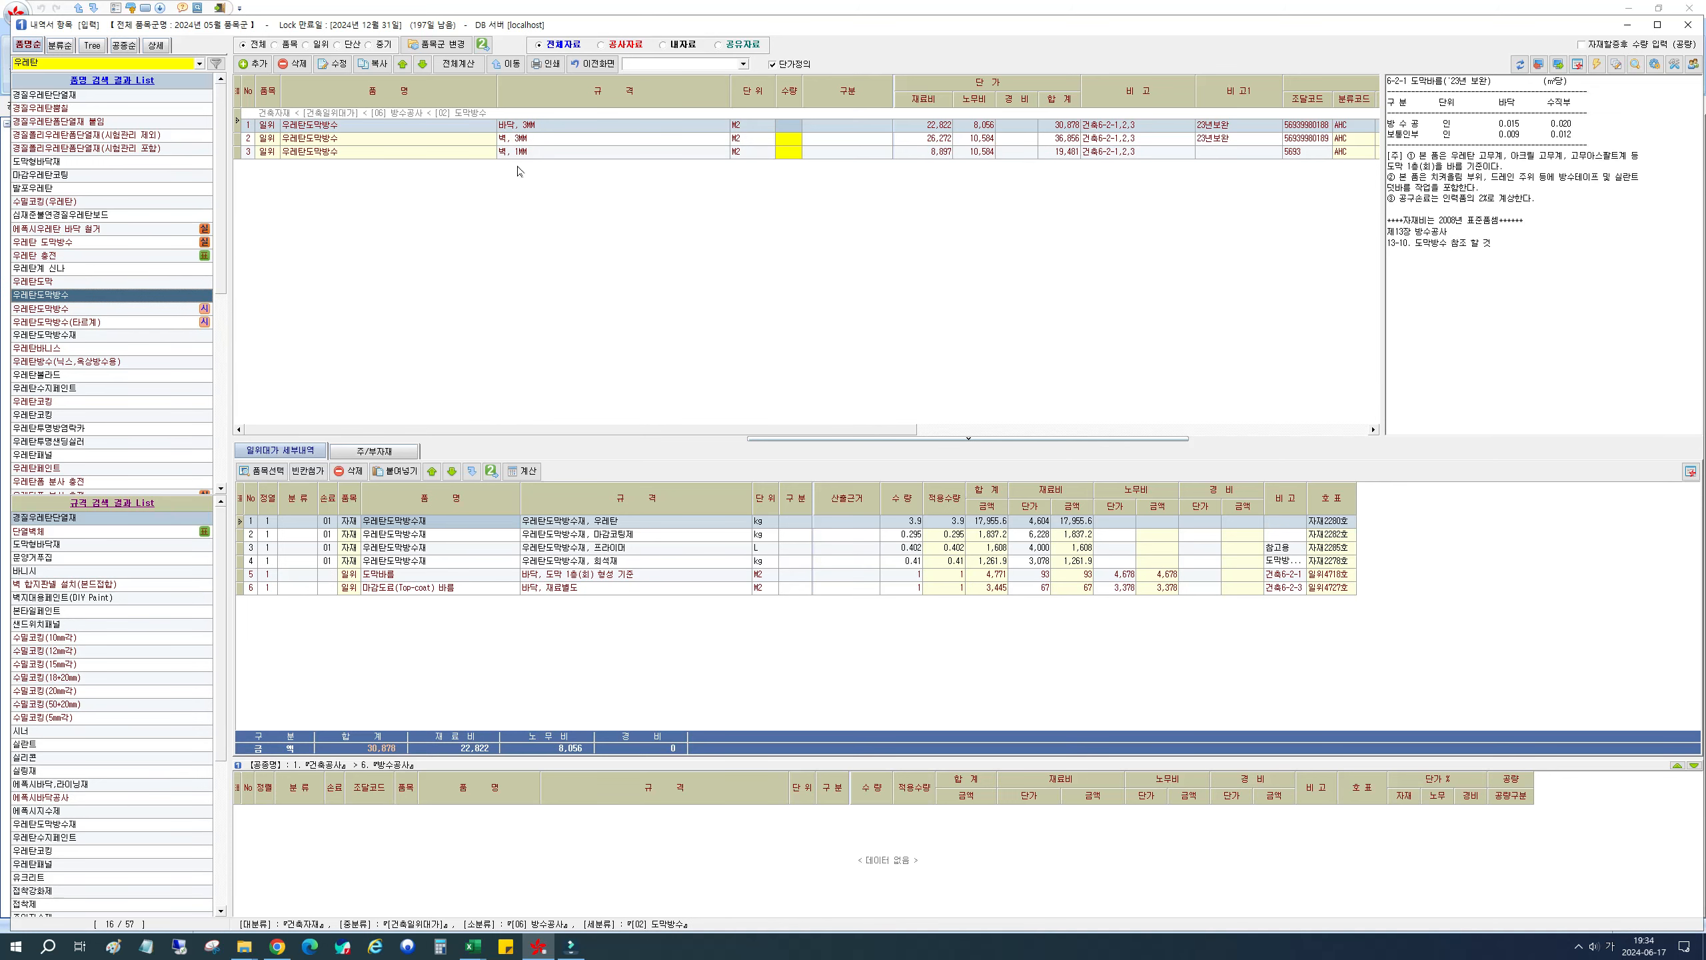
{"action": "left_click", "coordinate": [534, 216]}
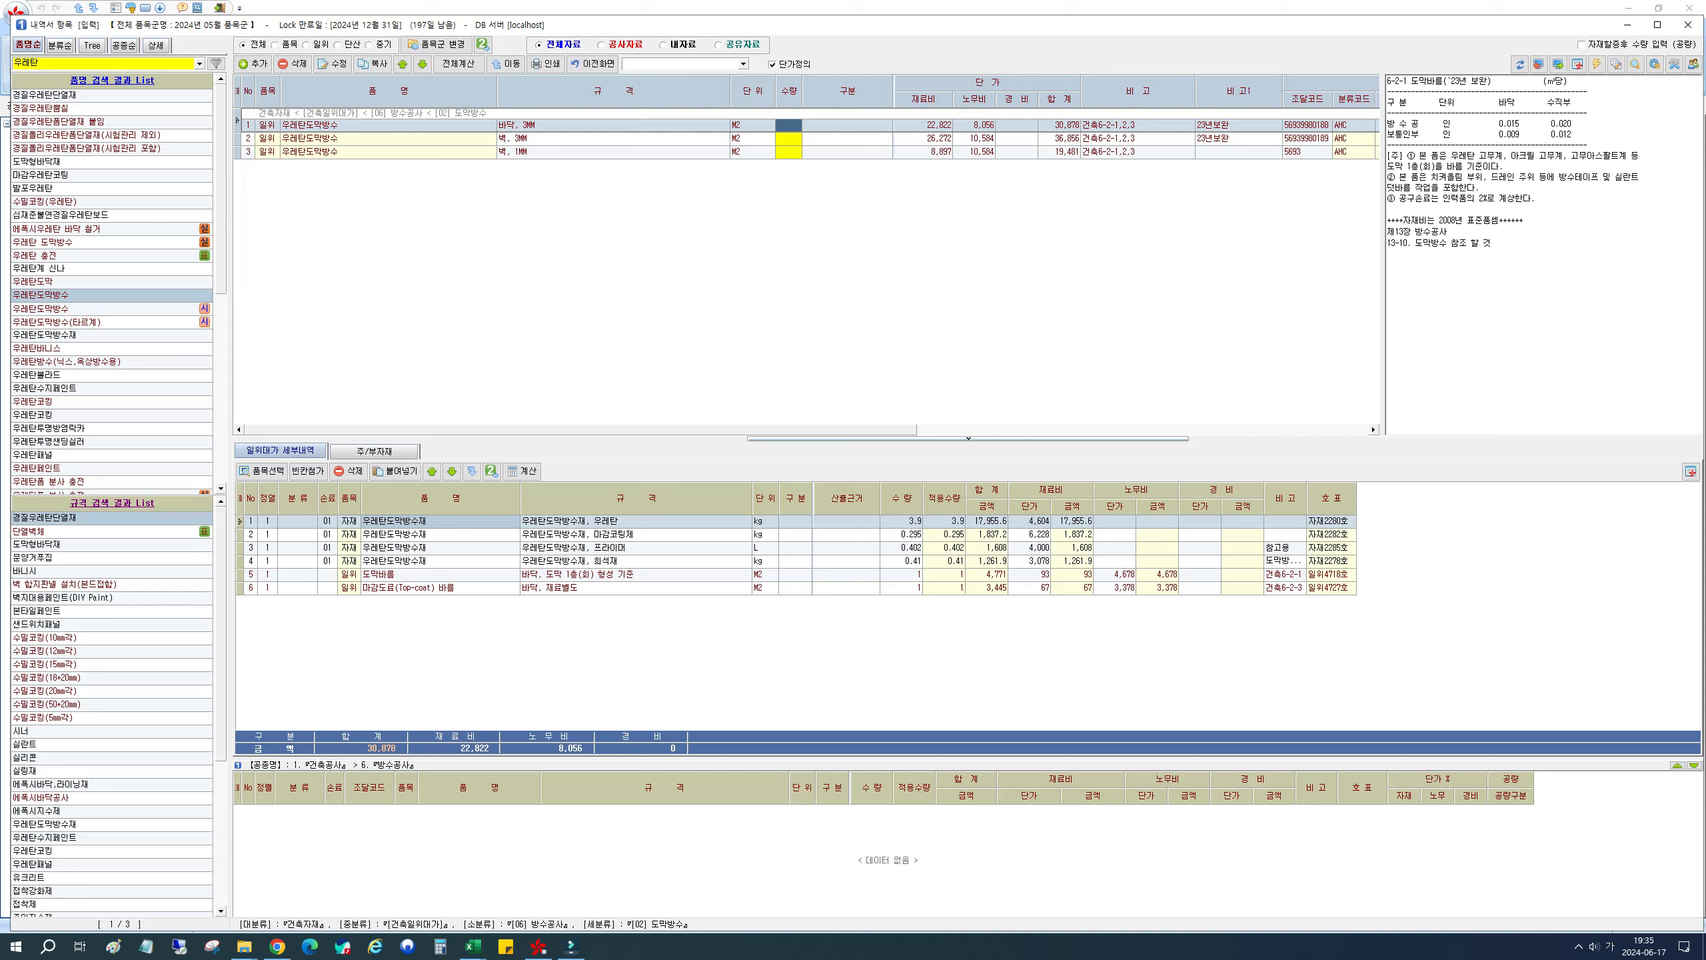
{"action": "left_click", "coordinate": [86, 63]}
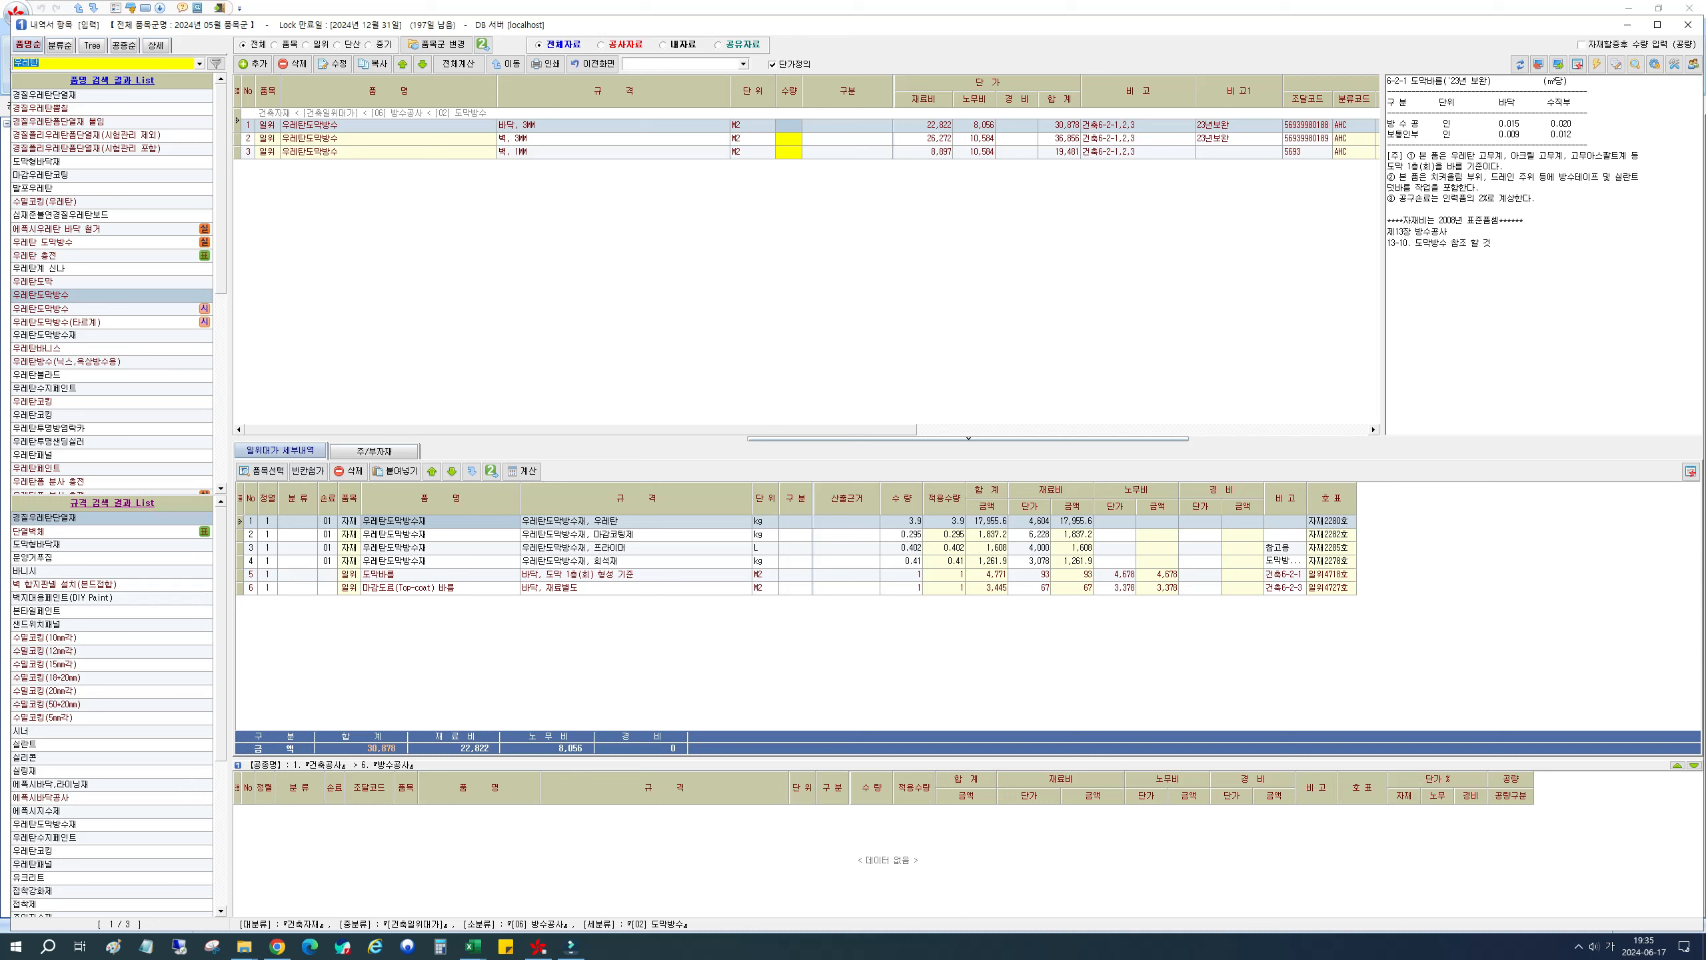
Step: Switch to the 2024 standard estimating PDF in Chrome, examine section 6-1-2 방수프라이머 바름 and its notes, and return to the item entry window
{"action": "key", "text": "alt+Tab"}
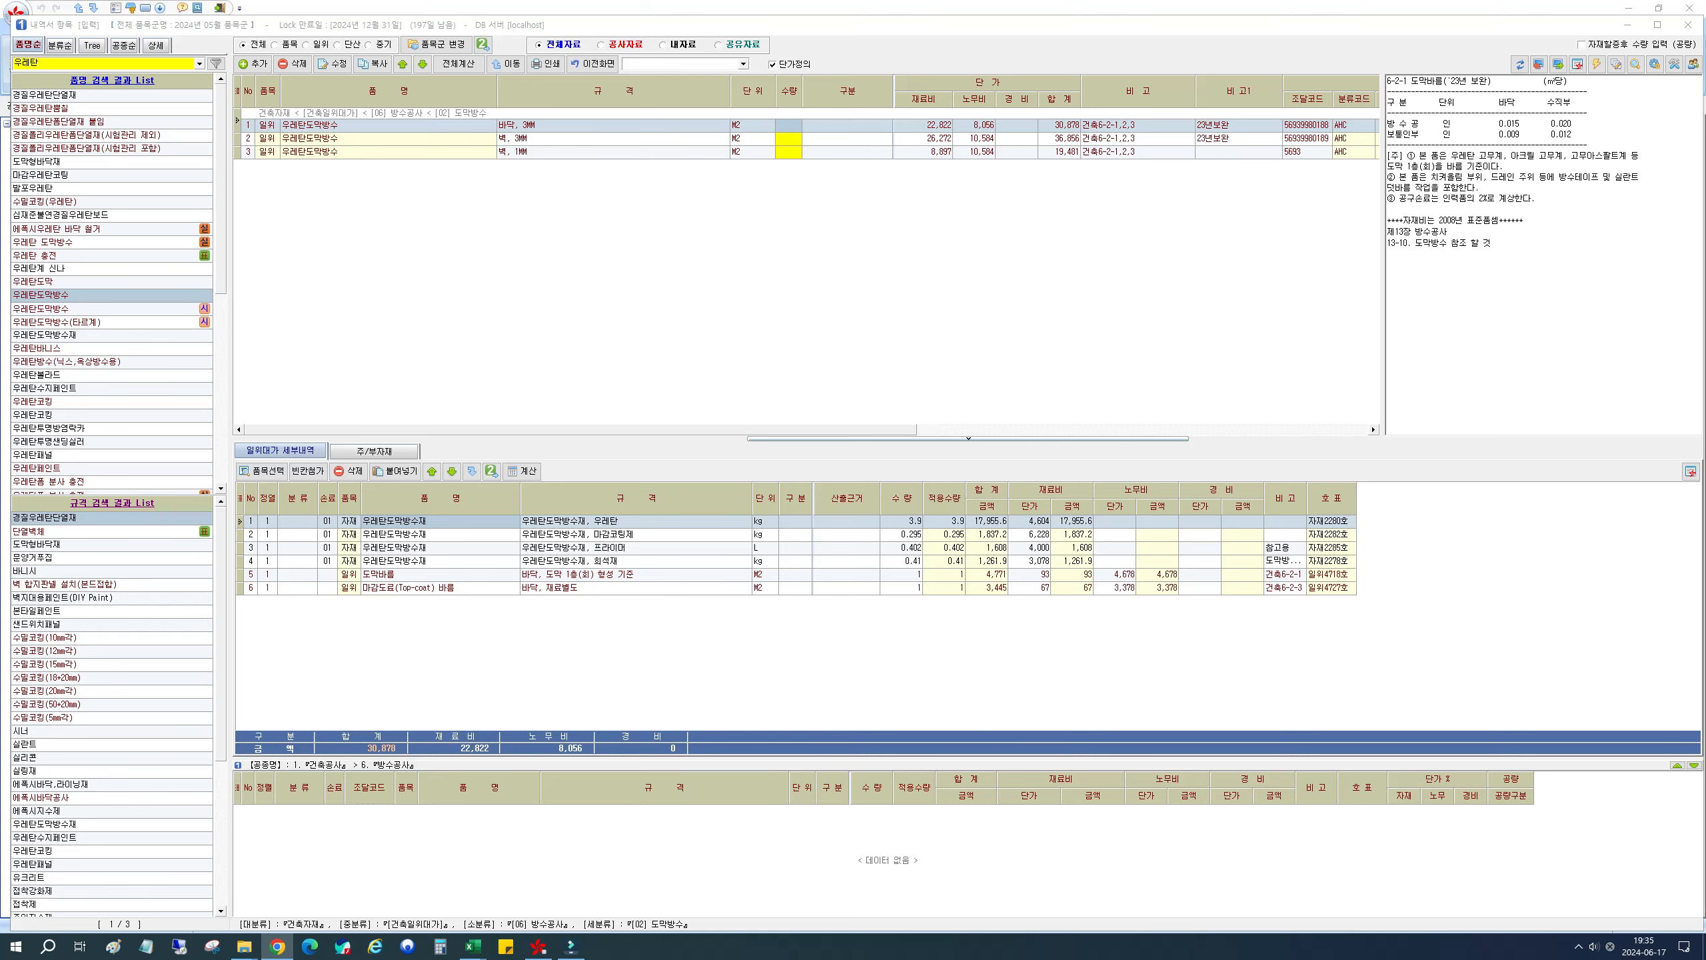
{"action": "left_click_drag", "start_coordinate": [1705, 92], "coordinate": [1004, 60]}
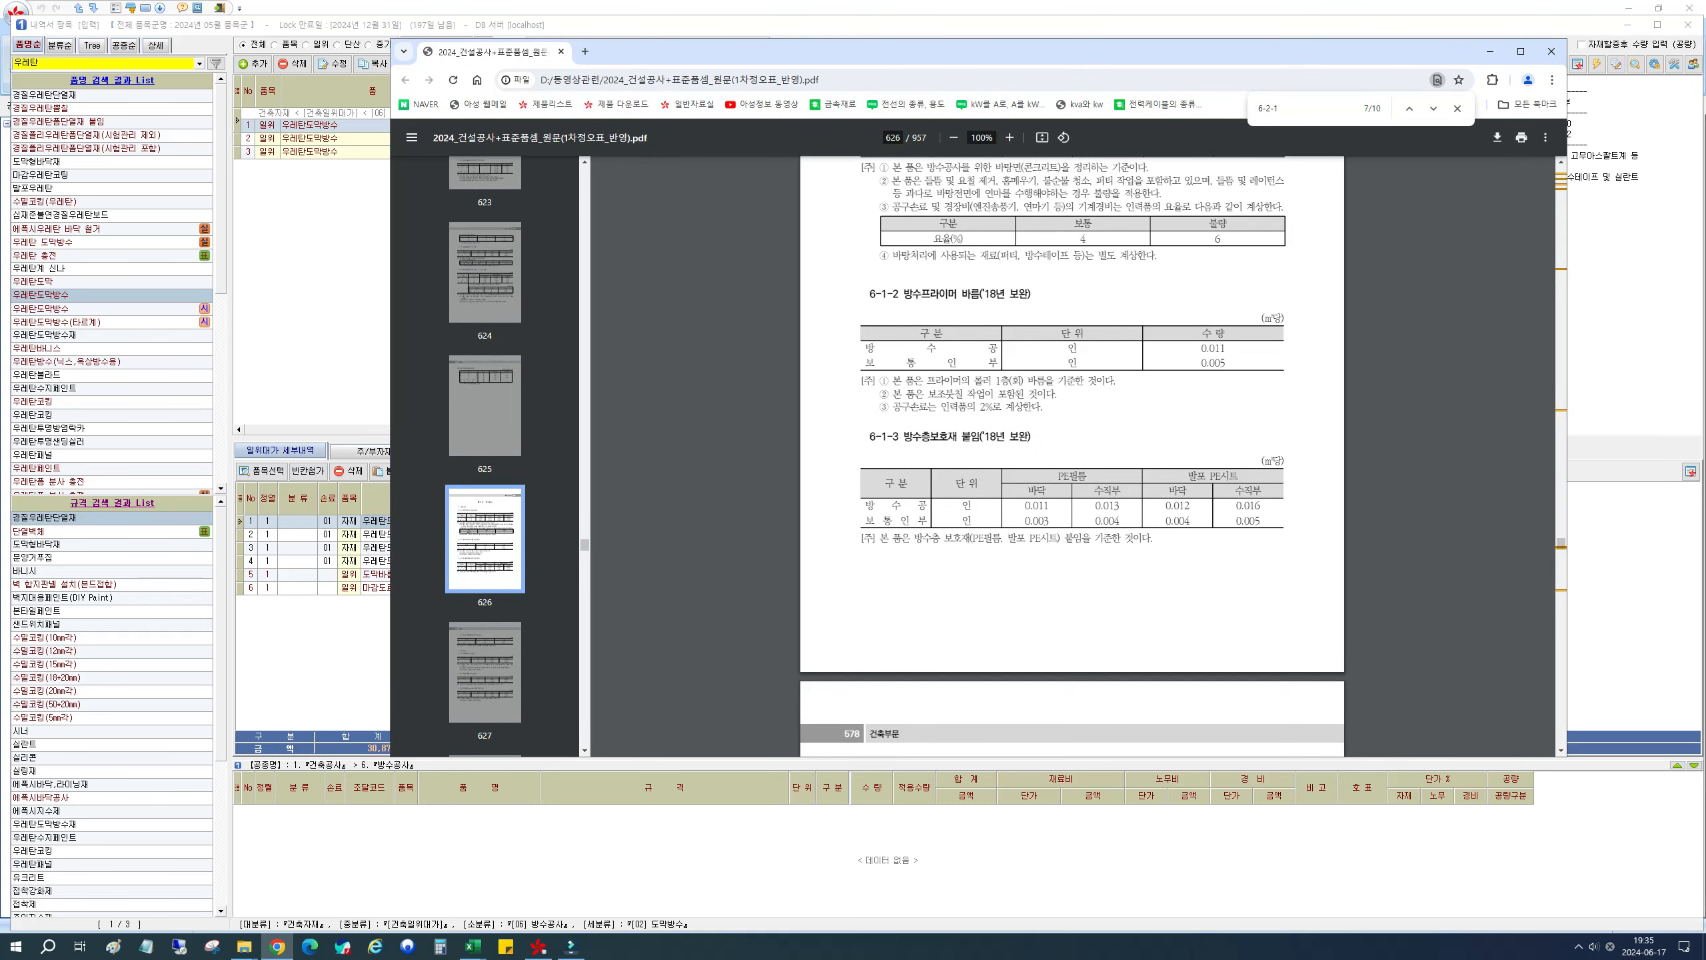
{"action": "mouse_move", "coordinate": [866, 294]}
{"action": "left_mouse_down"}
{"action": "mouse_move", "coordinate": [1032, 294]}
{"action": "mouse_move", "coordinate": [1068, 334]}
{"action": "mouse_move", "coordinate": [1055, 395]}
{"action": "left_mouse_up"}
{"action": "left_click", "coordinate": [1056, 395]}
{"action": "left_click_drag", "start_coordinate": [905, 381], "coordinate": [1115, 381]}
{"action": "left_click", "coordinate": [1112, 401]}
{"action": "left_click_drag", "start_coordinate": [903, 294], "coordinate": [978, 294]}
{"action": "left_click", "coordinate": [947, 294]}
{"action": "left_click_drag", "start_coordinate": [717, 56], "coordinate": [828, 79]}
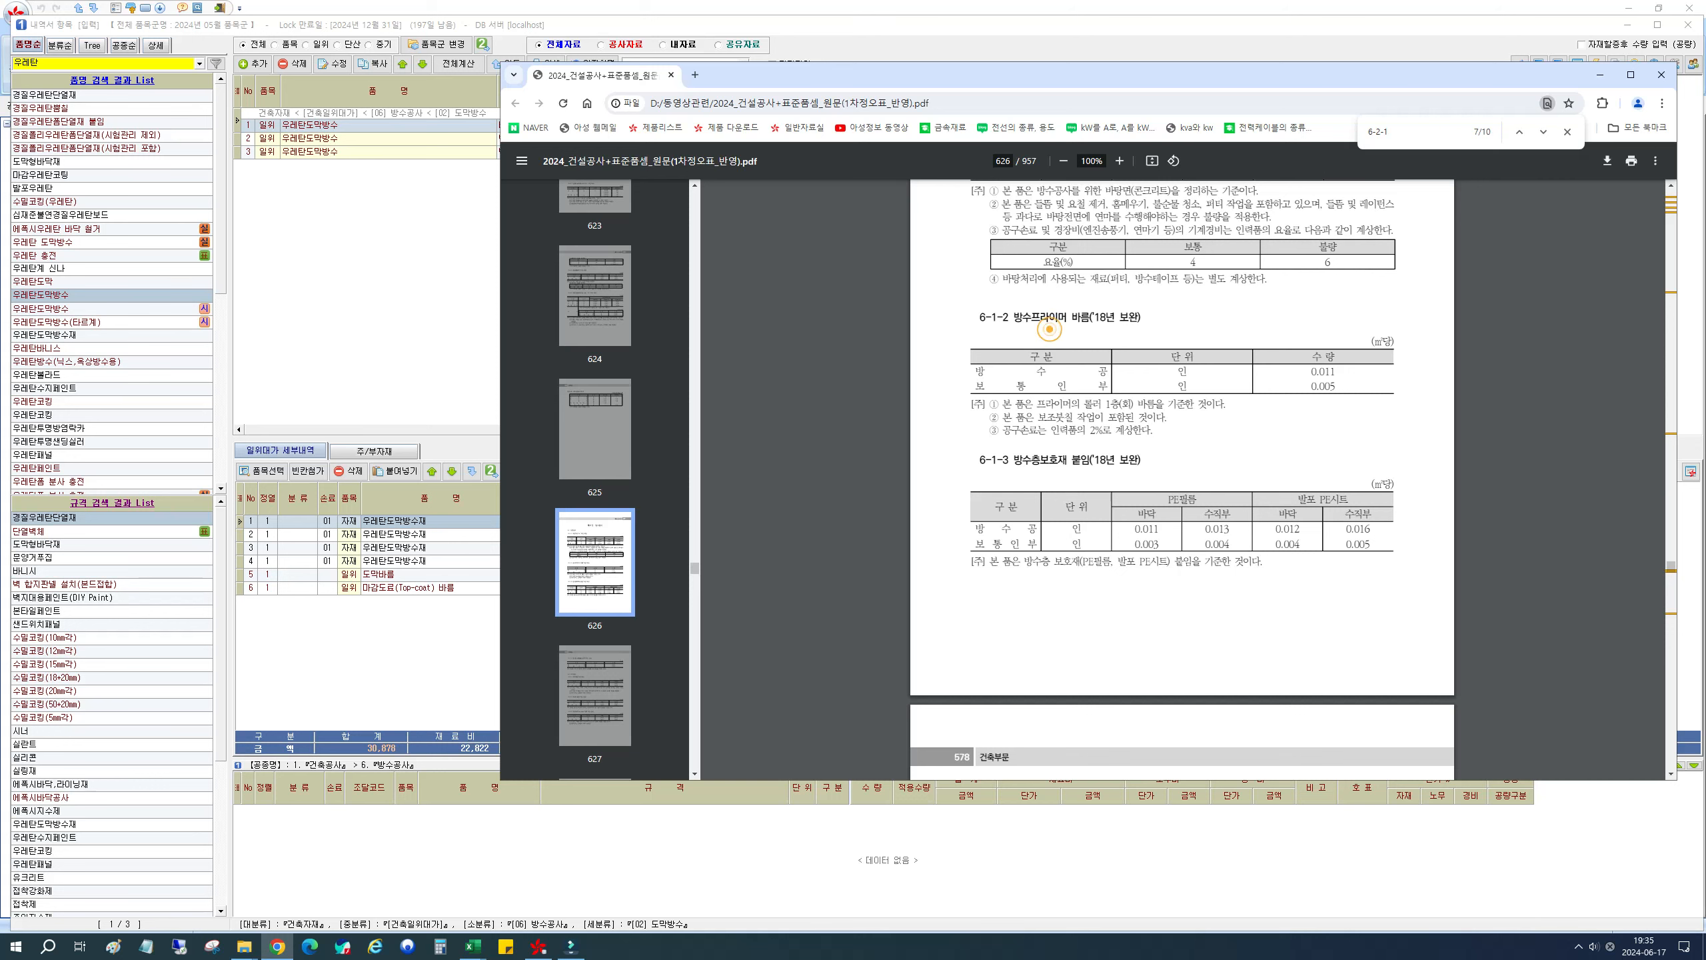
{"action": "left_click_drag", "start_coordinate": [847, 85], "coordinate": [854, 161]}
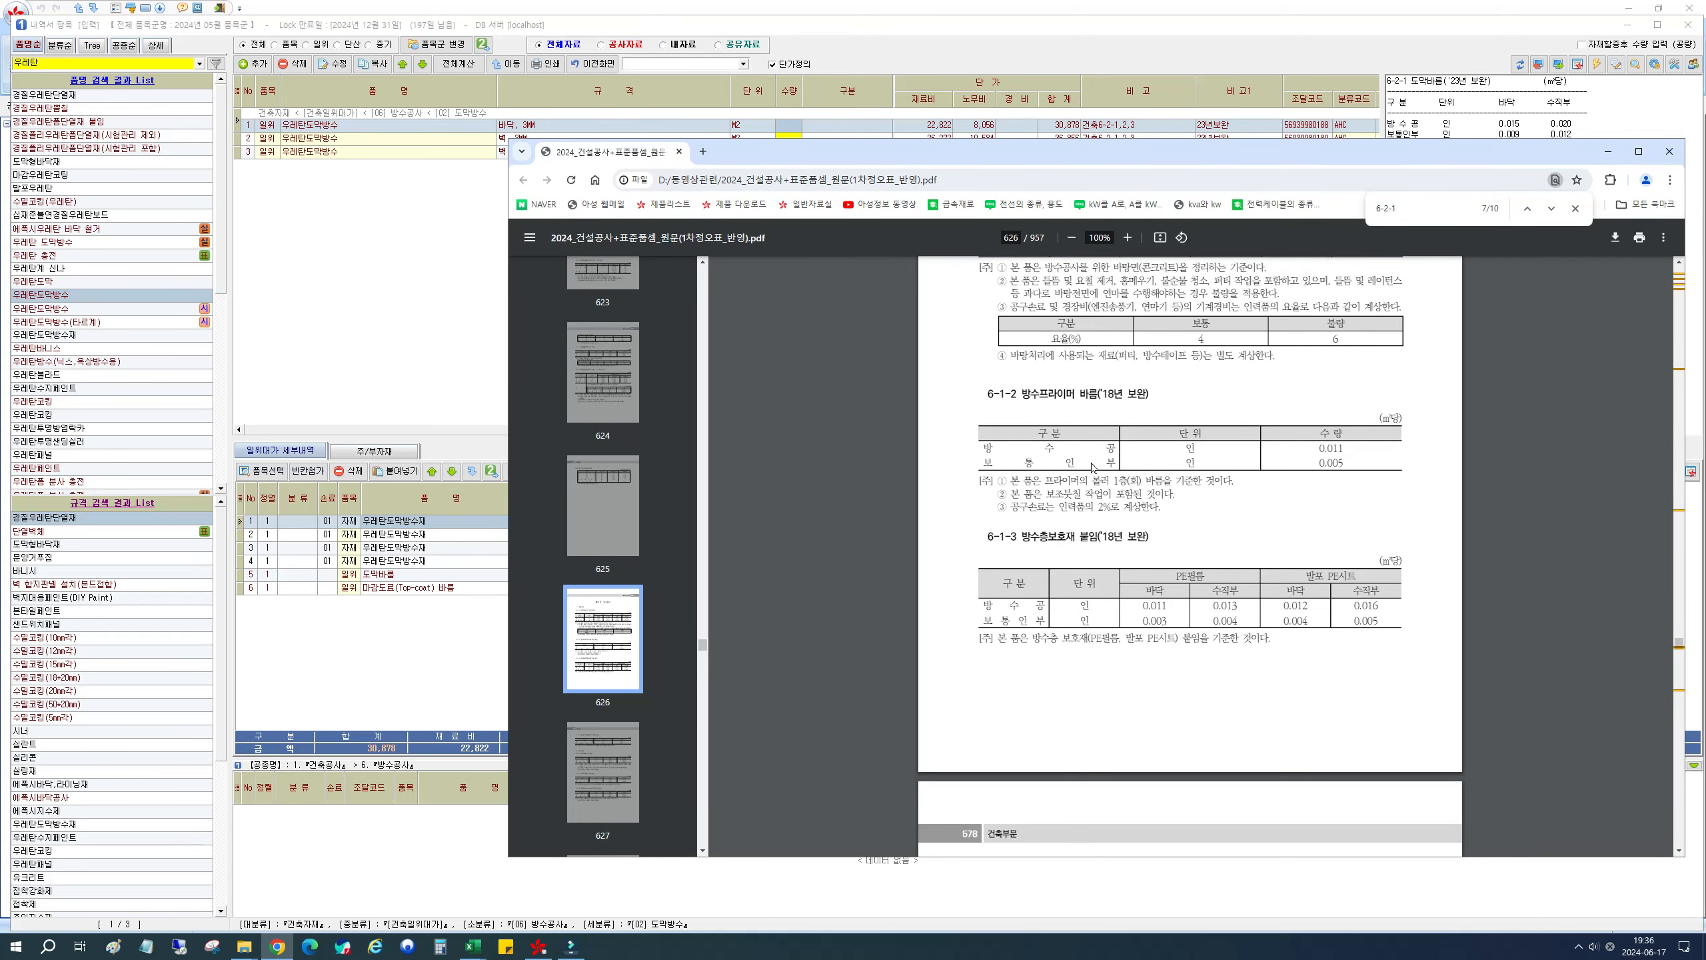
{"action": "left_click_drag", "start_coordinate": [929, 154], "coordinate": [931, 152]}
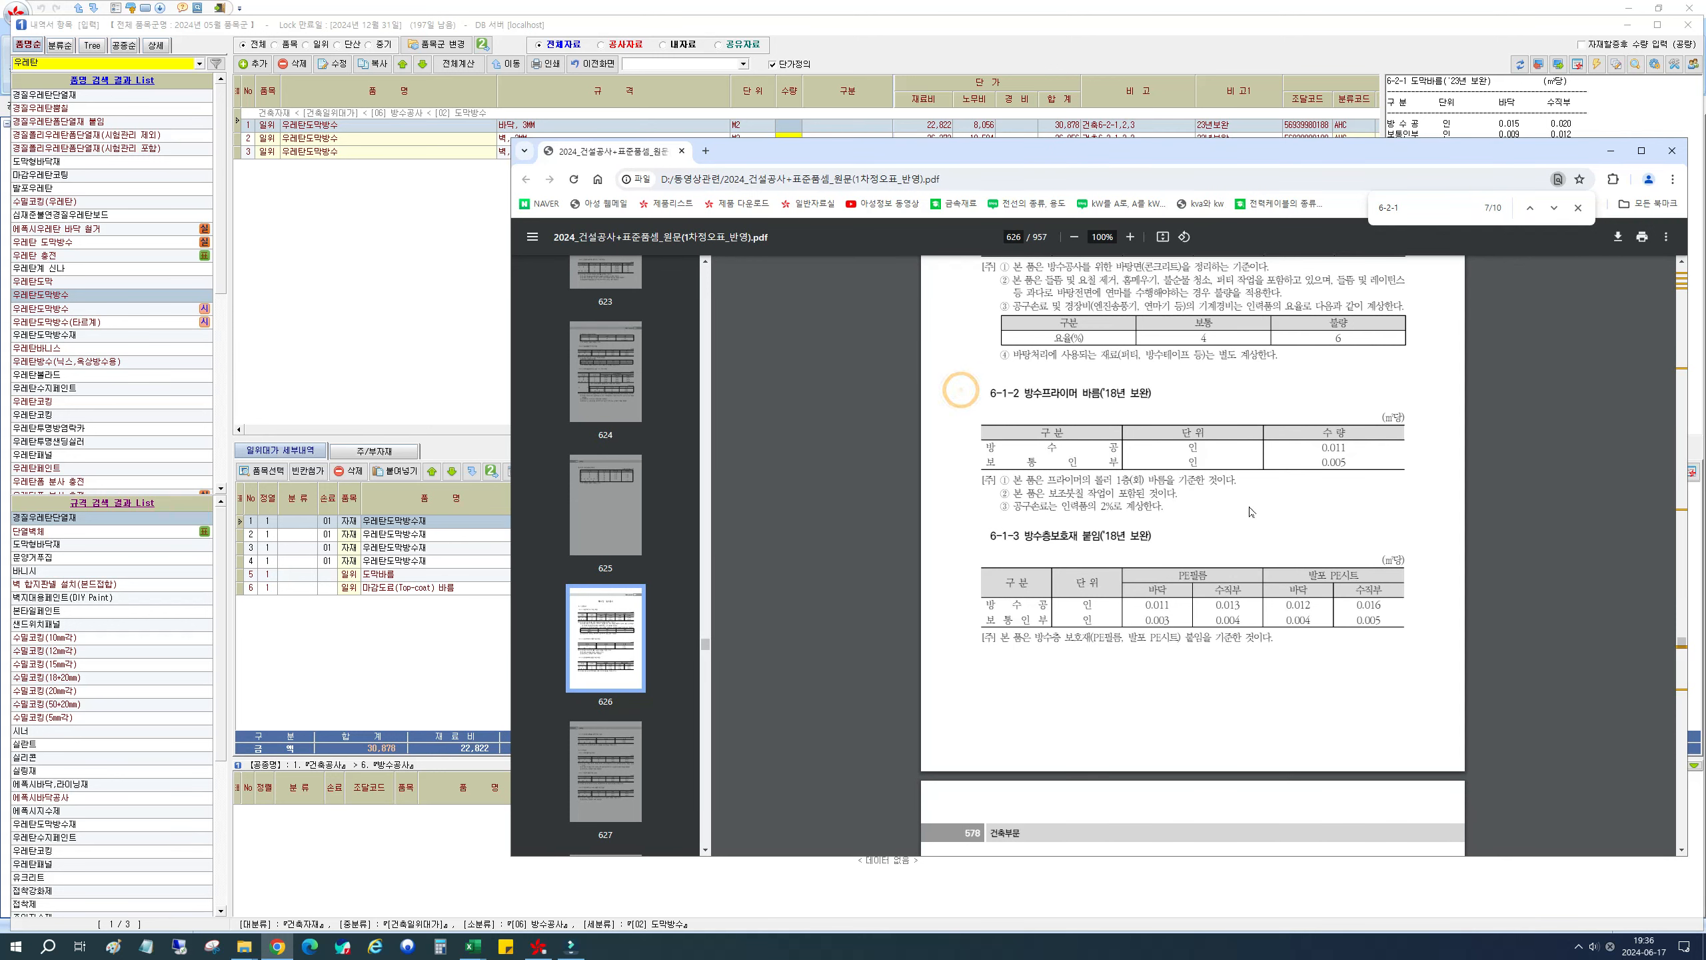
{"action": "left_click_drag", "start_coordinate": [1185, 505], "coordinate": [976, 390]}
{"action": "left_click", "coordinate": [1045, 390]}
{"action": "left_click_drag", "start_coordinate": [1007, 144], "coordinate": [1705, 78]}
{"action": "left_click", "coordinate": [408, 285]}
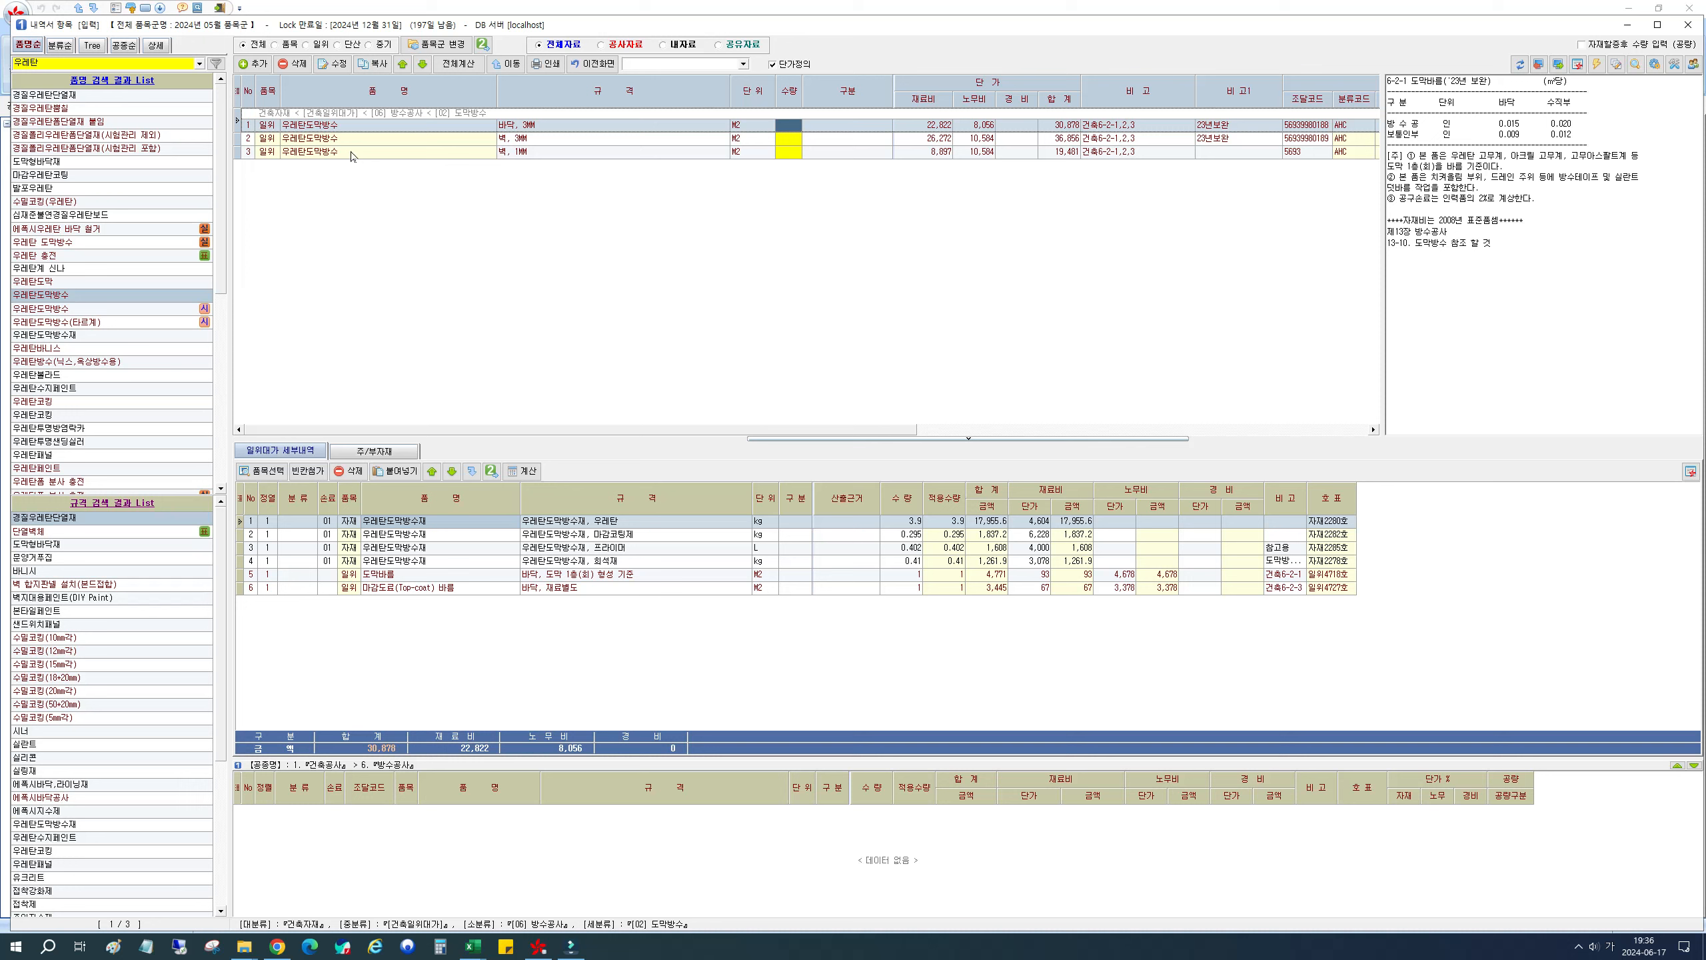
{"action": "left_click", "coordinate": [253, 64]}
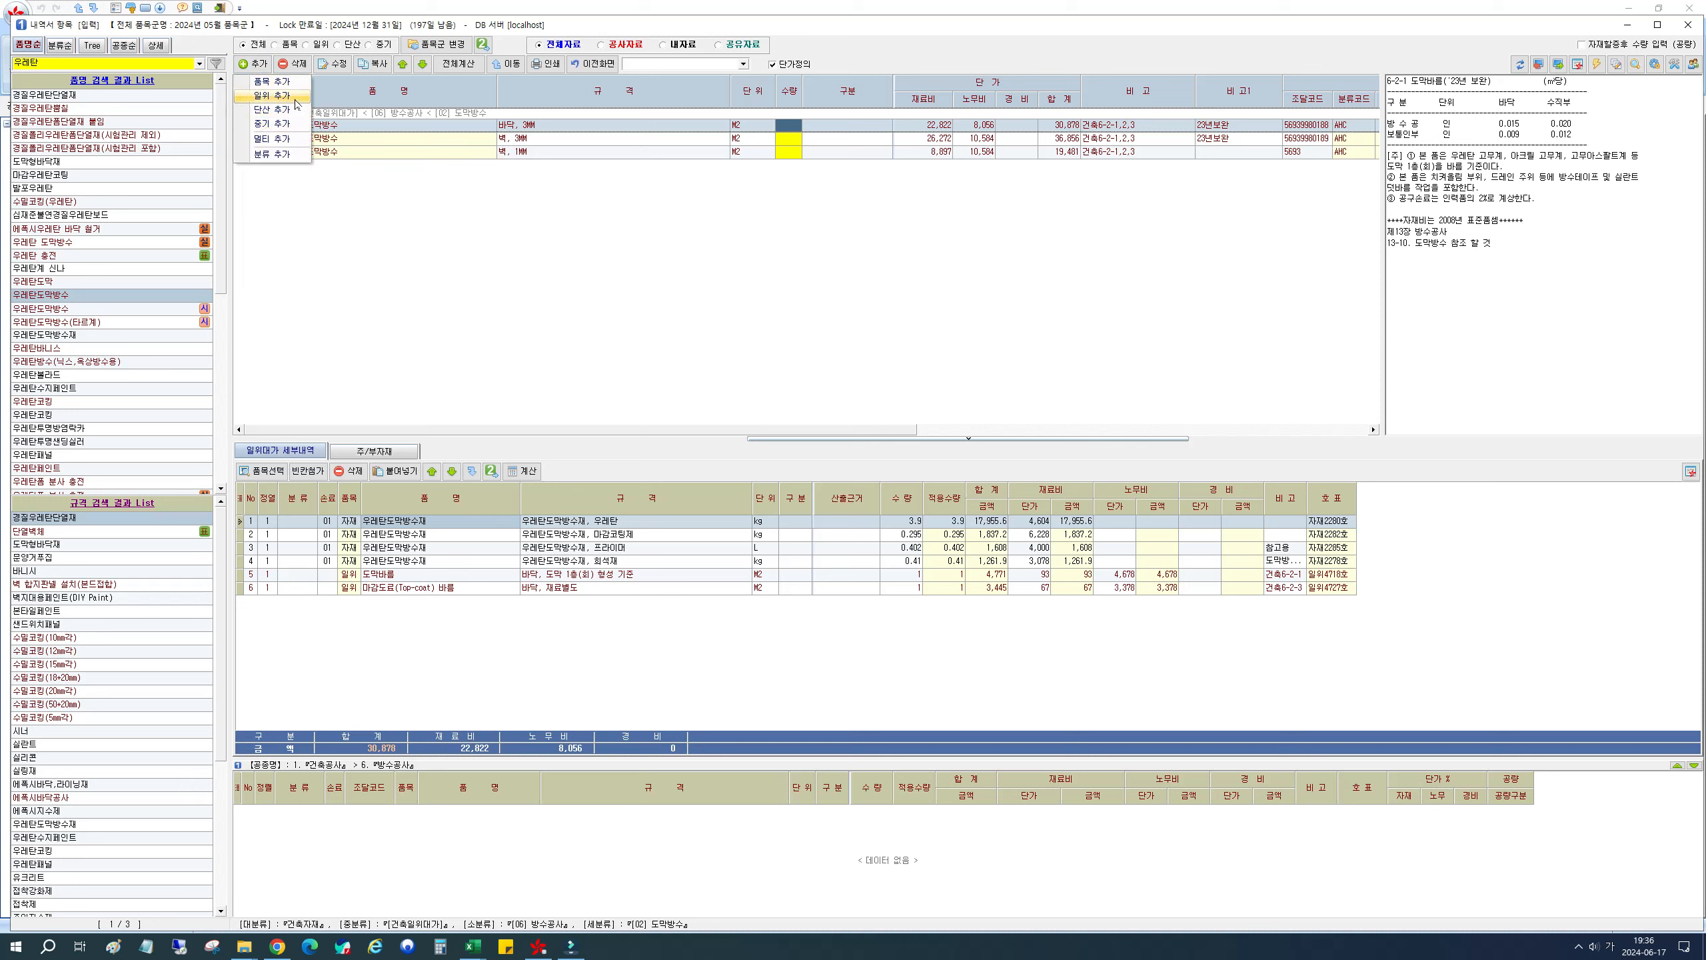
{"action": "left_click", "coordinate": [295, 99]}
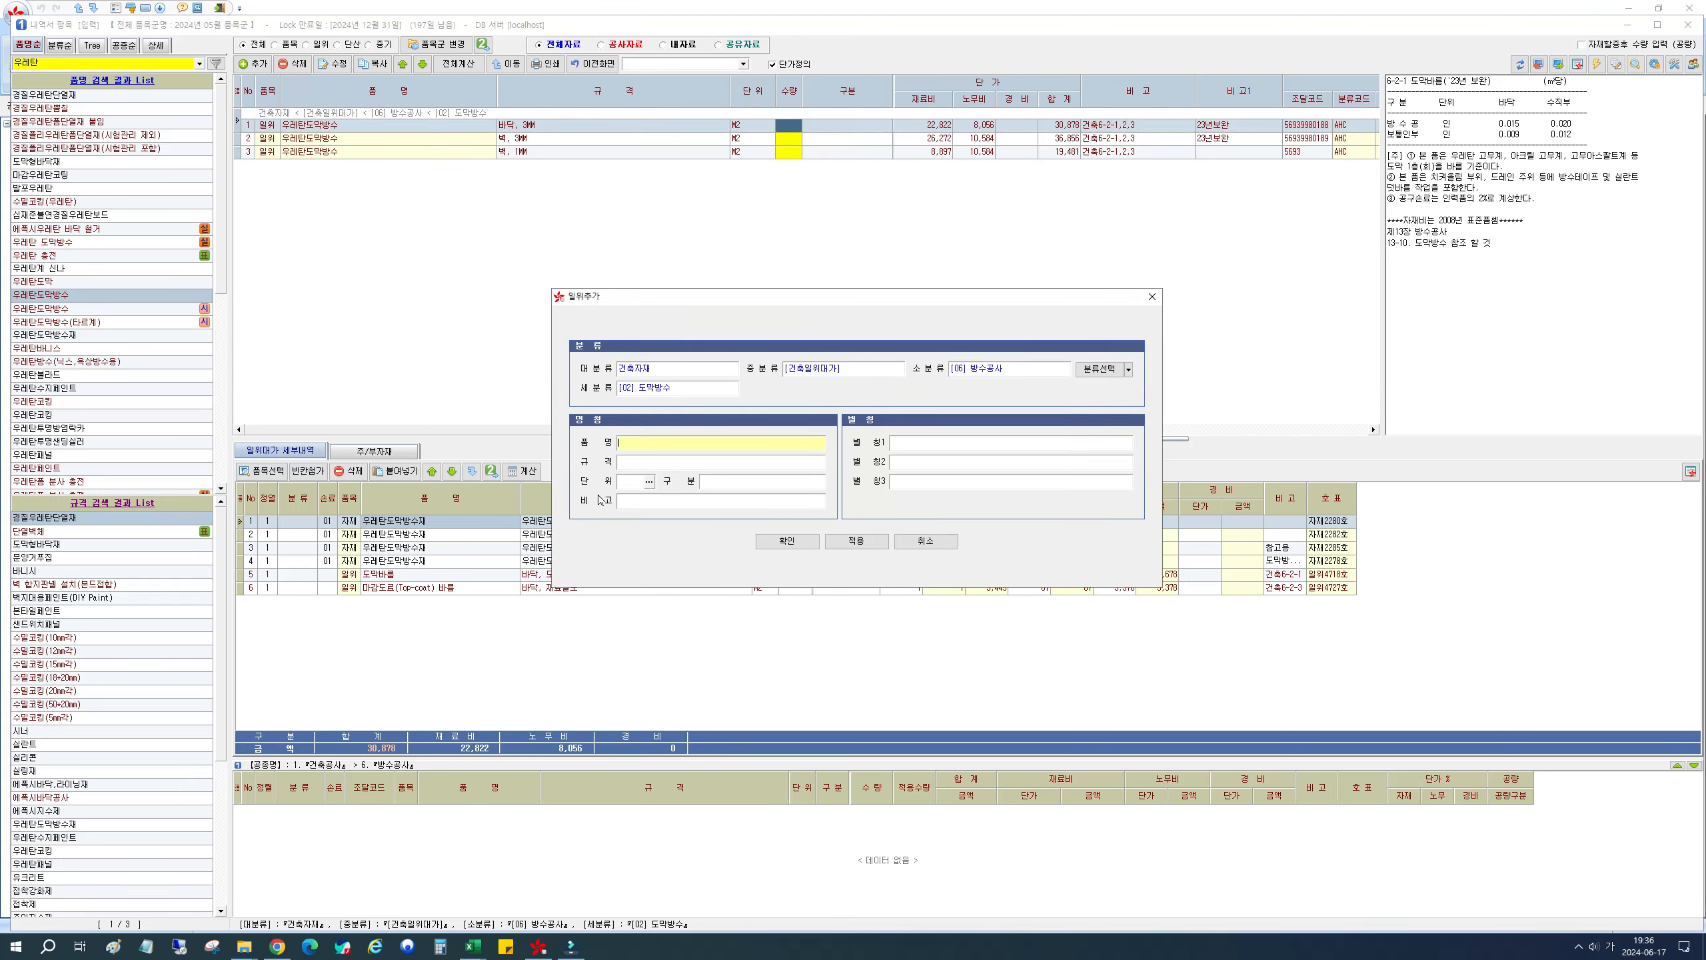
{"action": "left_click", "coordinate": [926, 541]}
{"action": "left_click", "coordinate": [365, 64]}
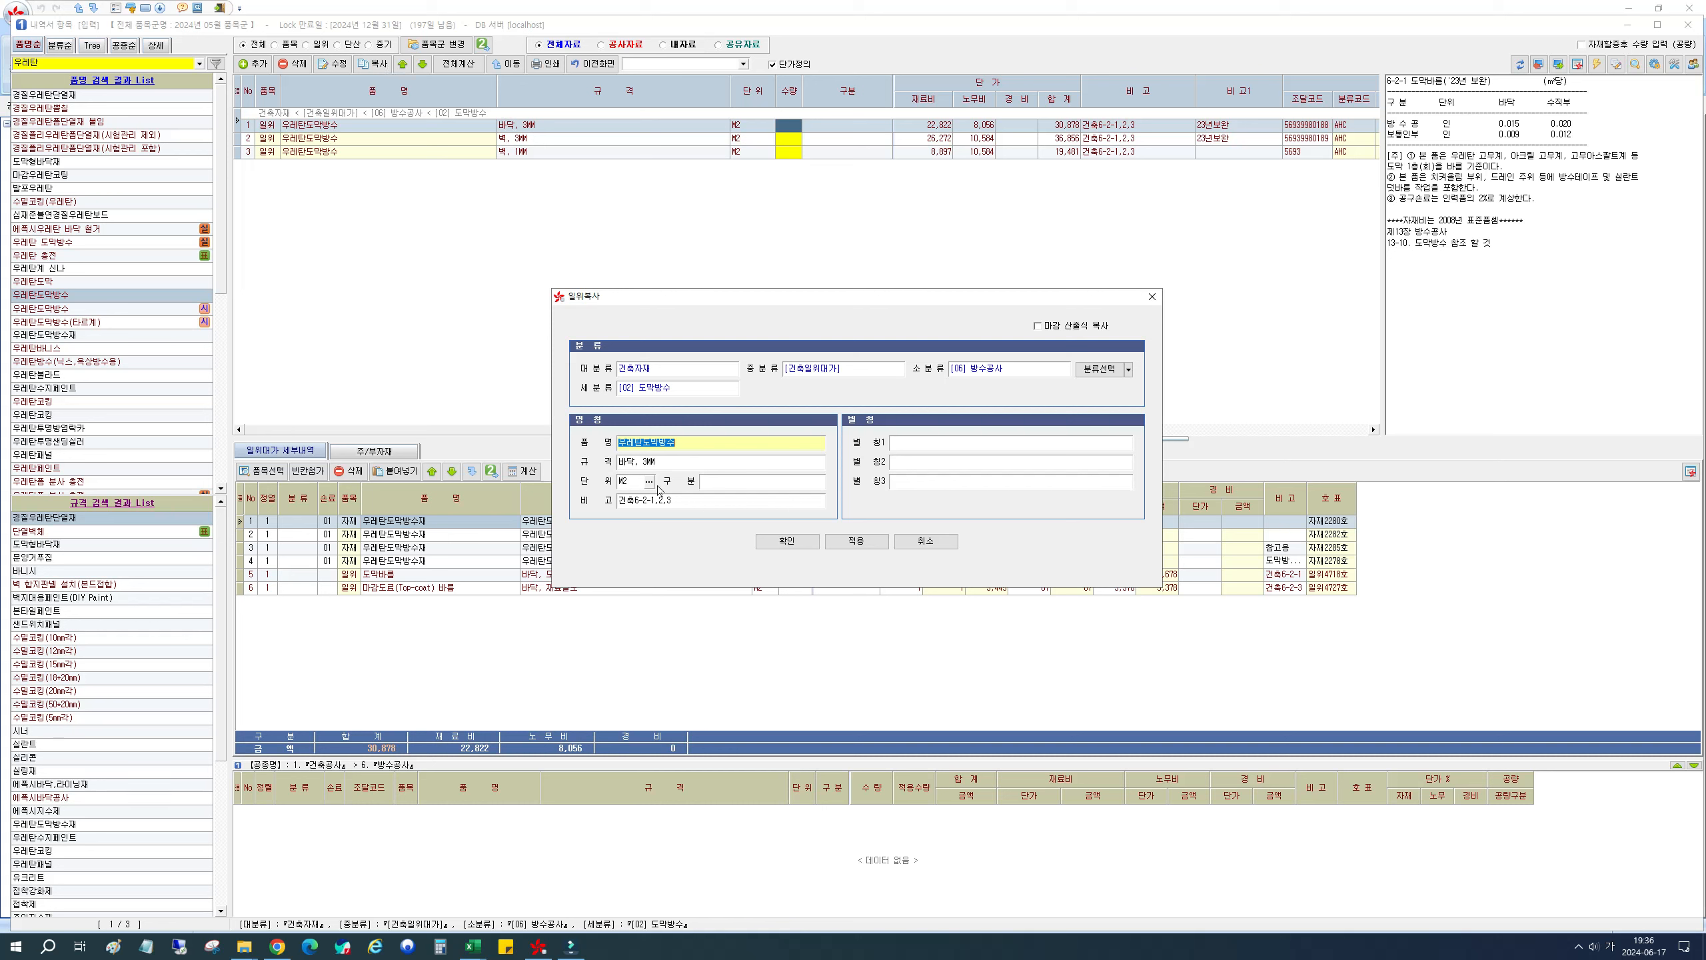
{"action": "left_click", "coordinate": [943, 548]}
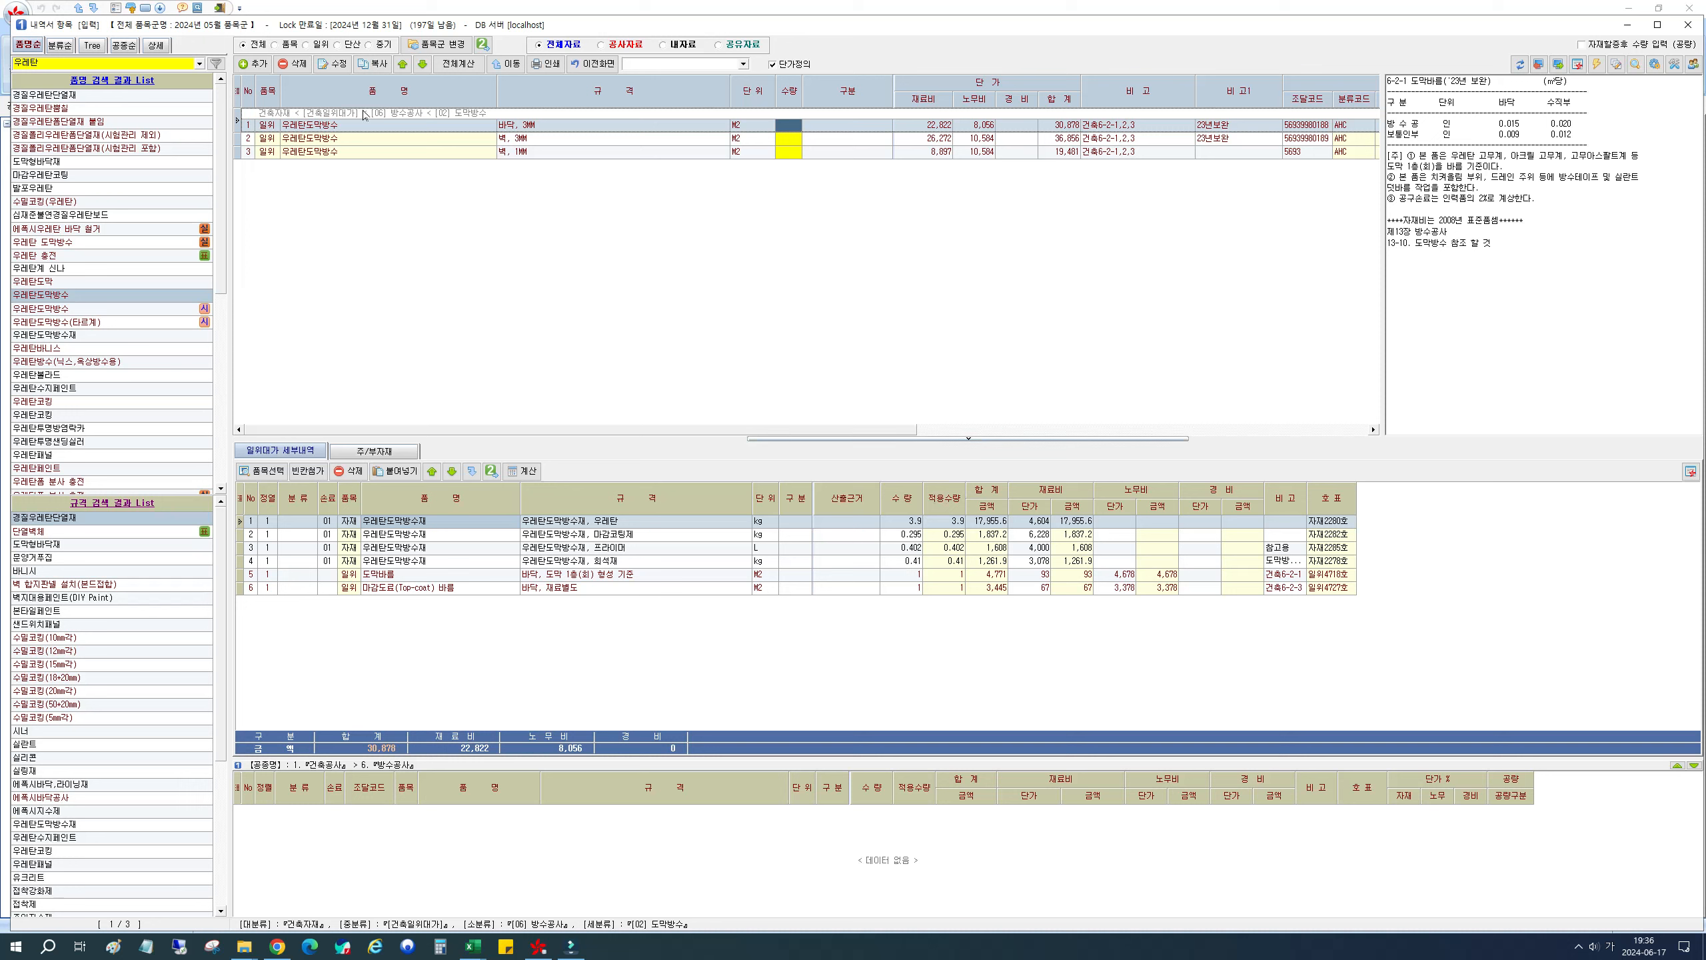
Step: Start a new unit-price (일위) item and check the classification tree at [06] 방수공사, leaving the tree without applying a choice
{"action": "left_click", "coordinate": [260, 65]}
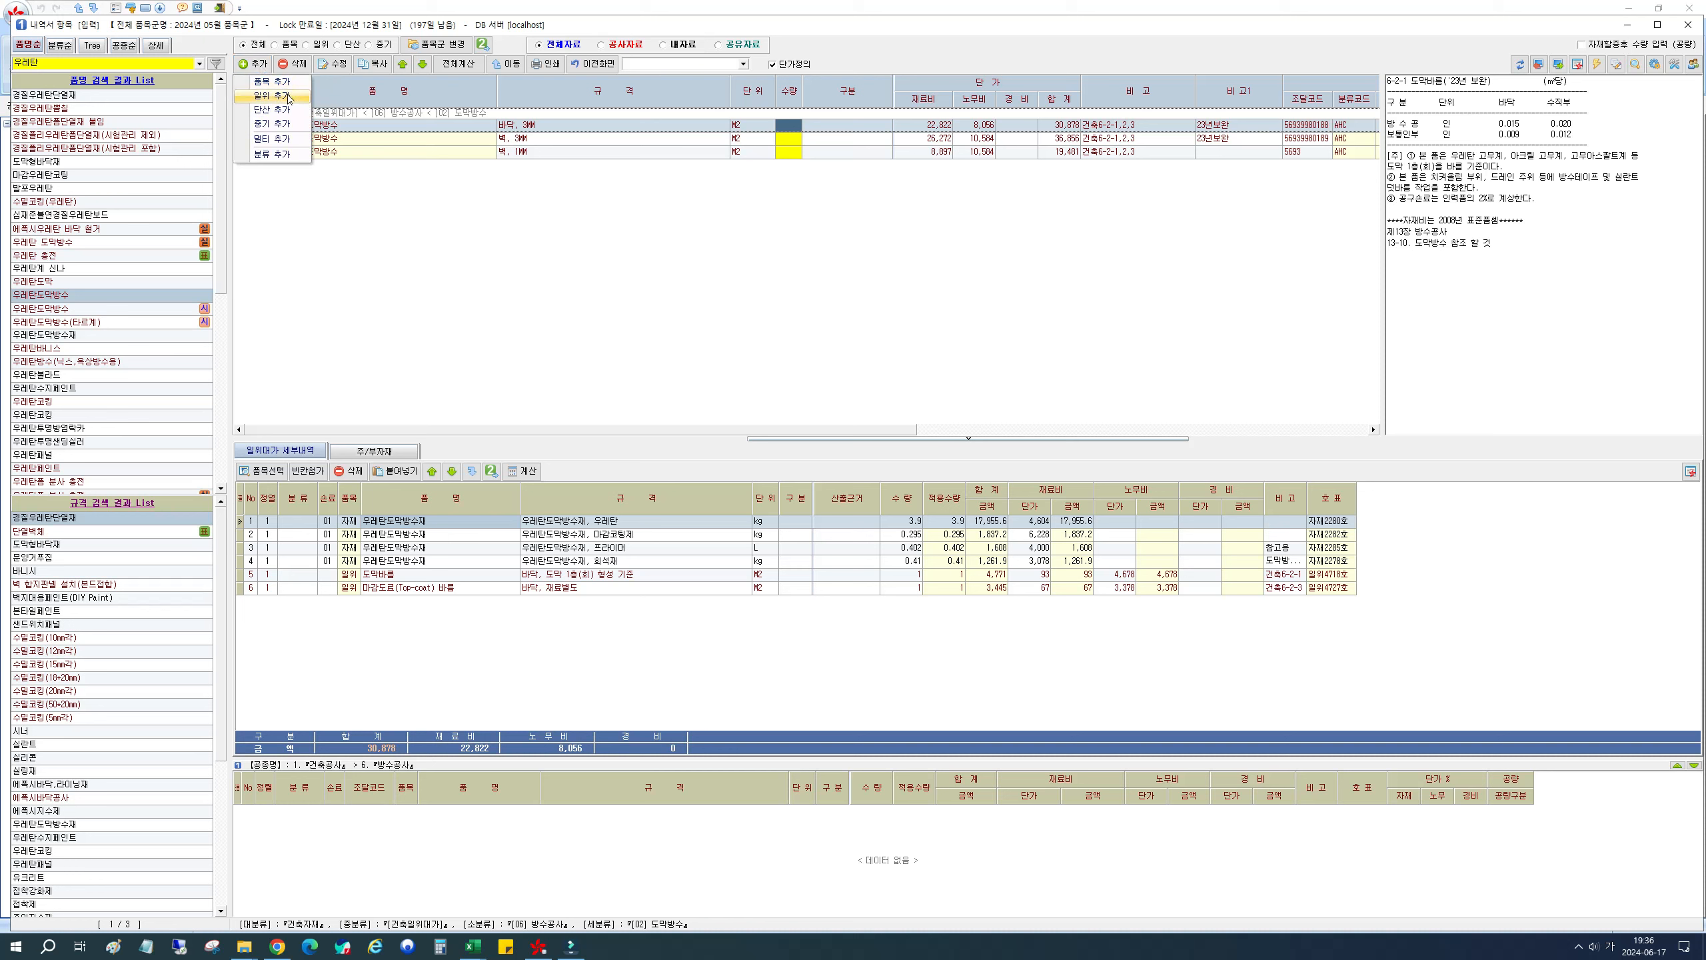
{"action": "left_click", "coordinate": [289, 97]}
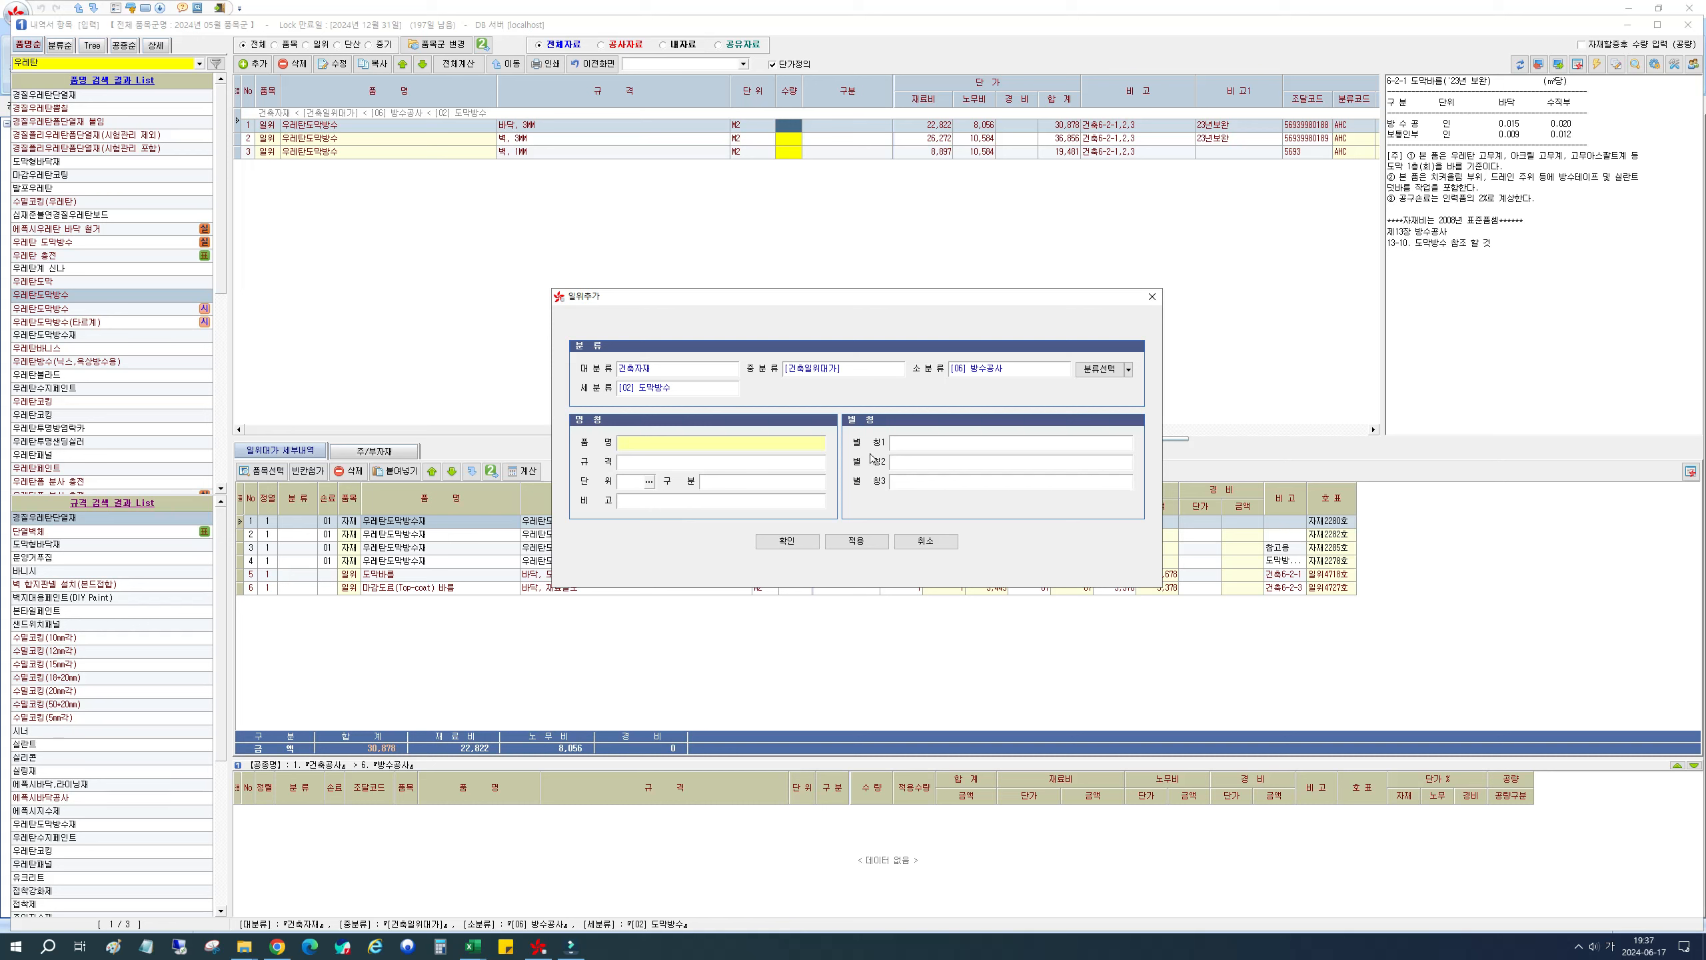
{"action": "left_click", "coordinate": [1106, 370]}
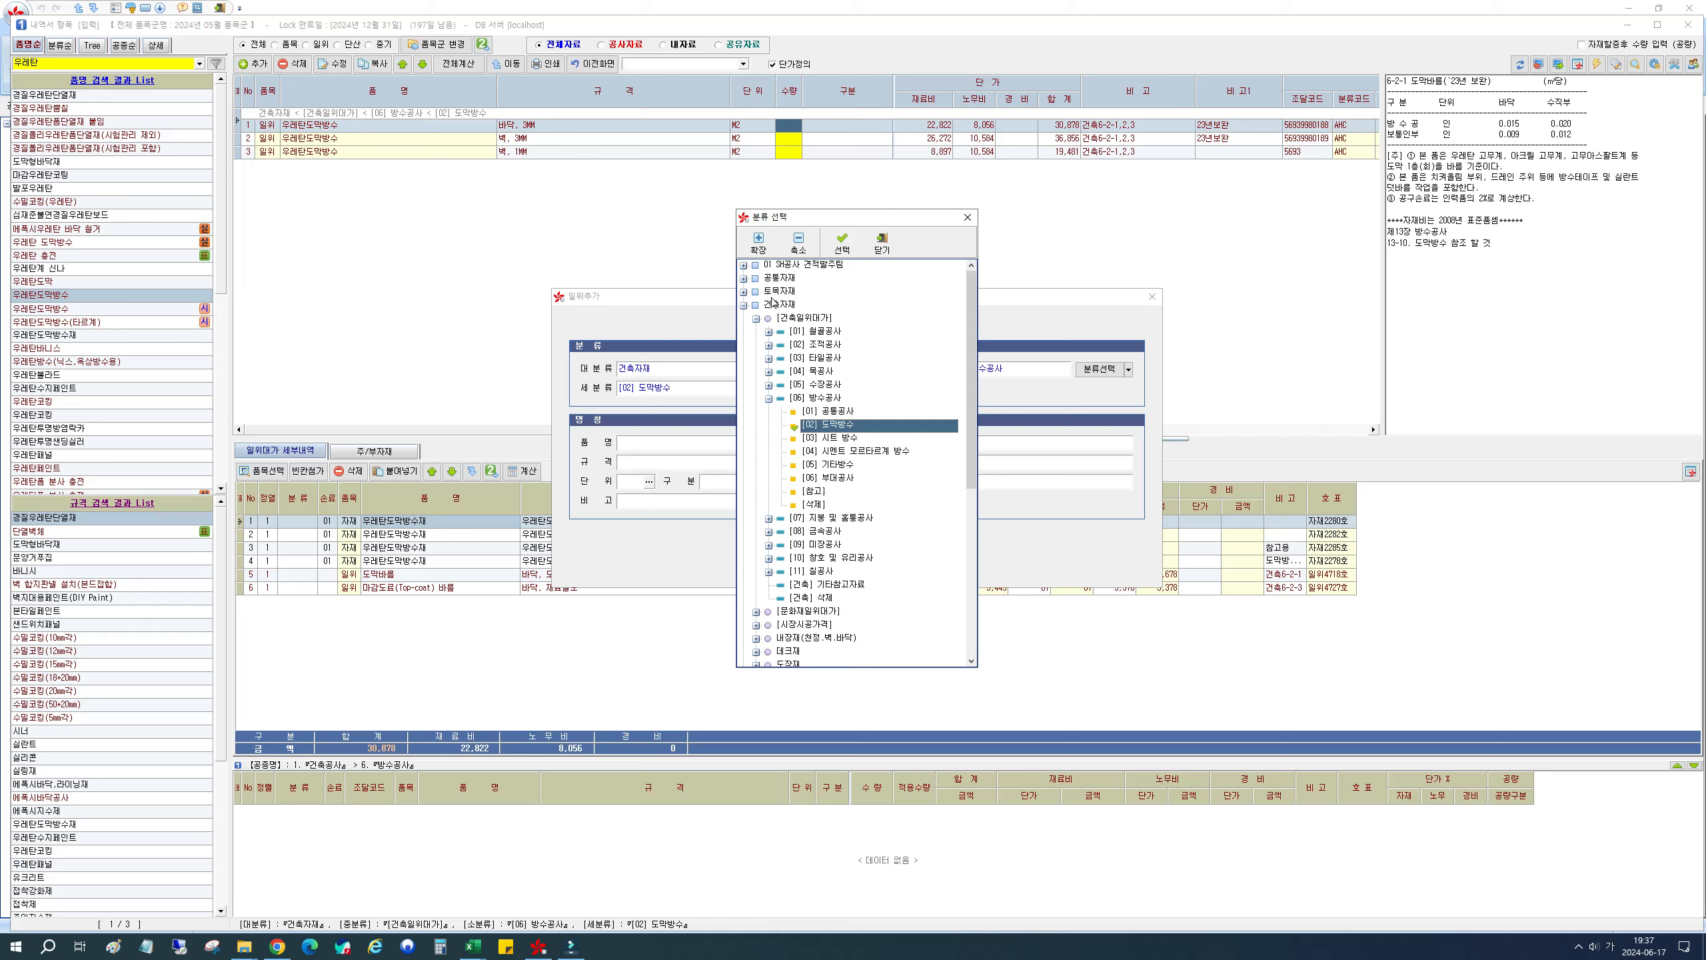
{"action": "left_click", "coordinate": [813, 400]}
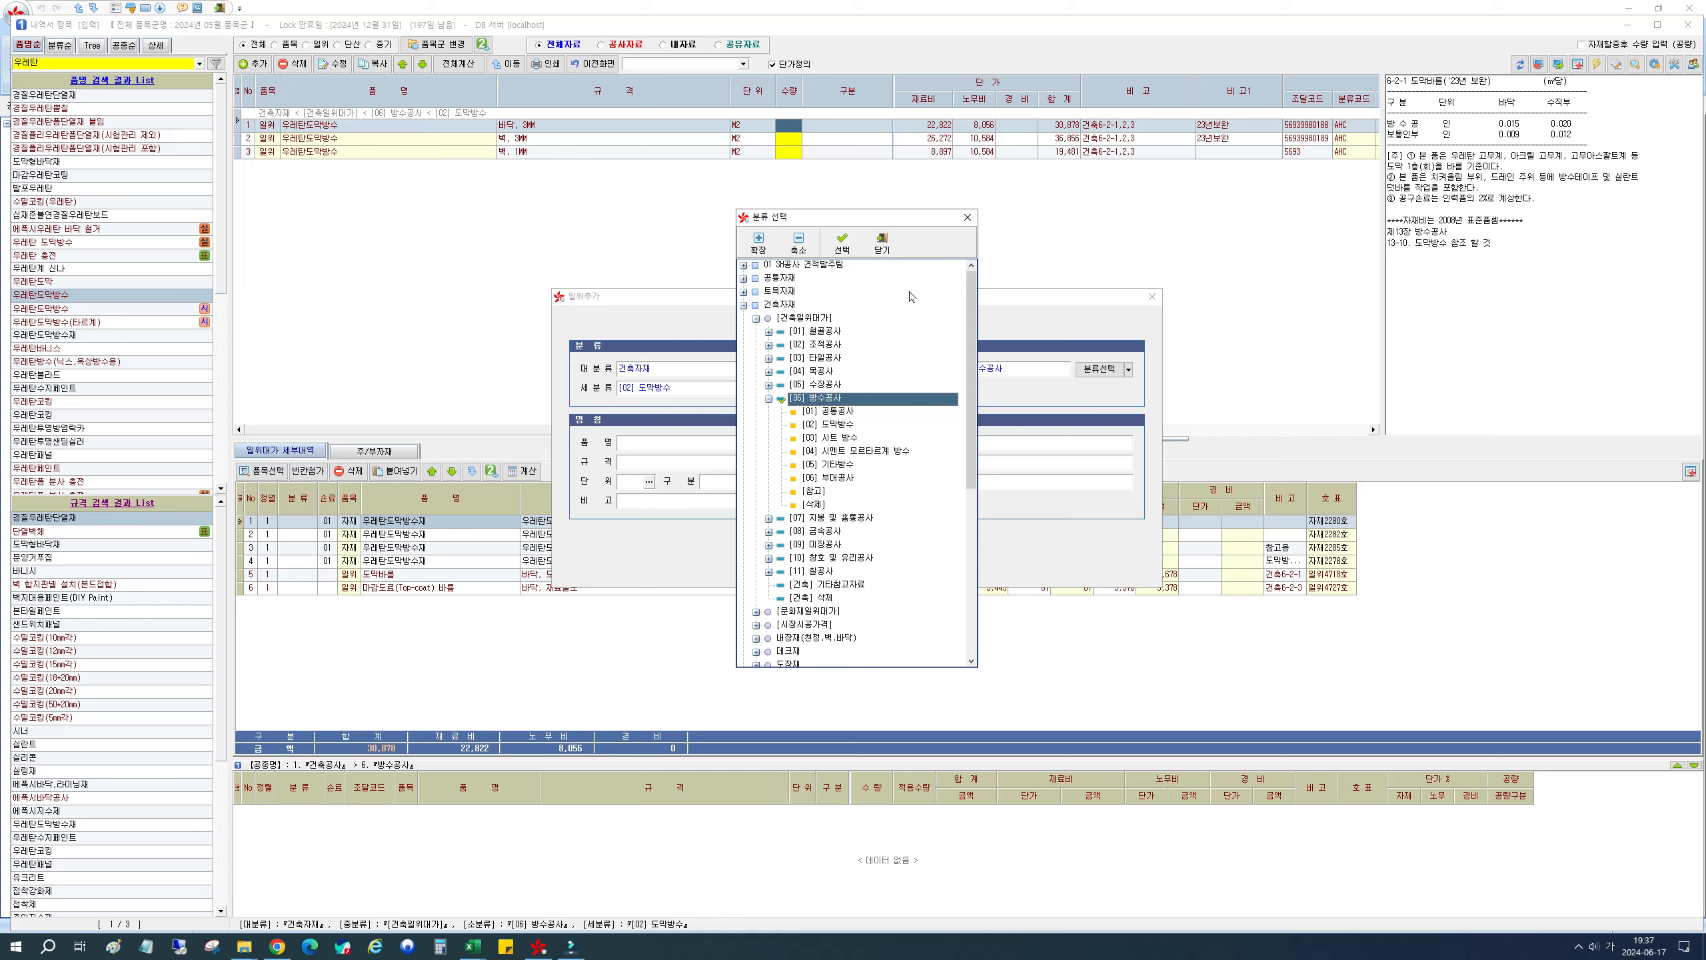
{"action": "left_click", "coordinate": [882, 254]}
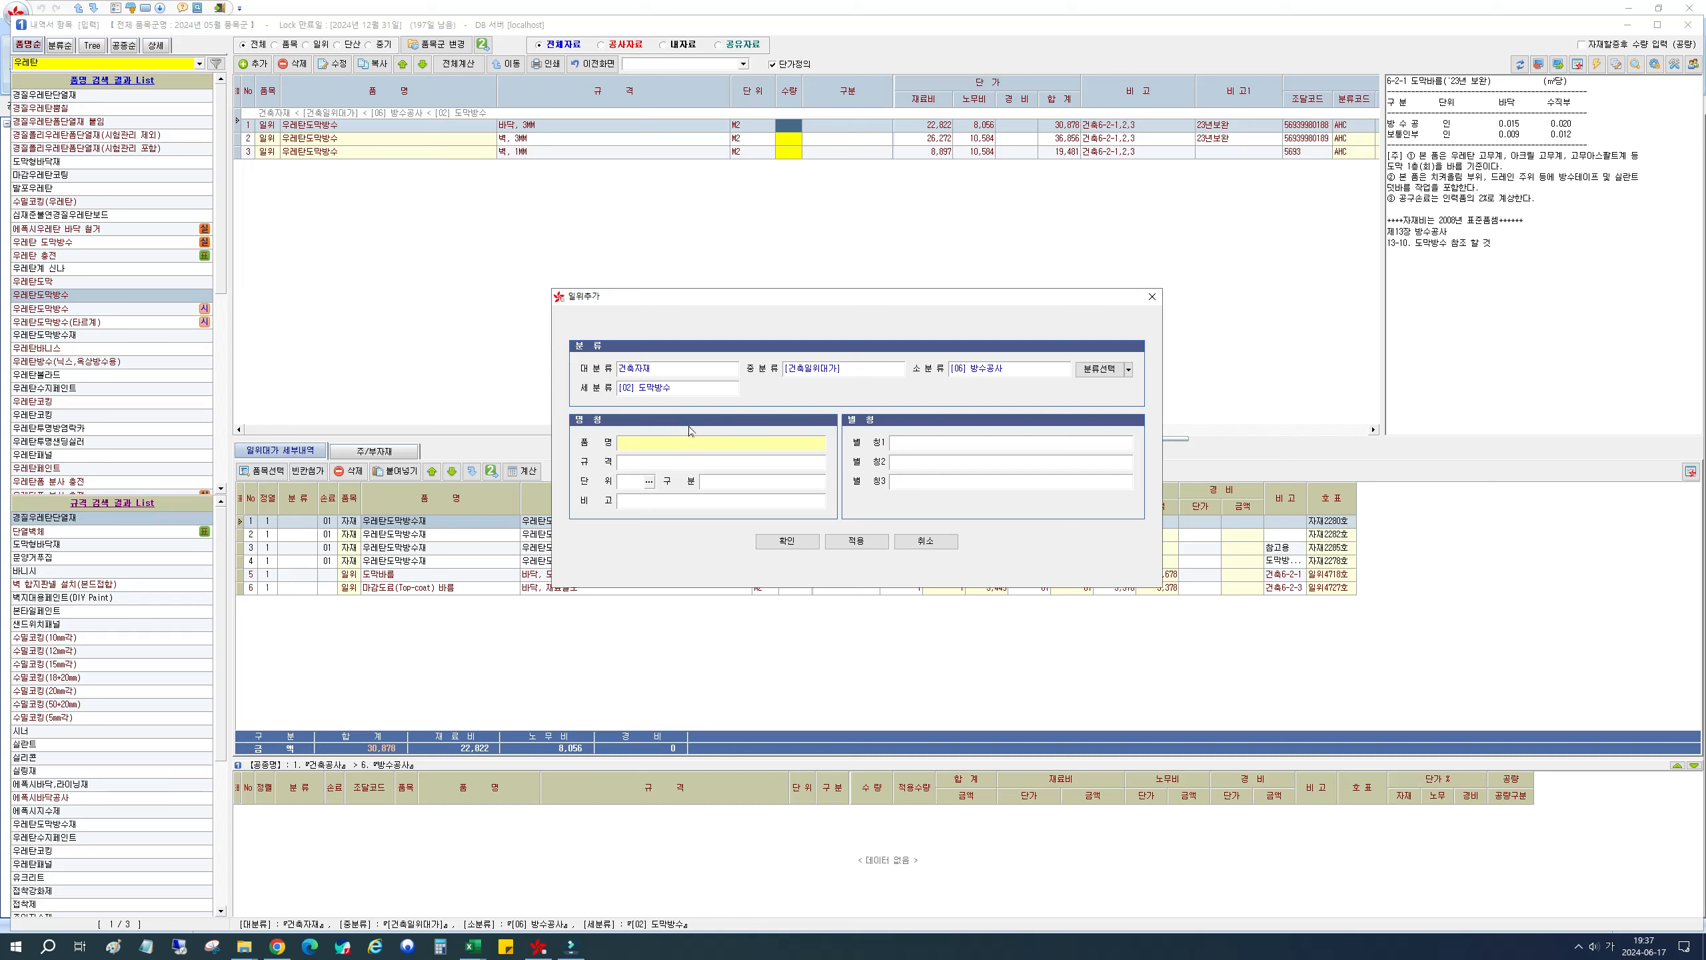
Step: Name the new unit-price item 우레탄방수, with specification 하도 and unit M2
{"action": "type", "text": "우레ㅌㅅ"}
{"action": "key", "text": "Return"}
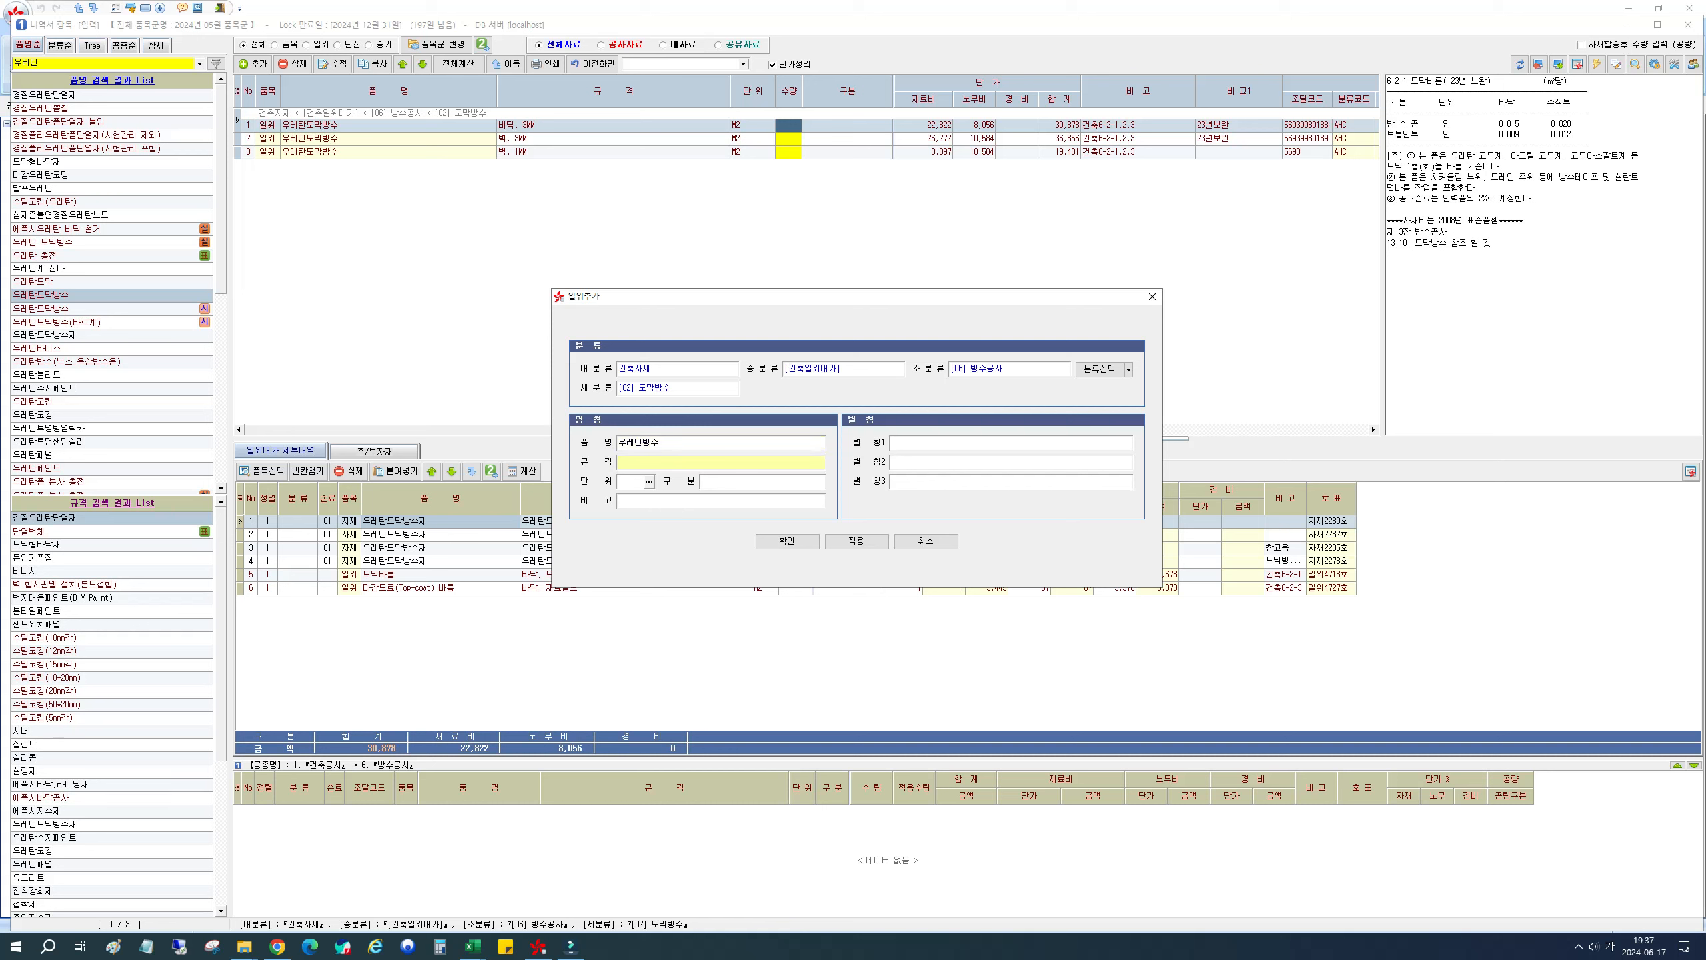
{"action": "type", "text": "하ㅂ"}
{"action": "key", "text": "Return"}
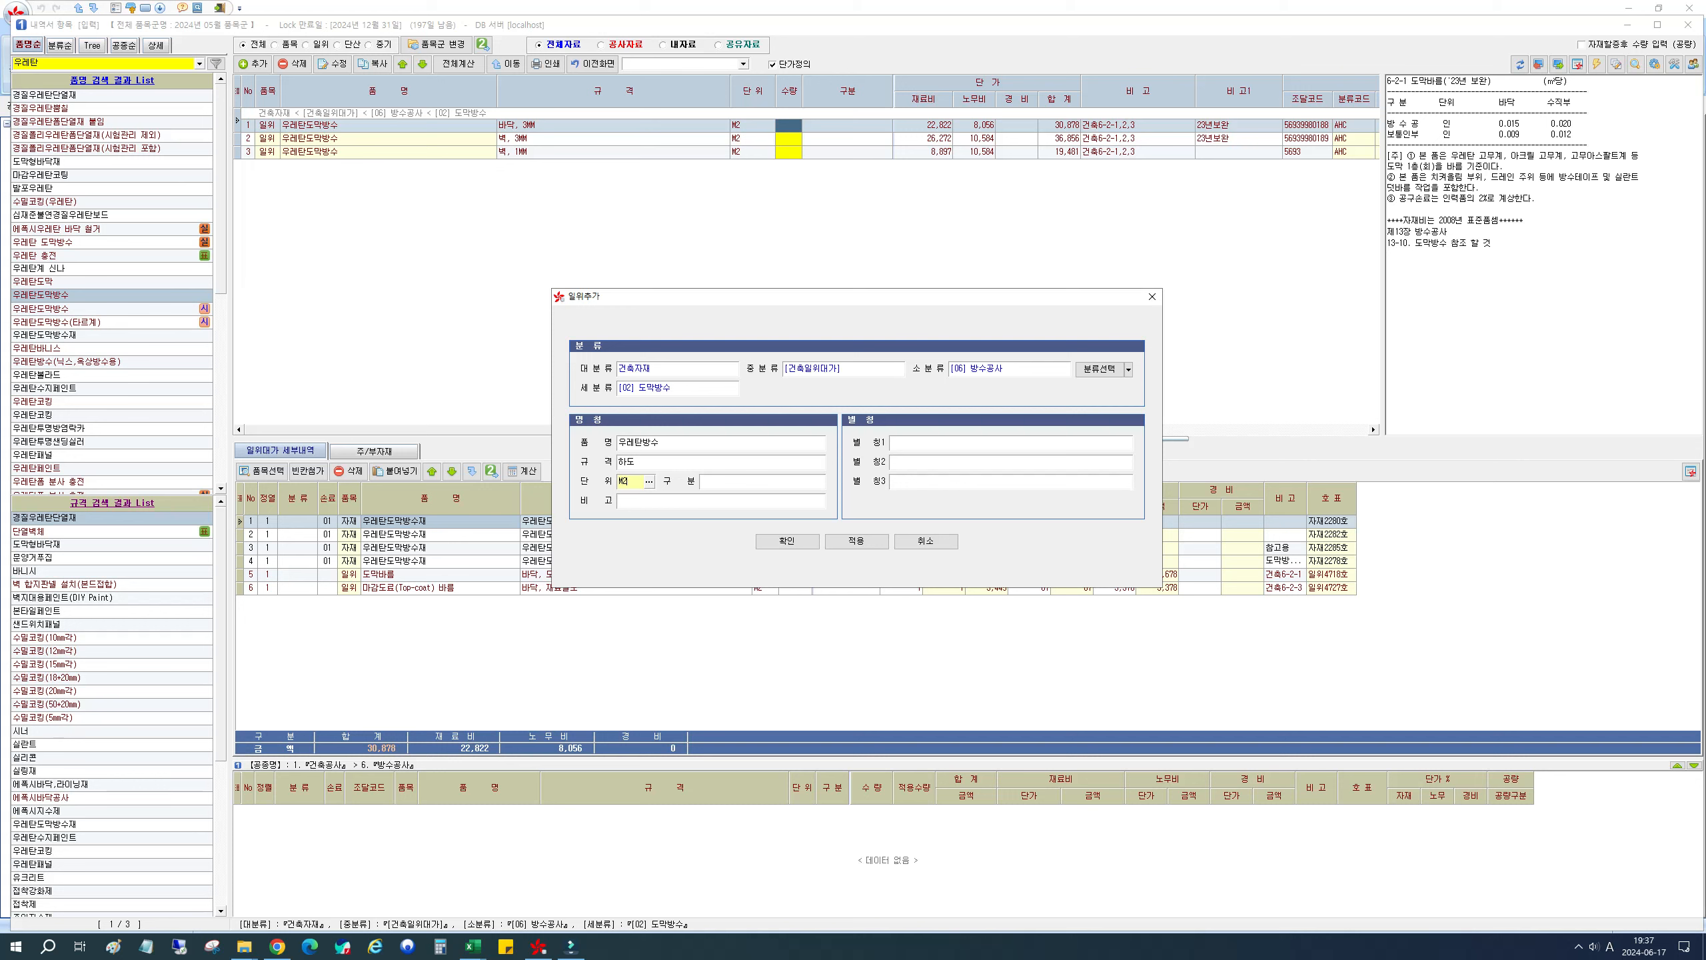
{"action": "key", "text": "Return"}
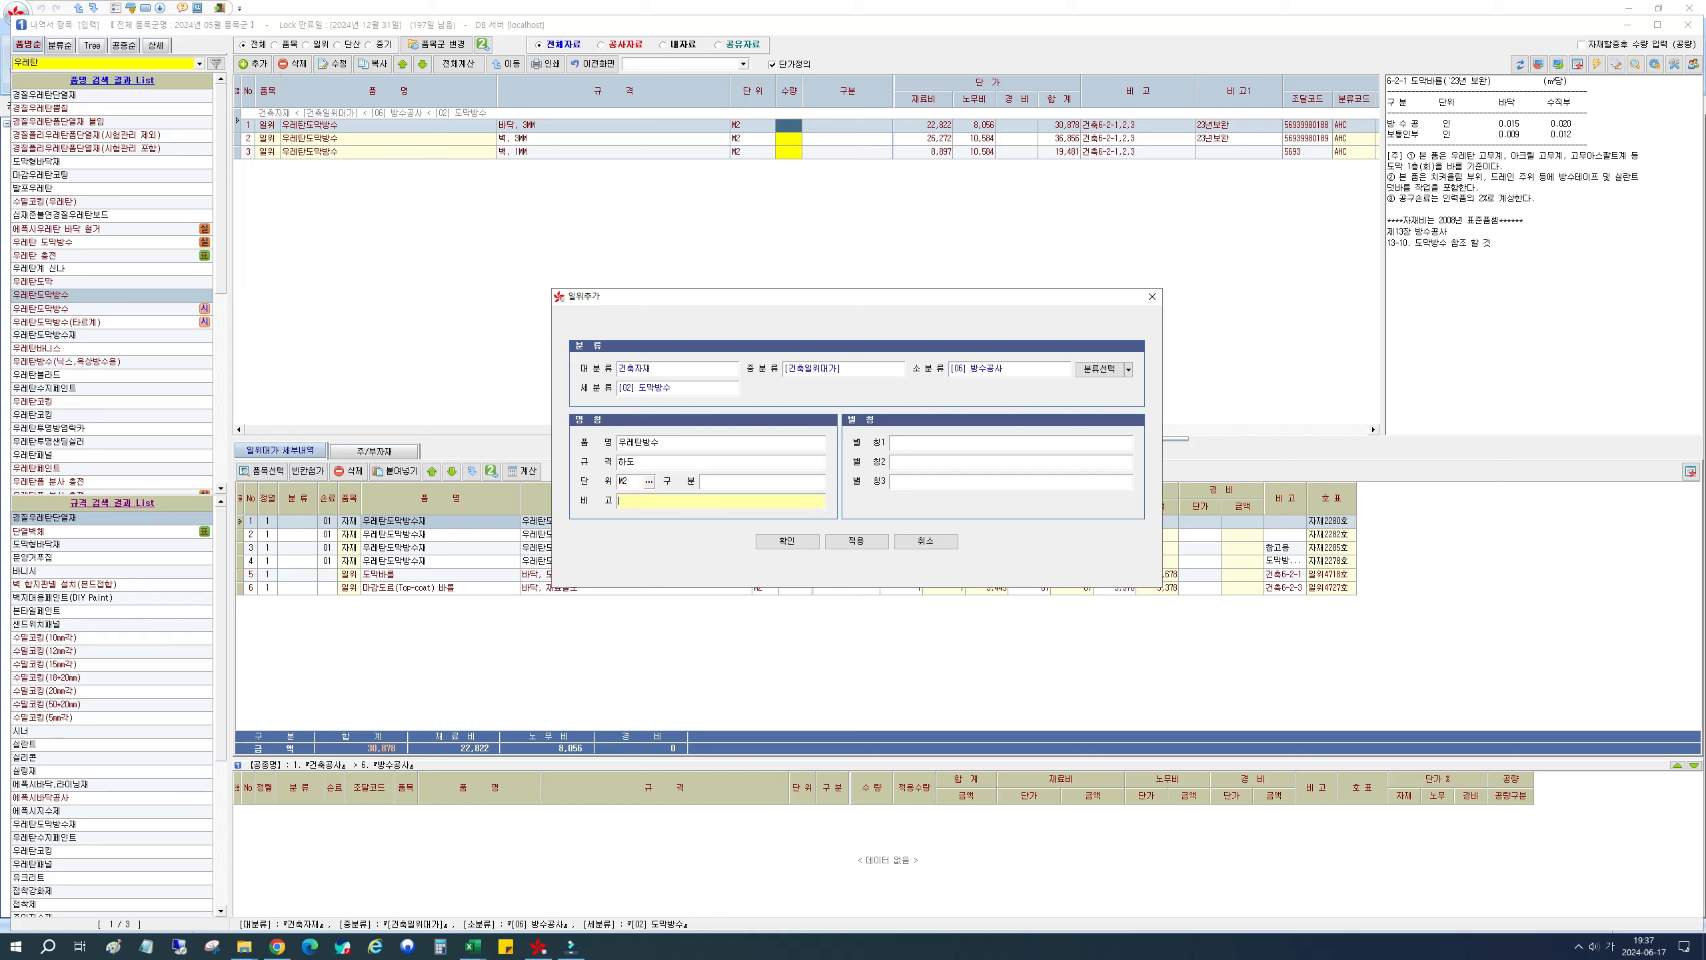
Step: Apply ㎡ from the unit list as the new item's unit
{"action": "left_click", "coordinate": [649, 481]}
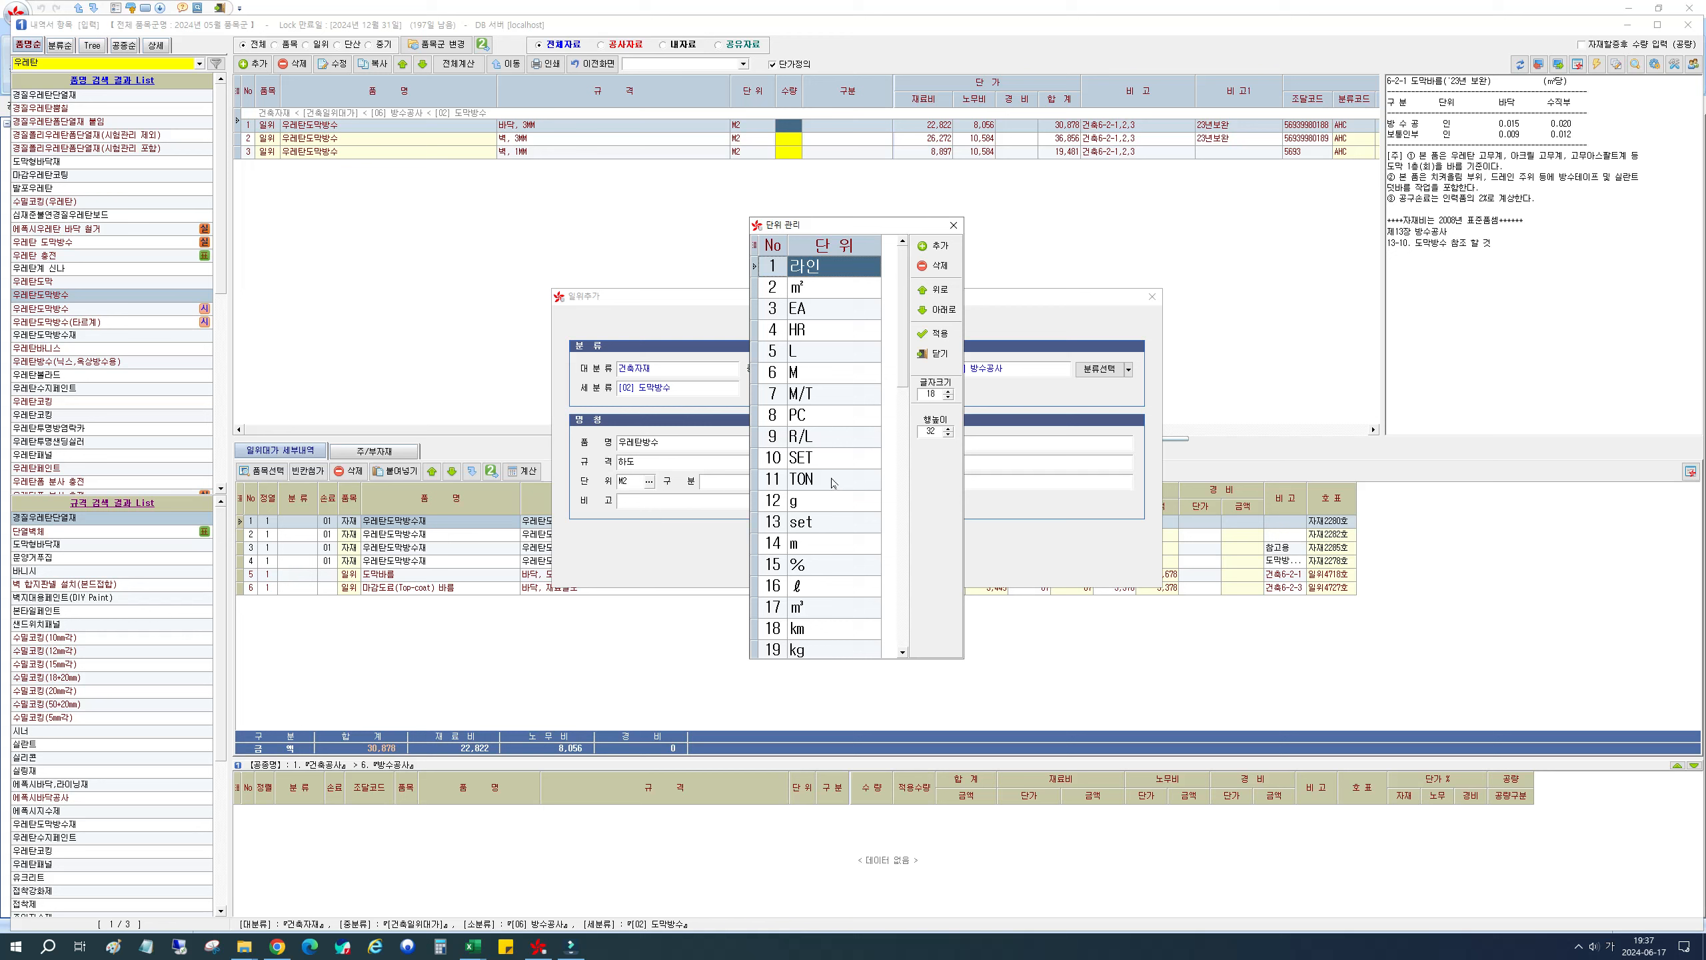
{"action": "left_click", "coordinate": [815, 288]}
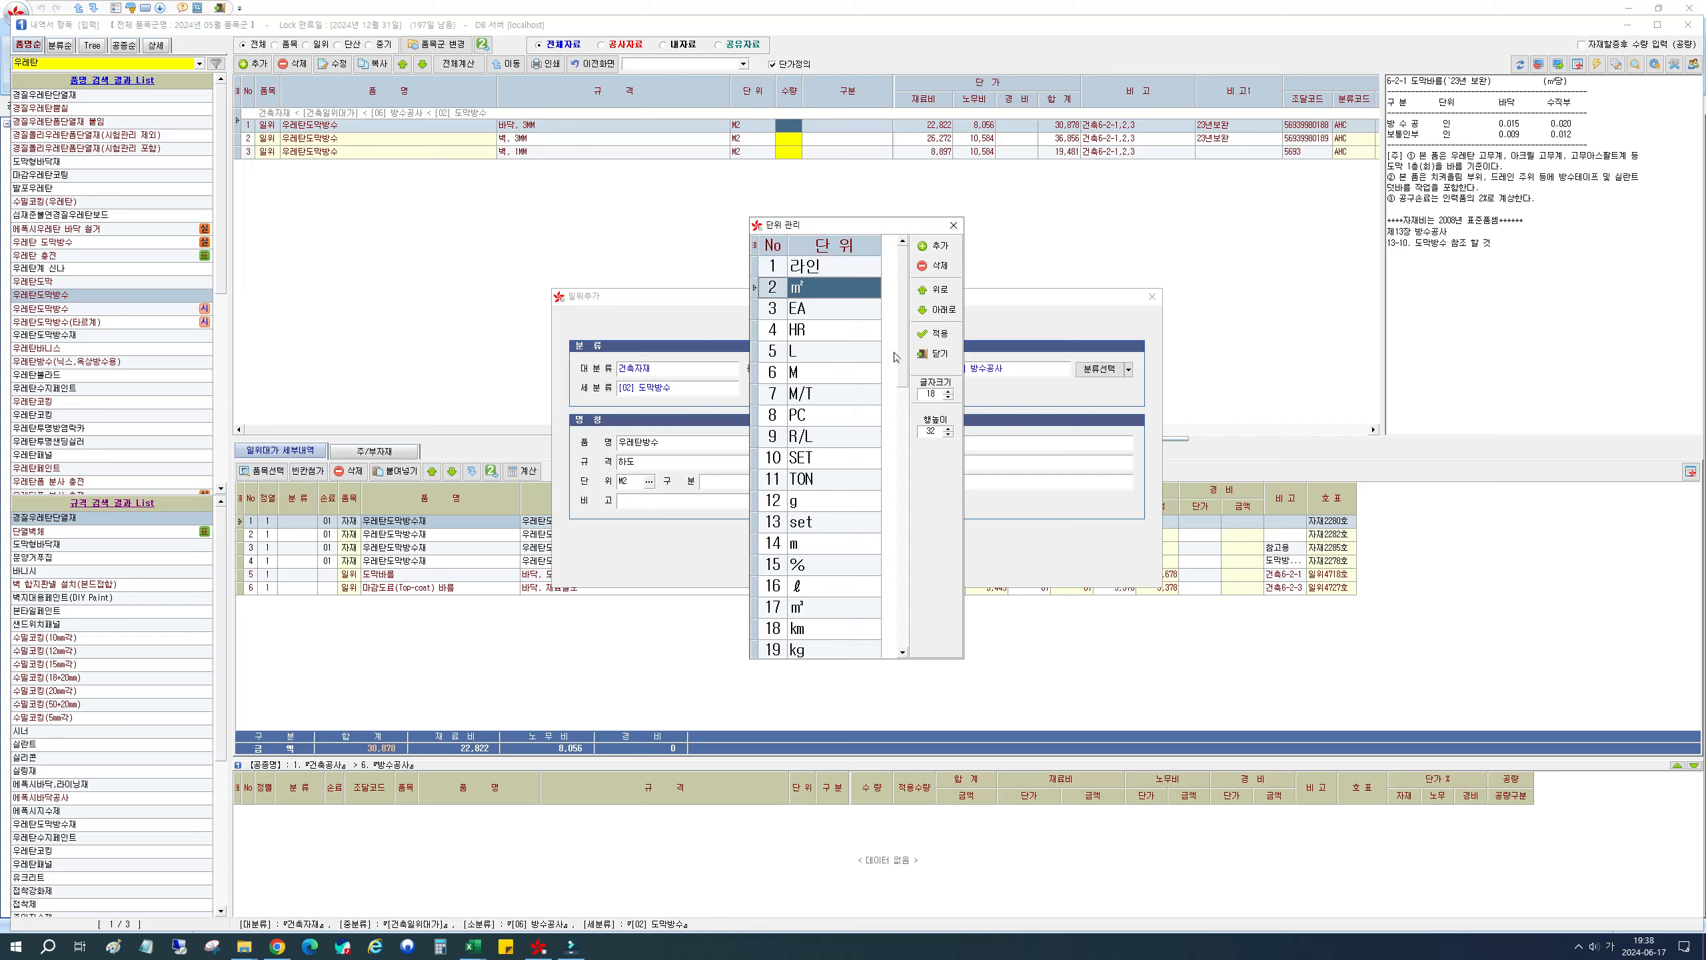
{"action": "left_click", "coordinate": [938, 333]}
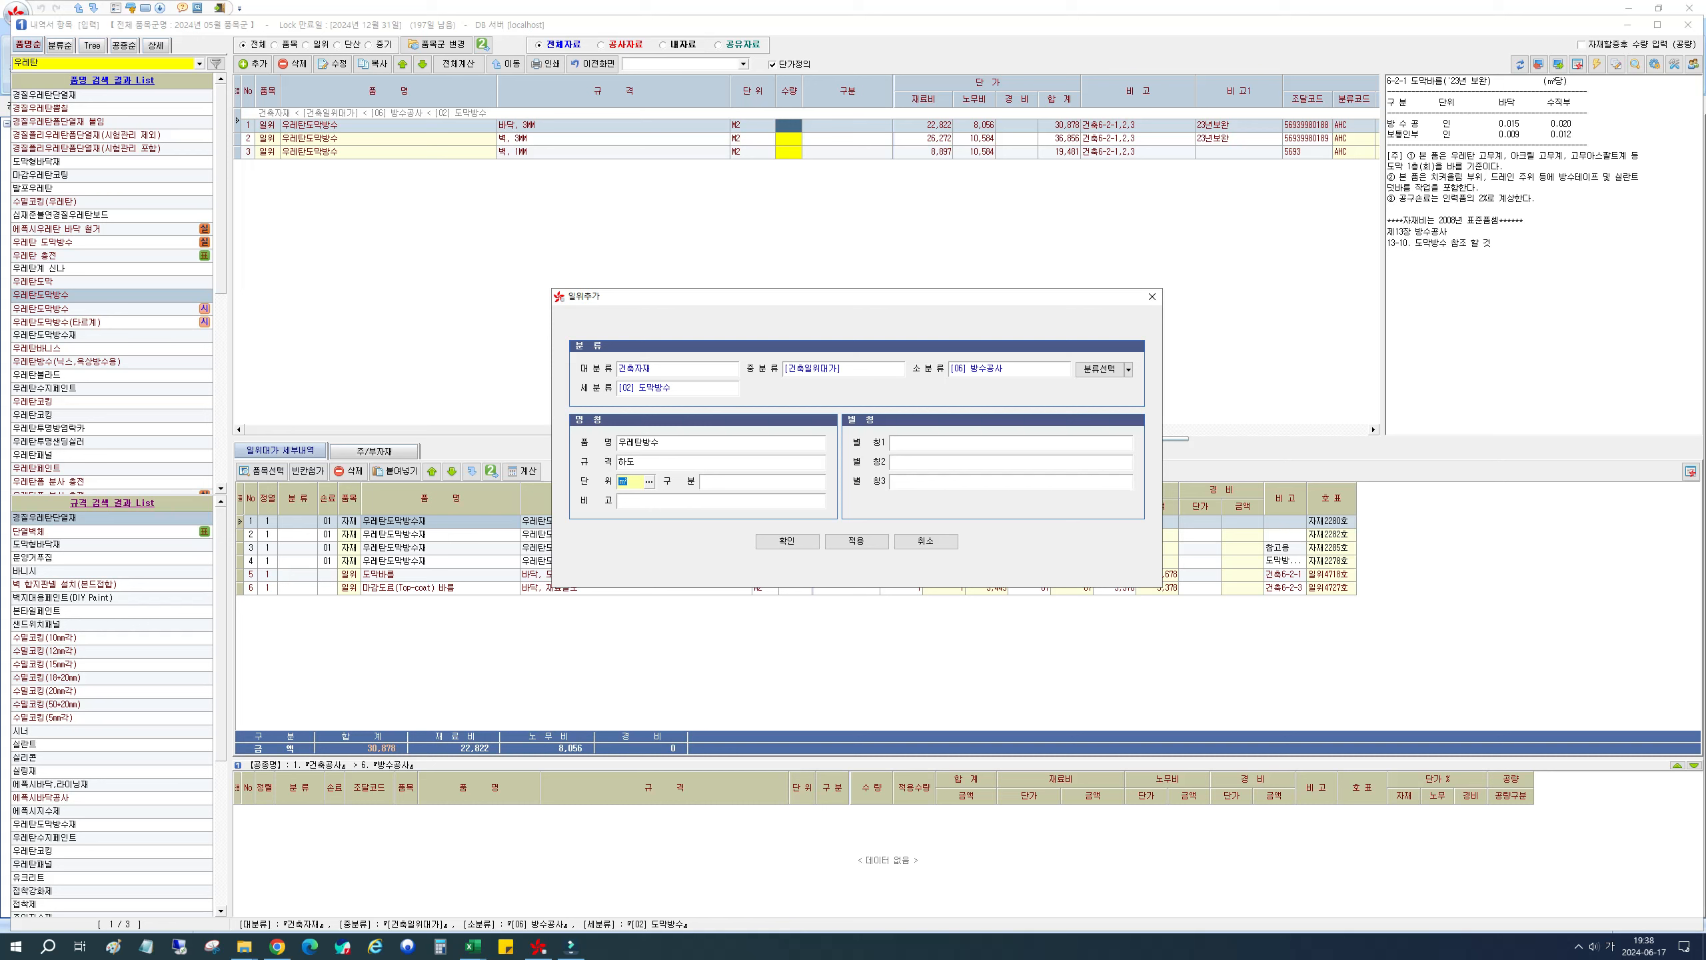
{"action": "left_click", "coordinate": [623, 499]}
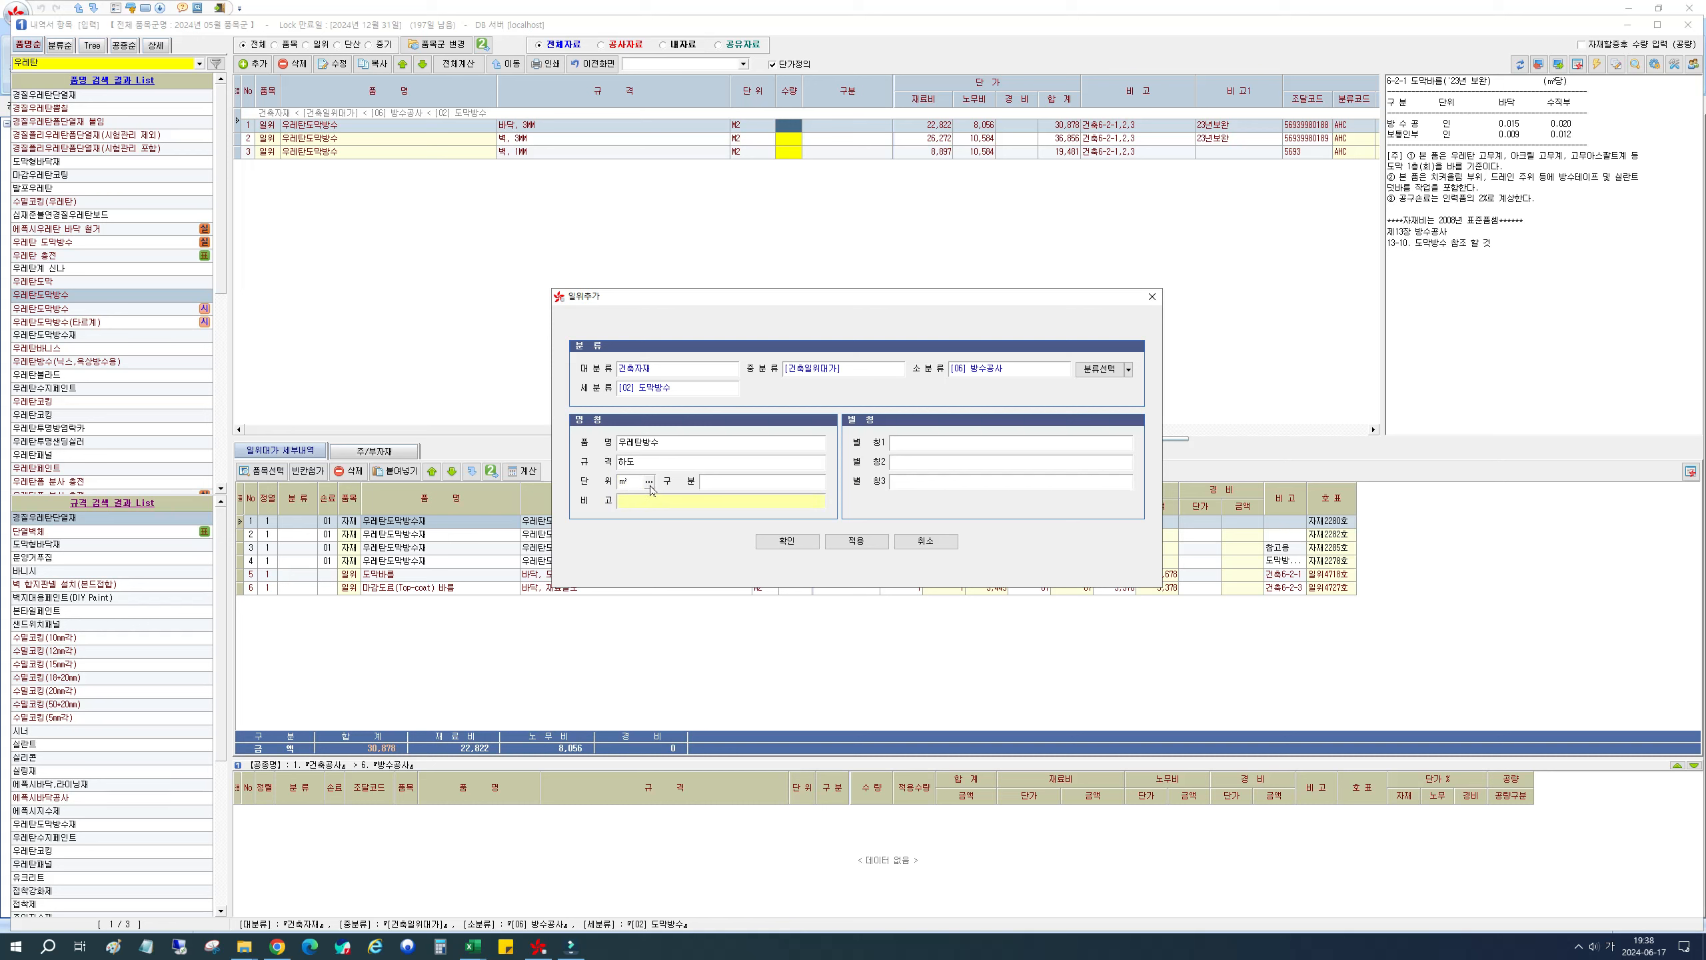
Step: Replace the new item's unit with M2 and continue to its remarks field
{"action": "left_click", "coordinate": [633, 481]}
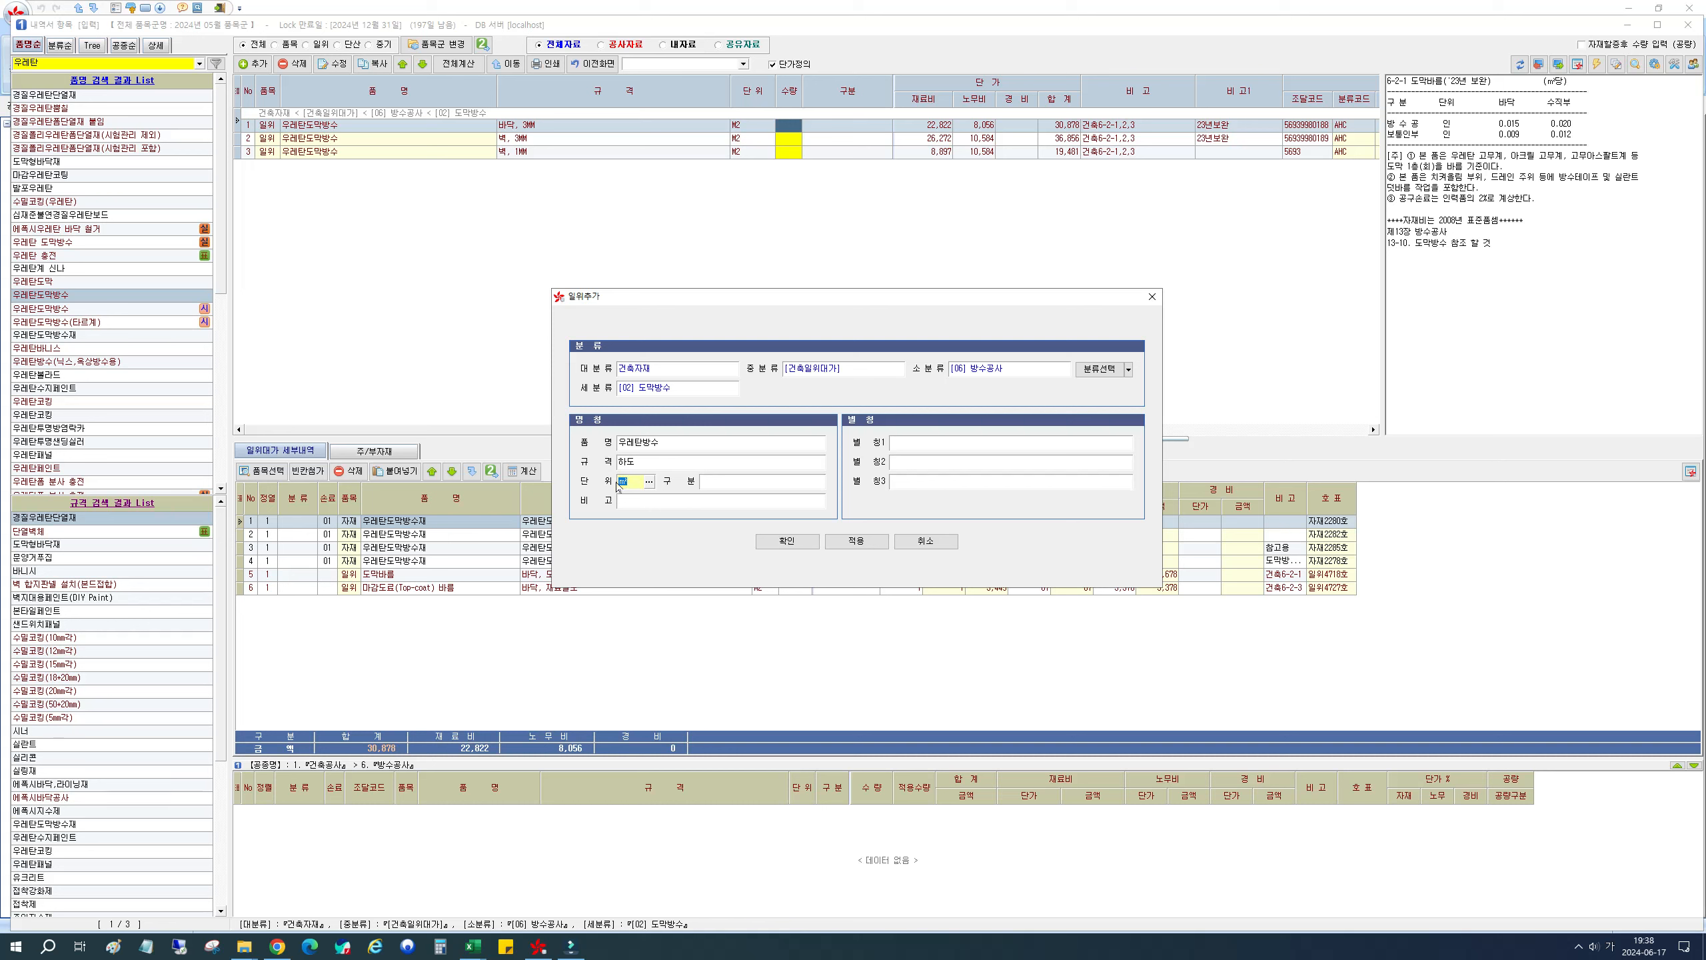
{"action": "type", "text": "ㅡ3"}
{"action": "key", "text": "Return"}
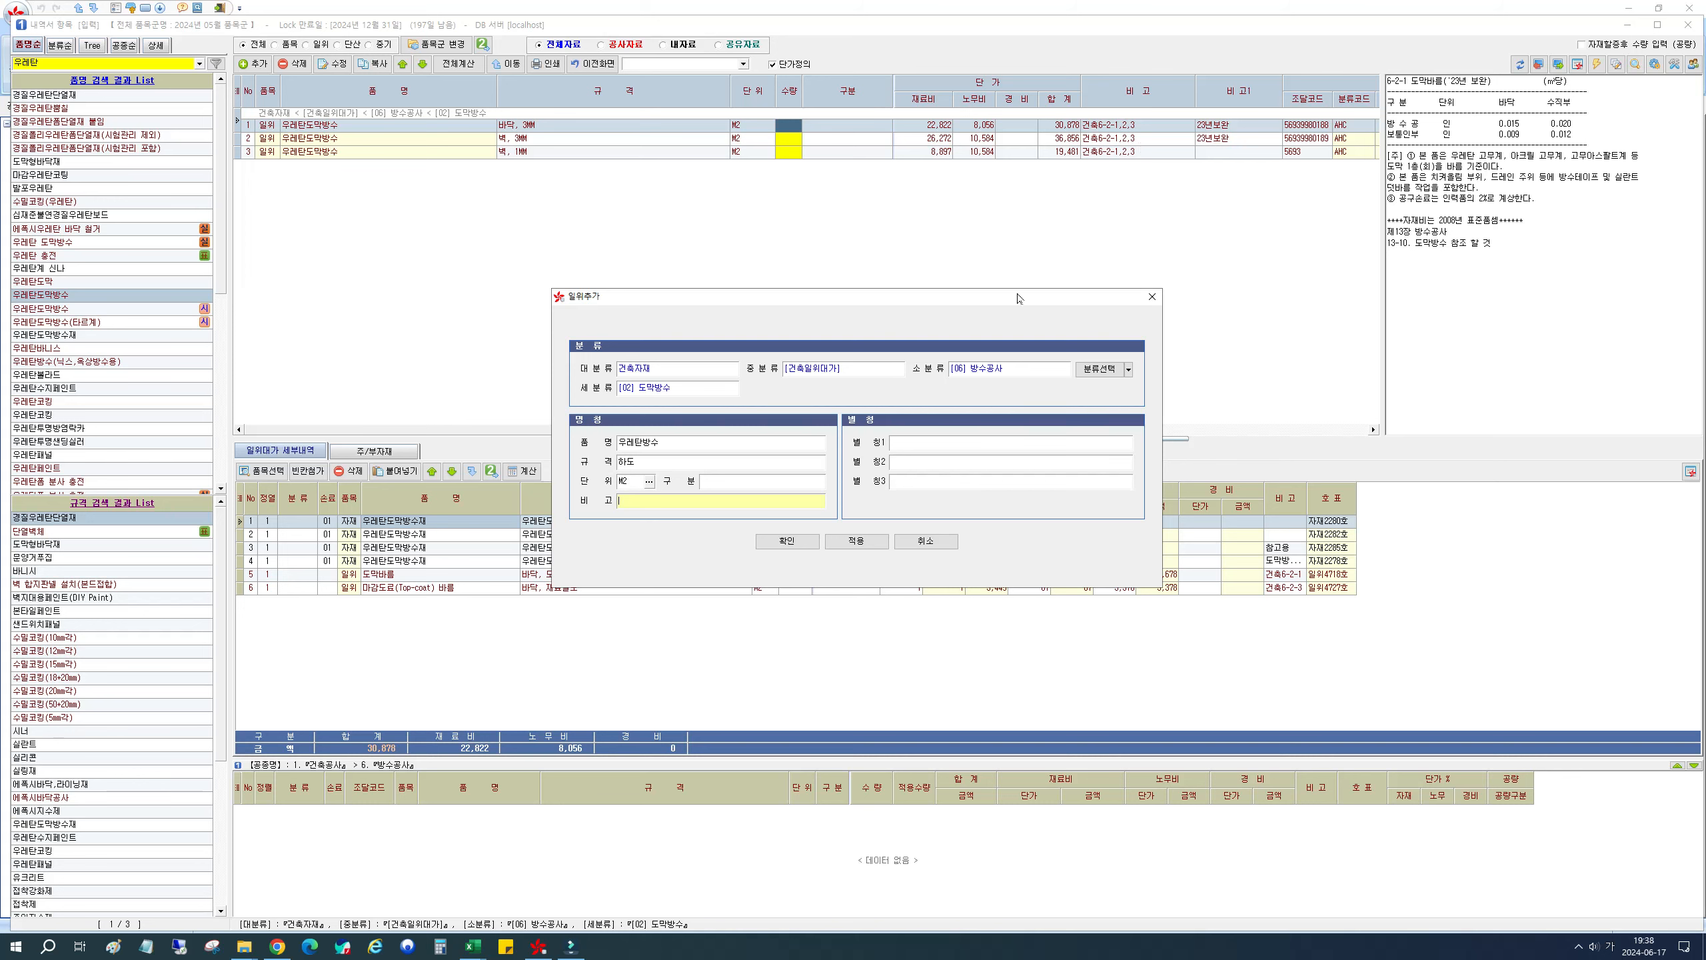
Step: Consult section 6-1-2 방수프라이머 바름 and the neighbouring pages of chapter 6 in the 2024 standard estimating PDF
{"action": "left_click_drag", "start_coordinate": [1705, 135], "coordinate": [1198, 74]}
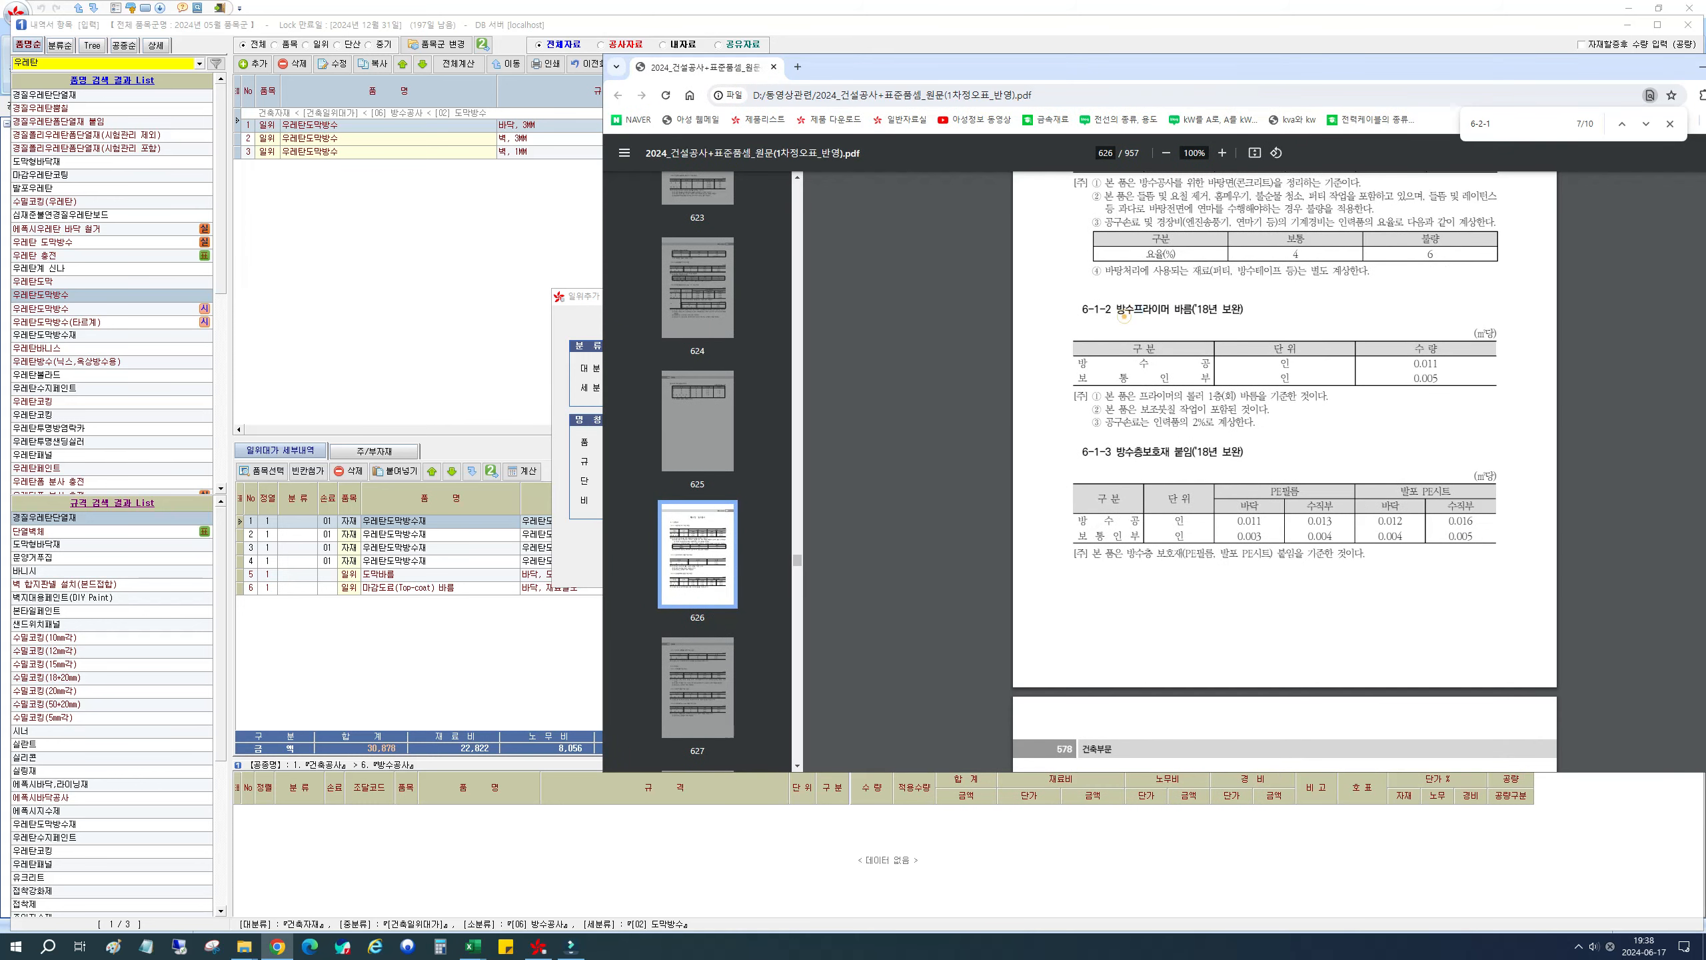
{"action": "left_click_drag", "start_coordinate": [1112, 308], "coordinate": [1077, 308]}
{"action": "scroll", "coordinate": [1320, 535], "scroll_direction": "up", "scroll_amount": 3}
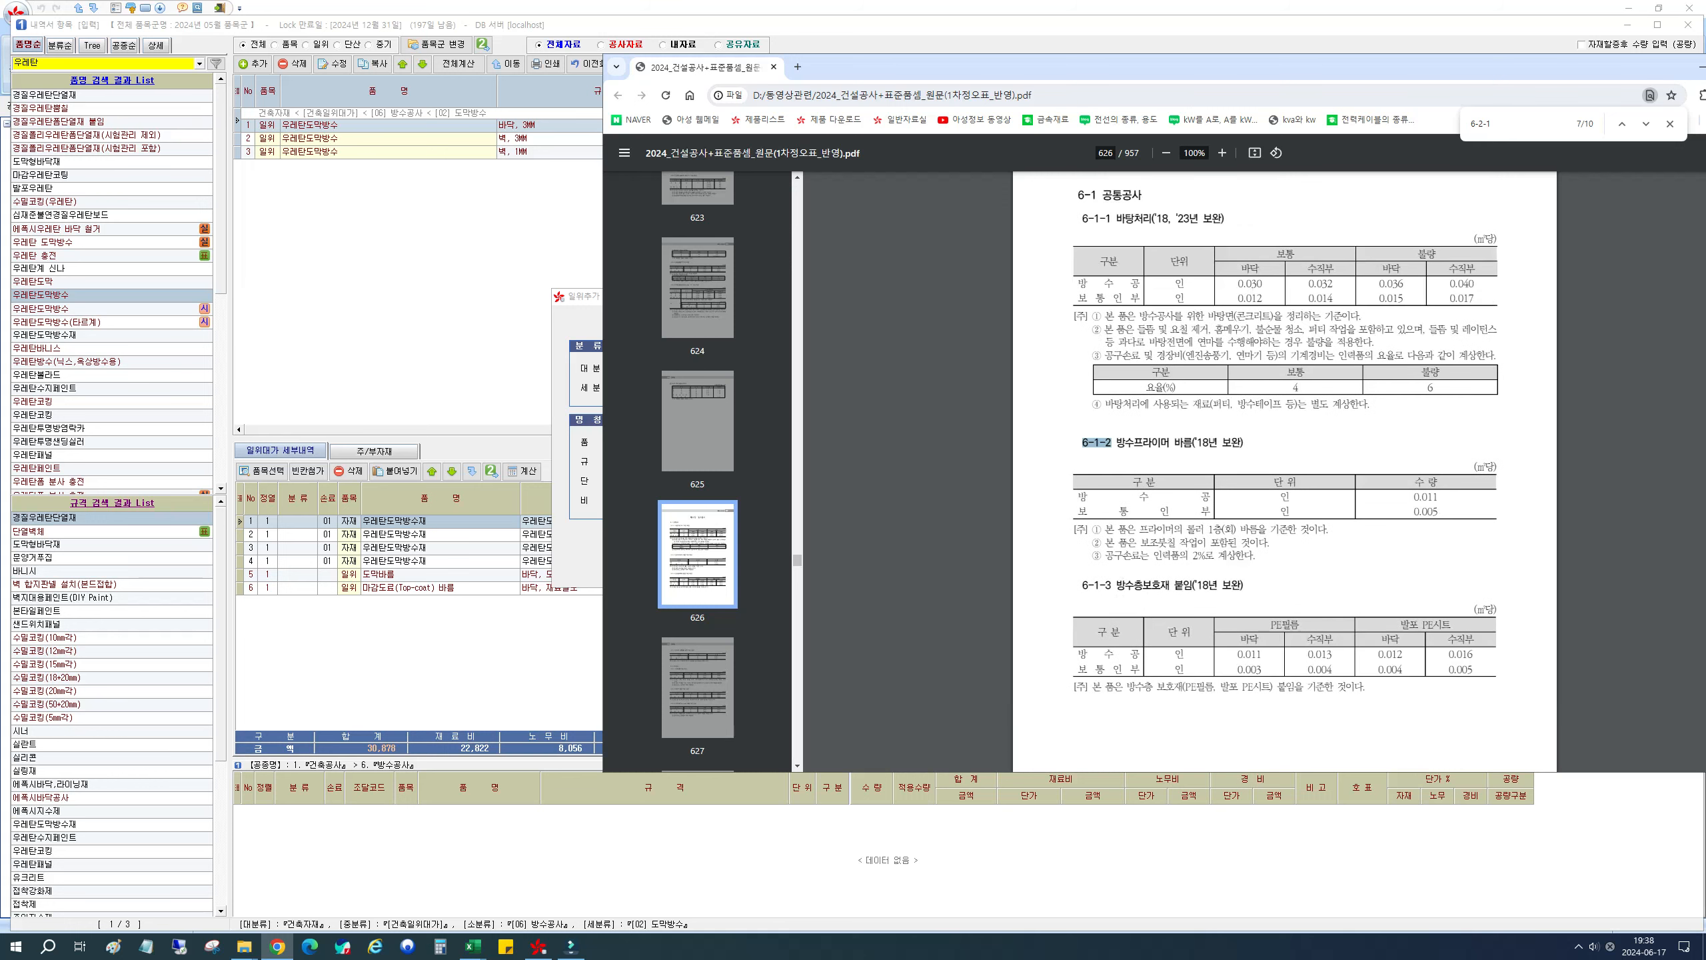
{"action": "scroll", "coordinate": [1321, 535], "scroll_direction": "up", "scroll_amount": 1}
{"action": "left_click_drag", "start_coordinate": [1489, 243], "coordinate": [1451, 243]}
{"action": "scroll", "coordinate": [1305, 543], "scroll_direction": "up", "scroll_amount": 9}
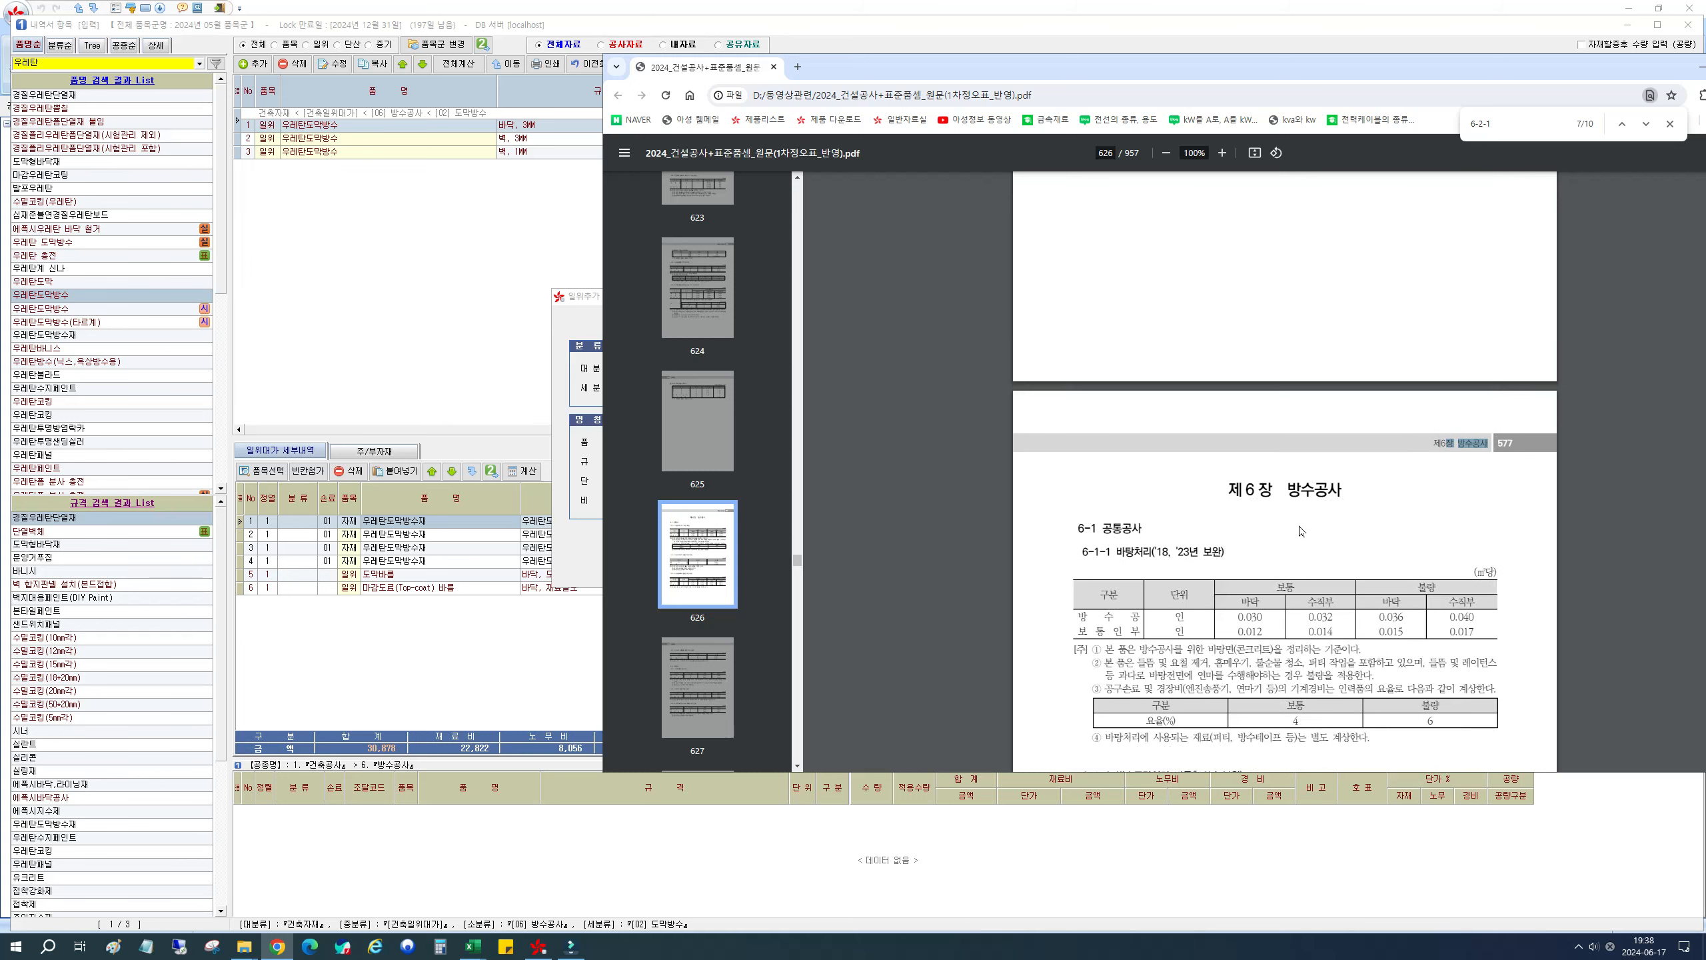
{"action": "scroll", "coordinate": [1305, 543], "scroll_direction": "up", "scroll_amount": 4}
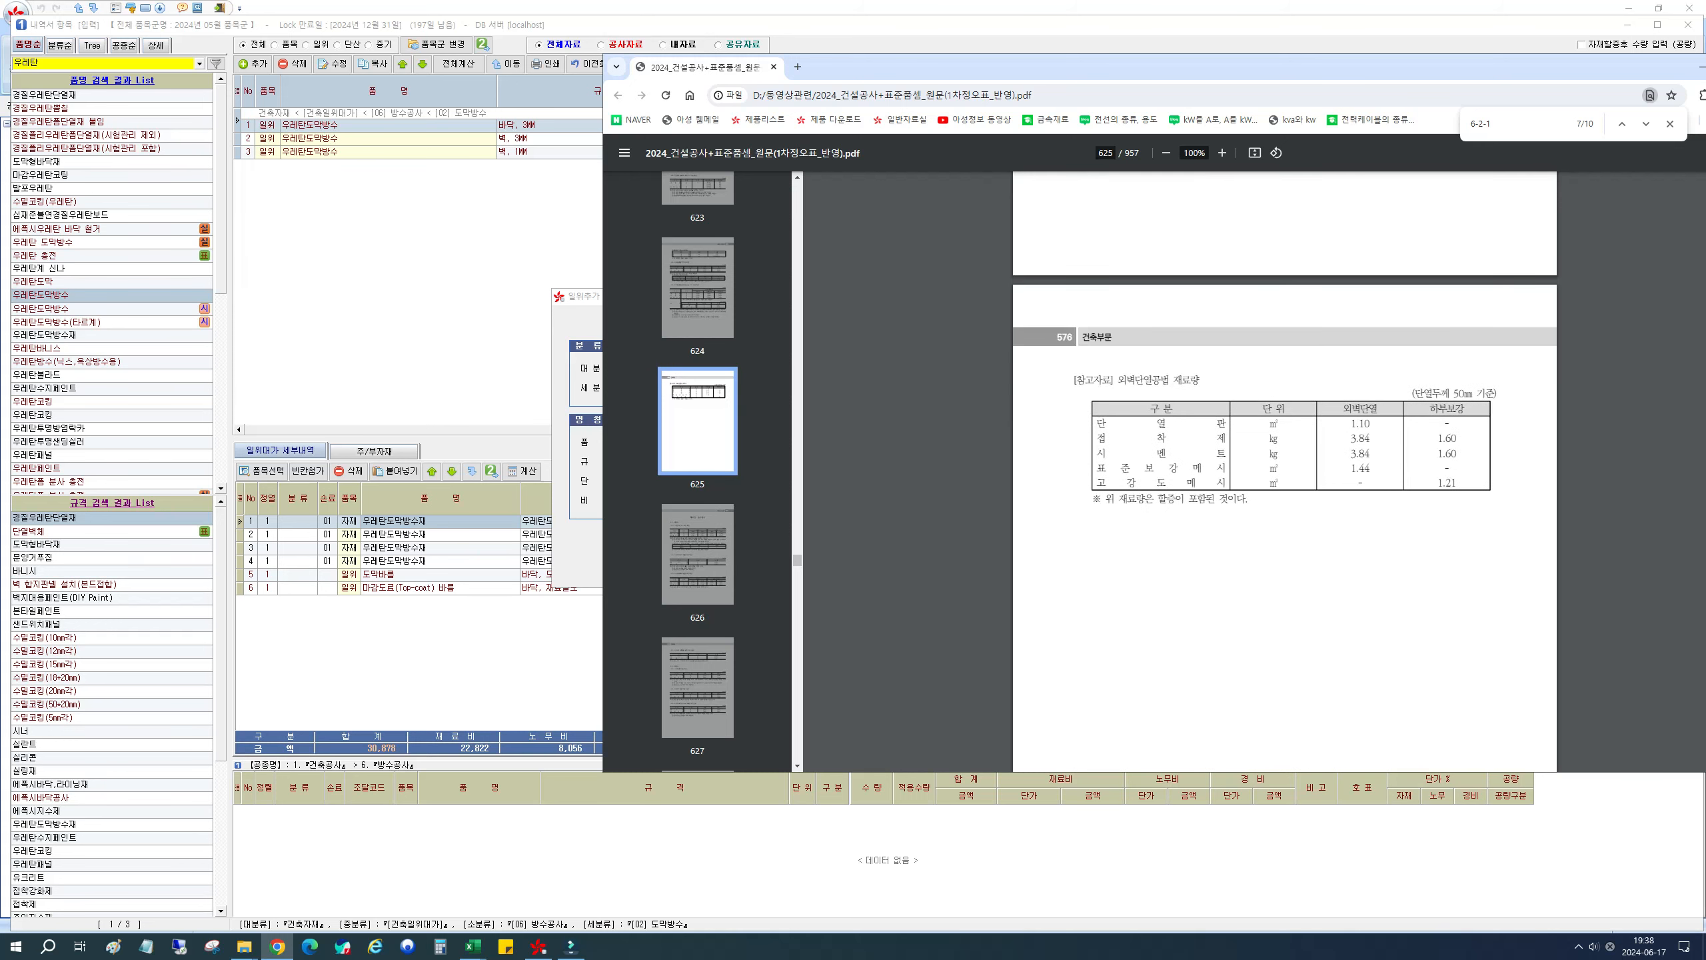
{"action": "scroll", "coordinate": [1316, 672], "scroll_direction": "down", "scroll_amount": 14}
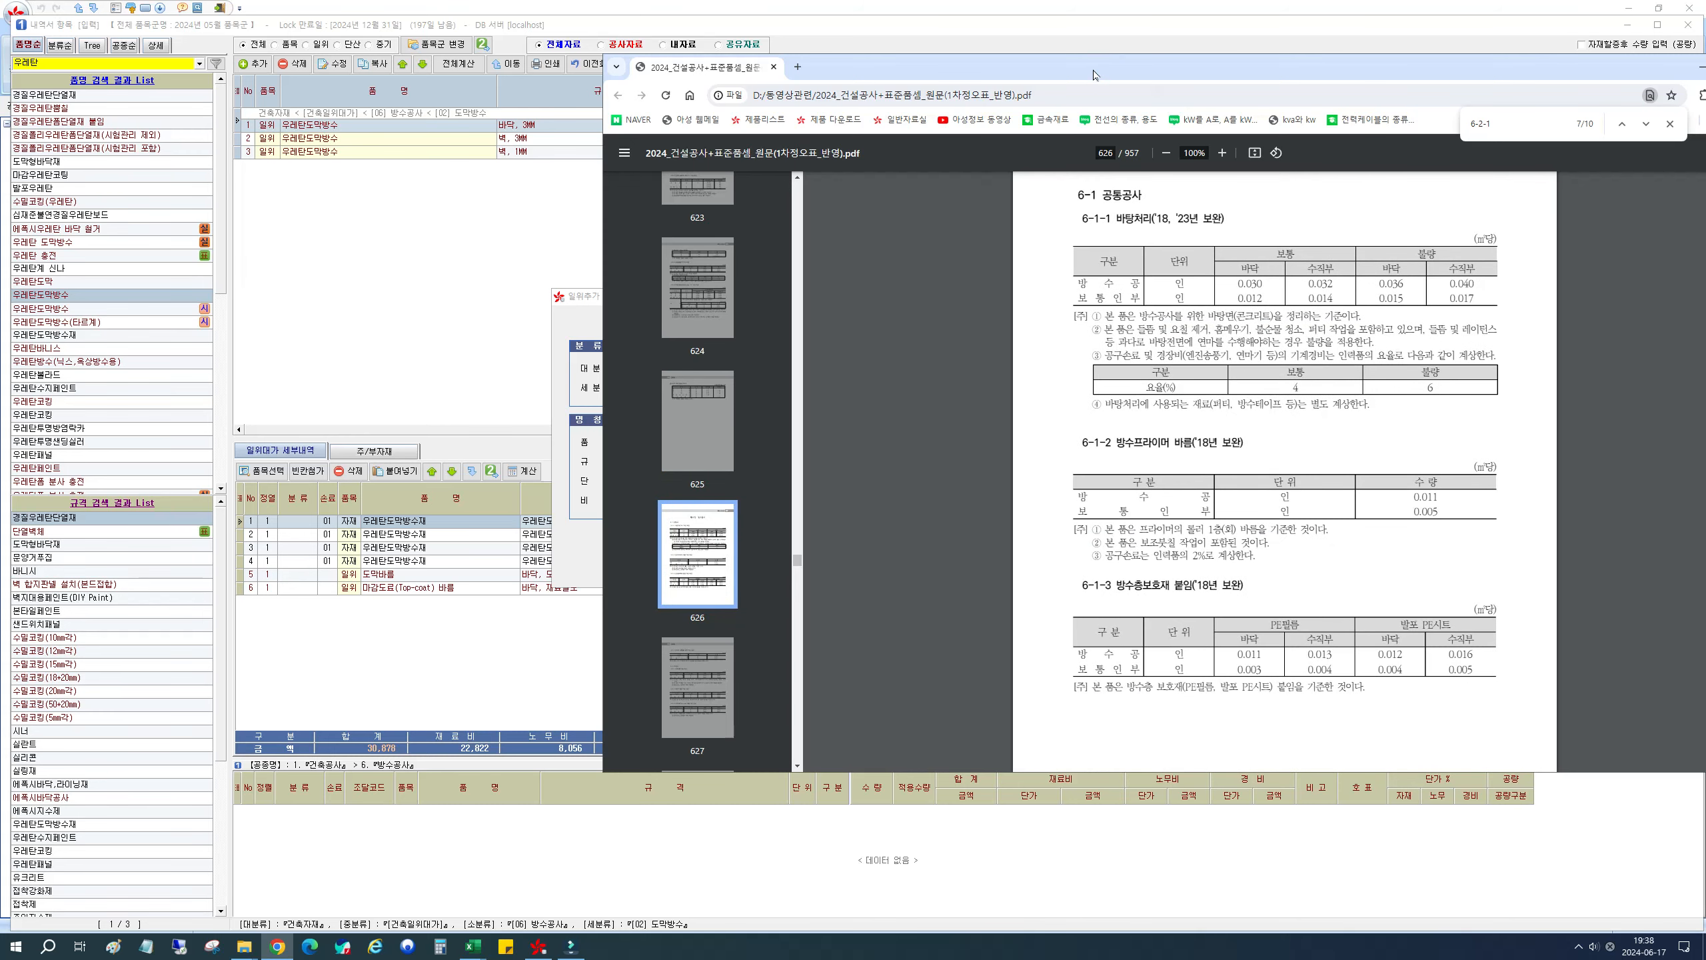
{"action": "left_click_drag", "start_coordinate": [1093, 70], "coordinate": [1705, 65]}
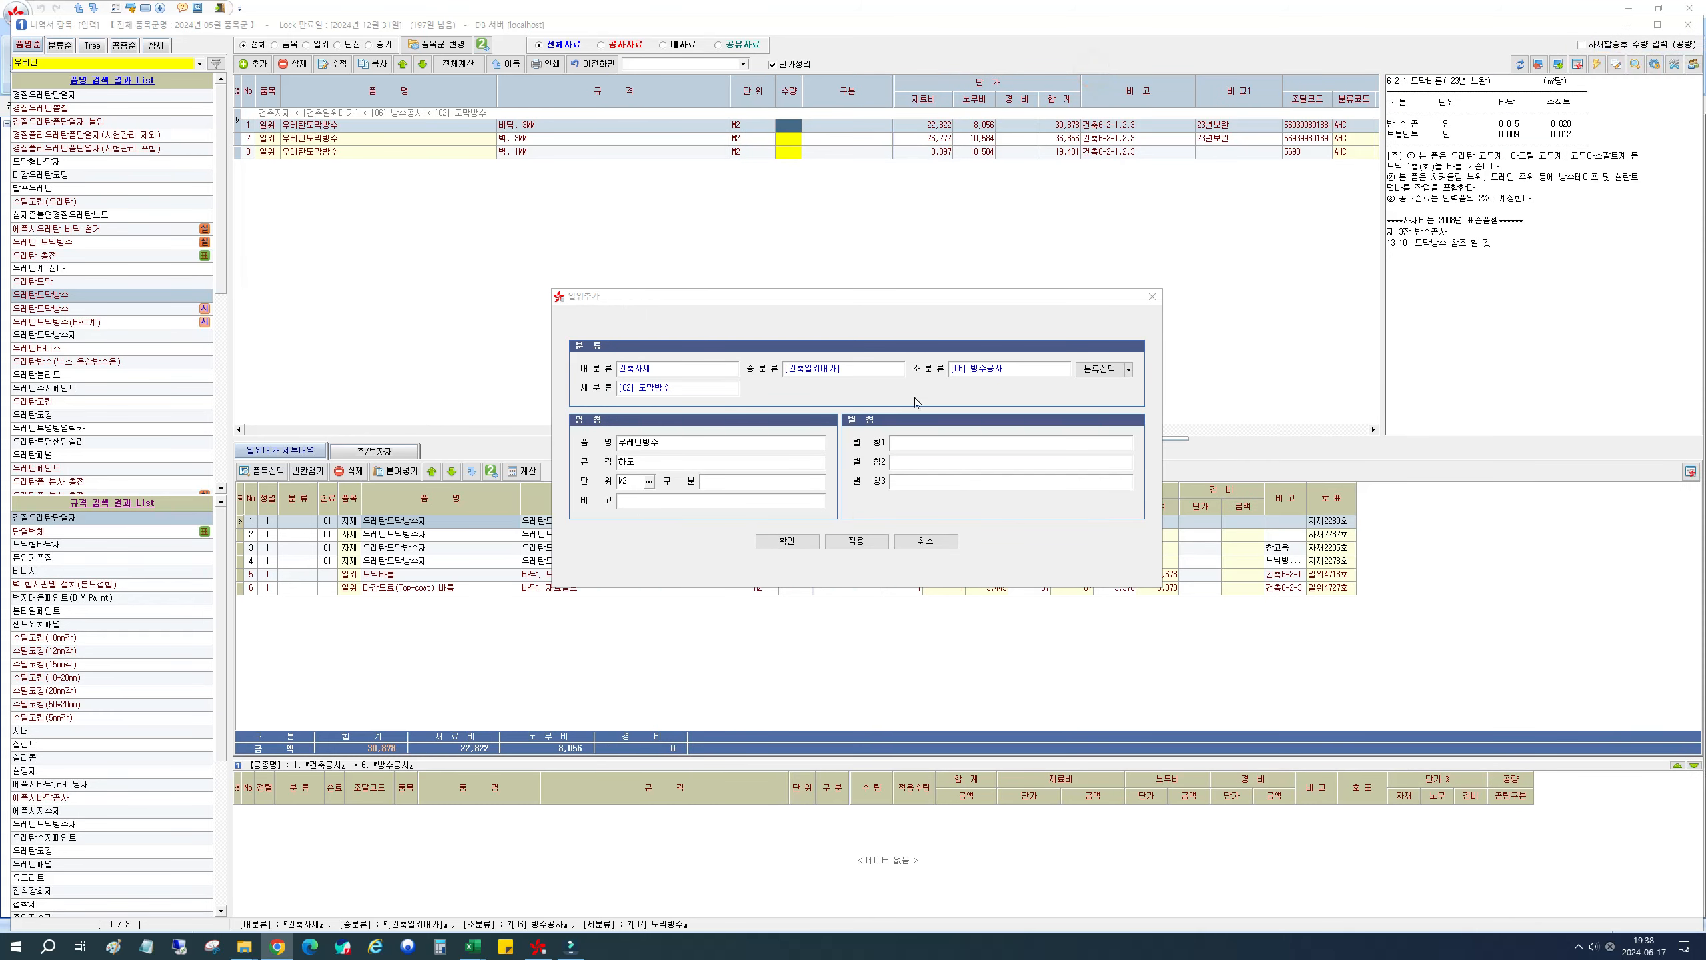
Step: Enter 건축6-1-2 as the new unit-price item's remark and save the item
{"action": "left_click", "coordinate": [661, 503]}
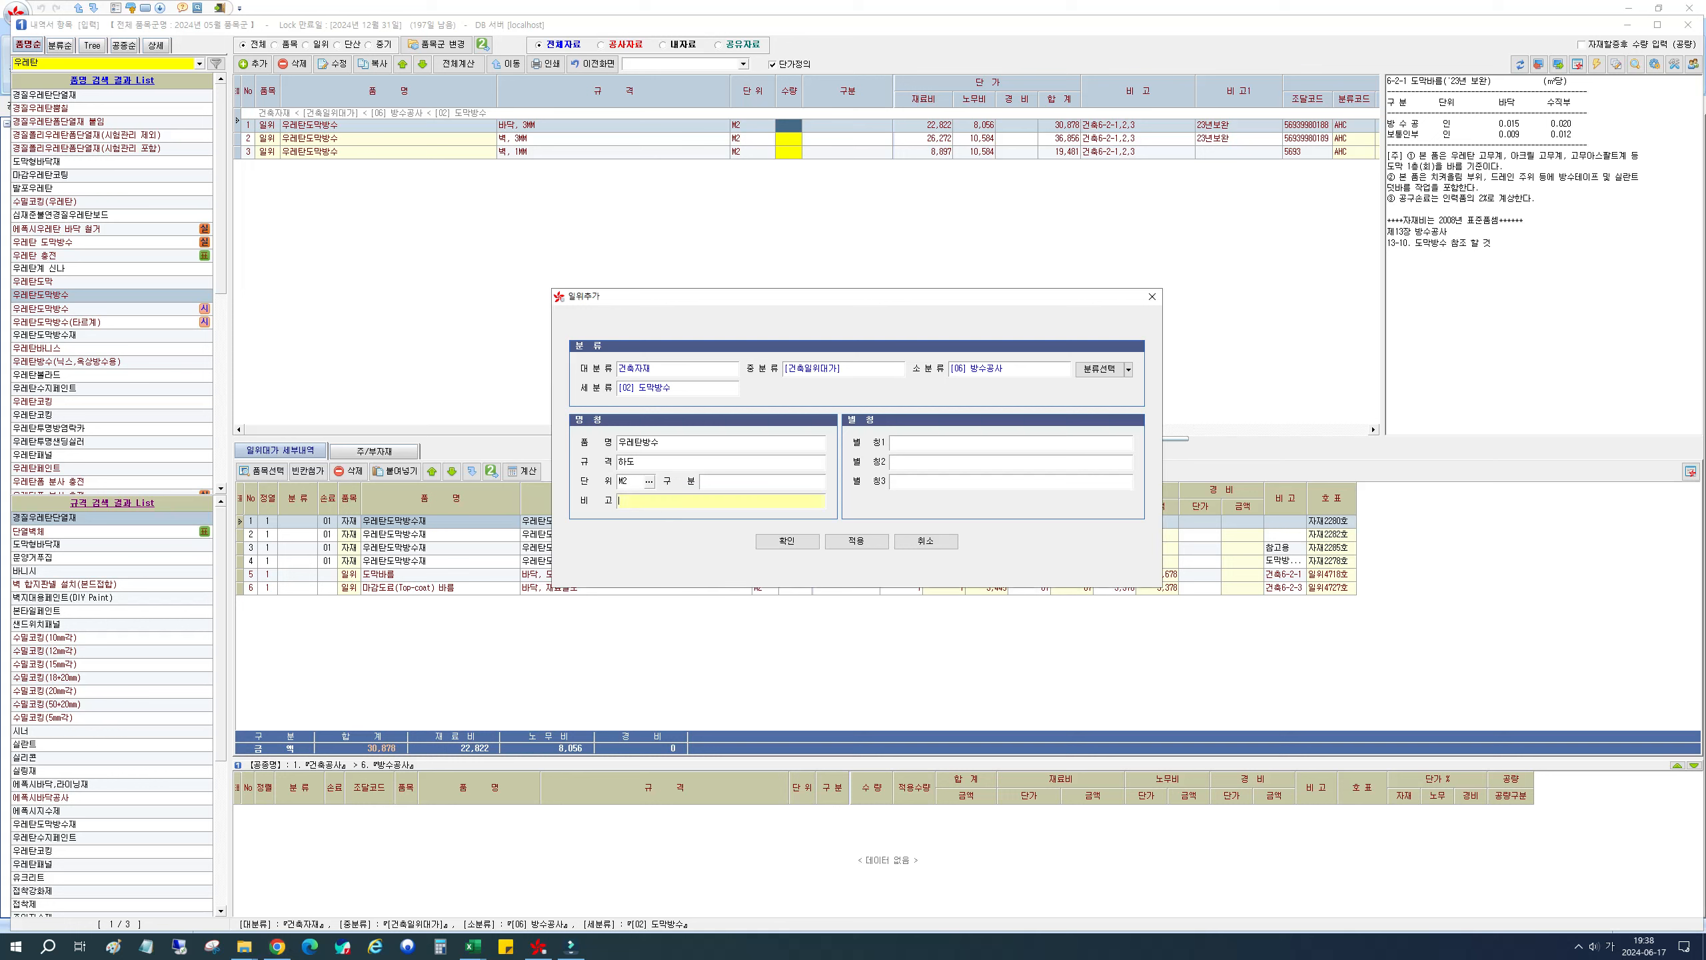
{"action": "type", "text": "건축6-1-2"}
{"action": "key", "text": "Return"}
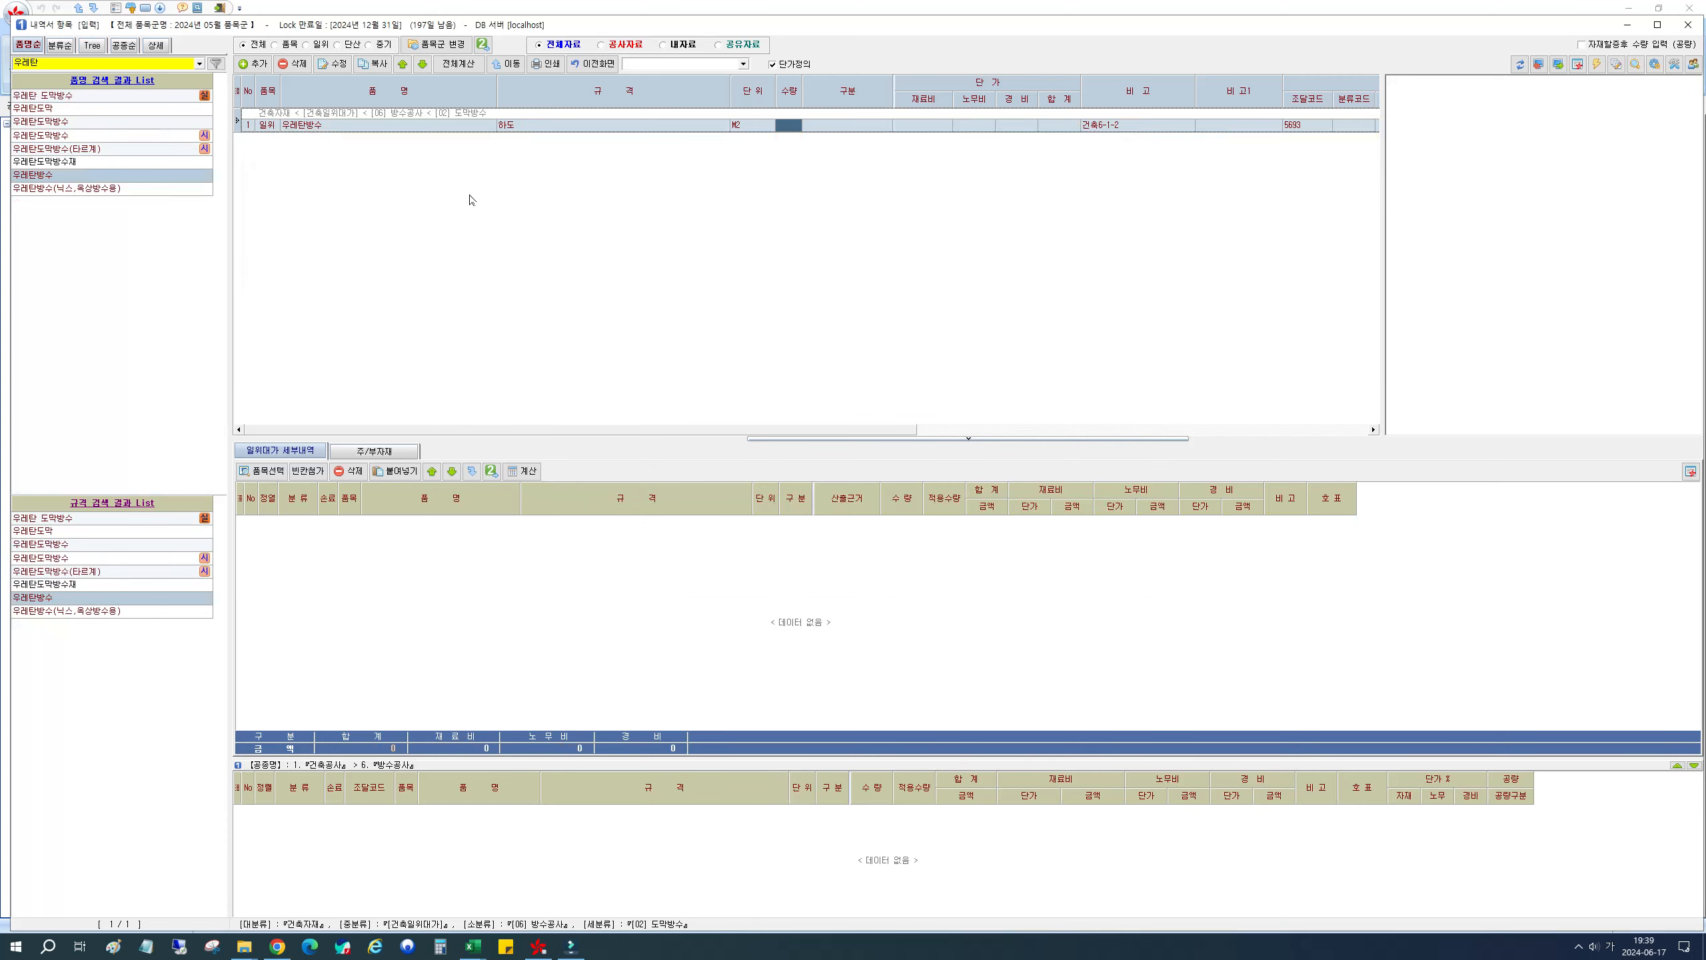
{"action": "left_click", "coordinate": [521, 125]}
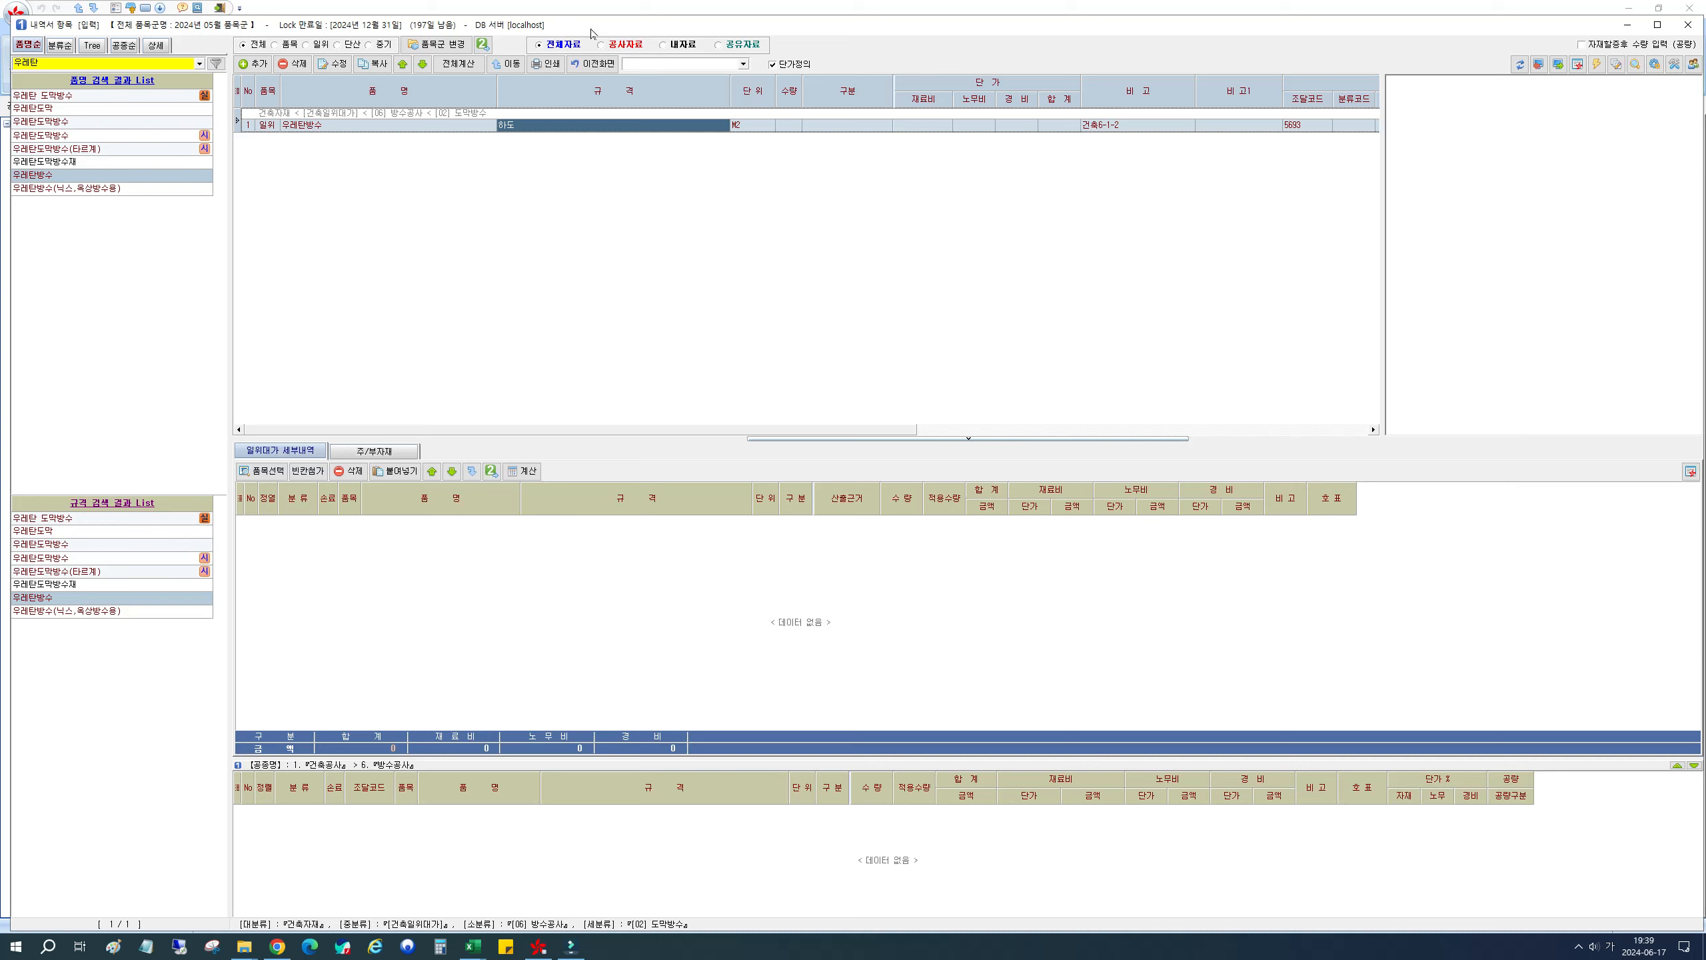
Step: Return to the project's 방수공사 work type, reopen item entry, search for 우레탄 and select the 우레탄방수 item with specification 하도
{"action": "left_click", "coordinate": [609, 68]}
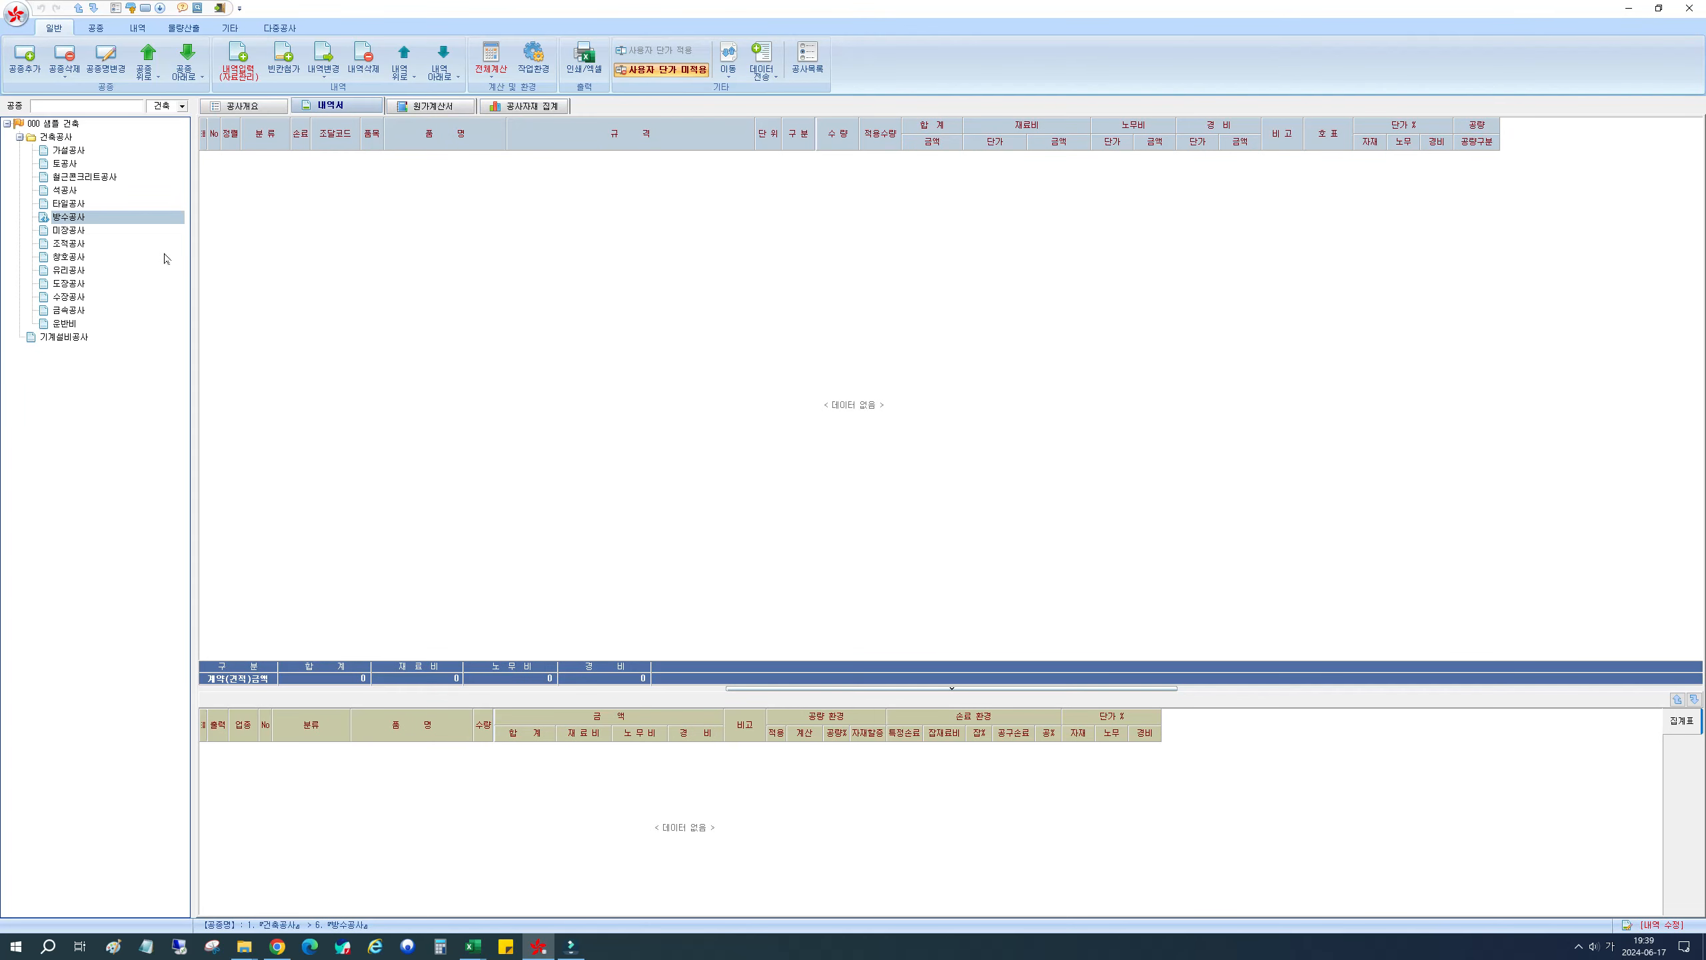
{"action": "left_click", "coordinate": [69, 220]}
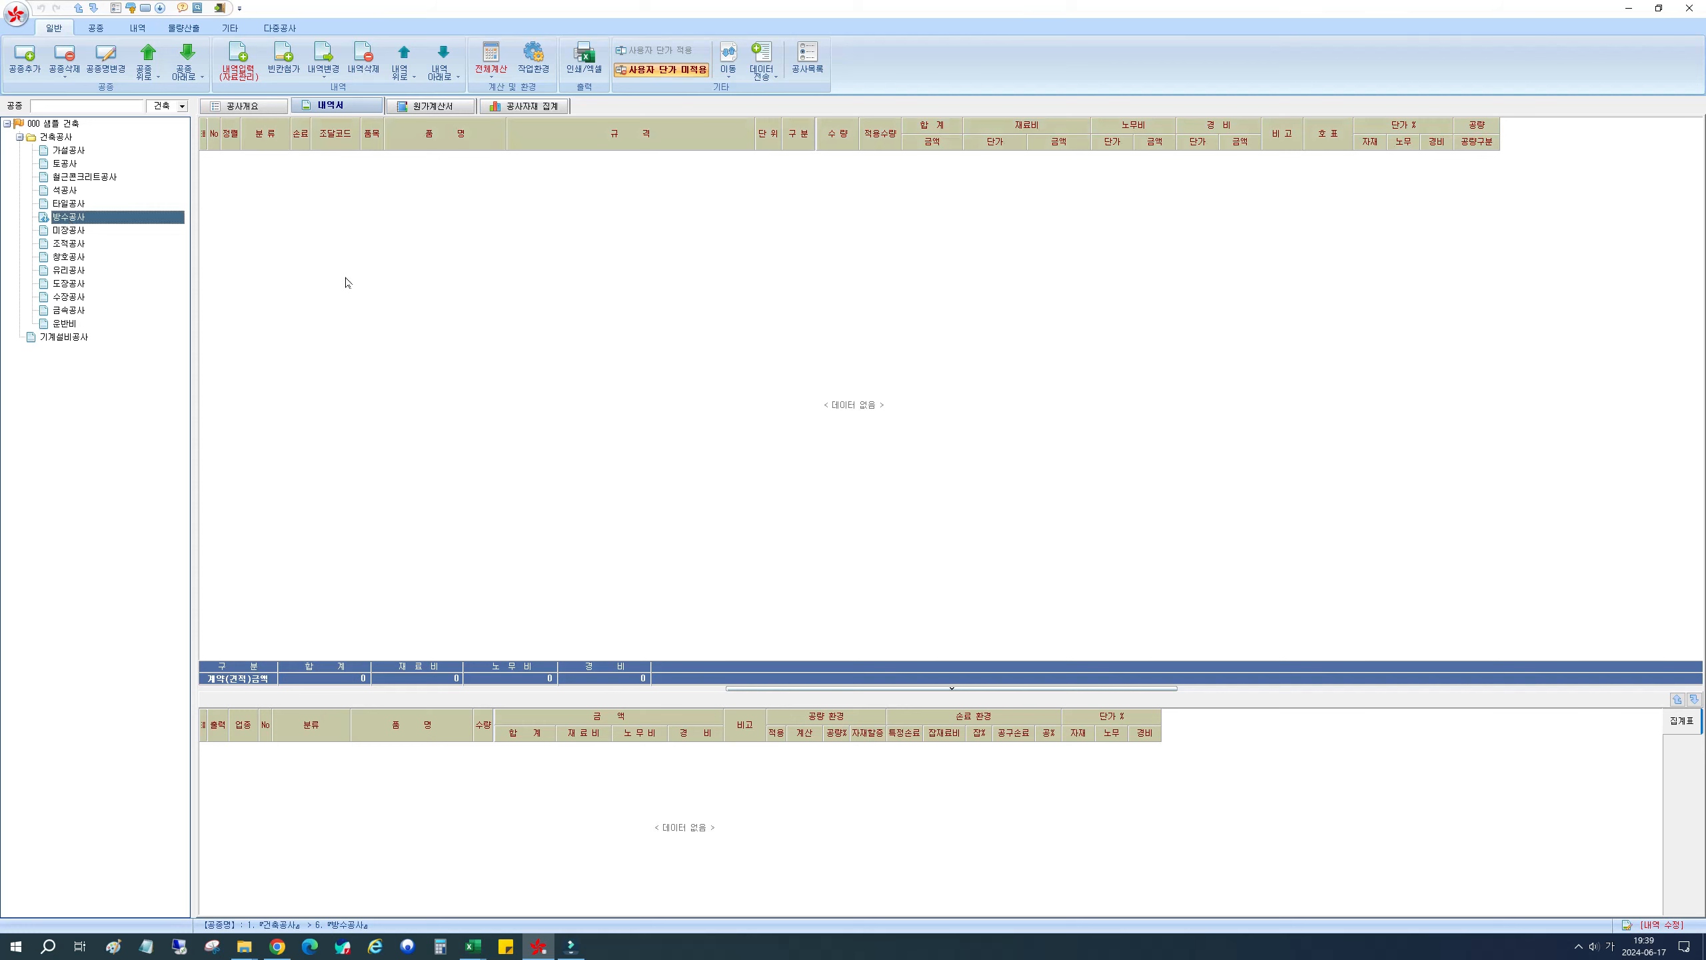
{"action": "left_click", "coordinate": [240, 58]}
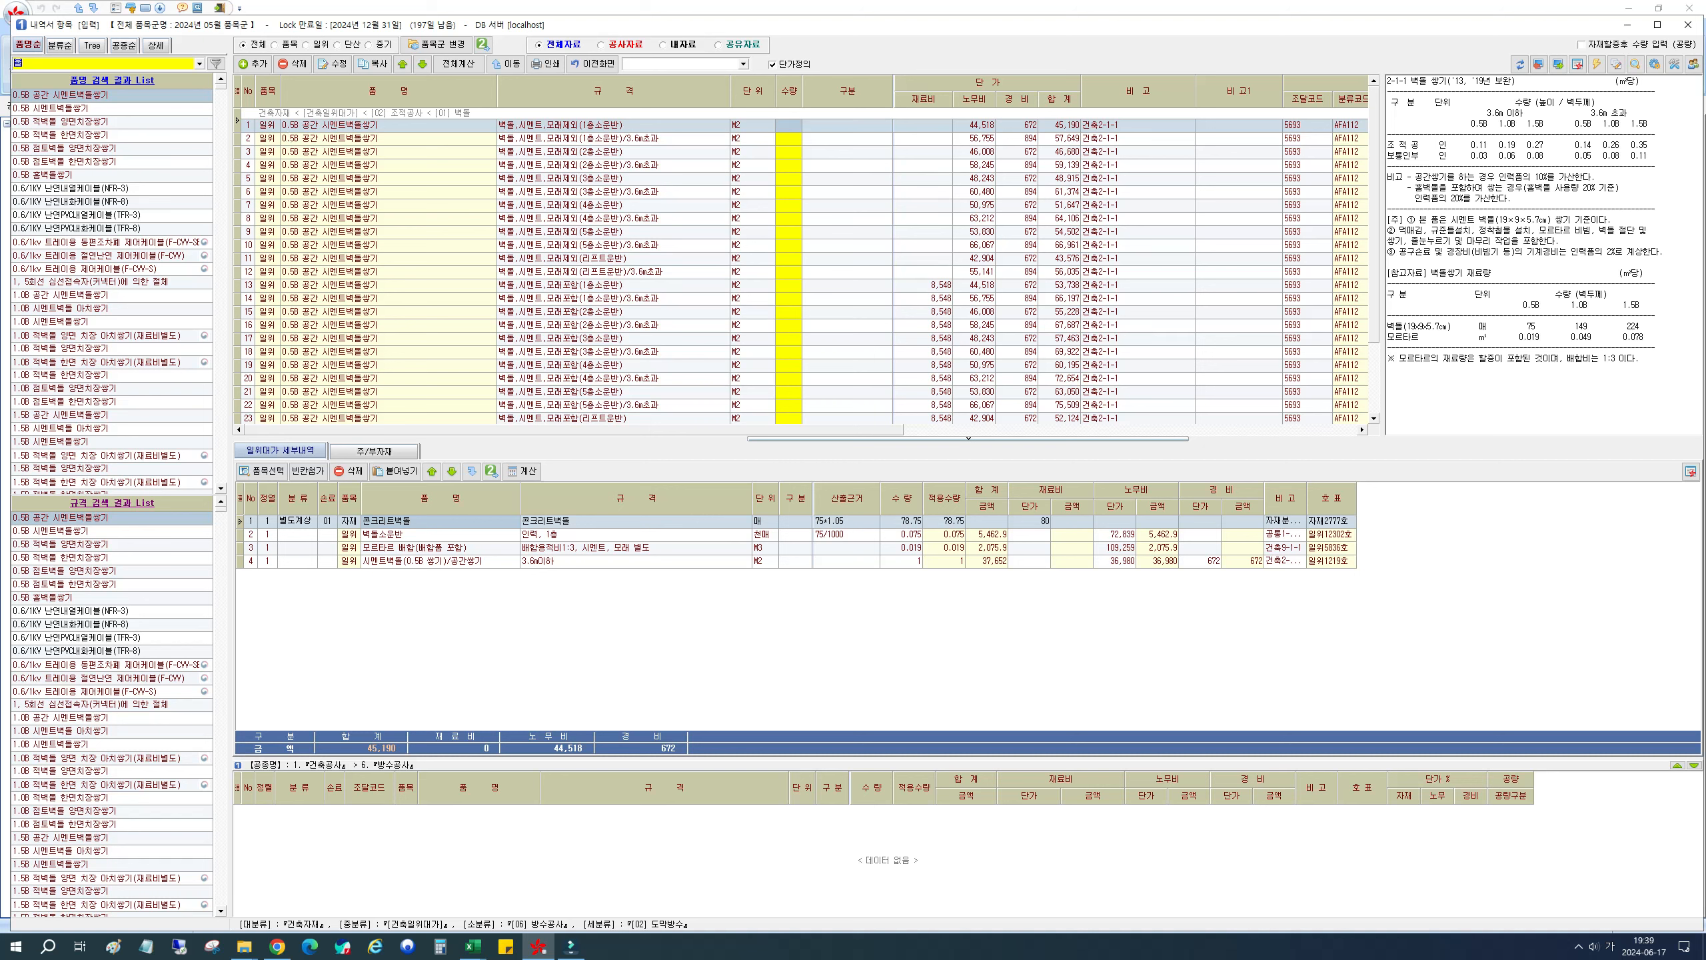
{"action": "type", "text": "우레탄"}
{"action": "key", "text": "Return"}
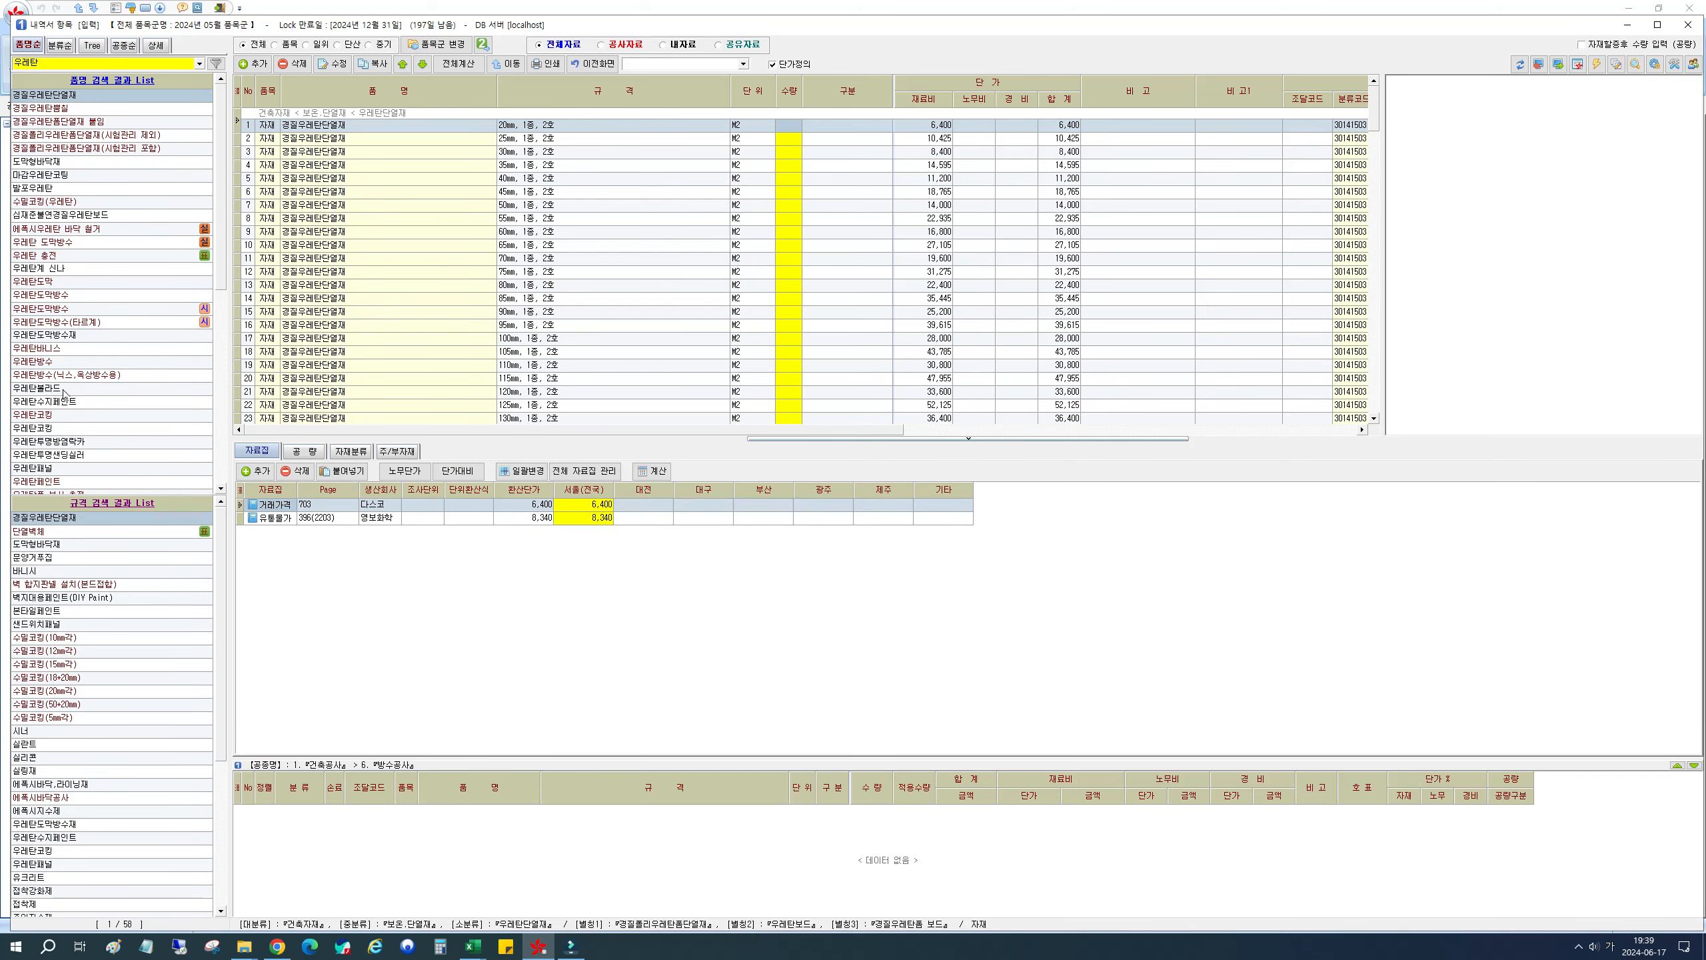
{"action": "left_click", "coordinate": [54, 363]}
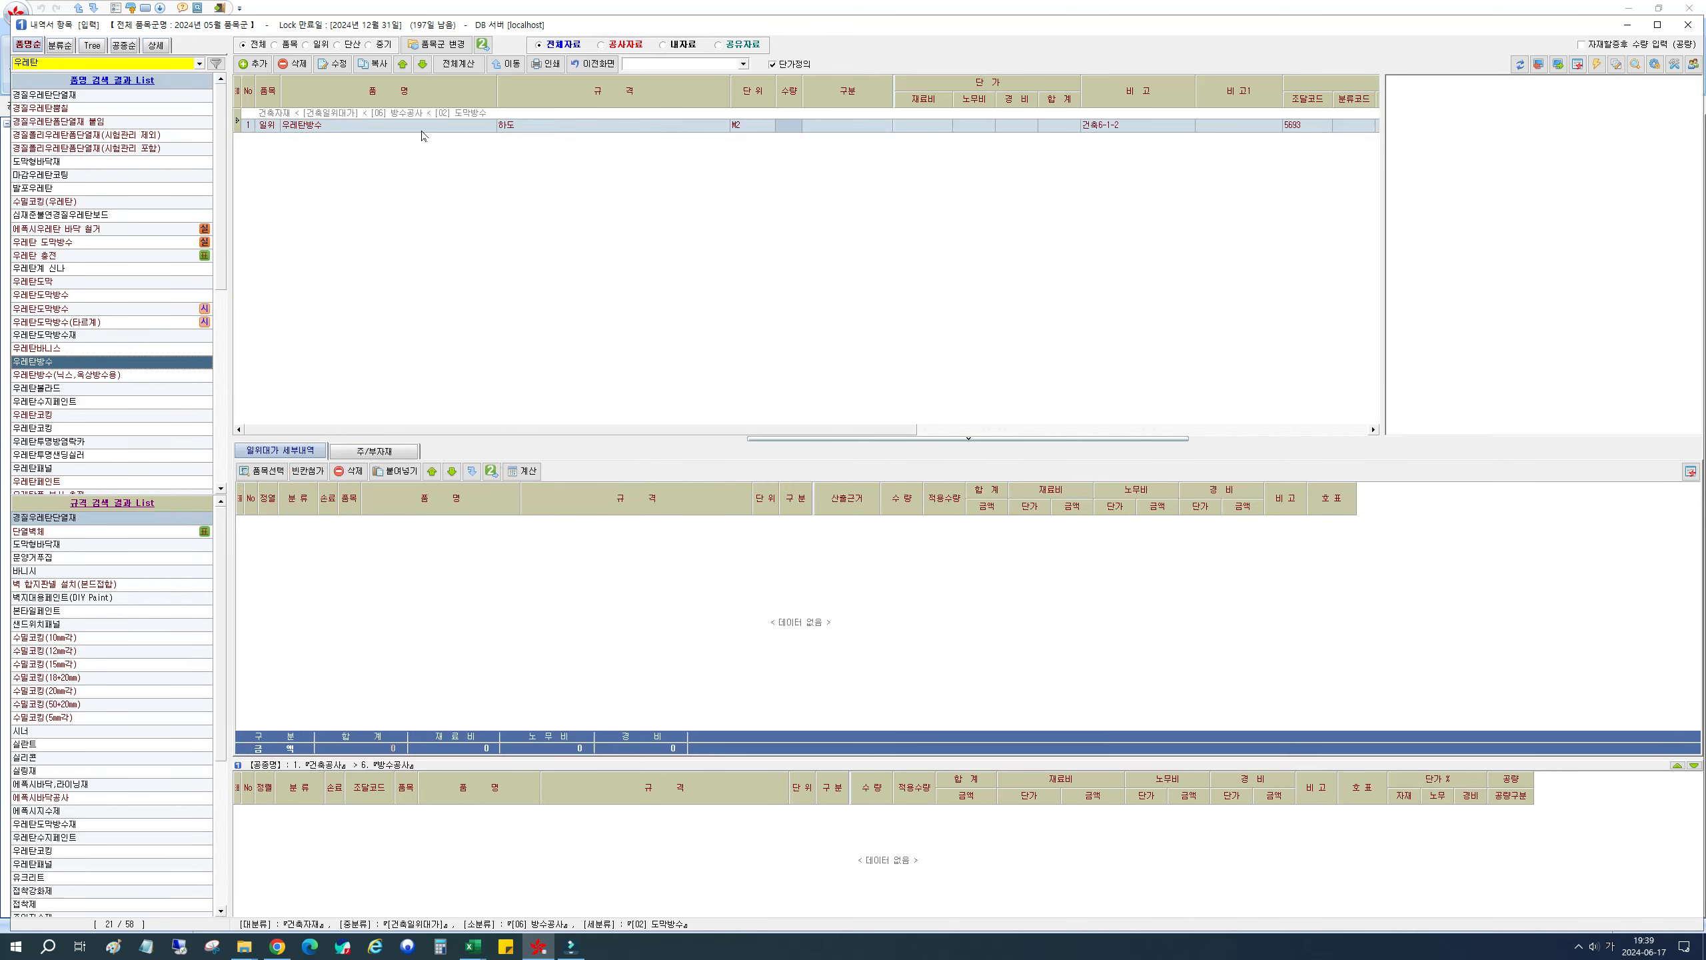
{"action": "left_click", "coordinate": [530, 128]}
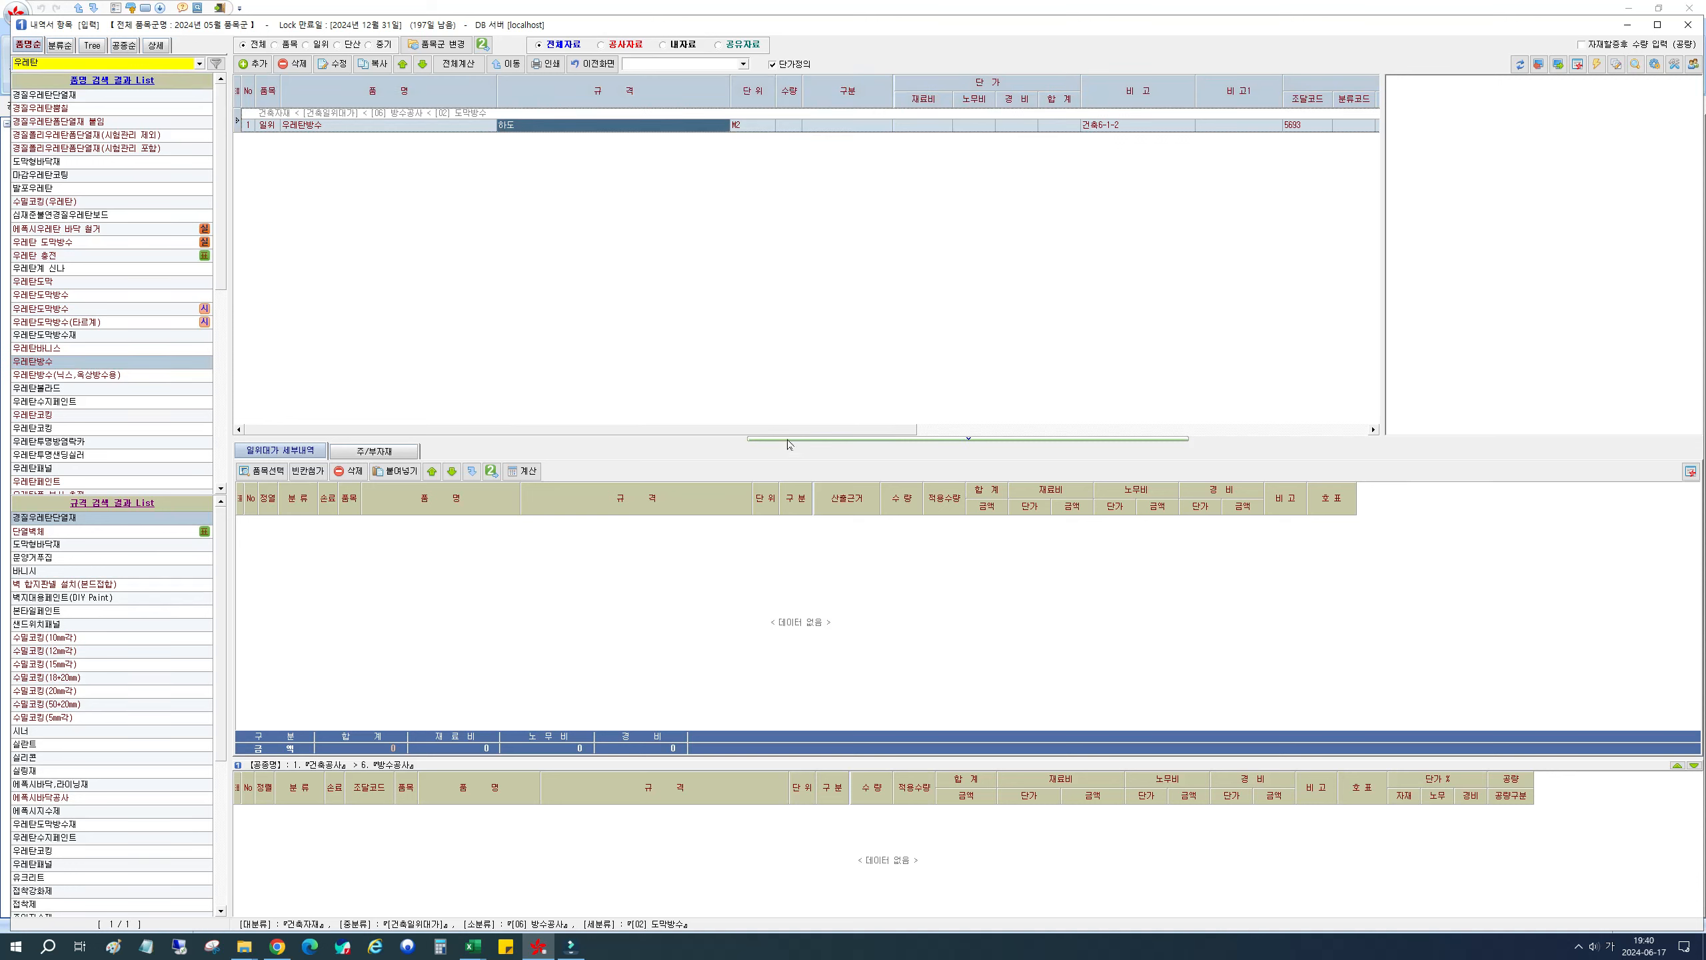
Step: Add the labour item 방수공 with a quantity of 0.011 to the 우레탄방수 하도 unit-price breakdown
{"action": "left_click_drag", "start_coordinate": [791, 440], "coordinate": [791, 336]}
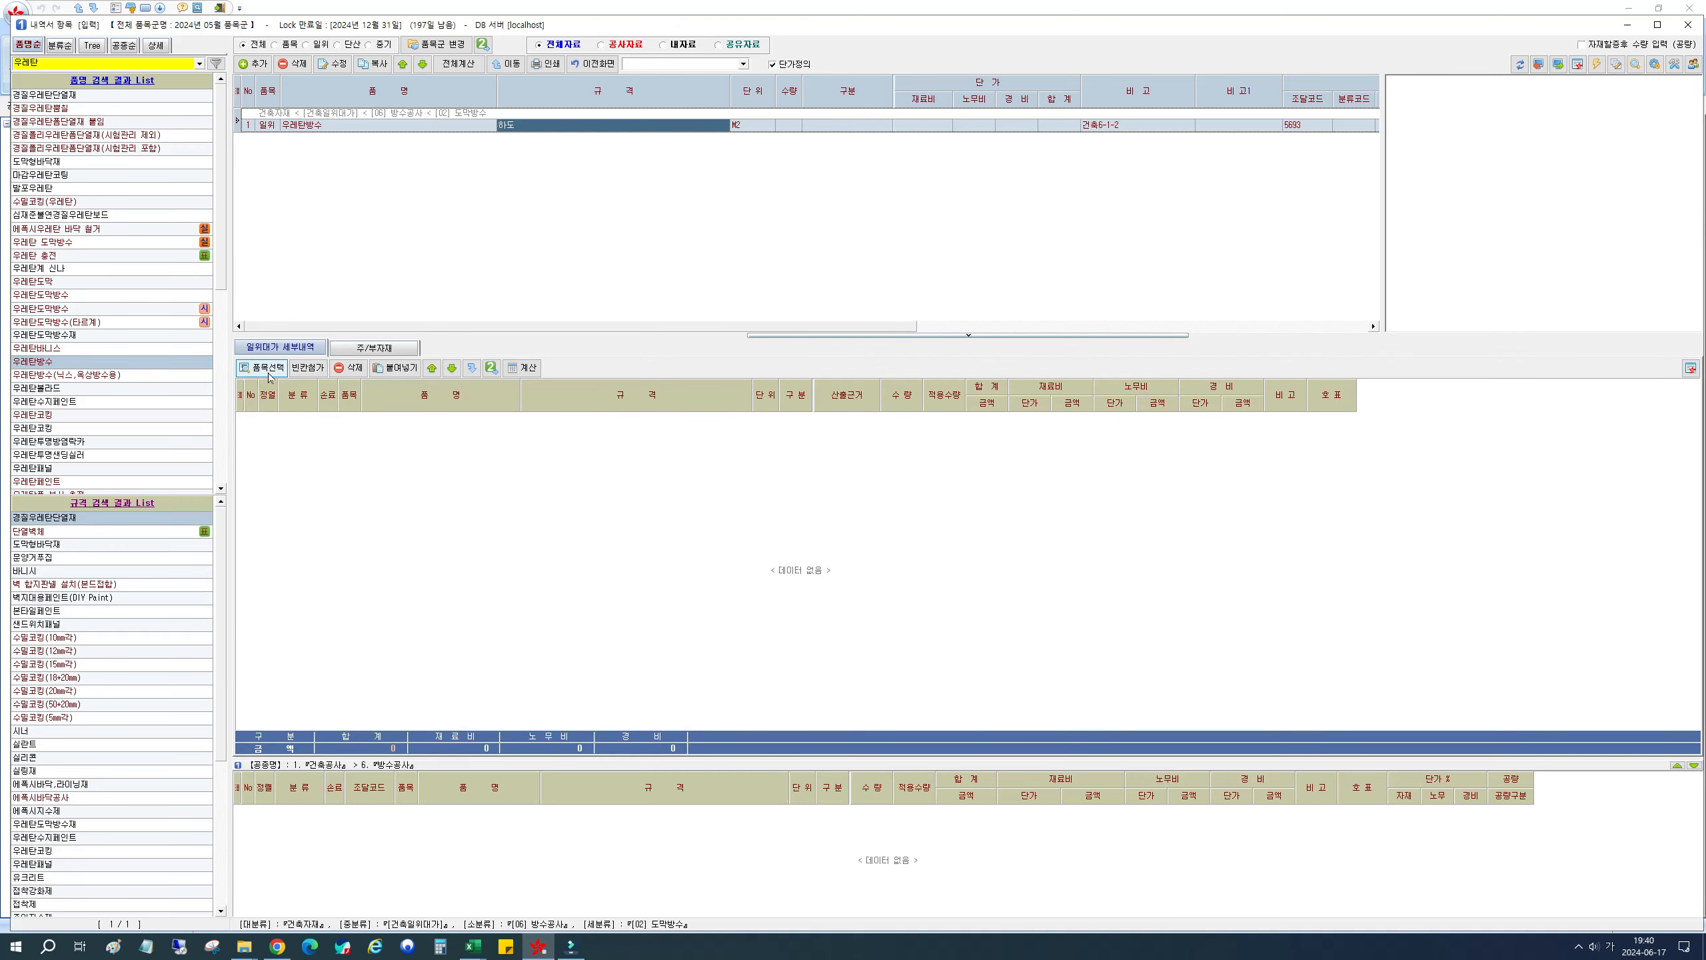
{"action": "left_click", "coordinate": [349, 126]}
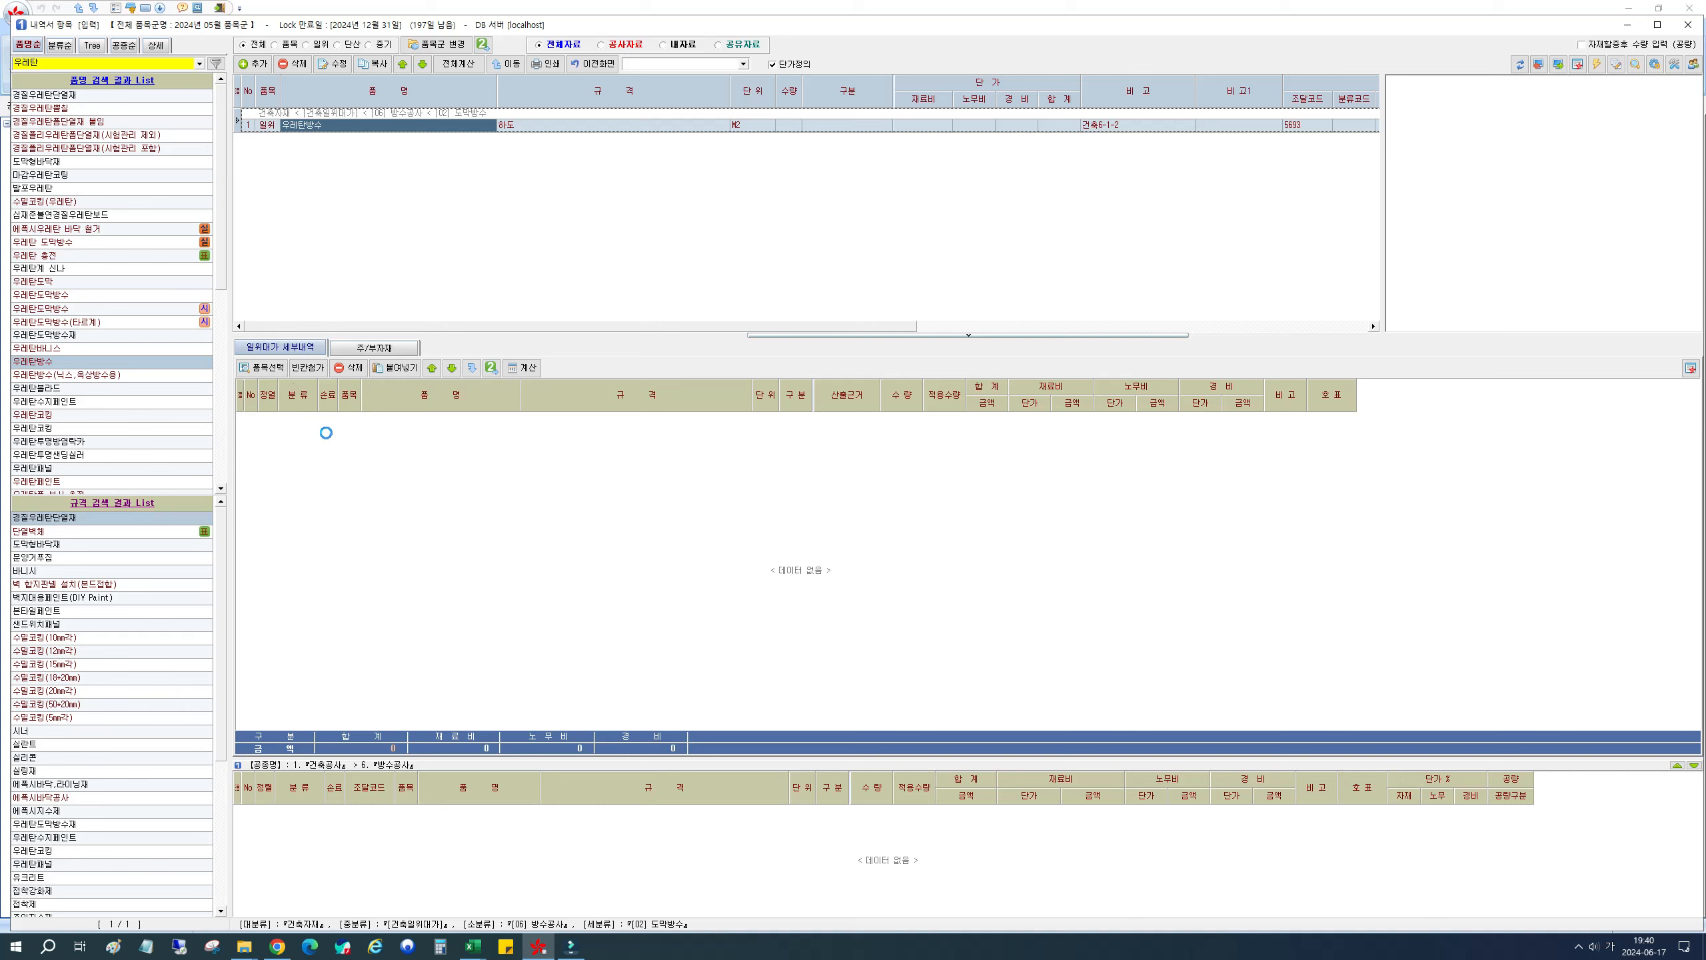
{"action": "left_click", "coordinate": [268, 374]}
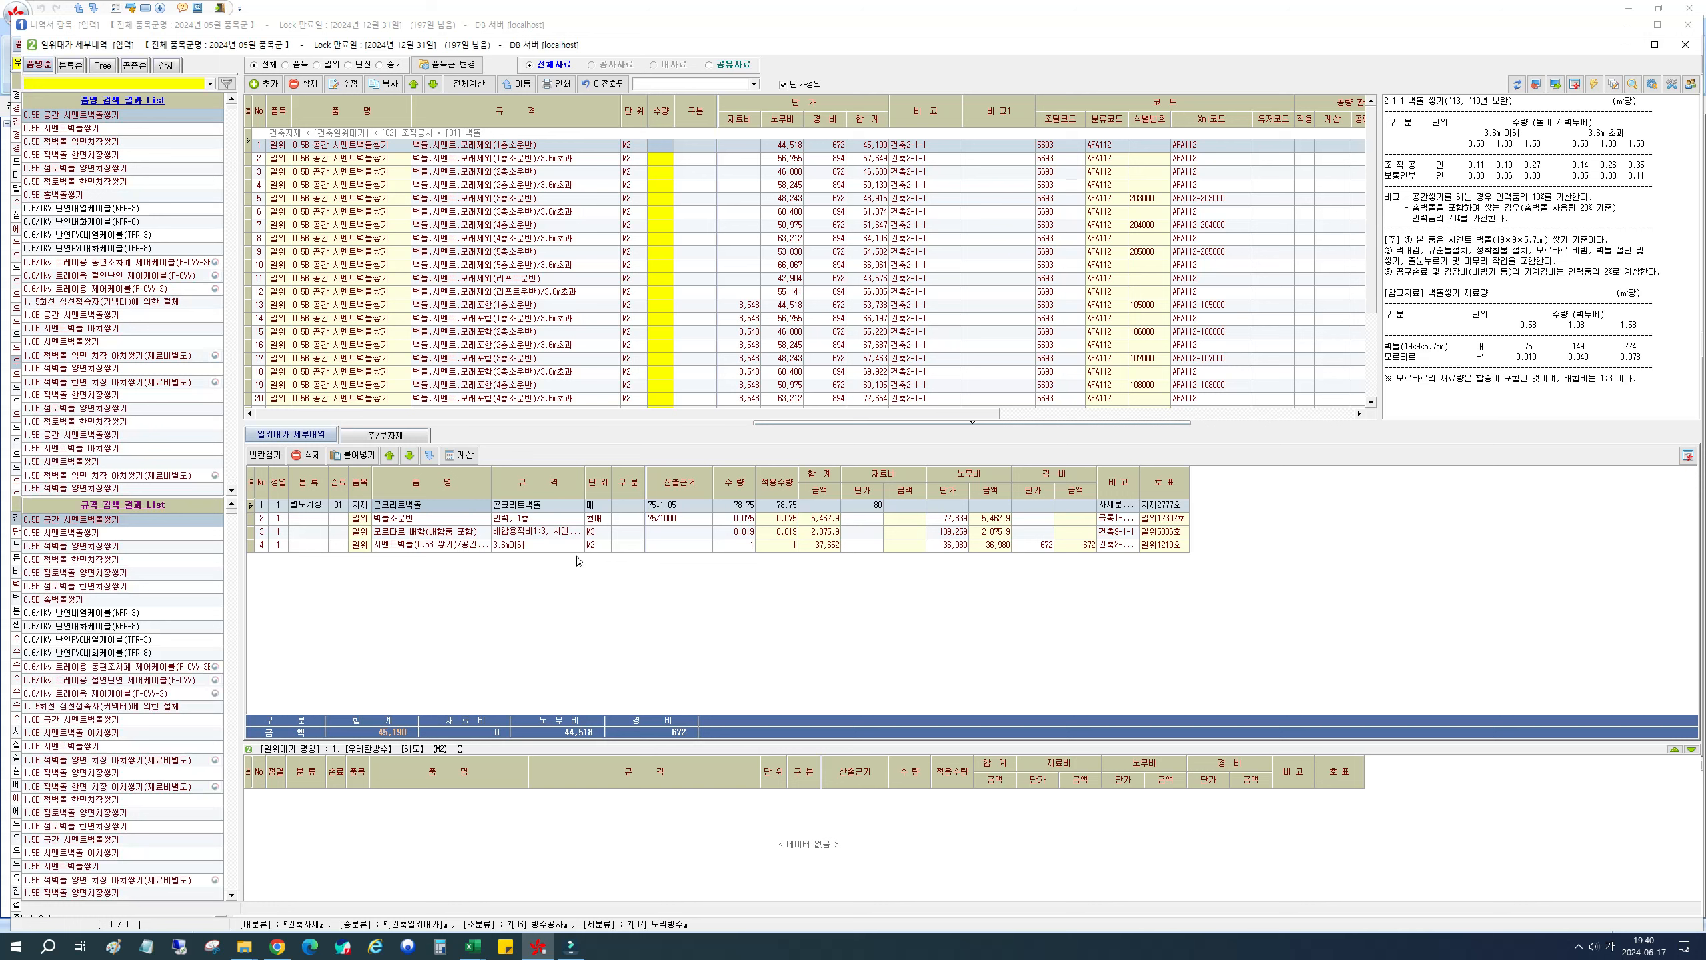
{"action": "type", "text": "방수공"}
{"action": "key", "text": "Return"}
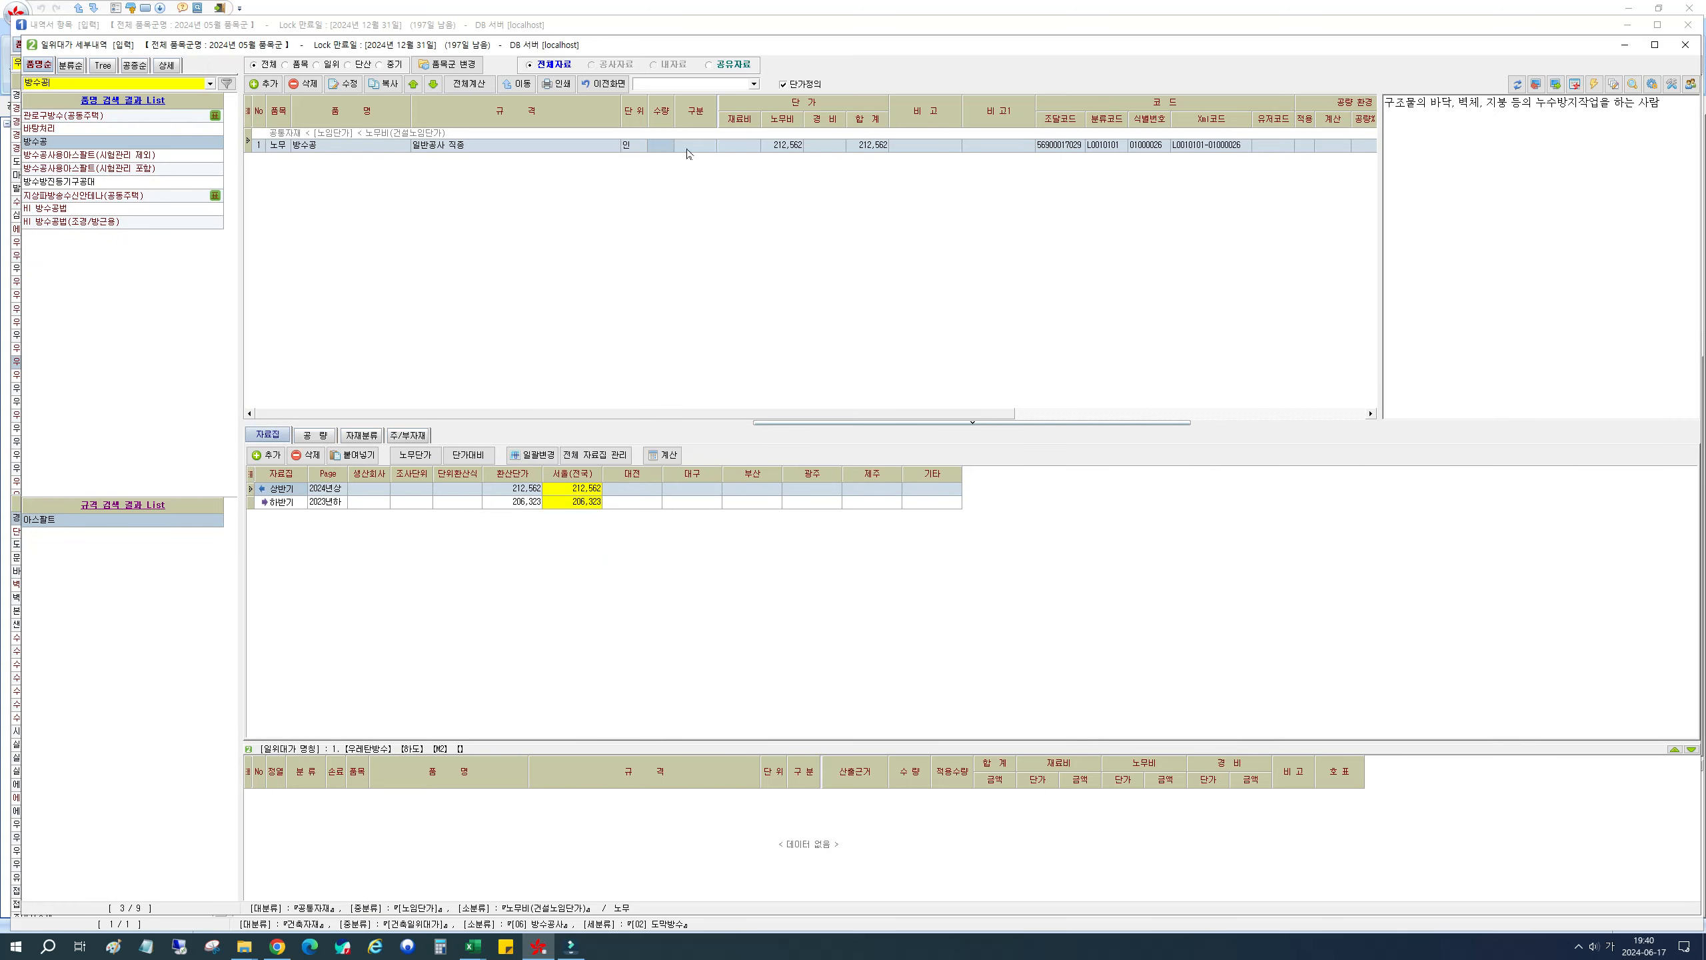
{"action": "left_click", "coordinate": [651, 147]}
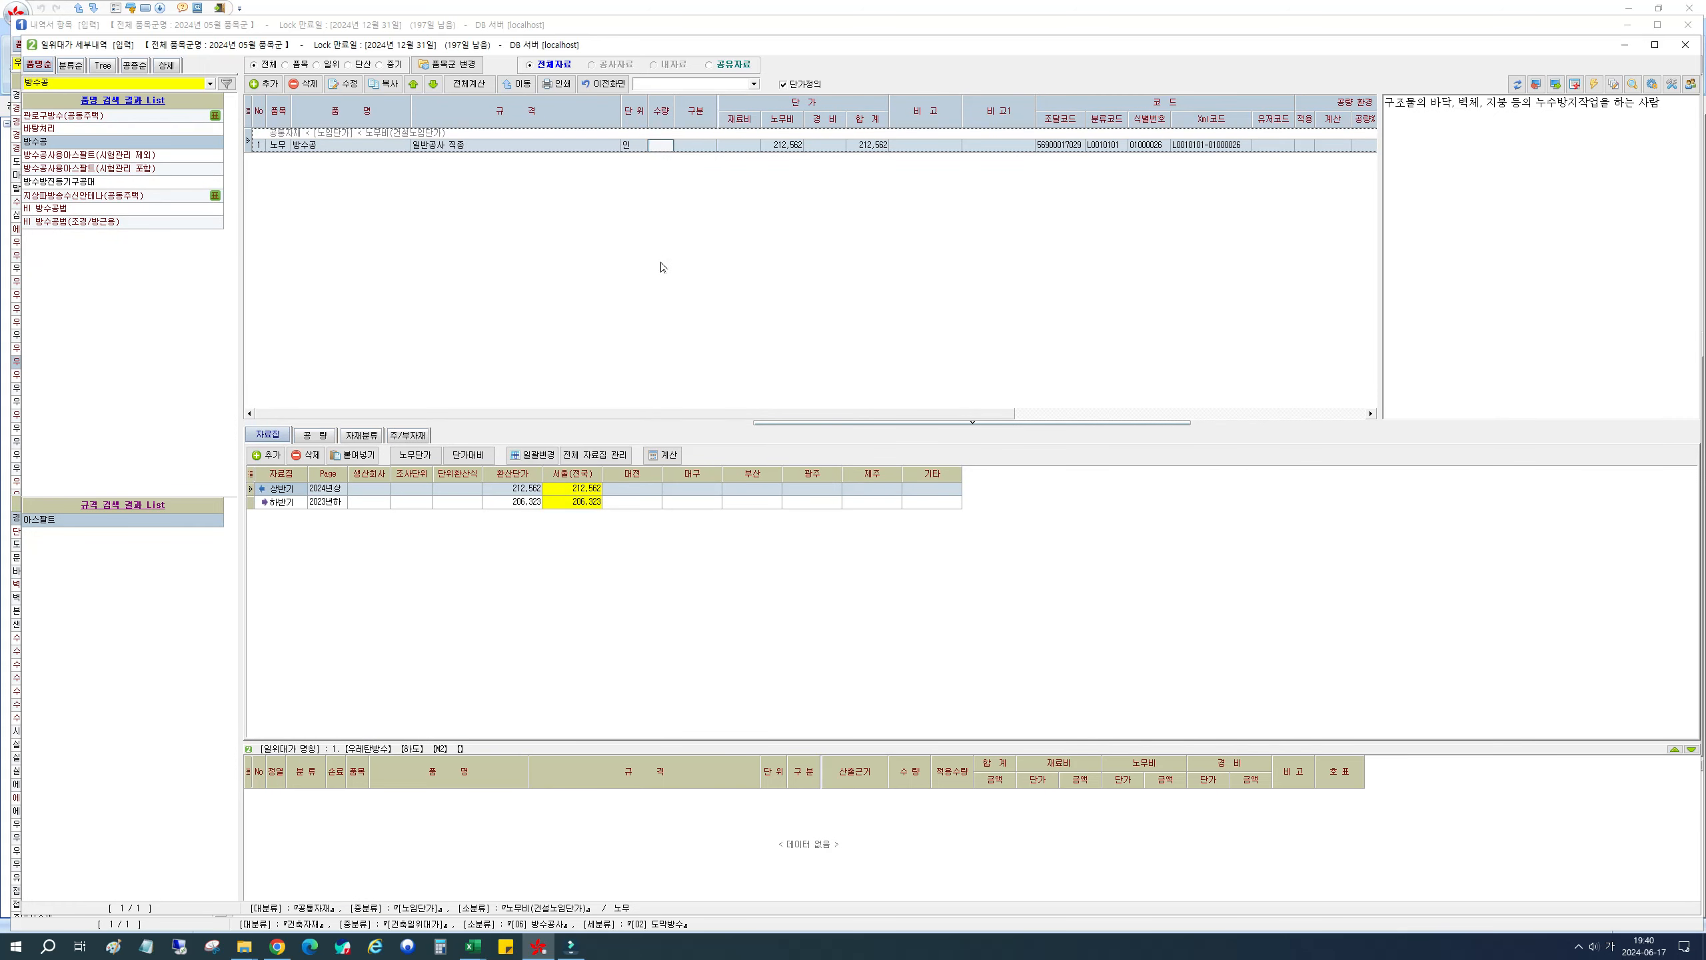
{"action": "type", "text": ".011"}
{"action": "key", "text": "Return"}
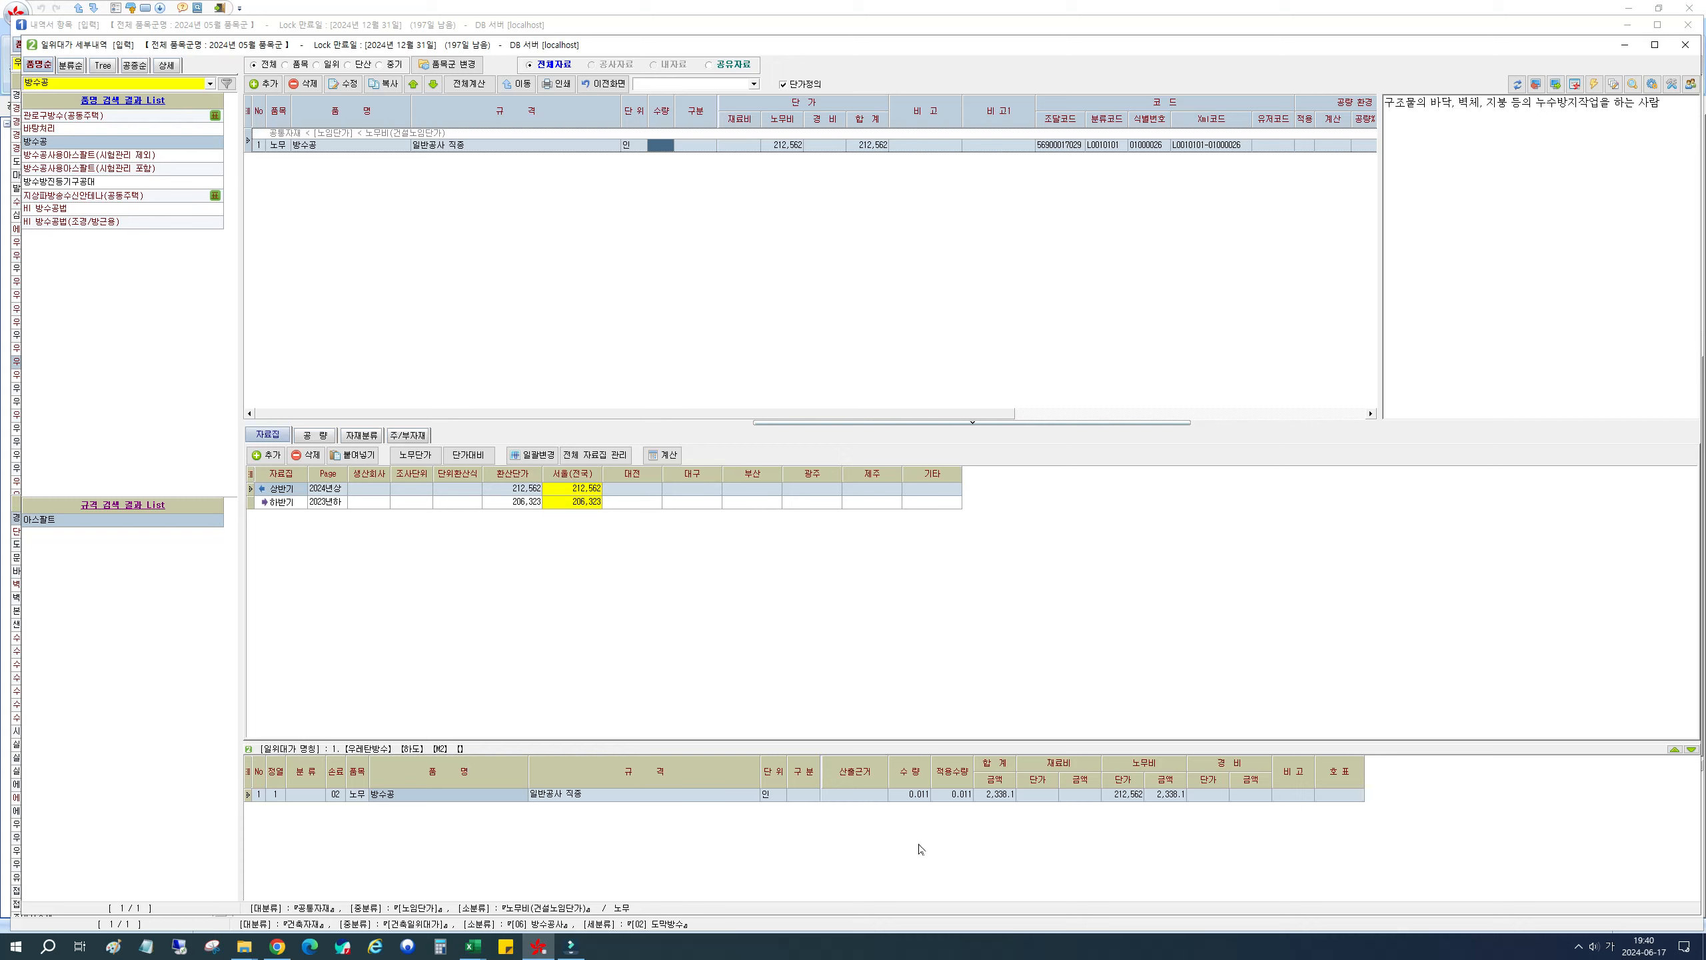
Step: Add the labour item 보통인부 with a quantity of 0.005 to the breakdown and recalculate the 우레탄방수 item
{"action": "left_click", "coordinate": [103, 86]}
{"action": "type", "text": "보통인"}
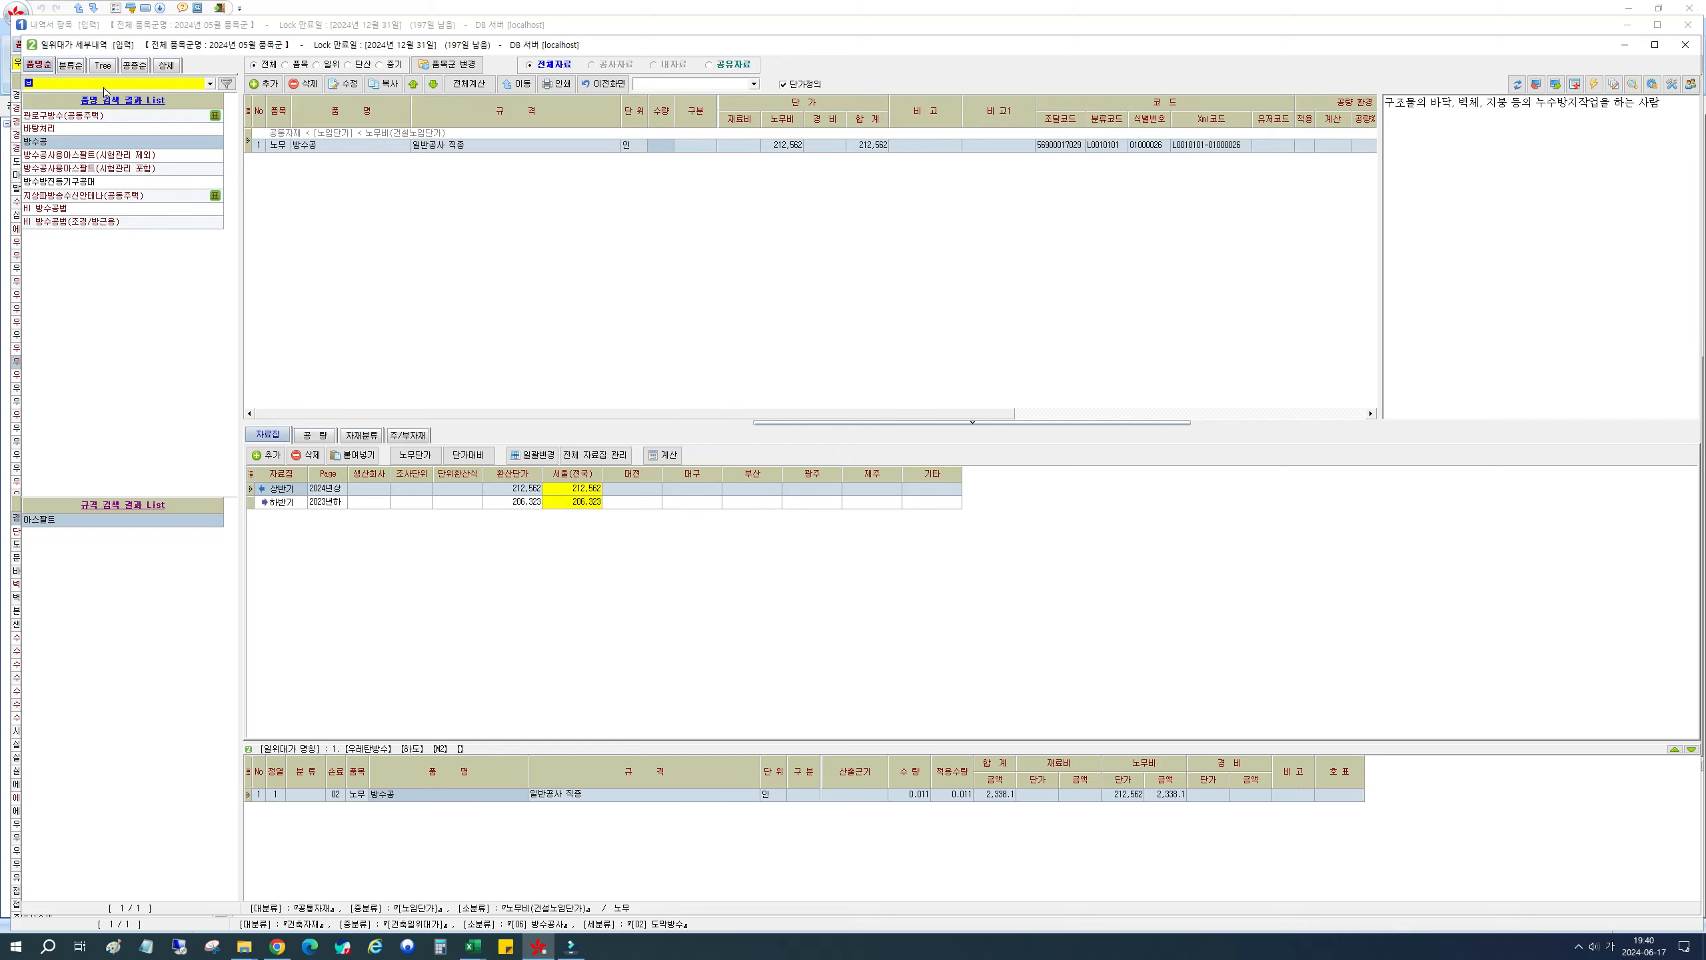
{"action": "key", "text": "Return"}
{"action": "left_click", "coordinate": [656, 145]}
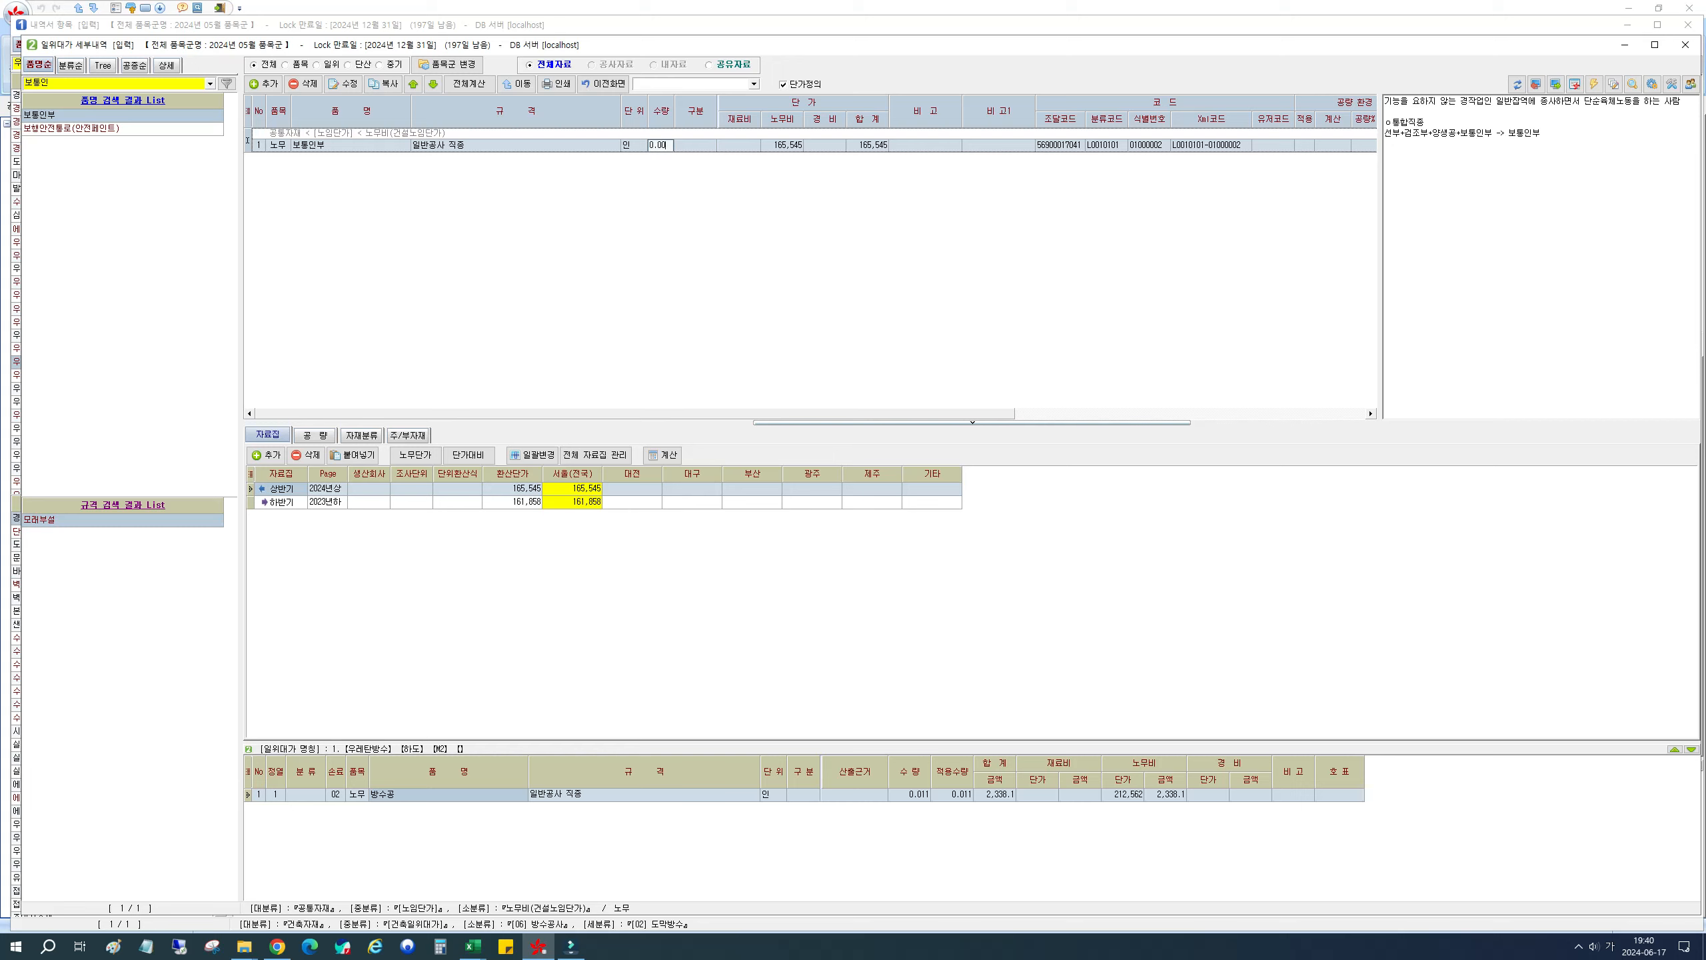
{"action": "key", "text": "Return"}
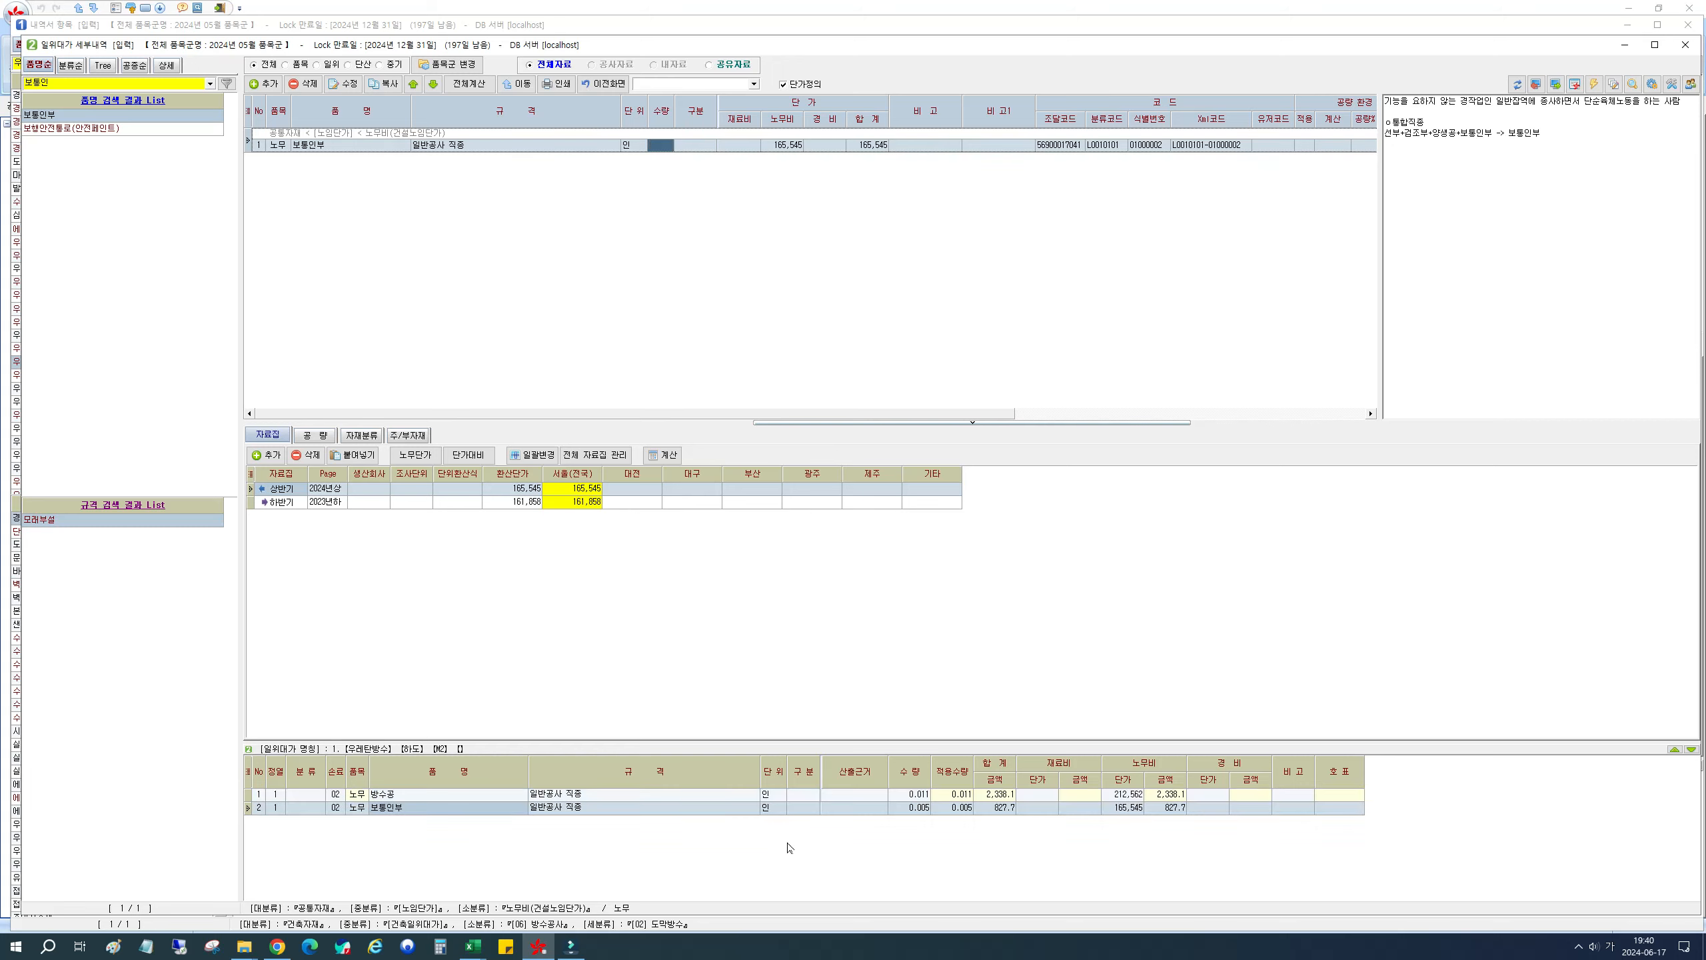
{"action": "left_click", "coordinate": [605, 85]}
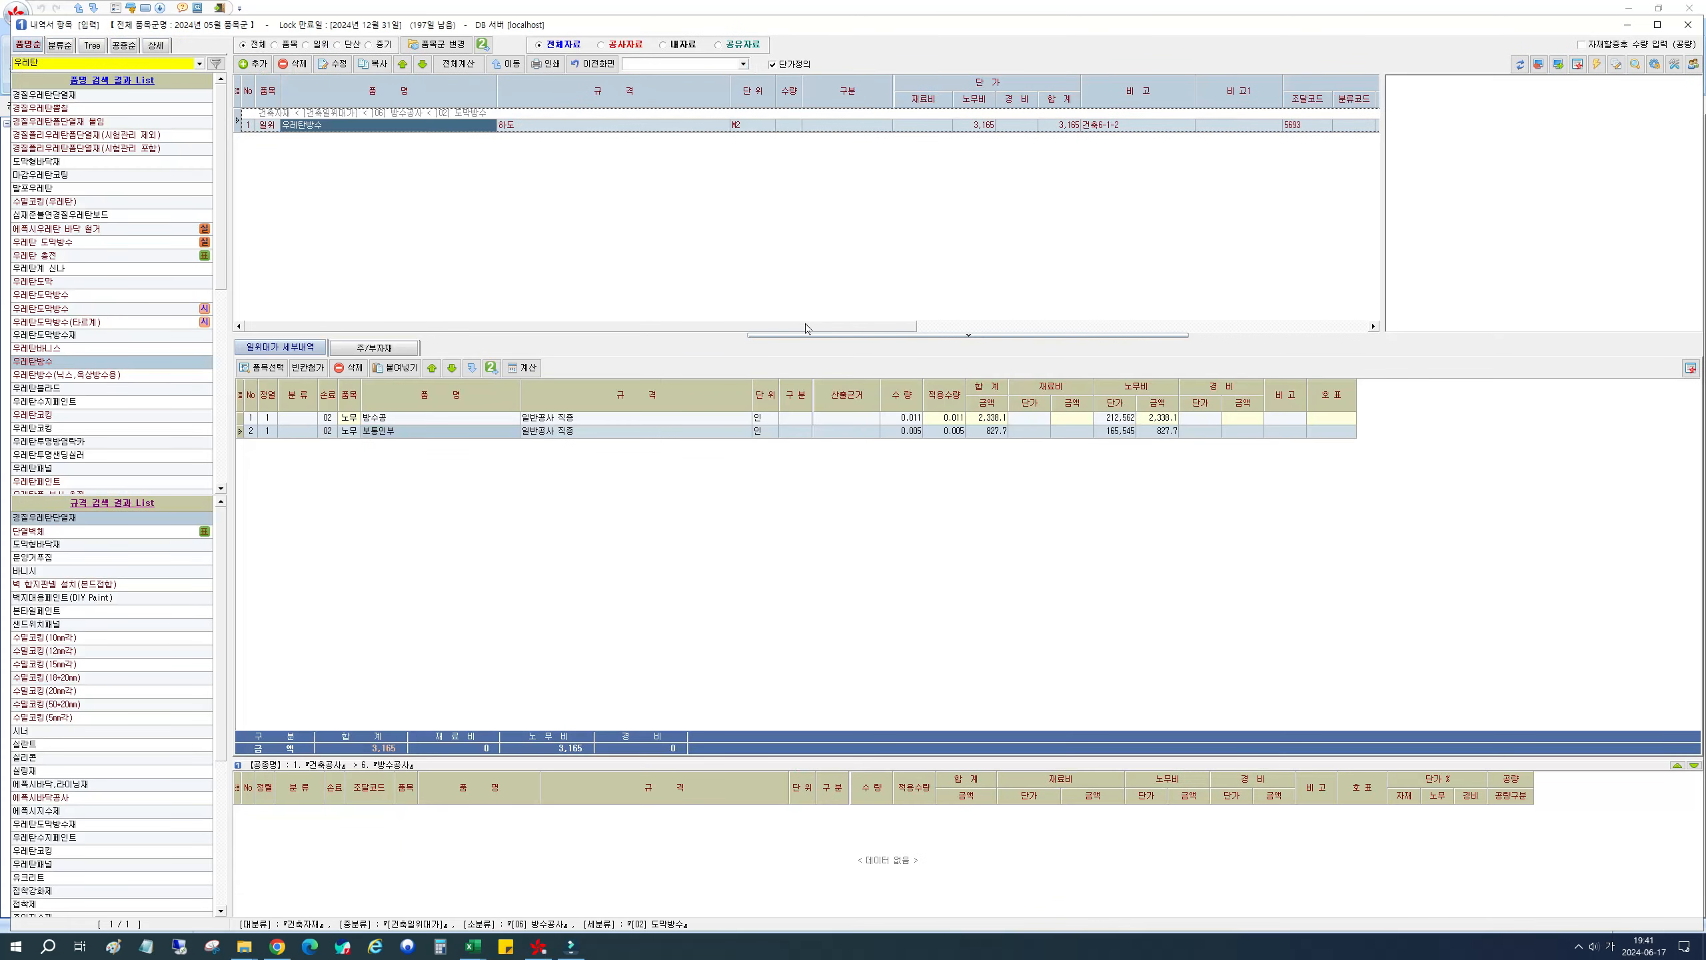
{"action": "left_click", "coordinate": [517, 368]}
{"action": "left_click", "coordinate": [541, 126]}
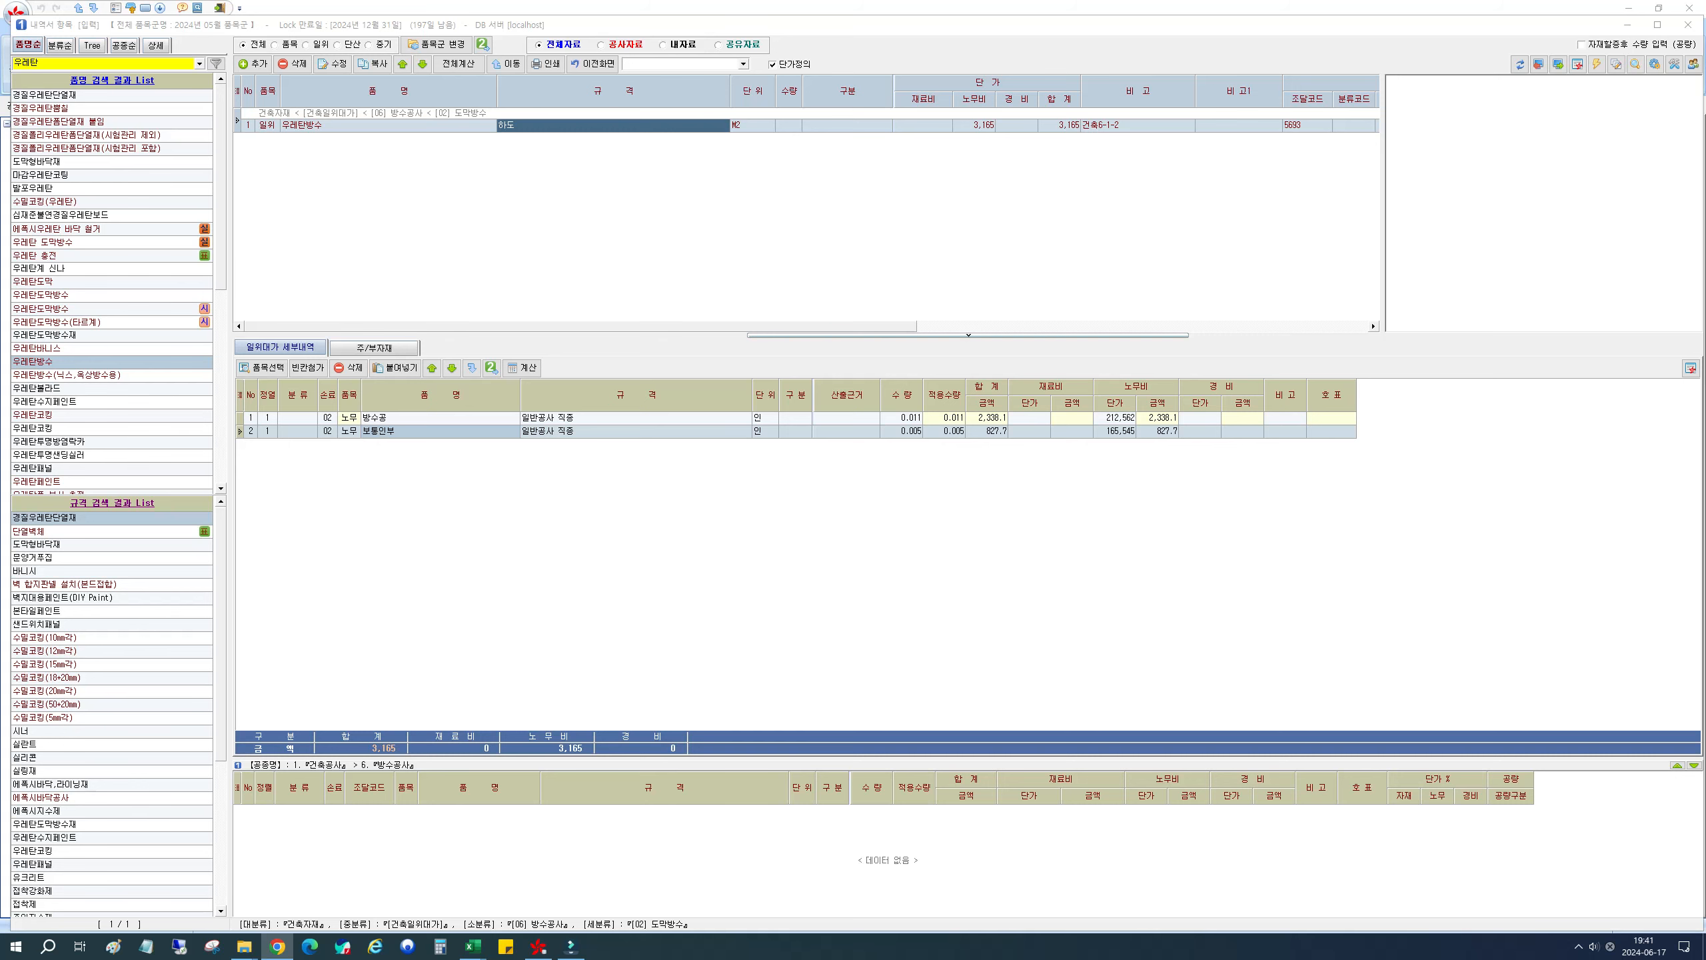
Step: Check the 공구손료 note under section 6-1-2 방수프라이머 바름 in the standard estimating PDF
{"action": "left_click_drag", "start_coordinate": [1705, 101], "coordinate": [1189, 75]}
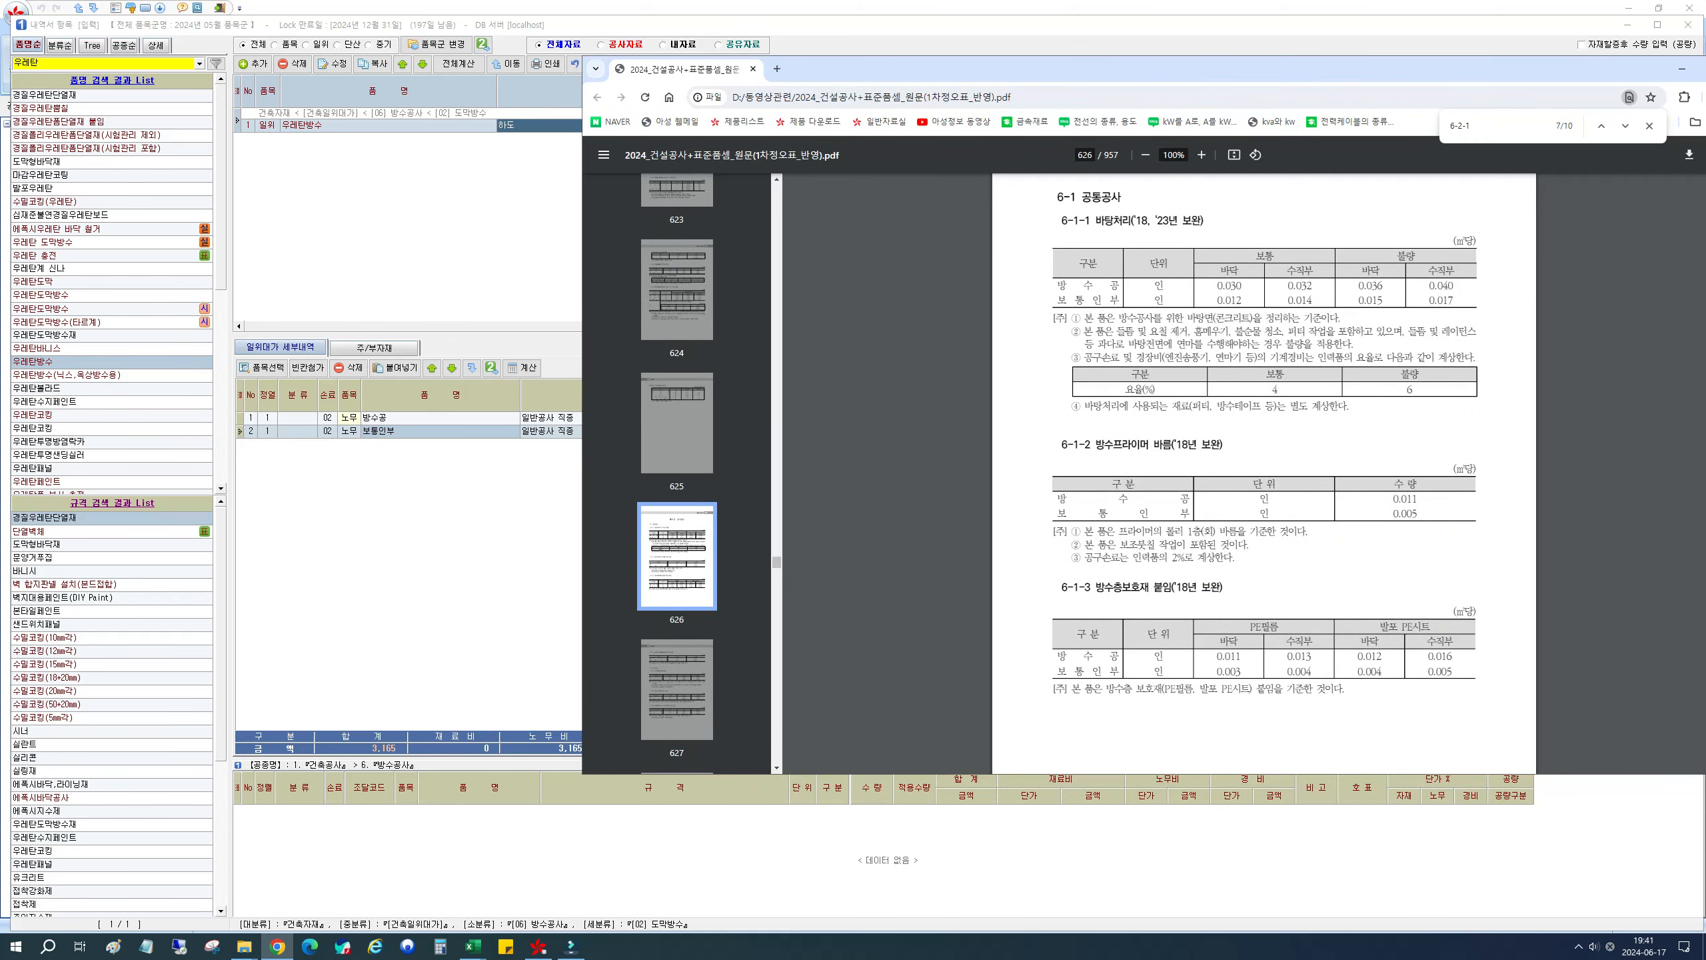
{"action": "left_click_drag", "start_coordinate": [1083, 560], "coordinate": [1235, 559]}
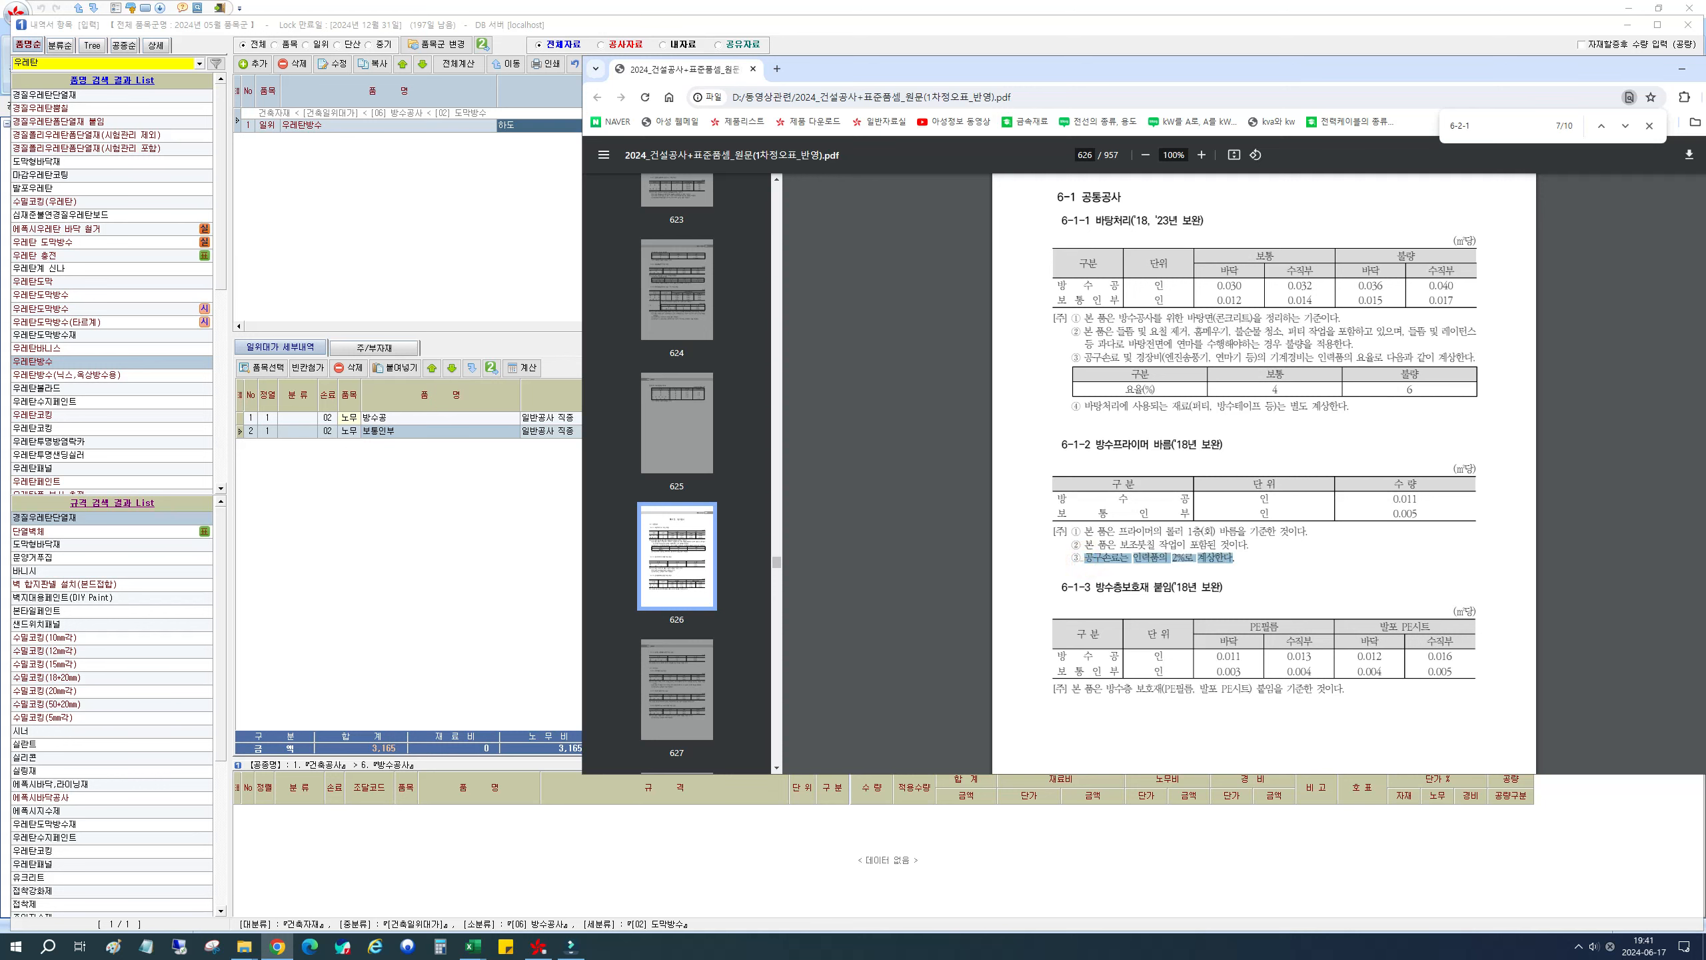
{"action": "left_click", "coordinate": [1253, 568]}
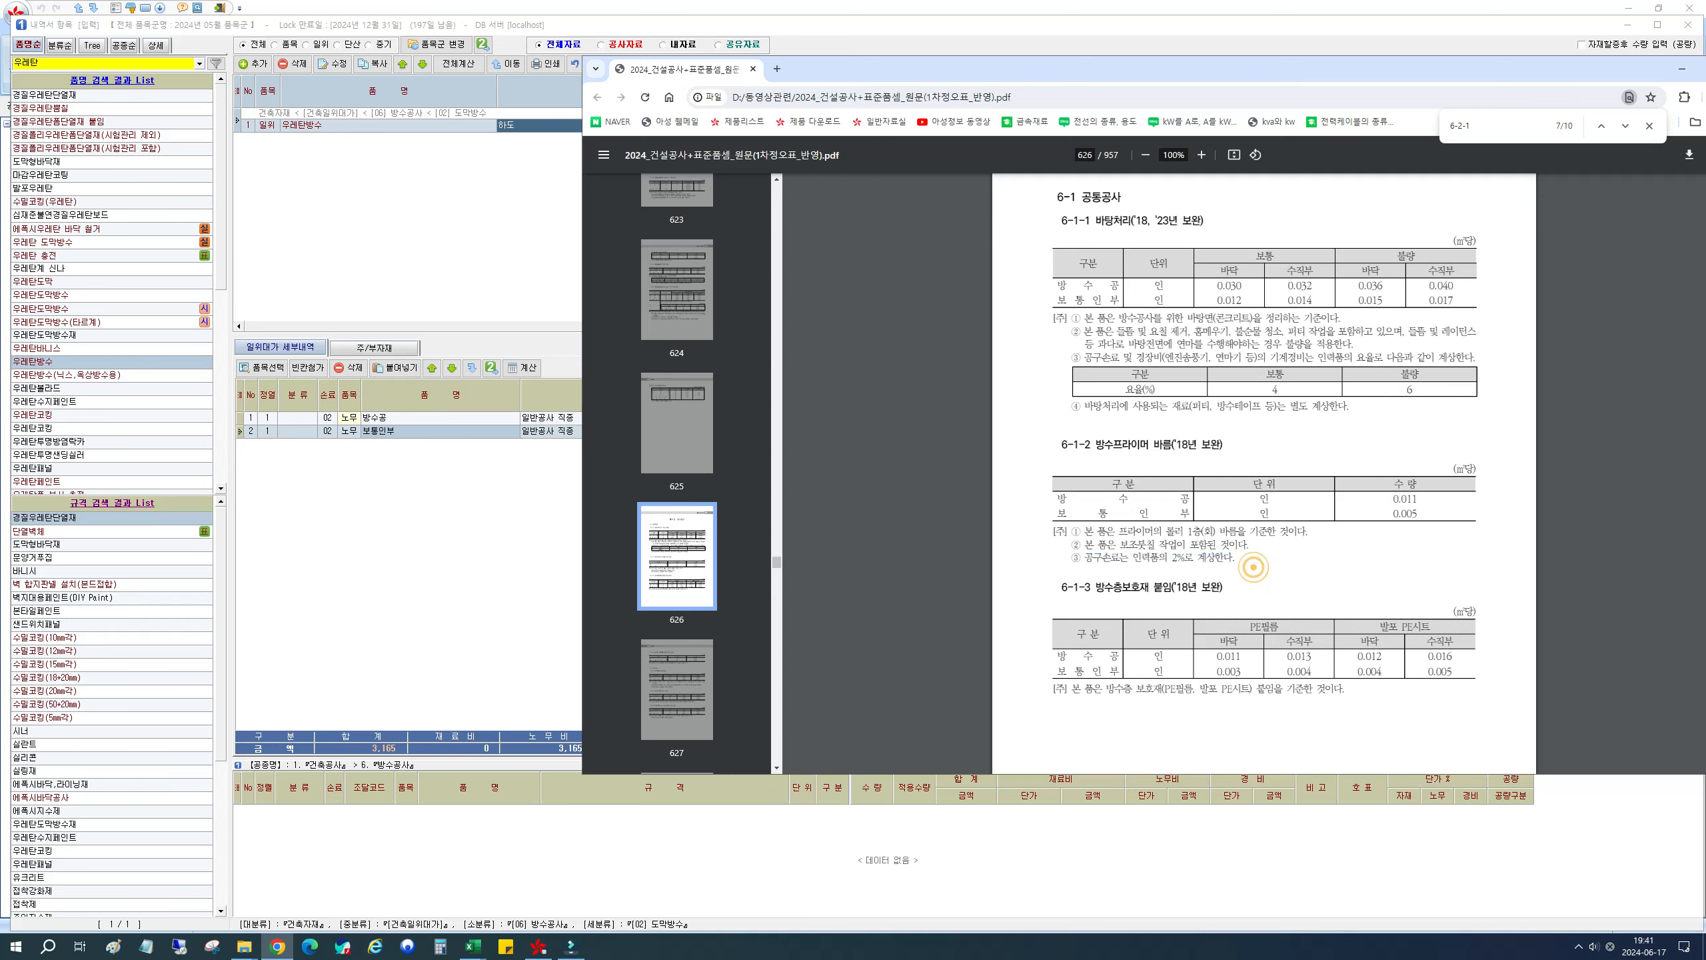
{"action": "left_click_drag", "start_coordinate": [1039, 68], "coordinate": [1705, 119]}
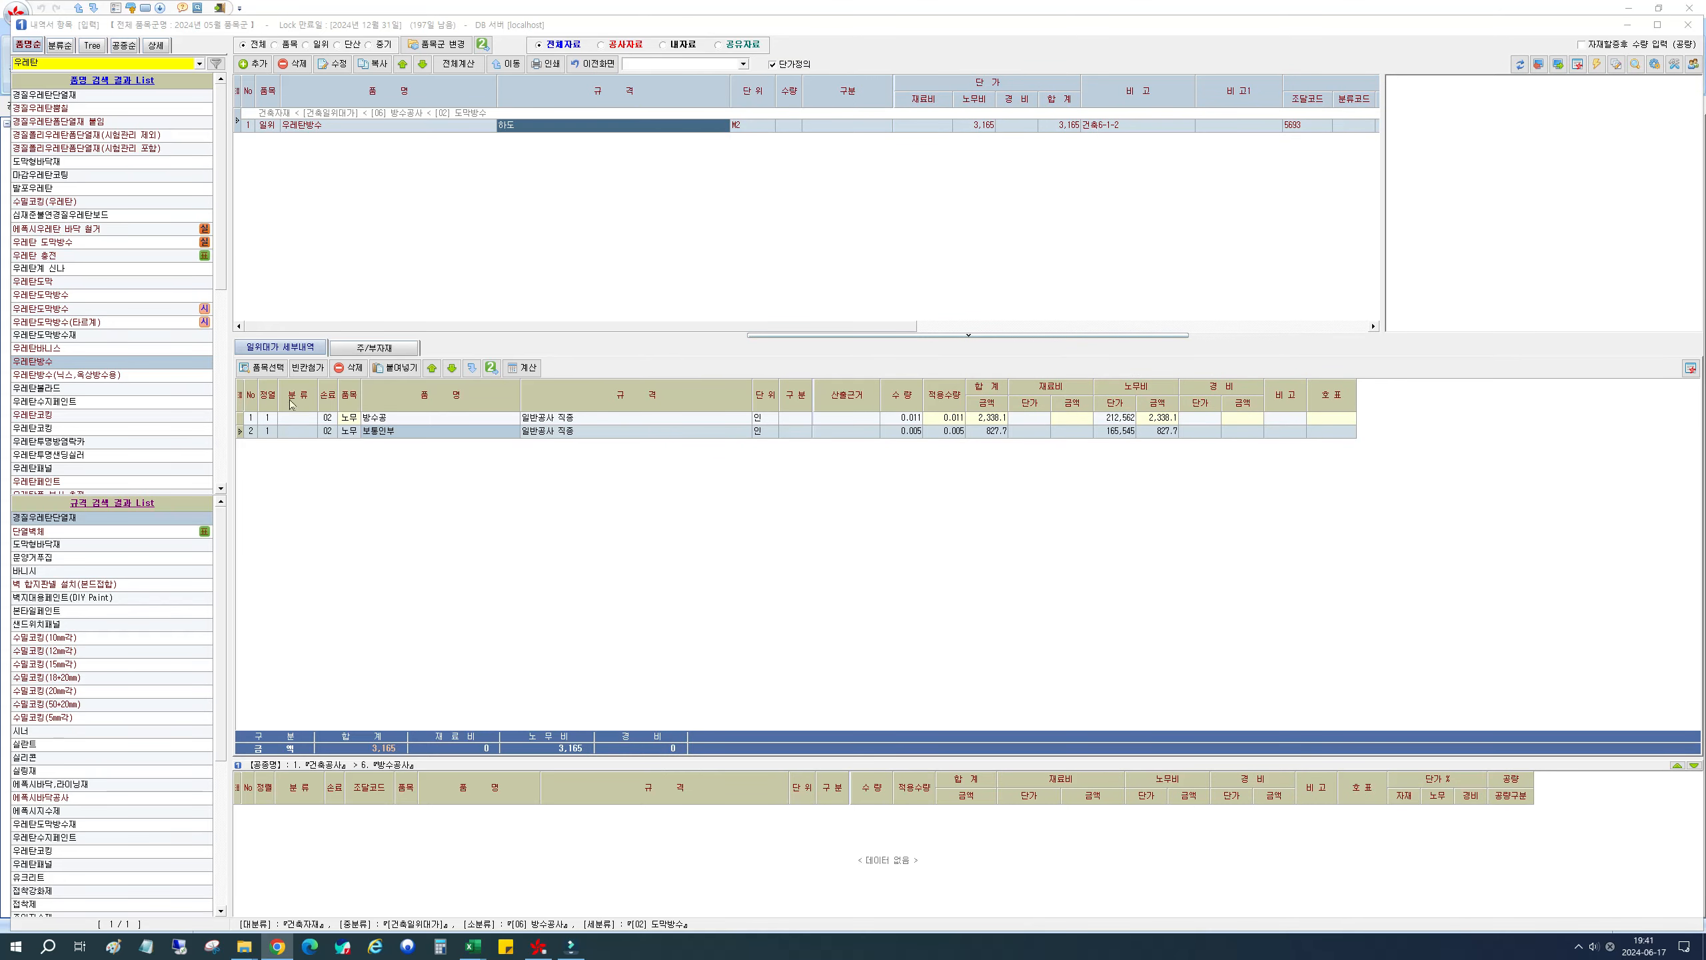
Step: Open item selection for the 우레탄방수 하도 breakdown, search for 공구손 and select the first 공구손료 entry, 인력품의 %
{"action": "left_click", "coordinate": [262, 368]}
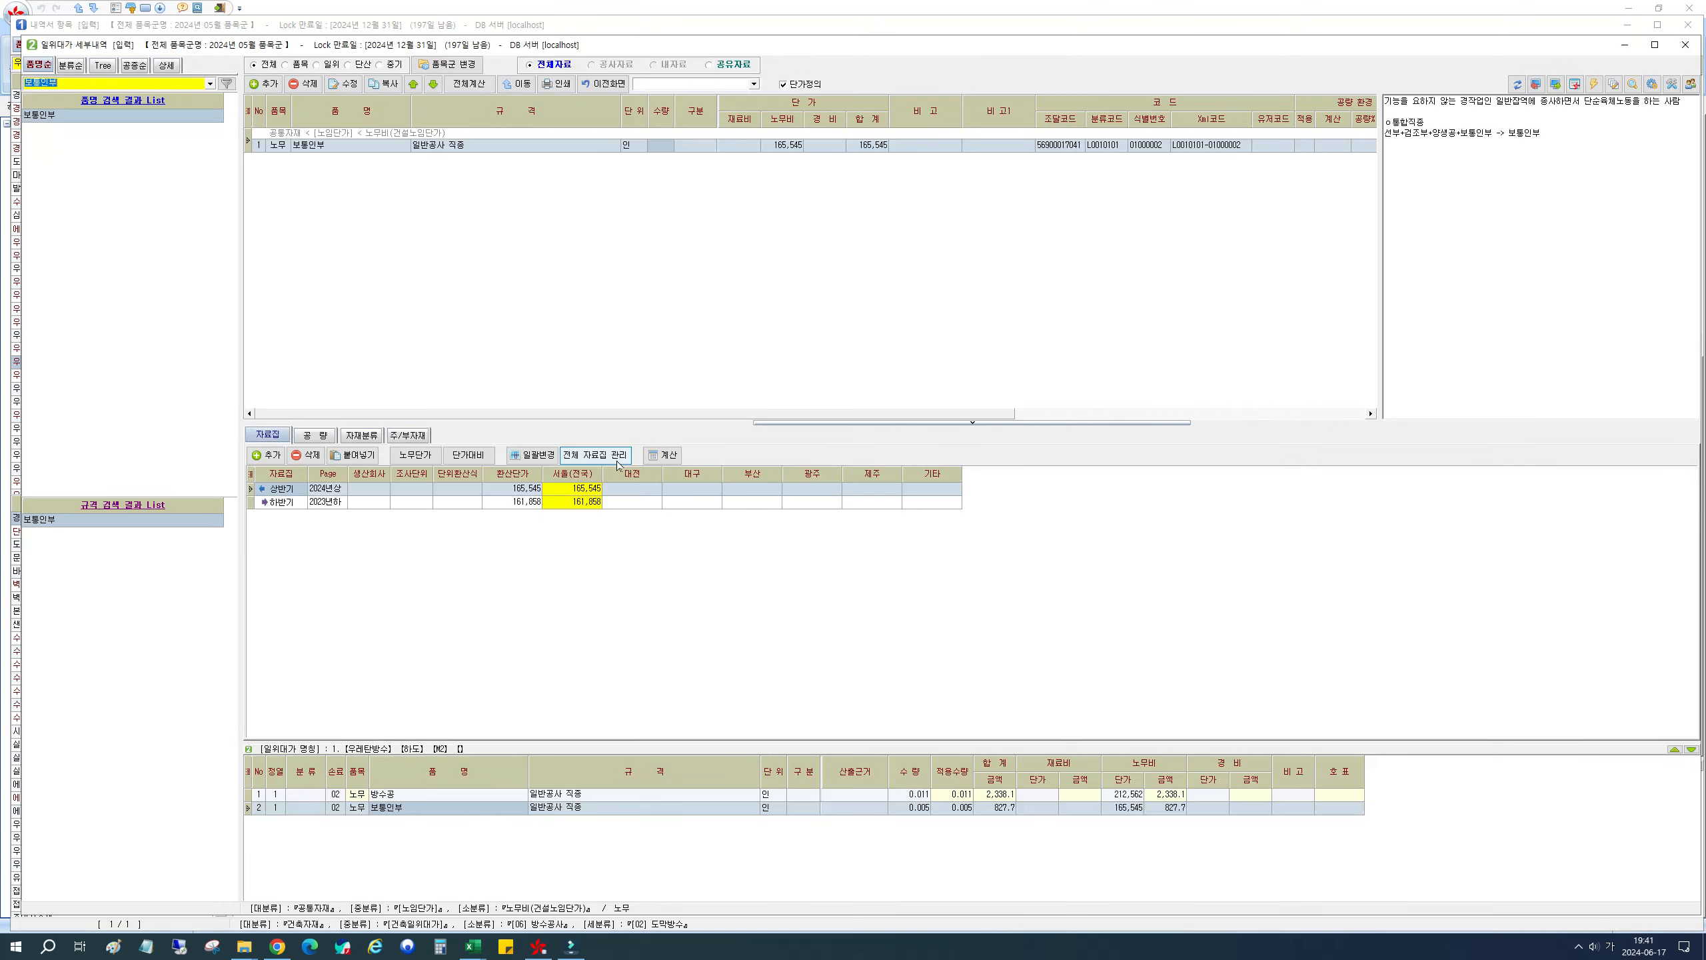
{"action": "type", "text": "공구손"}
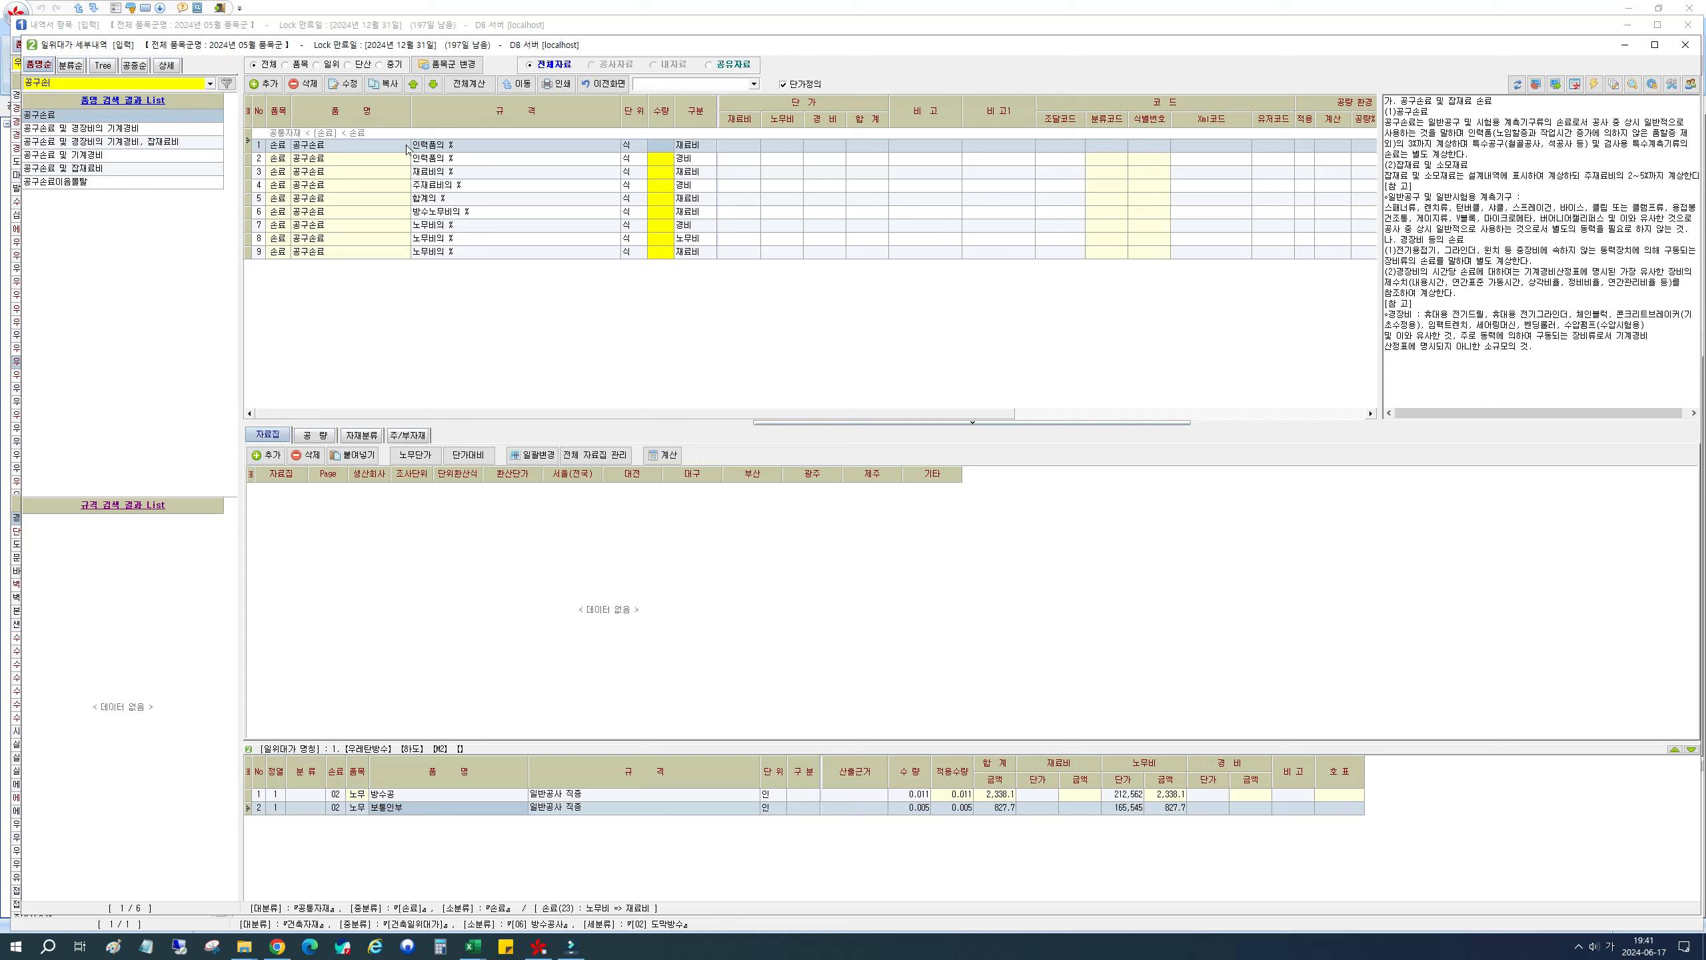
{"action": "left_click", "coordinate": [427, 145]}
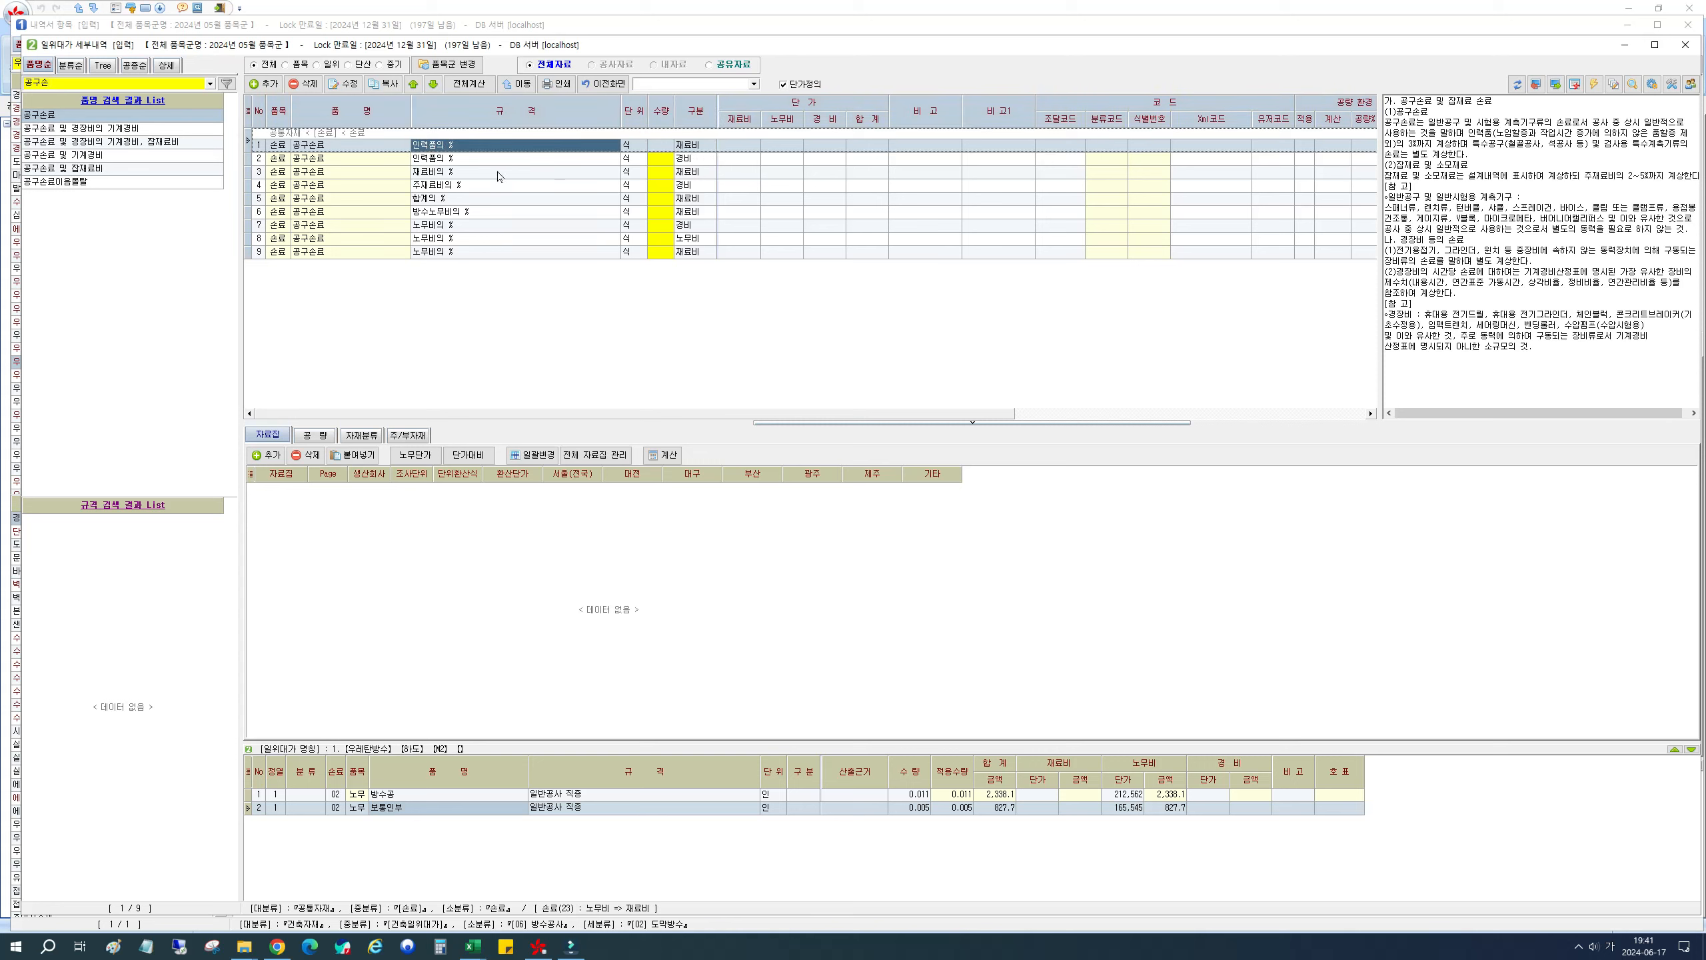
Step: Compare the listed 공구손료 entries by specification and by cost category, 재료비 or 경비
{"action": "left_click", "coordinate": [444, 157]}
{"action": "left_click", "coordinate": [445, 146]}
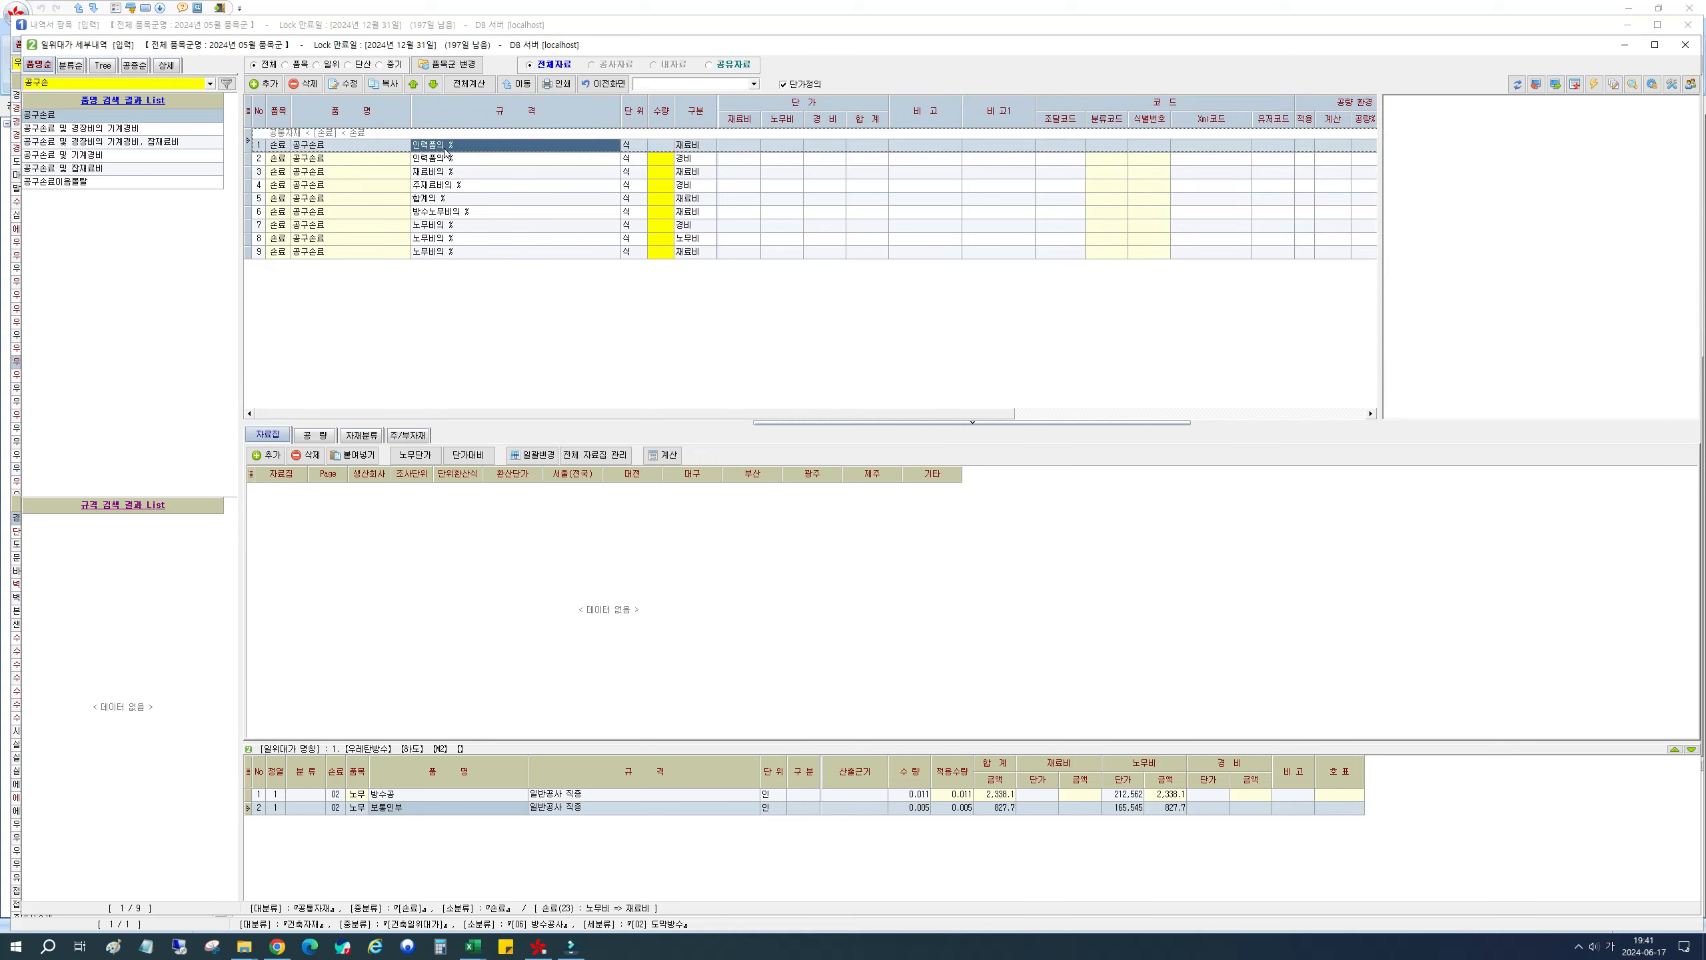
{"action": "left_click", "coordinate": [449, 157]}
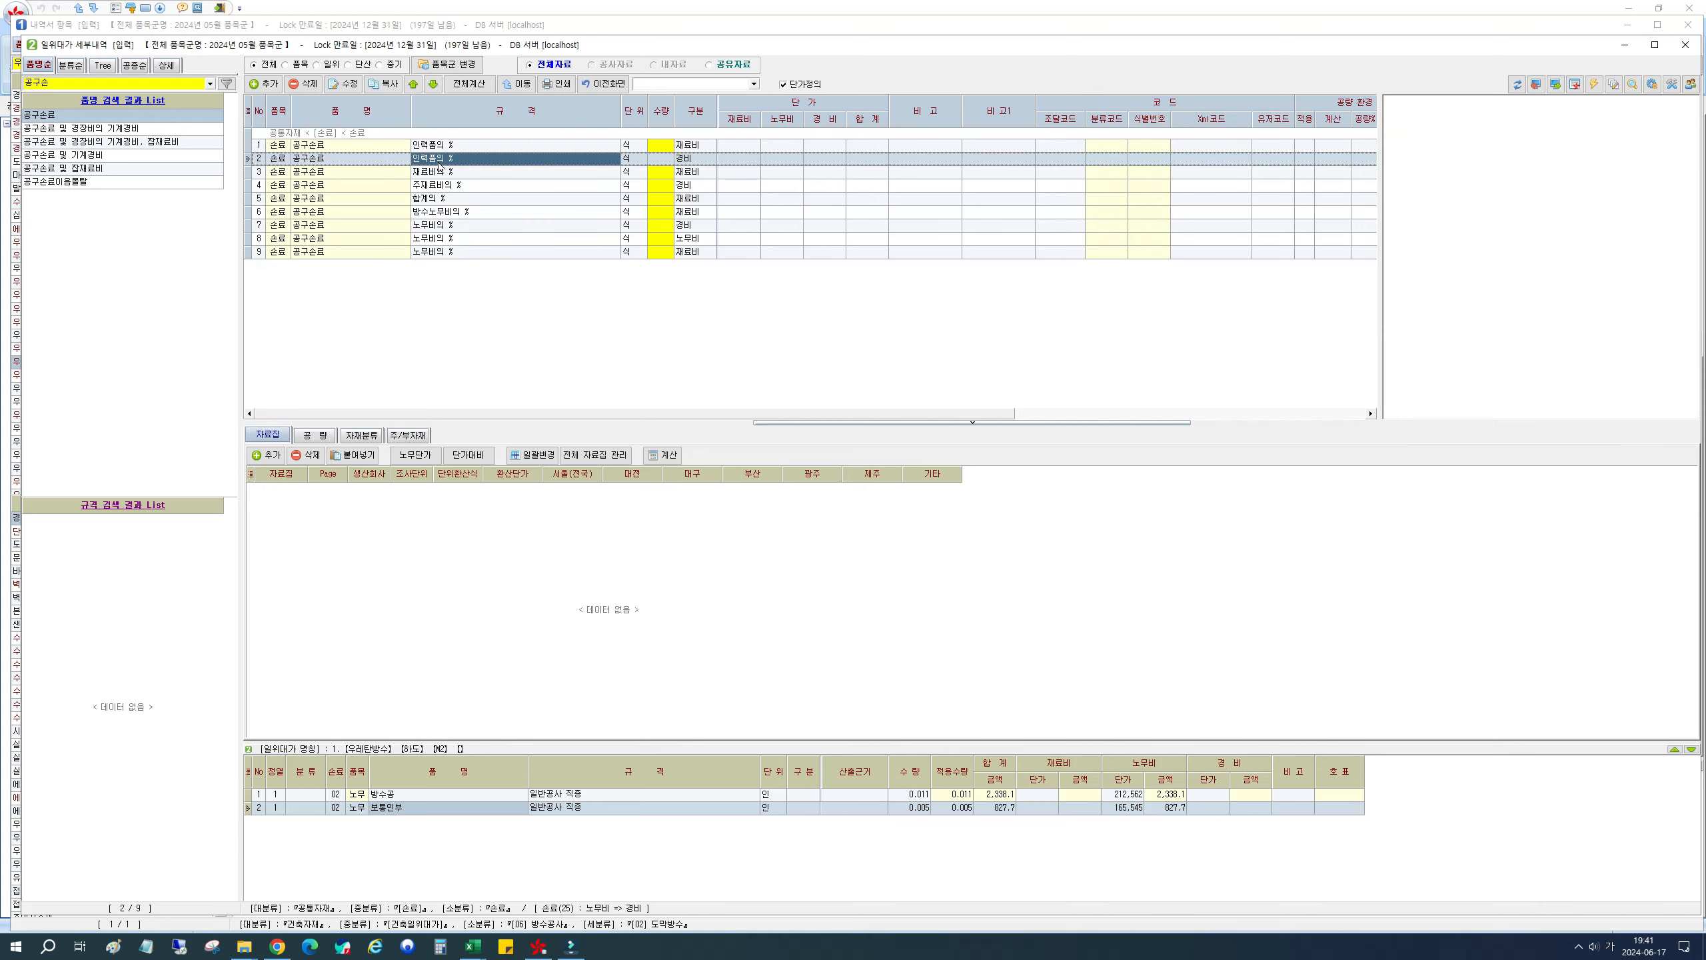
{"action": "left_click", "coordinate": [695, 147]}
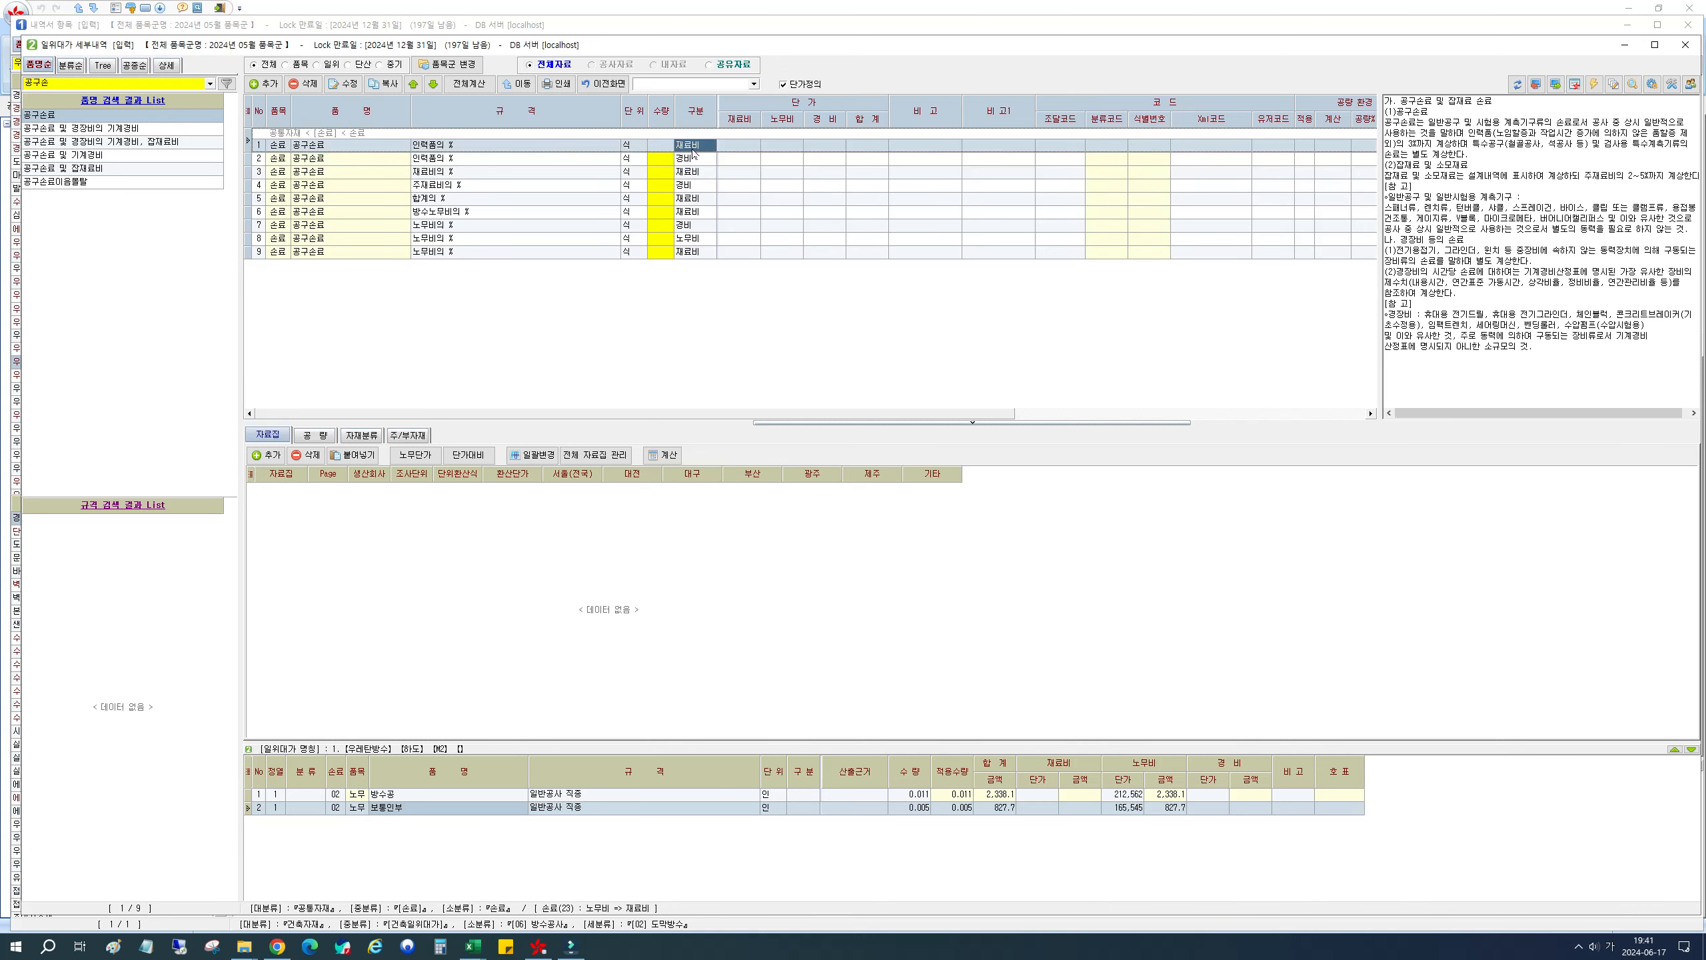
{"action": "left_click", "coordinate": [685, 160]}
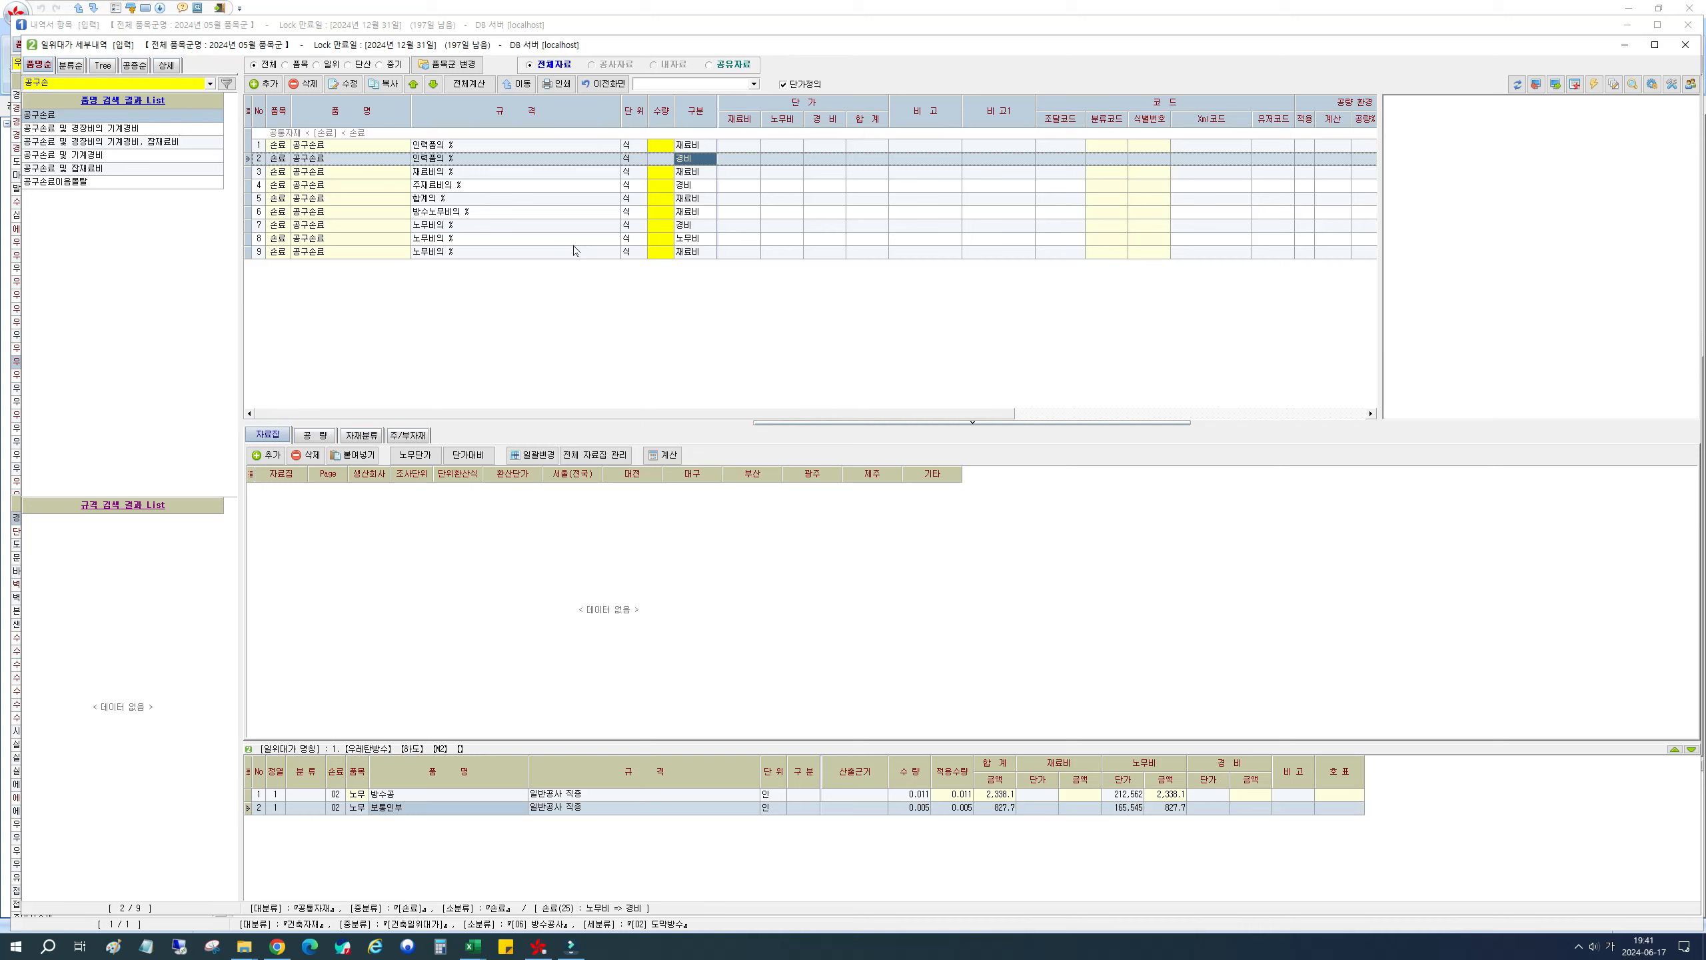
{"action": "left_click", "coordinate": [434, 160]}
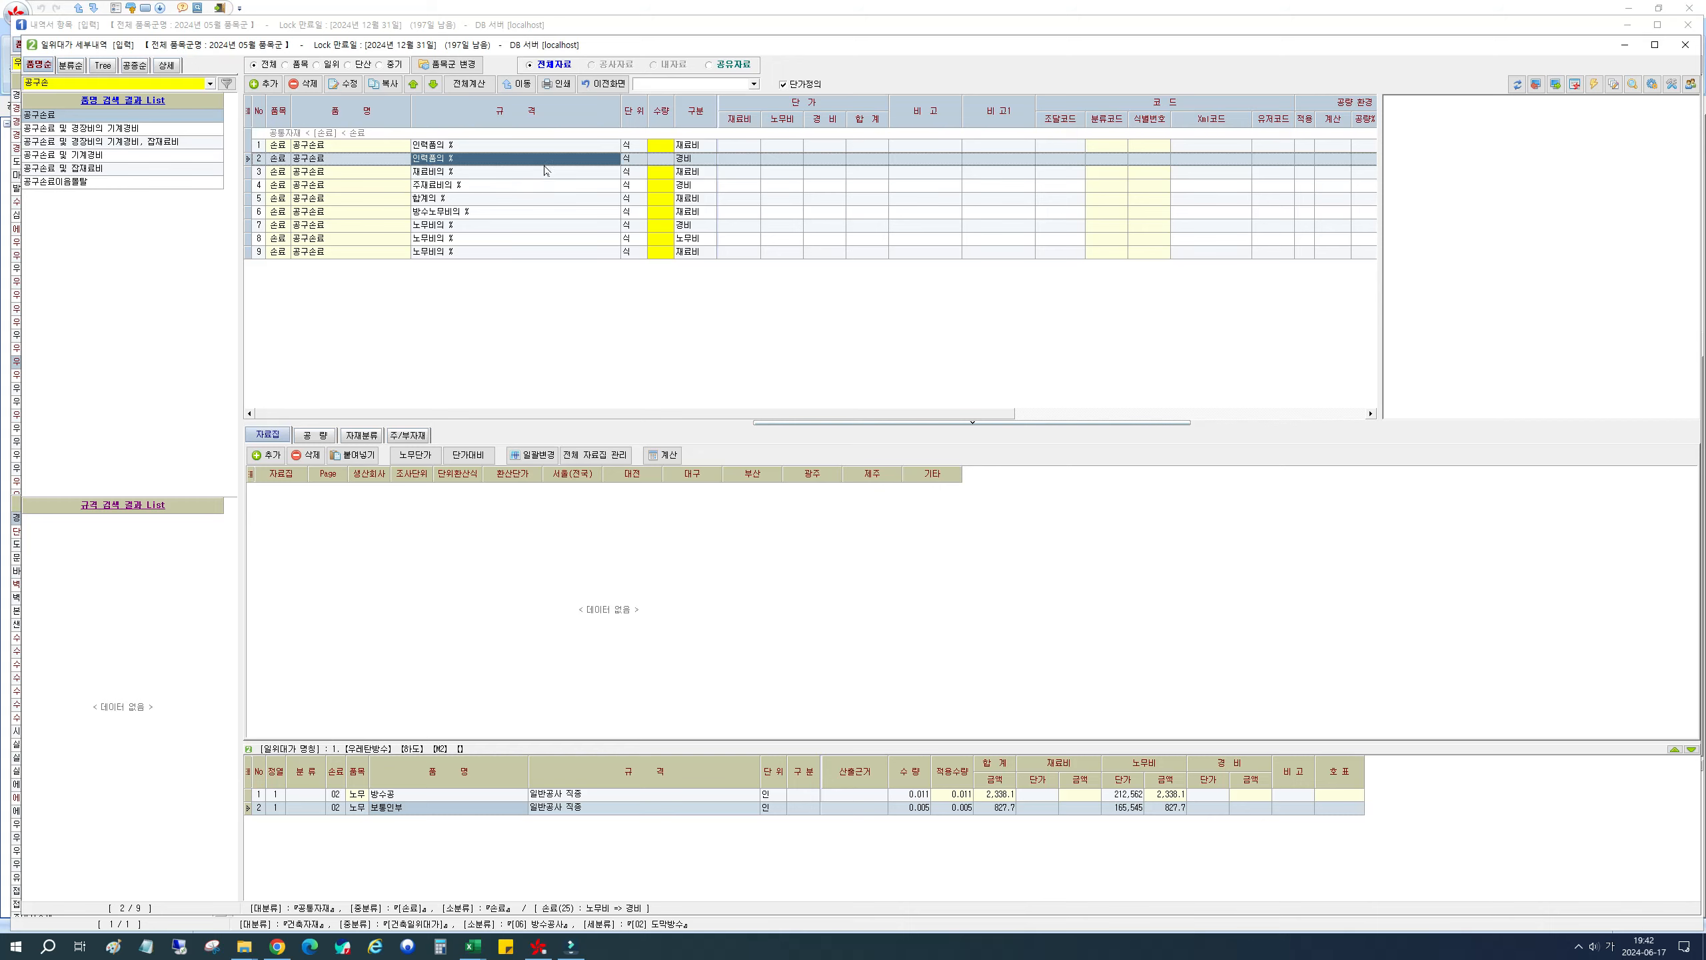
{"action": "left_click", "coordinate": [684, 161]}
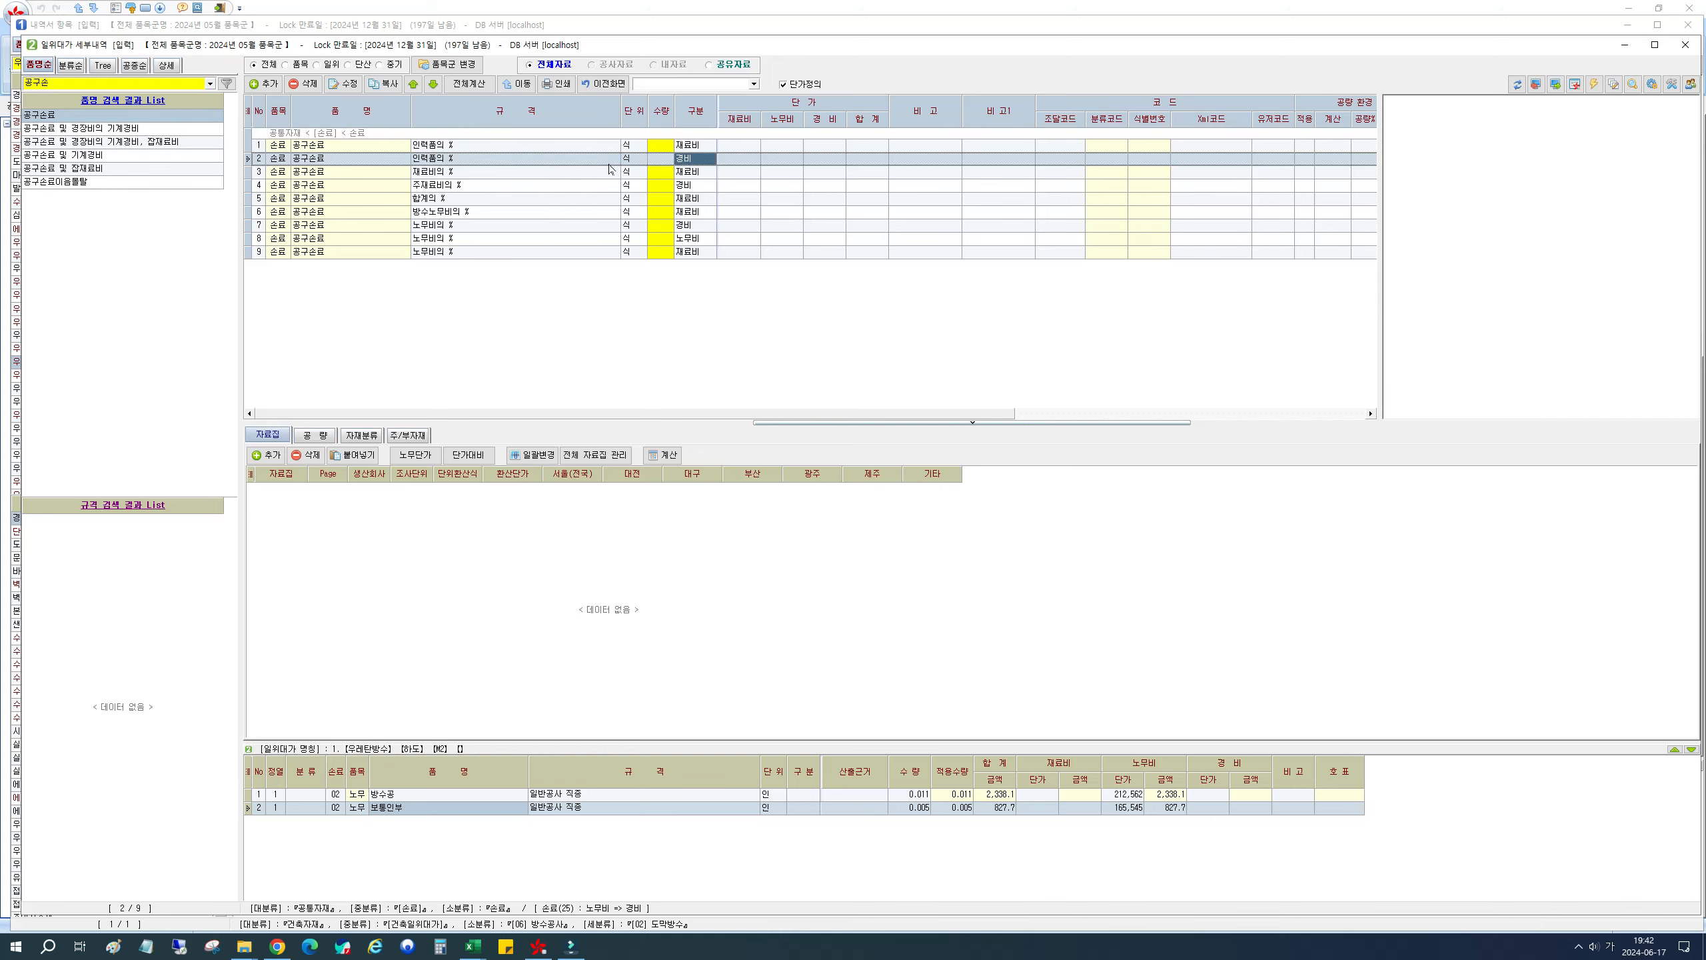
{"action": "left_click", "coordinate": [441, 146]}
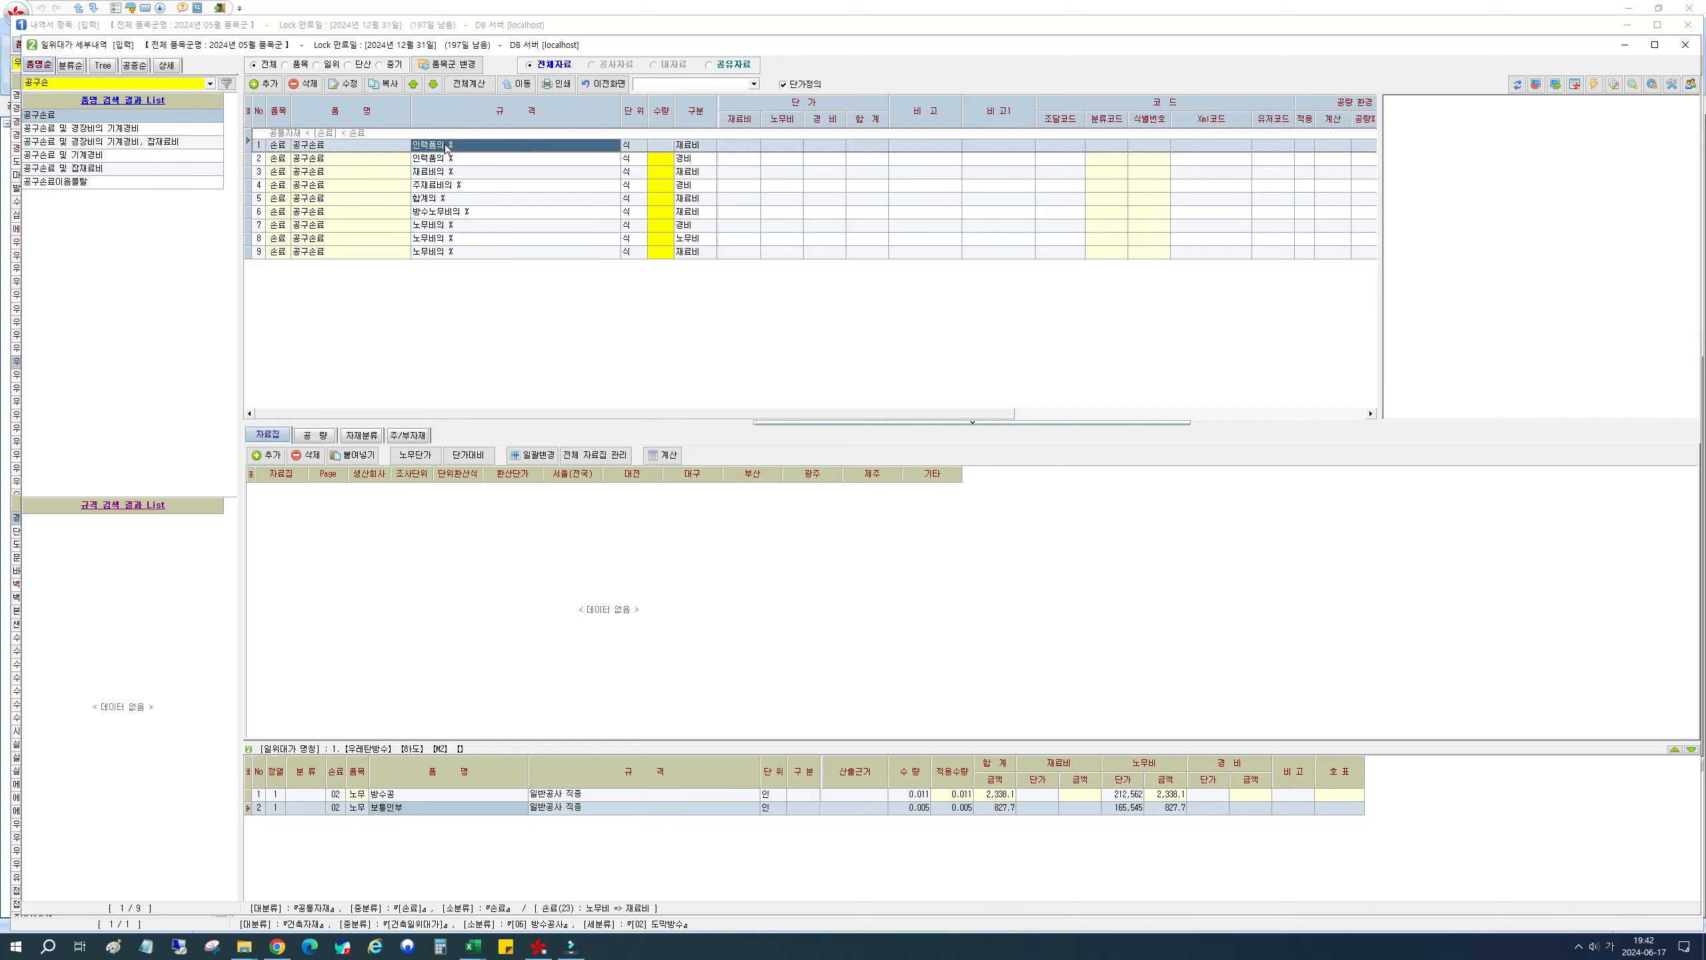
{"action": "left_click", "coordinate": [694, 146]}
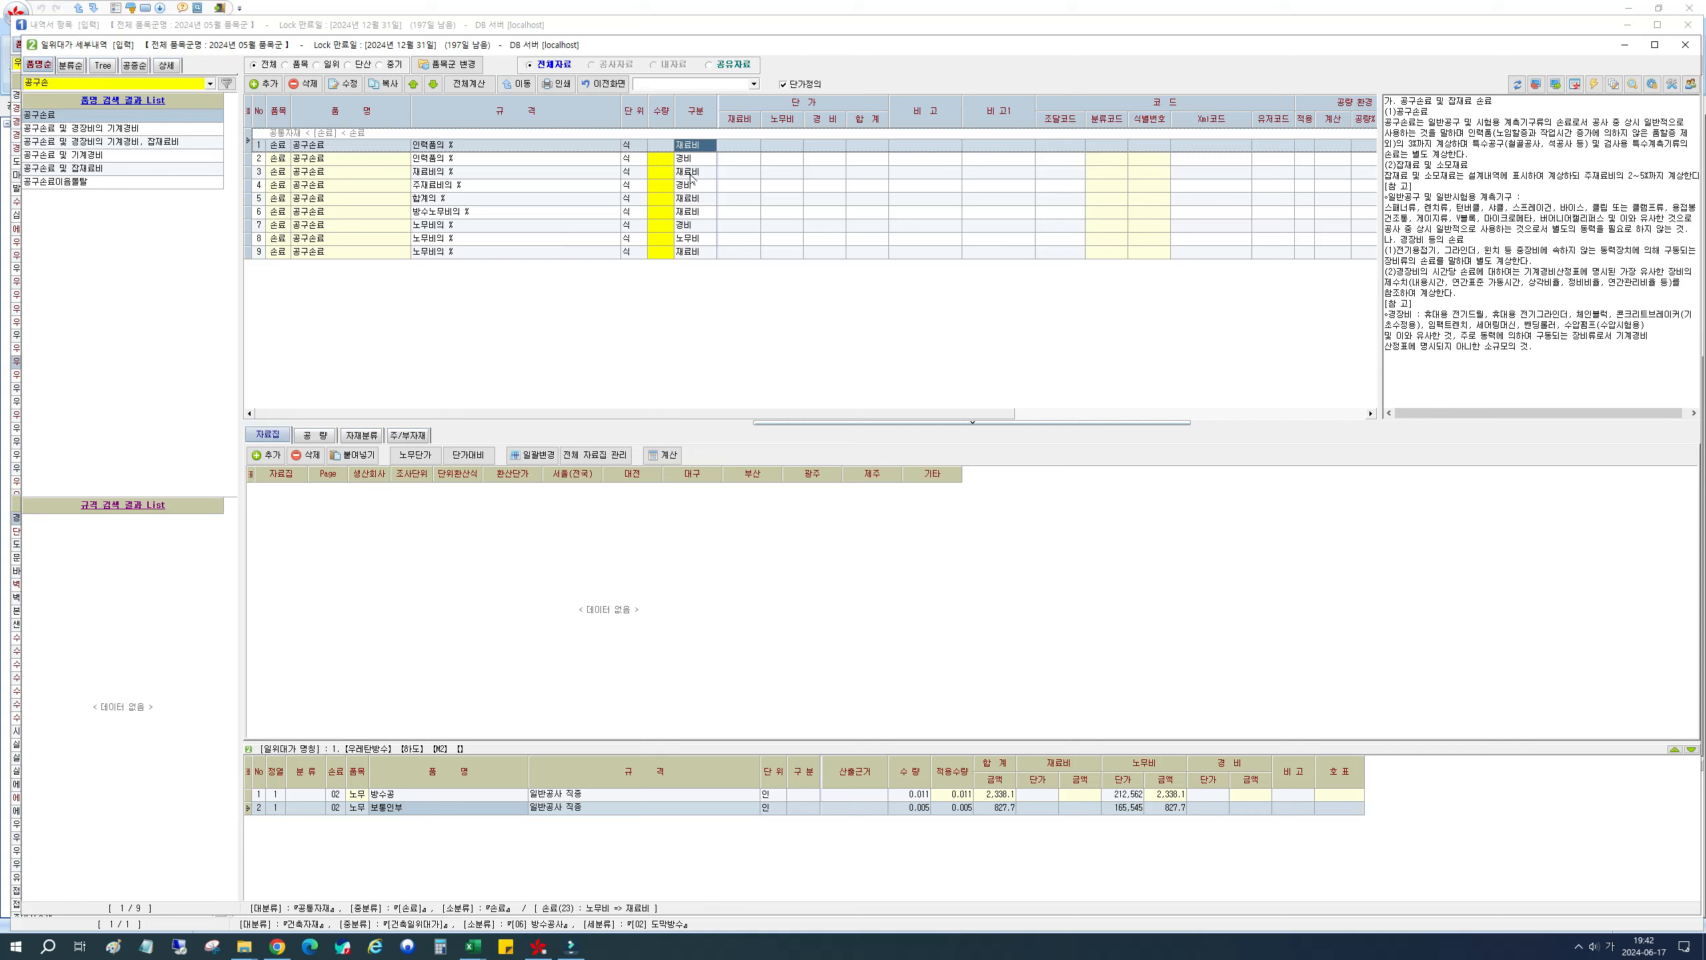
{"action": "left_click", "coordinate": [690, 218]}
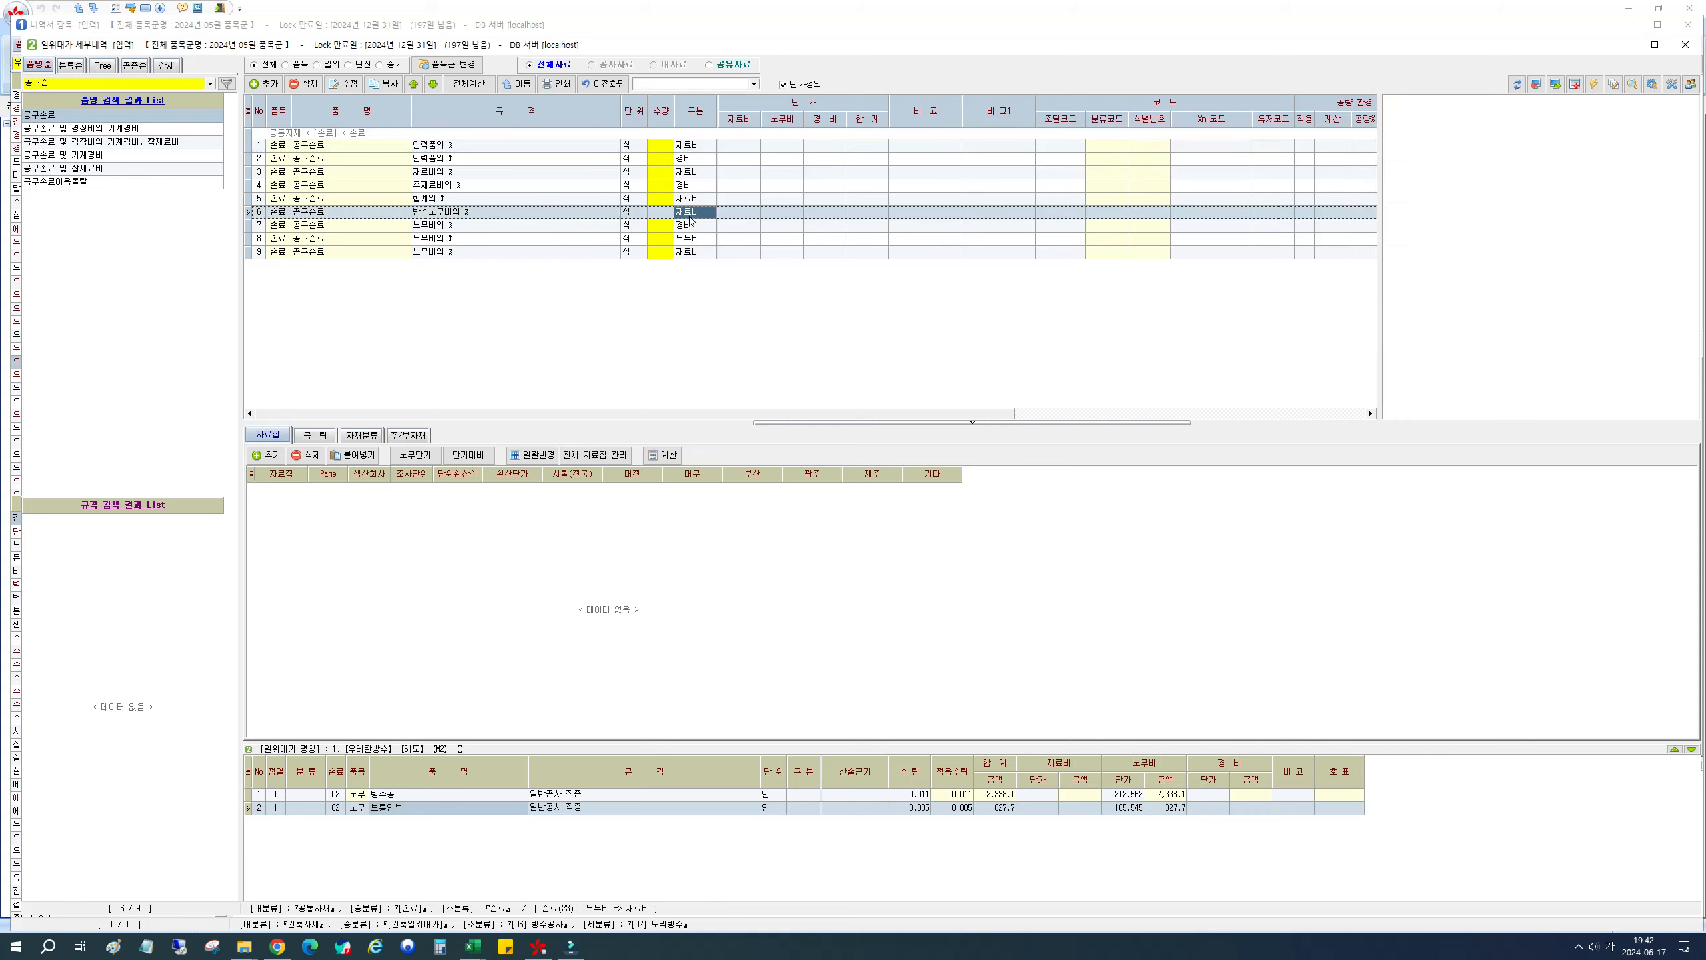
{"action": "left_click", "coordinate": [689, 230]}
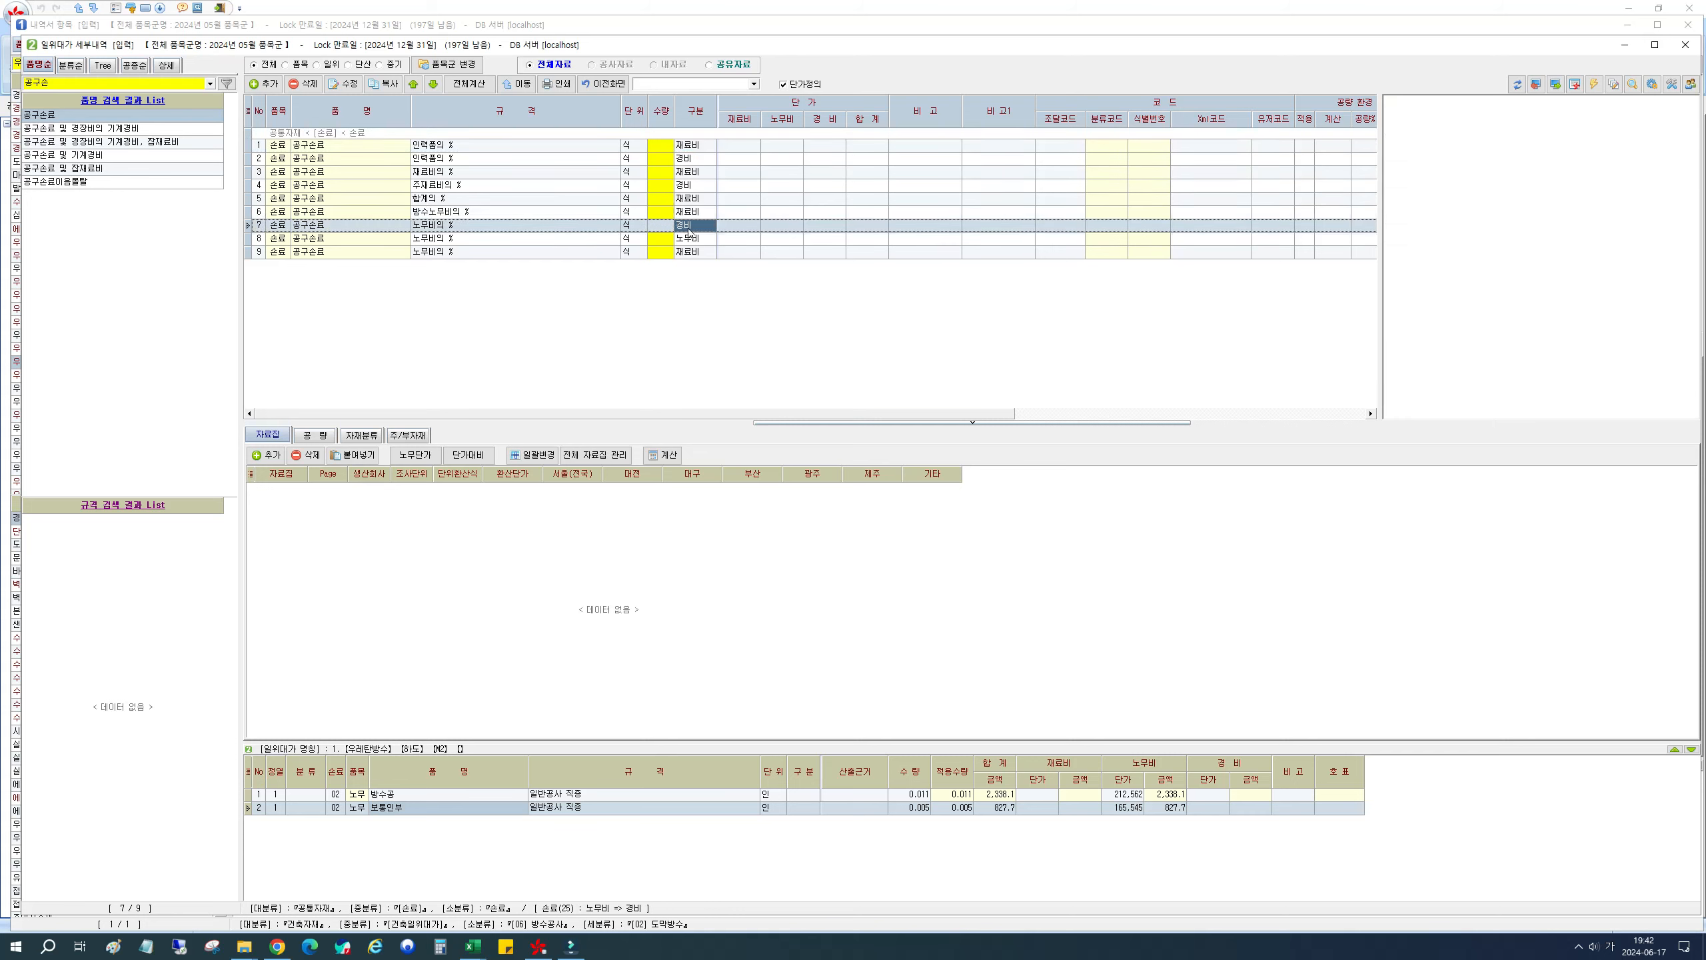
Step: Add the 공구손료 entry 인력품의 % in the 재료비 category at 2% and return to the unit-price breakdown
{"action": "left_click", "coordinate": [662, 149]}
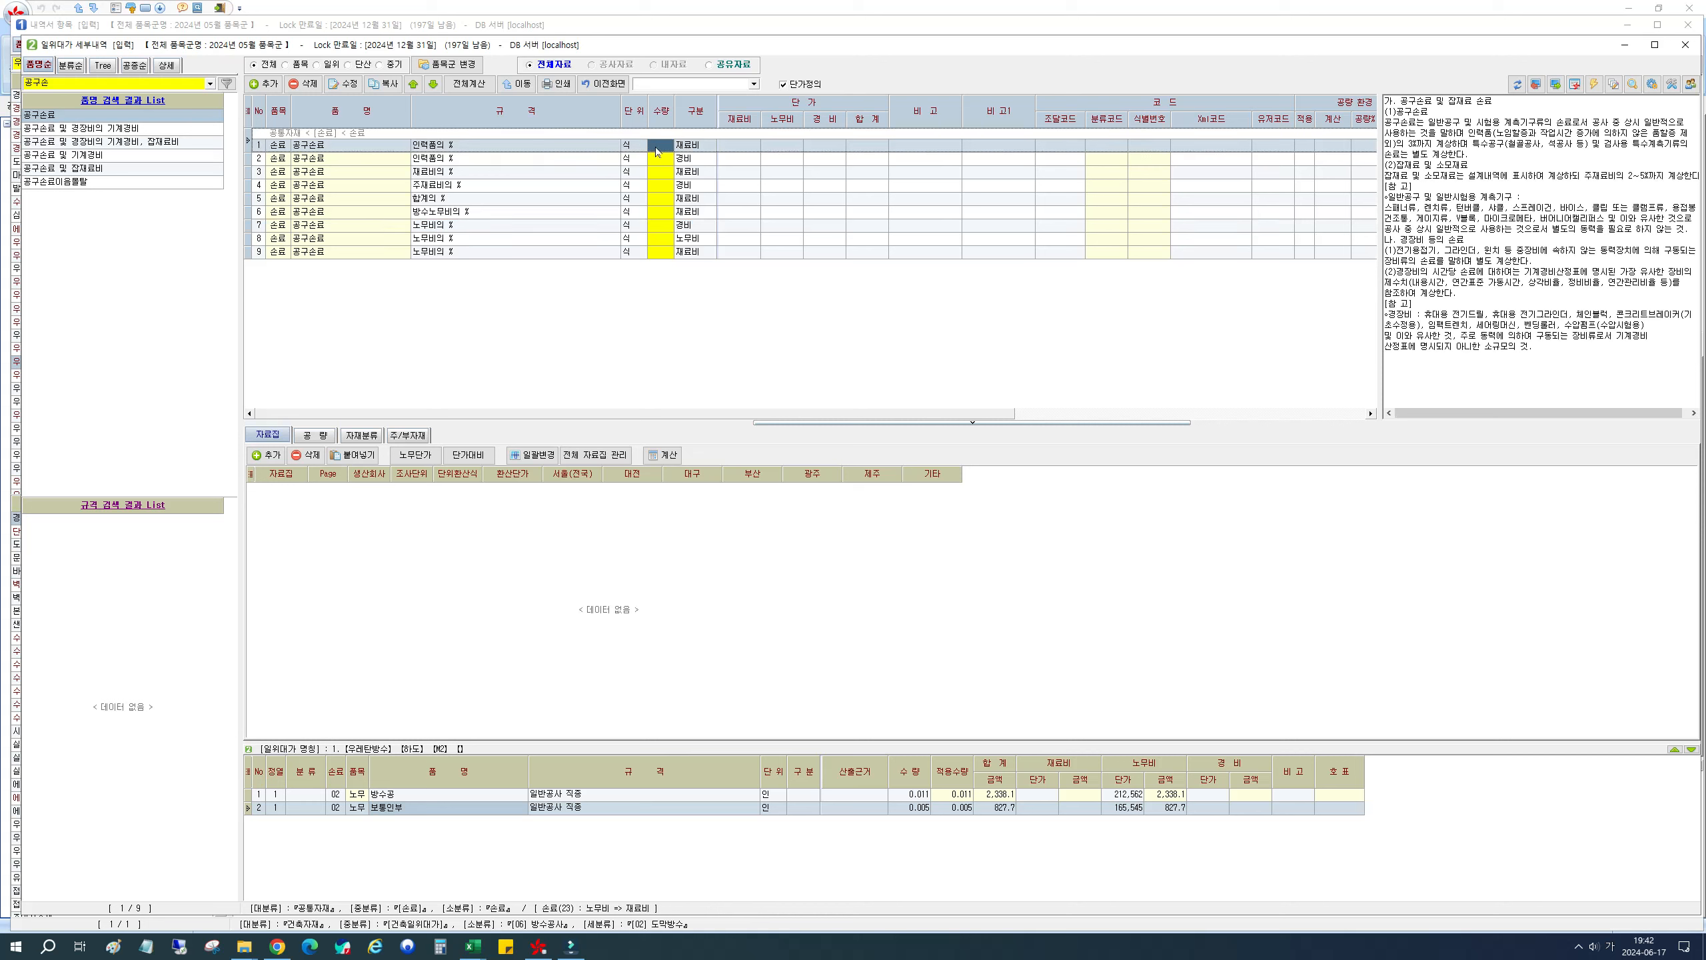
{"action": "type", "text": "2"}
{"action": "key", "text": "Return"}
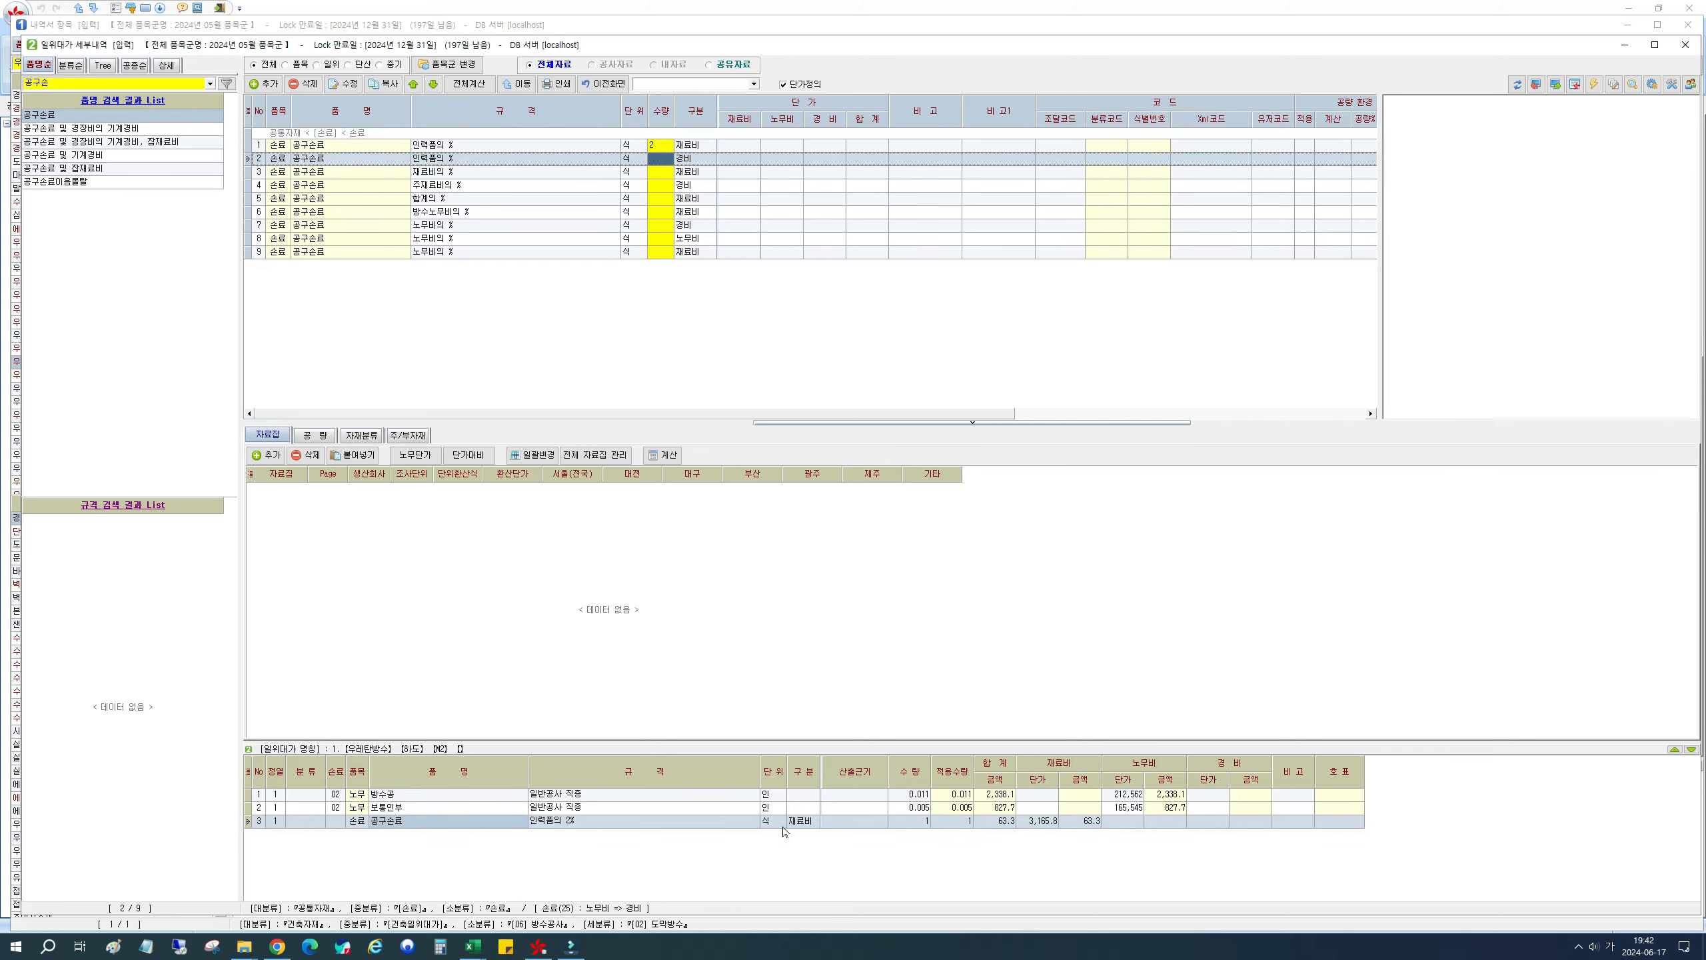
{"action": "left_click", "coordinate": [608, 84]}
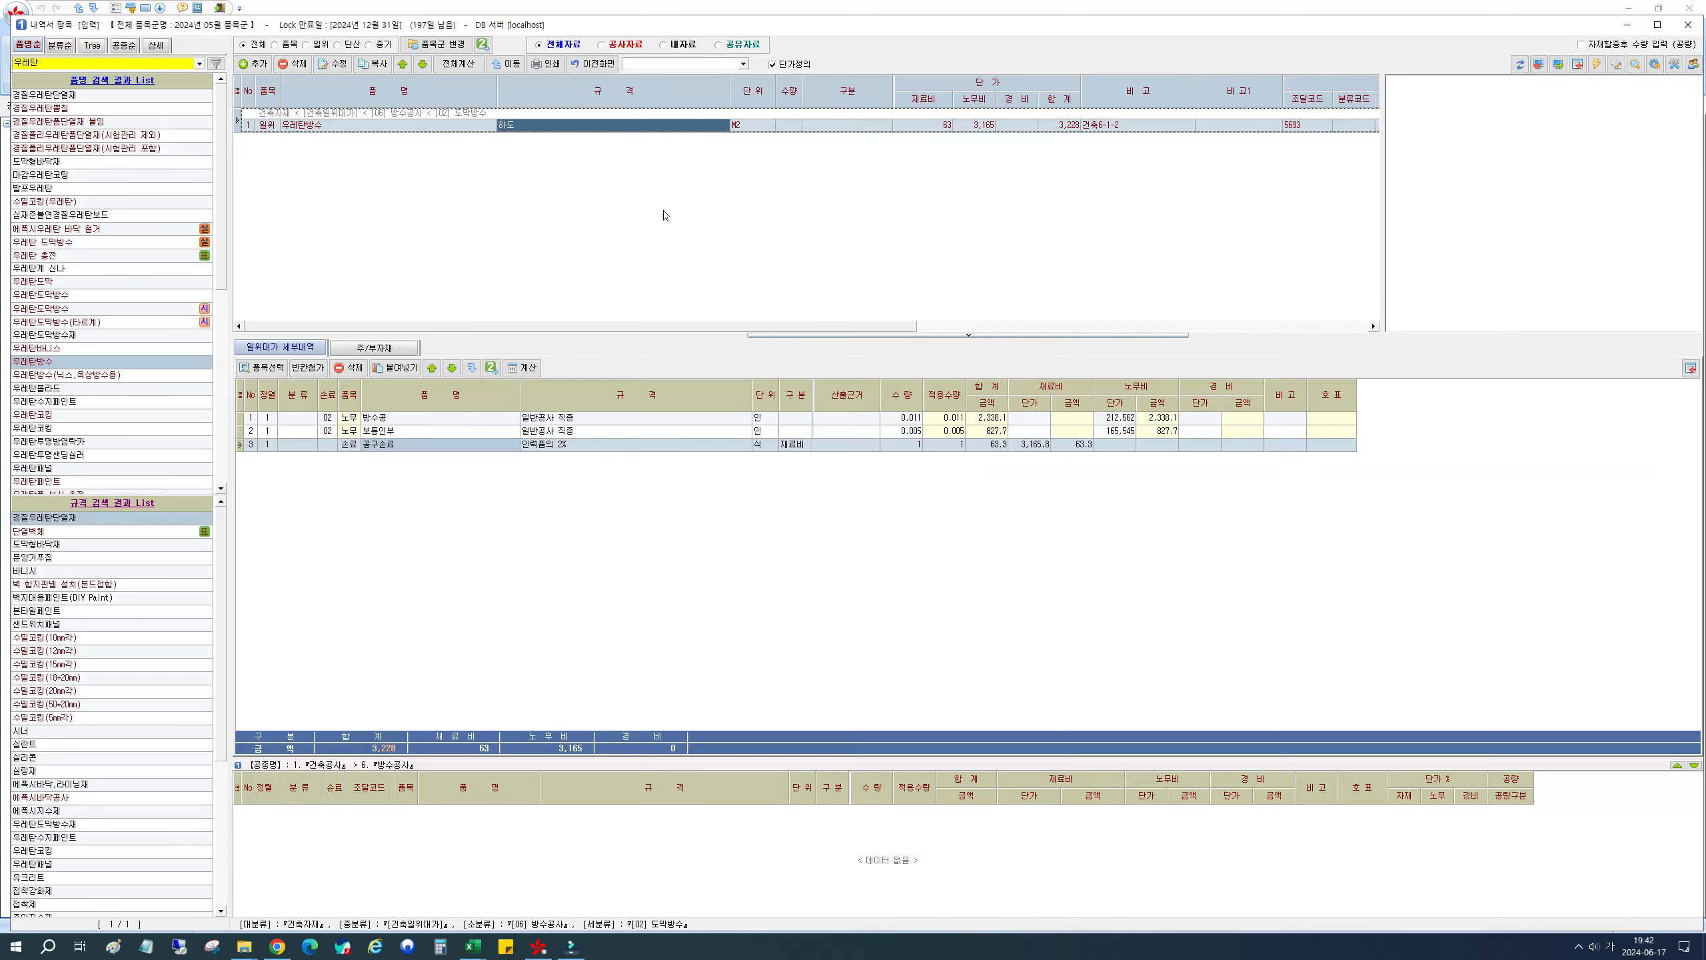
Step: Recalculate the breakdown and check the 공구손료 row's quantity, specification and 재료비 unit price and amount
{"action": "left_click", "coordinate": [901, 444]}
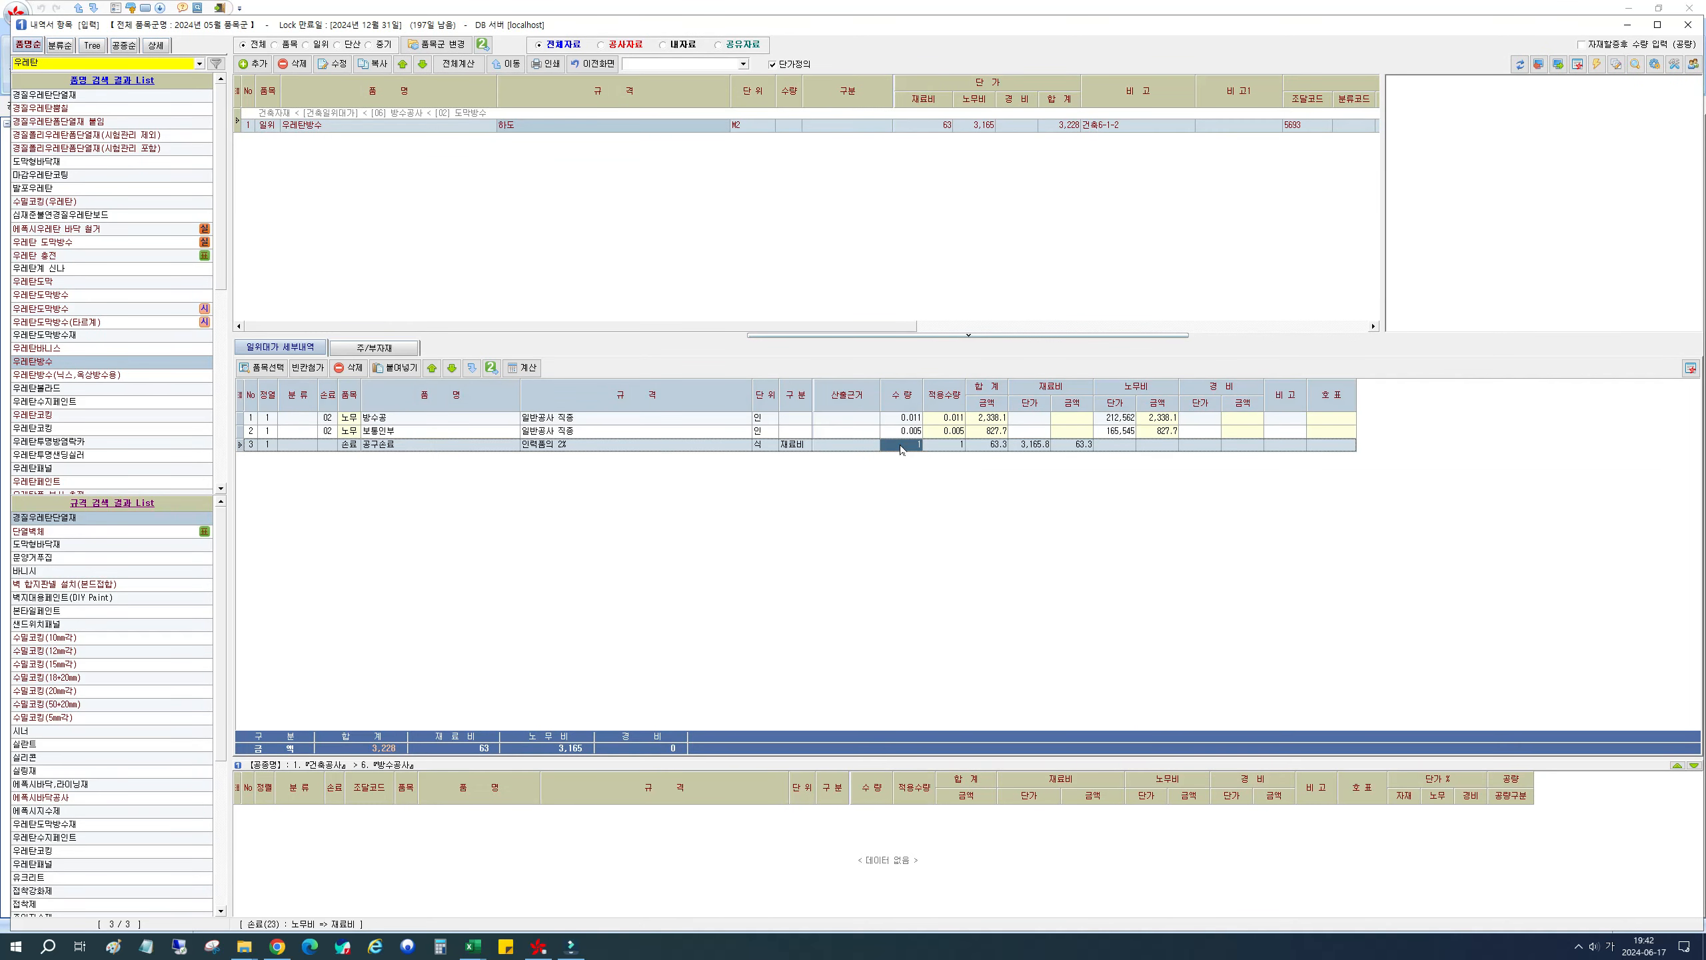
{"action": "left_click", "coordinate": [565, 447]}
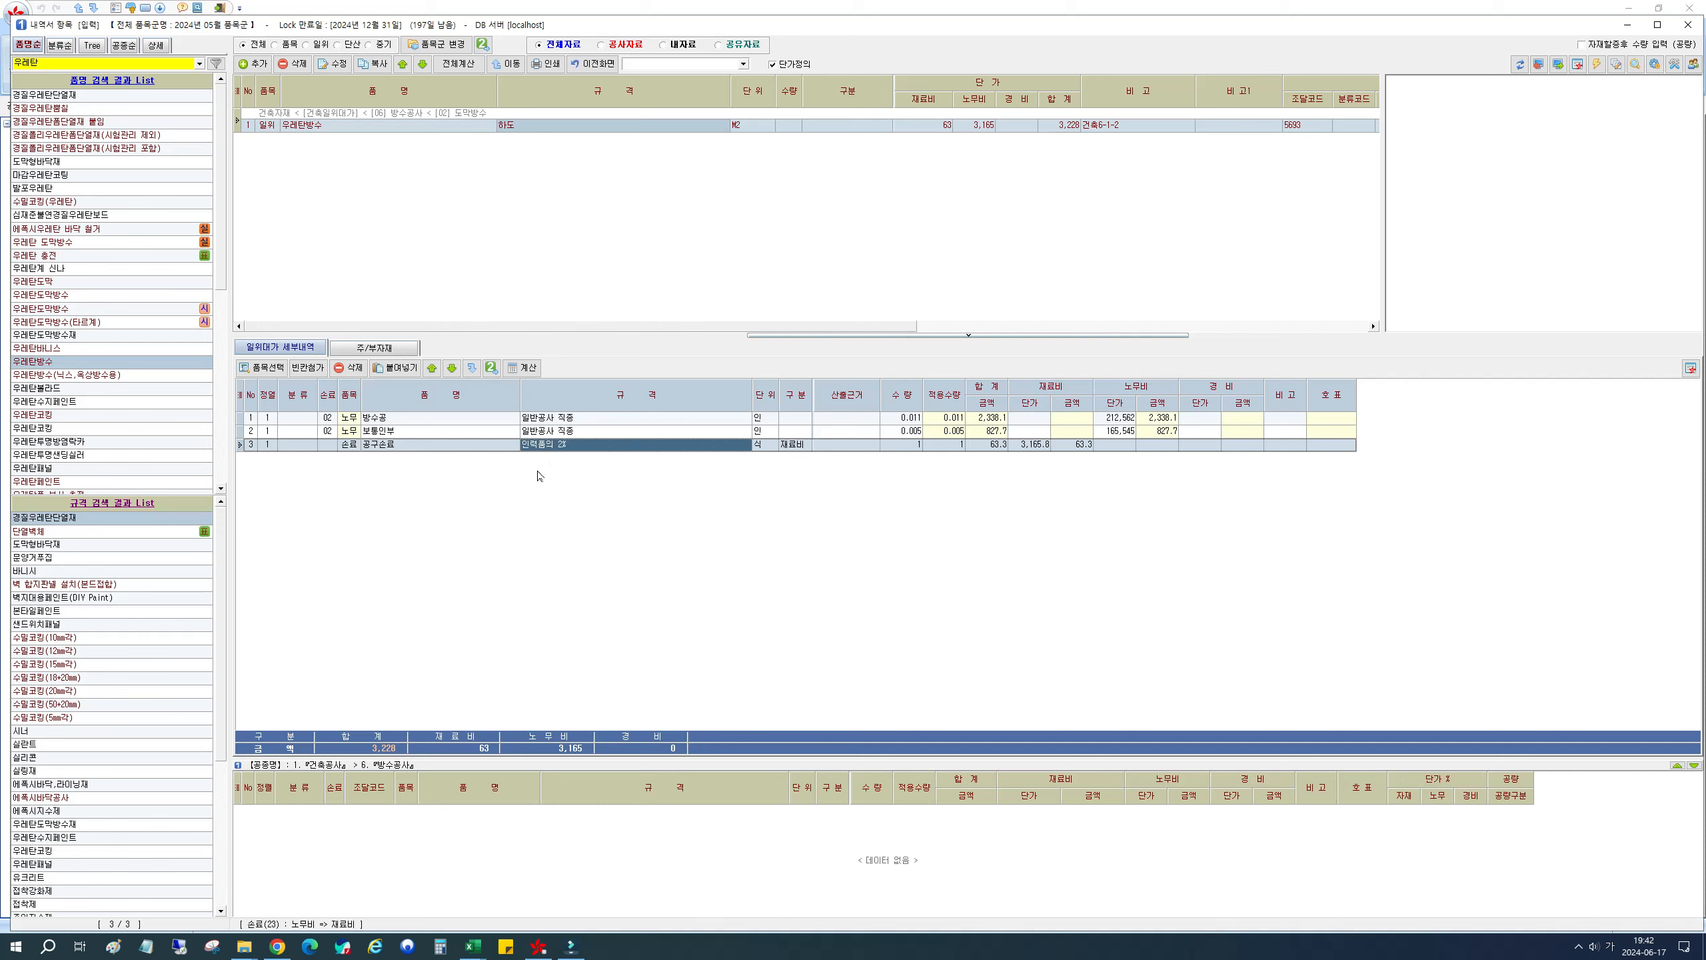
{"action": "left_click", "coordinate": [525, 377]}
{"action": "left_click", "coordinate": [1068, 448]}
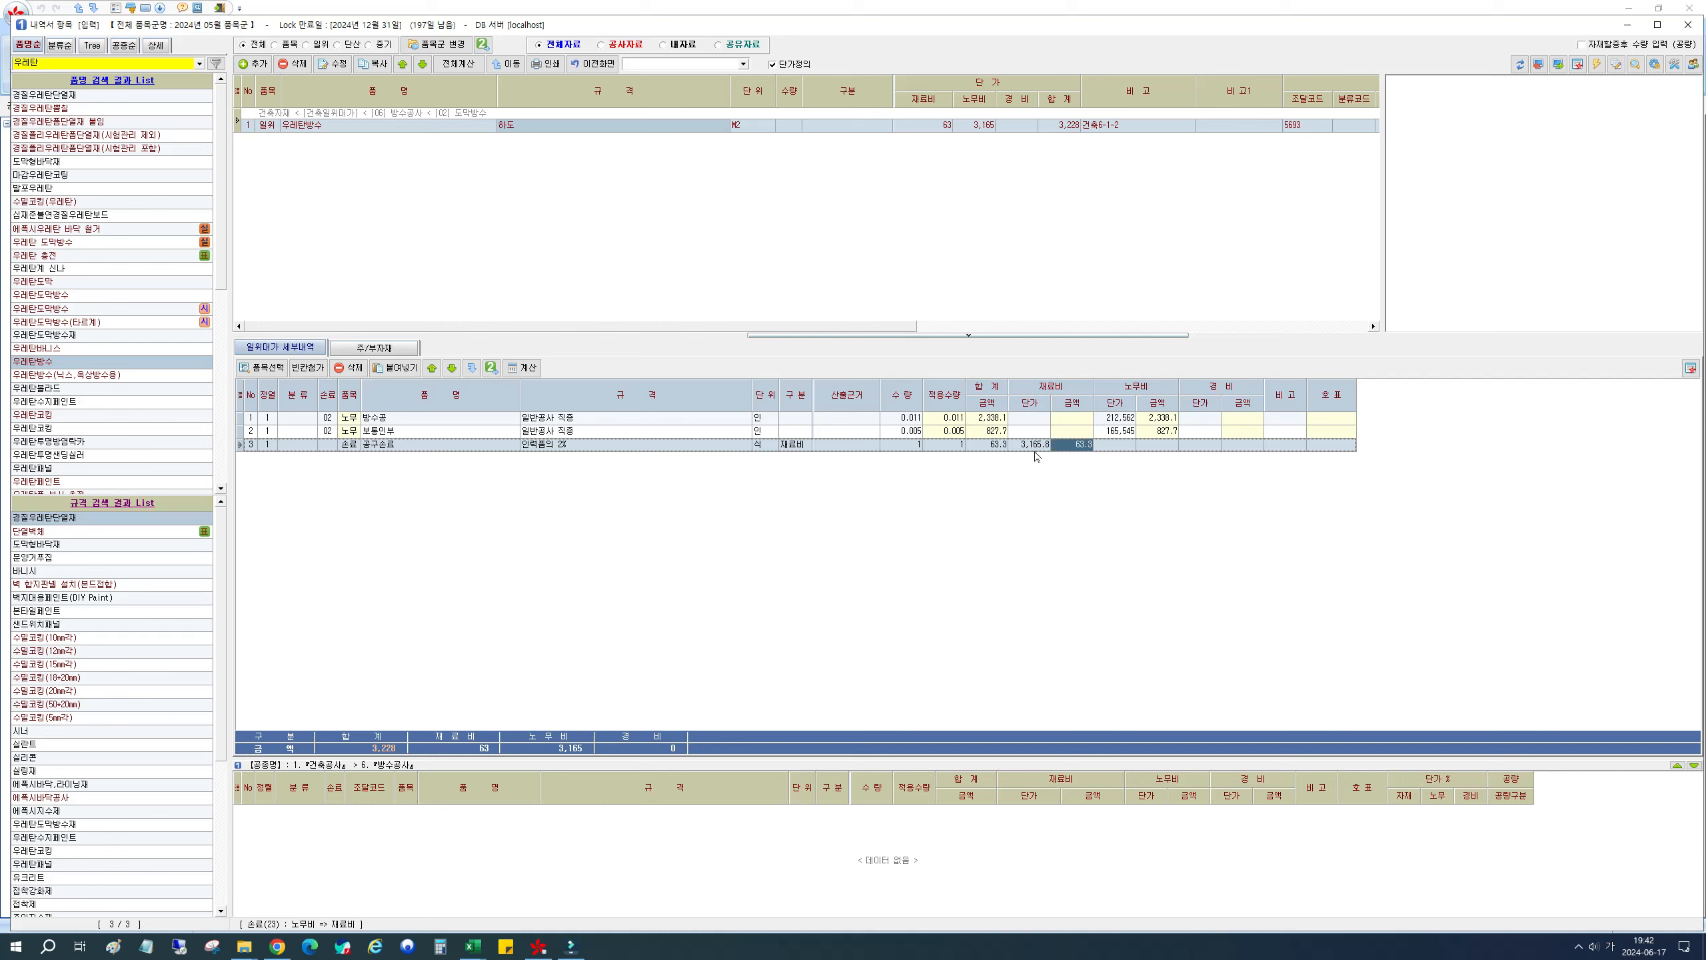
{"action": "left_click", "coordinate": [1035, 447]}
{"action": "left_click", "coordinate": [399, 445]}
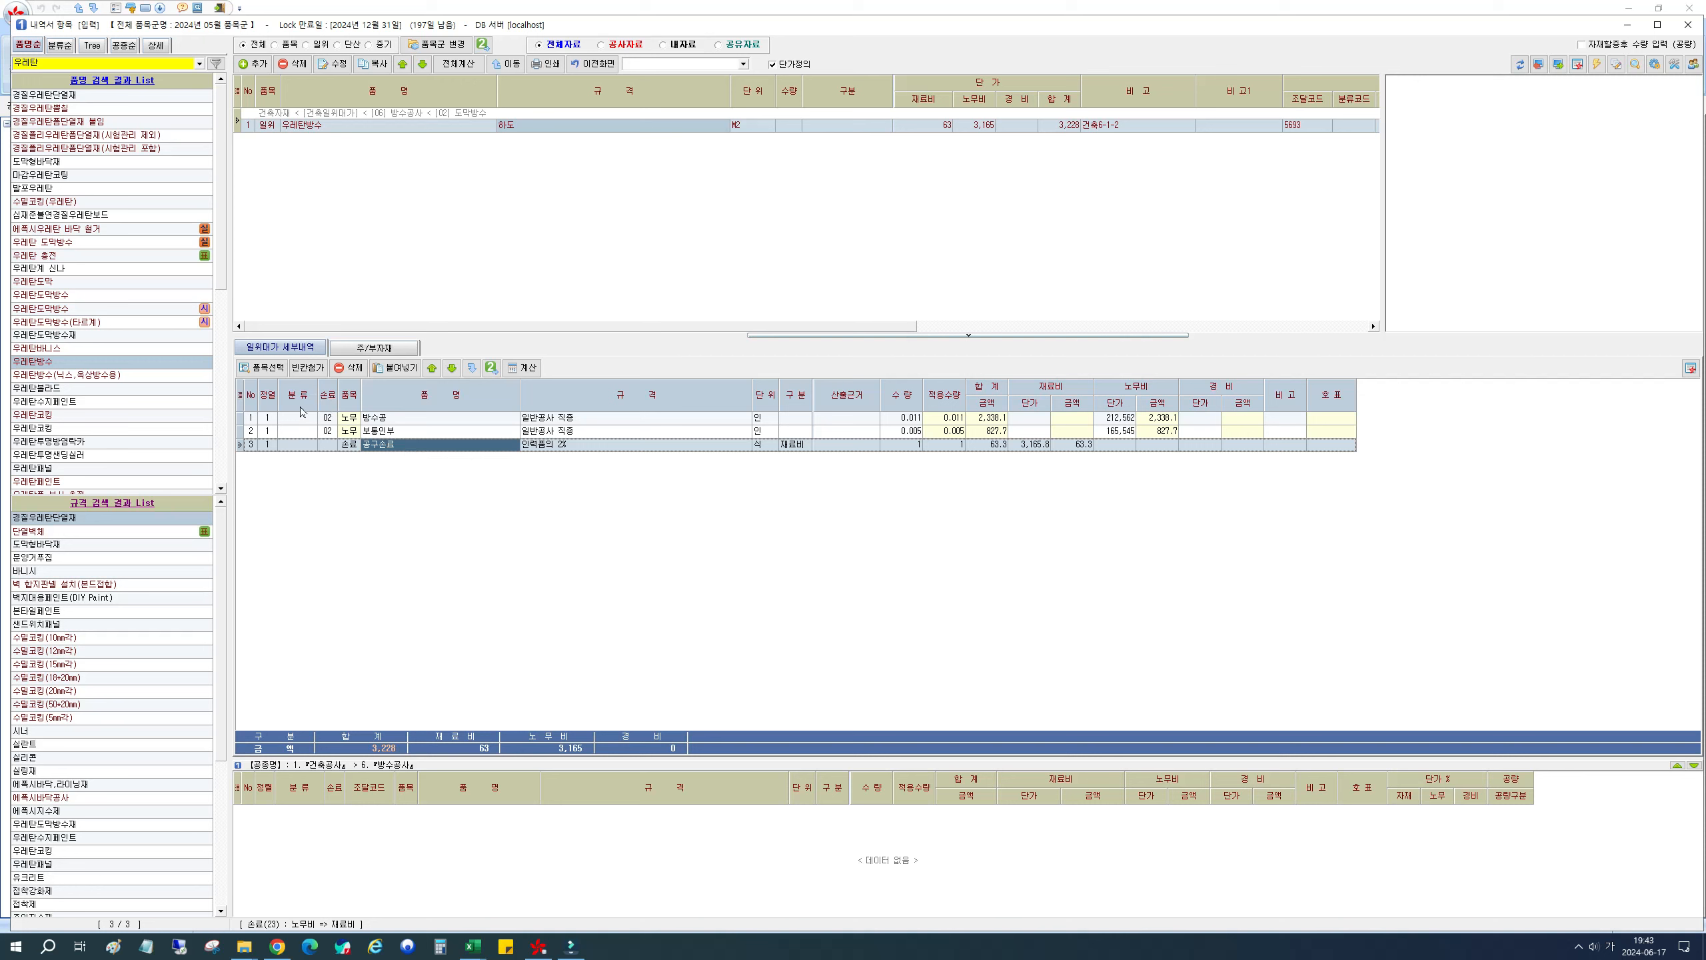
Step: Show the 조달코드 column in the unit-price breakdown
{"action": "left_click", "coordinate": [240, 394]}
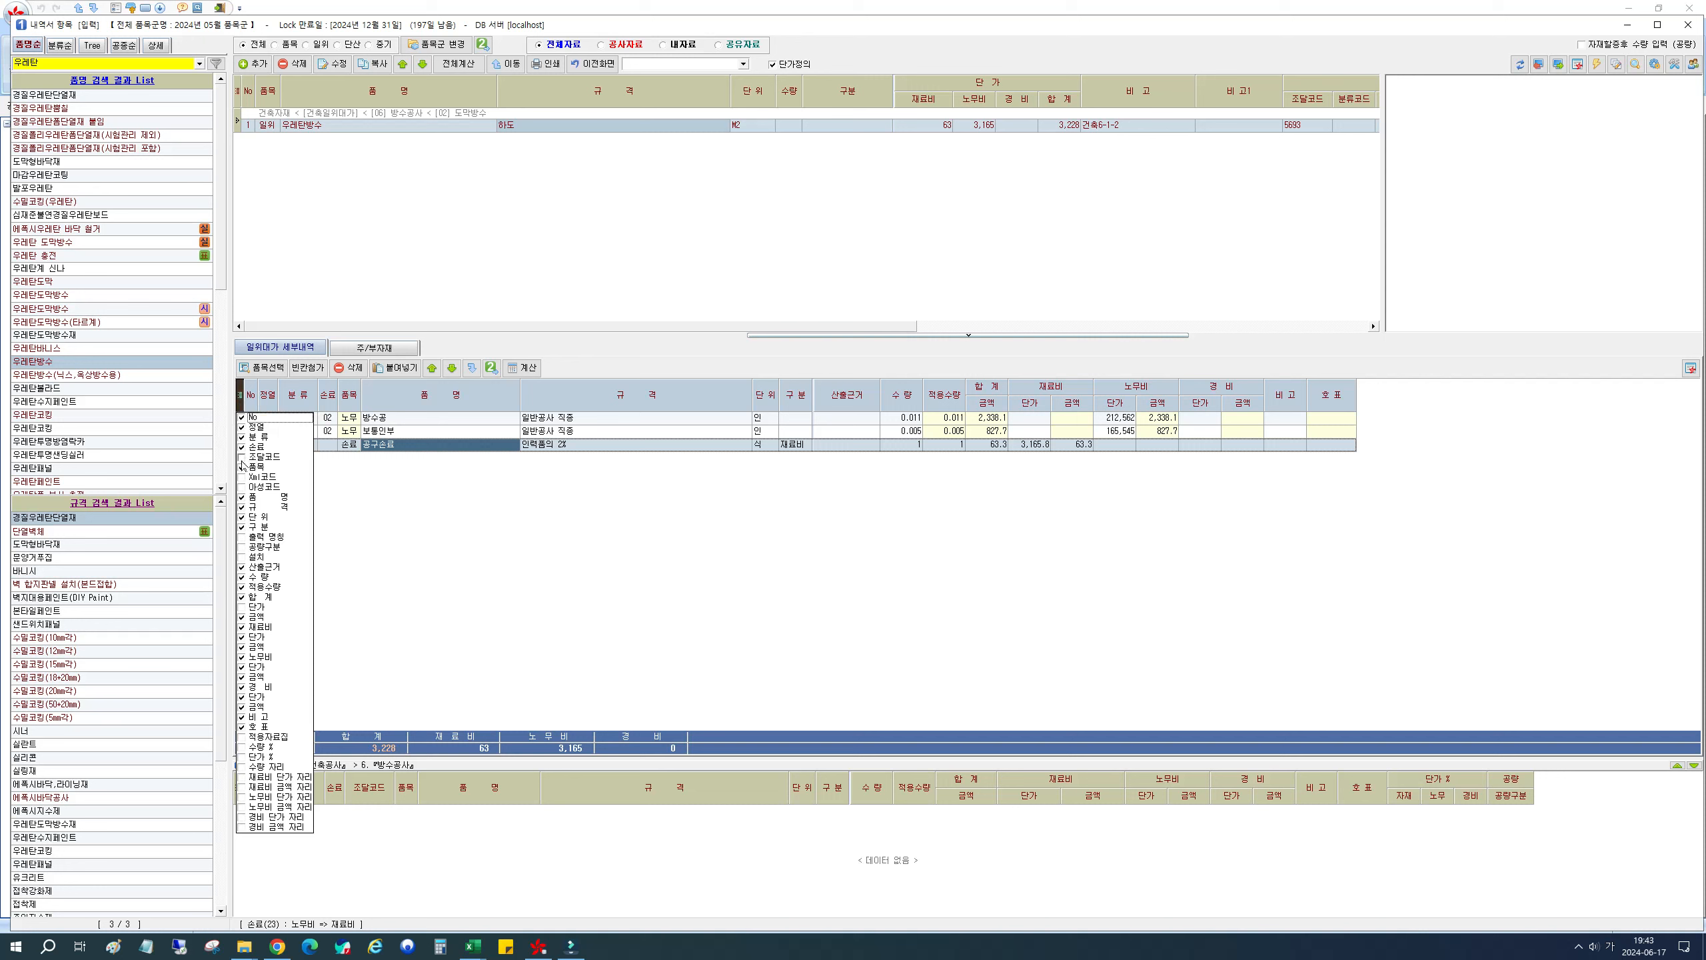
{"action": "left_click", "coordinate": [242, 466]}
{"action": "left_click", "coordinate": [243, 457]}
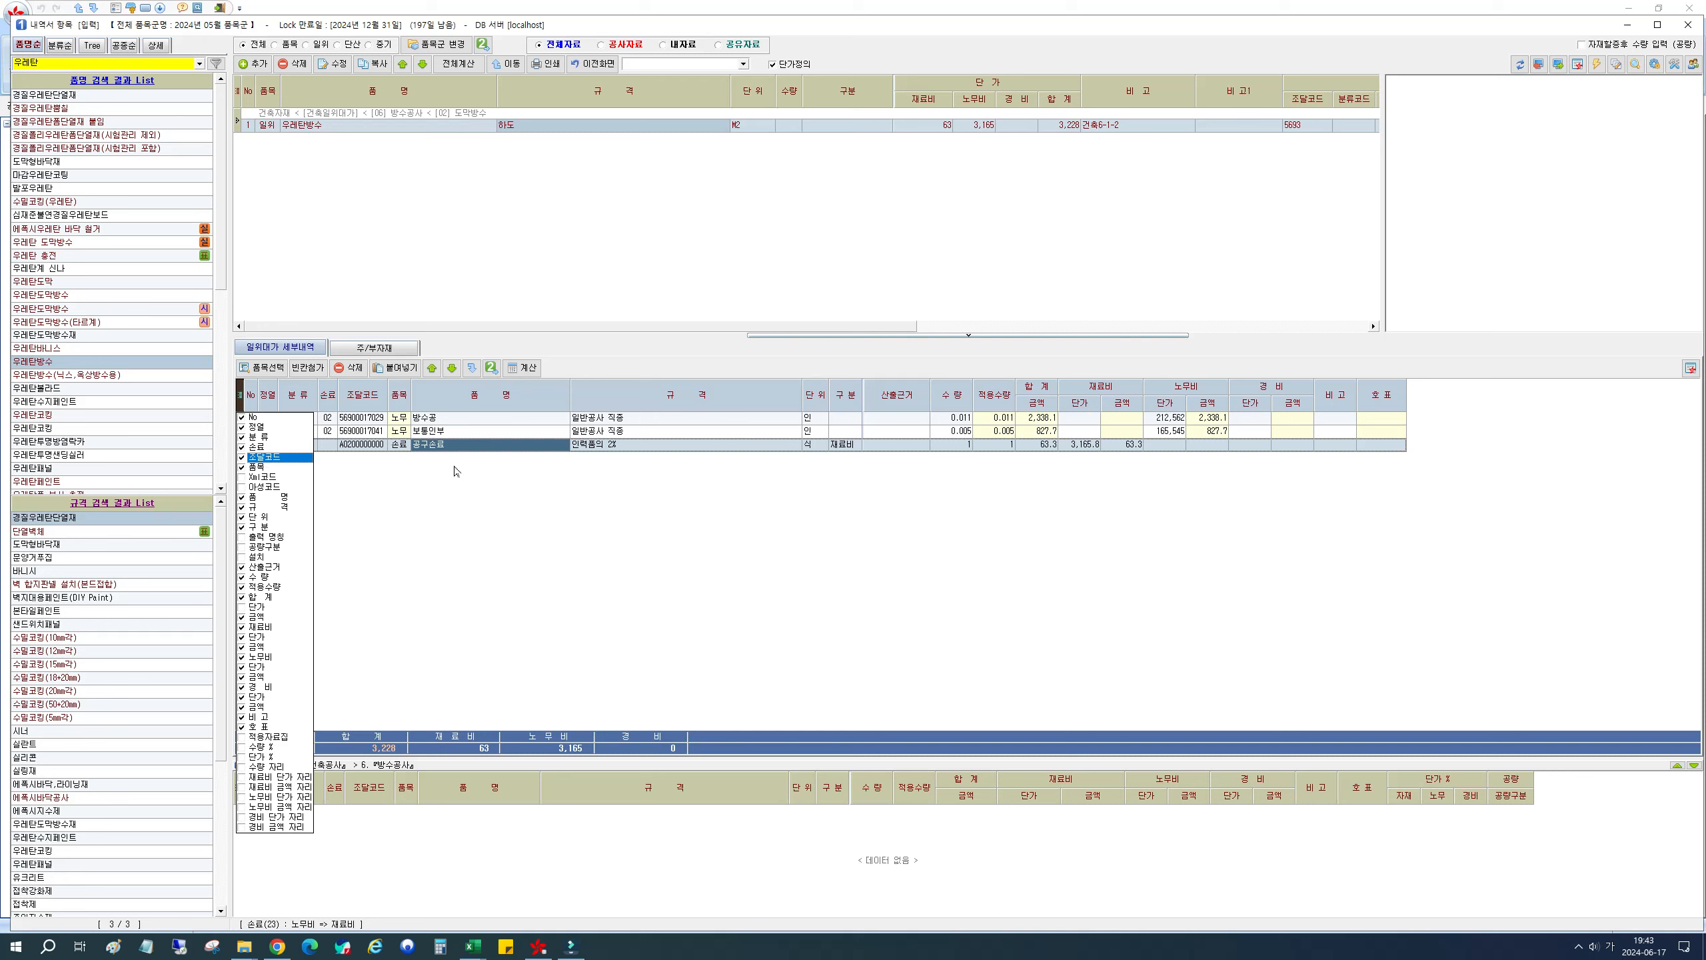
{"action": "left_click", "coordinate": [388, 463]}
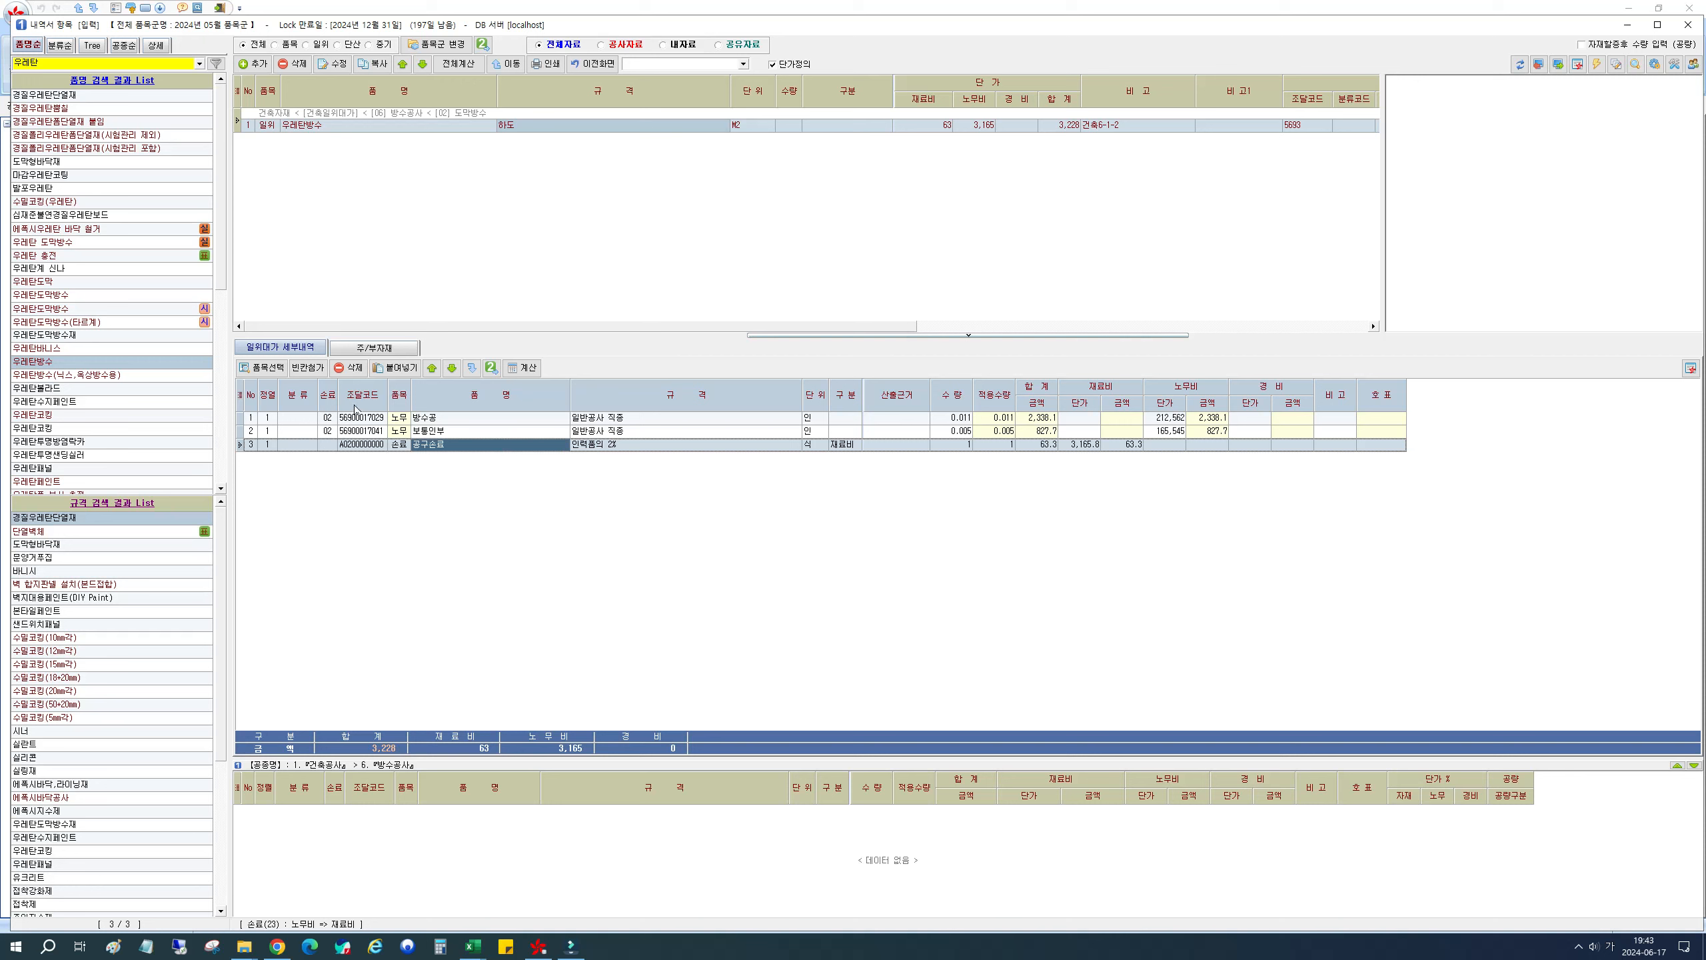
Step: Shorten the 공구손료 row's 조달코드 to A02
{"action": "left_click", "coordinate": [352, 446]}
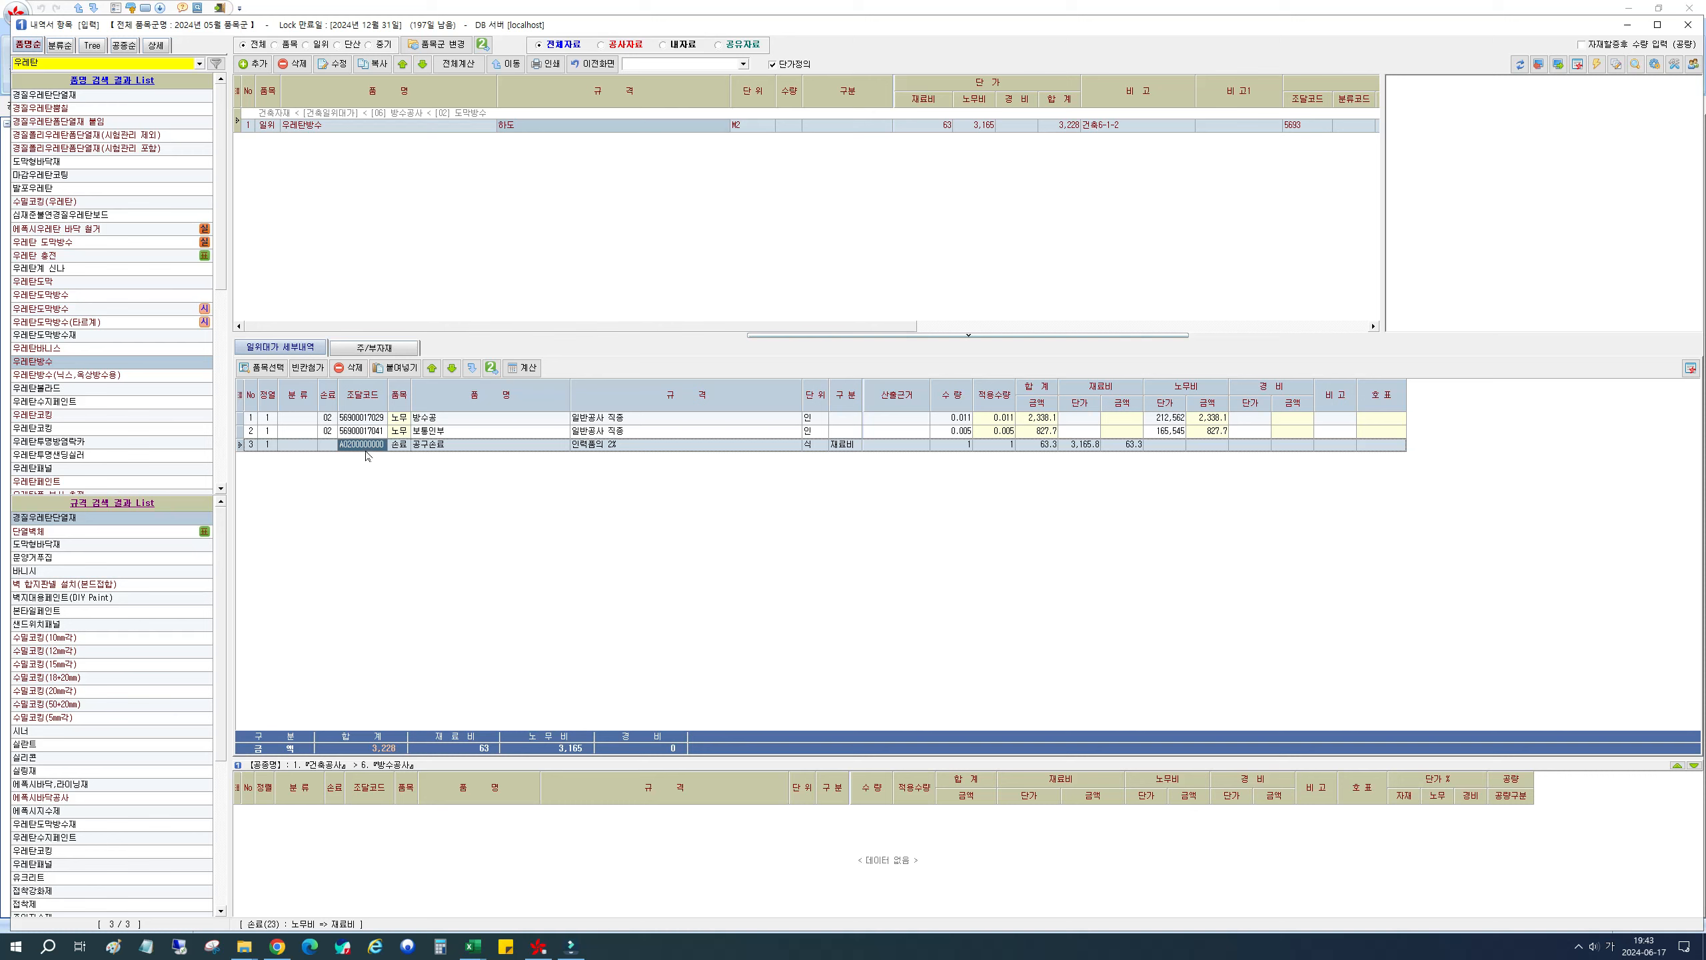
{"action": "left_click_drag", "start_coordinate": [348, 445], "coordinate": [454, 455]}
{"action": "type", "text": "2"}
{"action": "key", "text": "Return"}
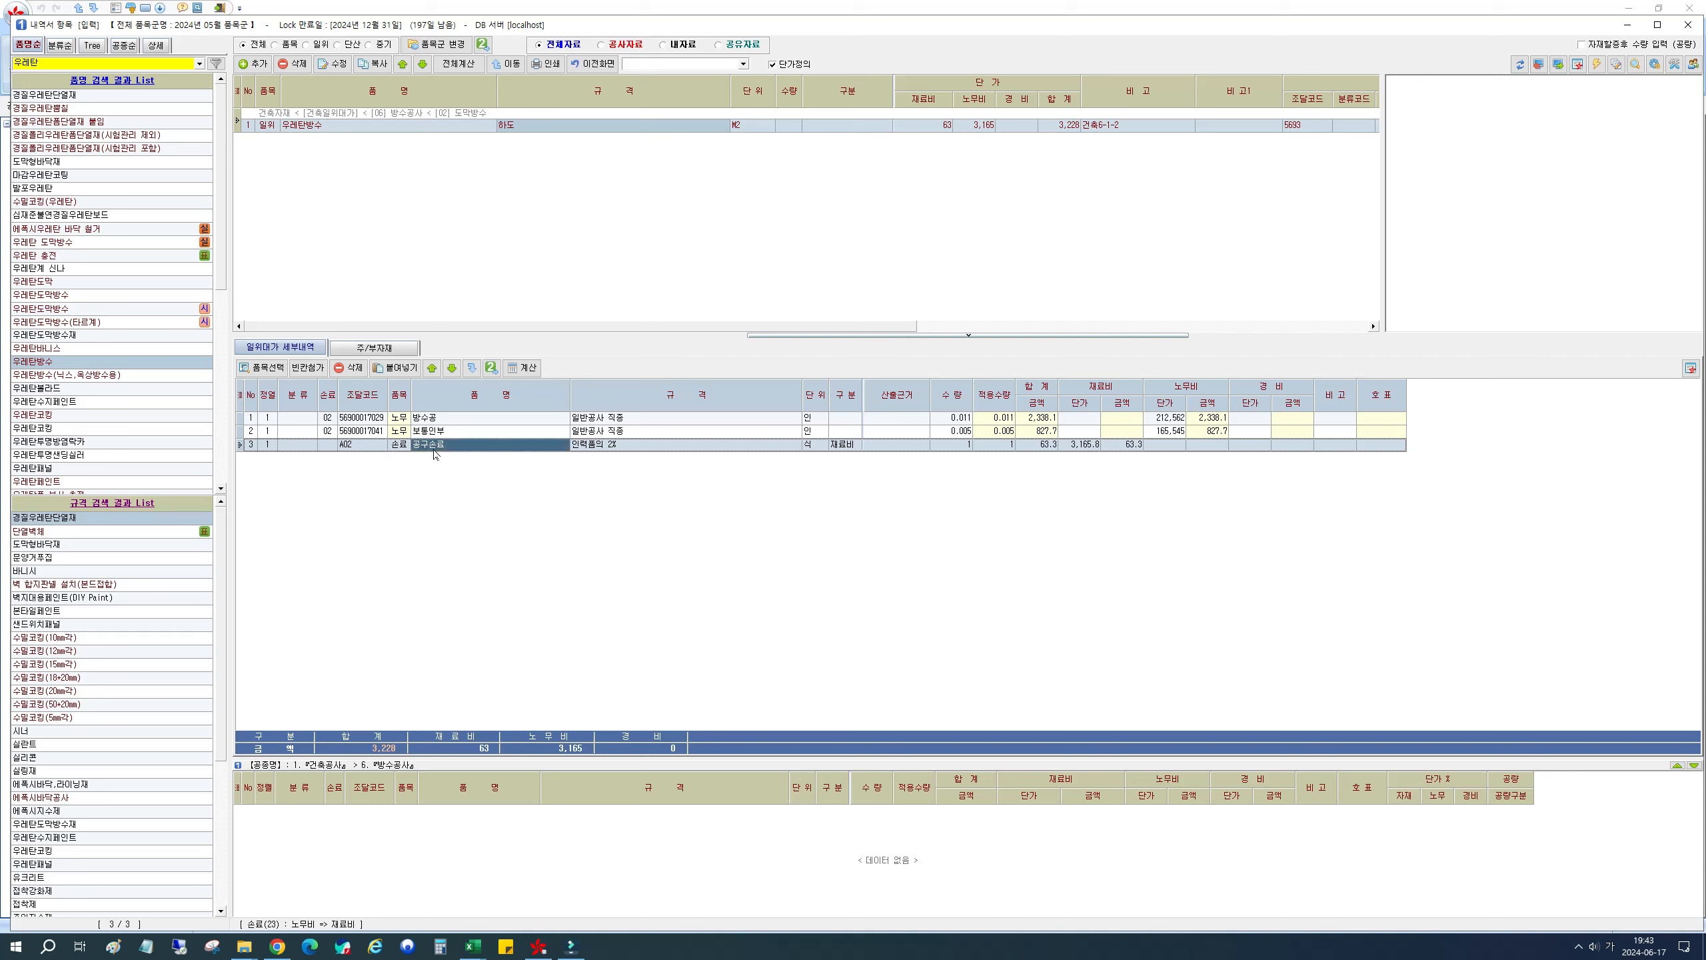
{"action": "left_click", "coordinate": [362, 446]}
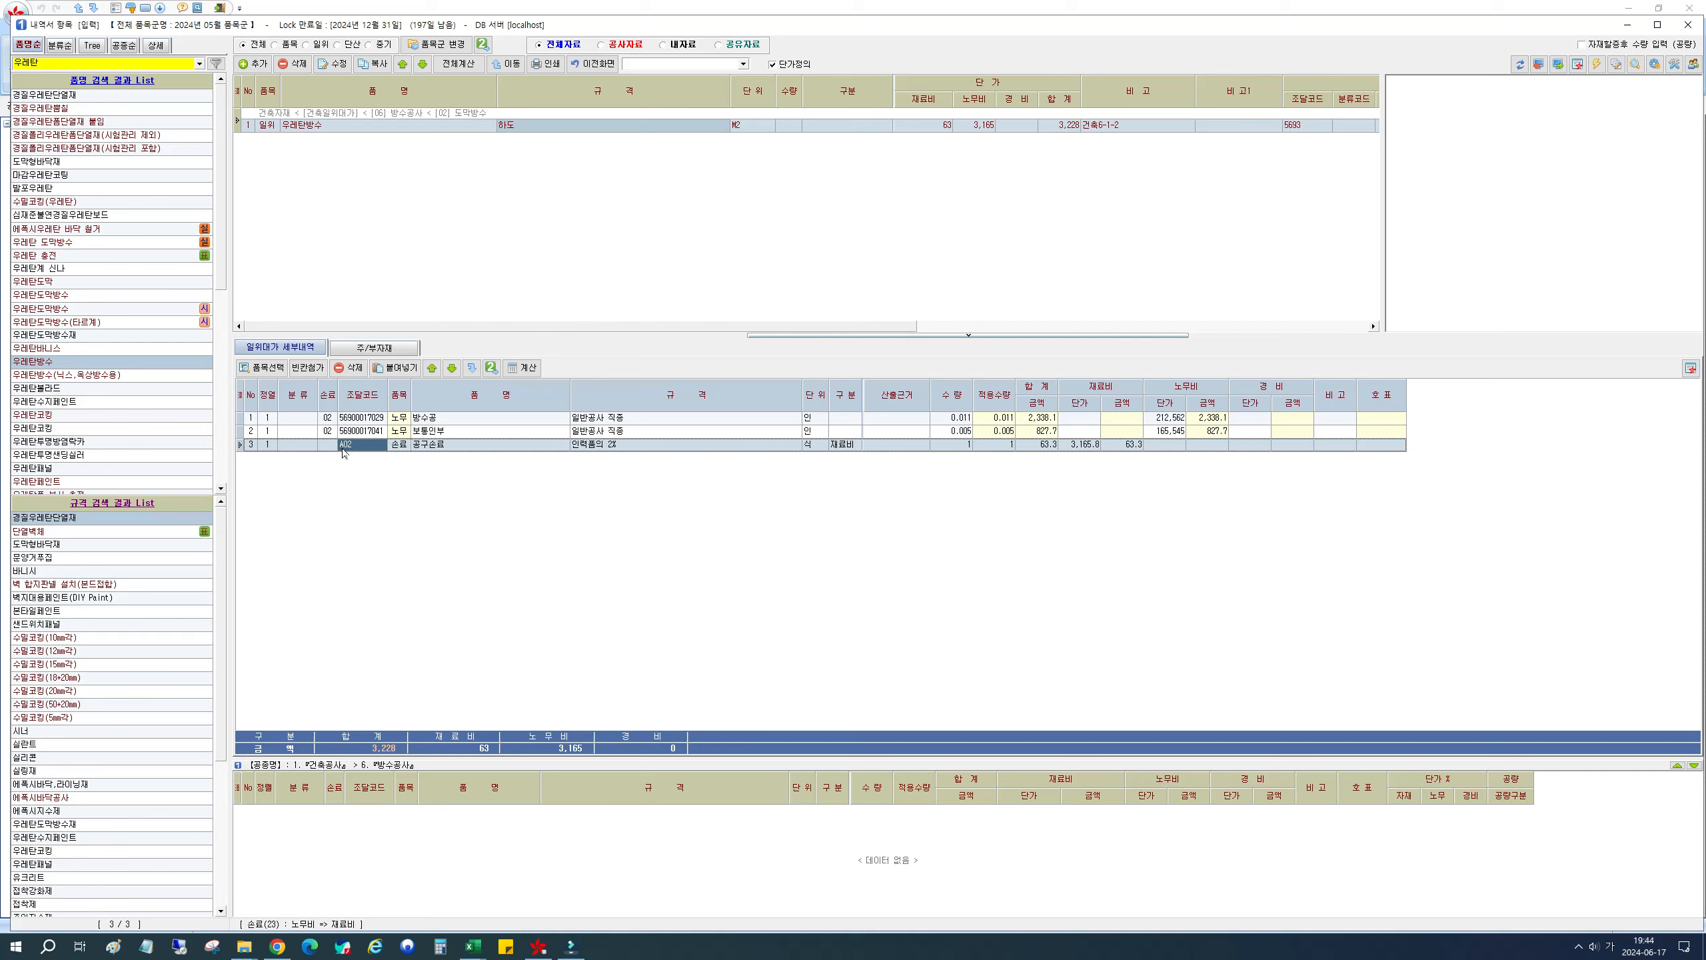
{"action": "left_click", "coordinate": [396, 448]}
{"action": "left_click", "coordinate": [374, 447]}
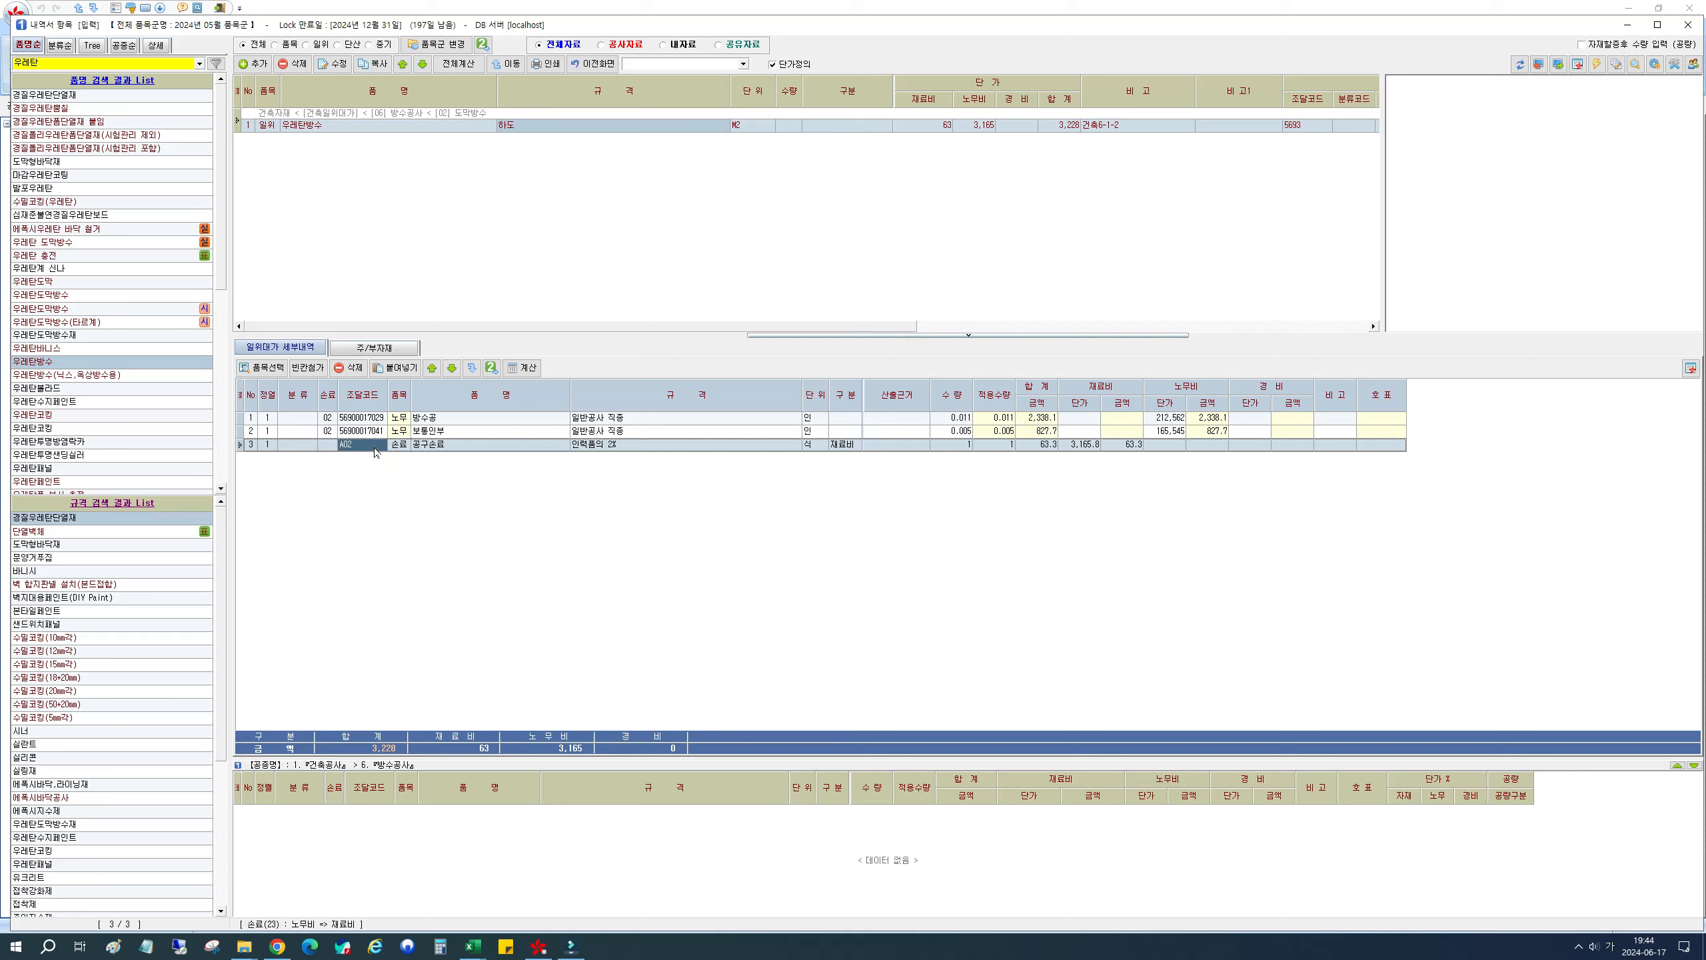
Step: Set the 손료 code of the 보통인부 row to 04
{"action": "left_click", "coordinate": [327, 430]}
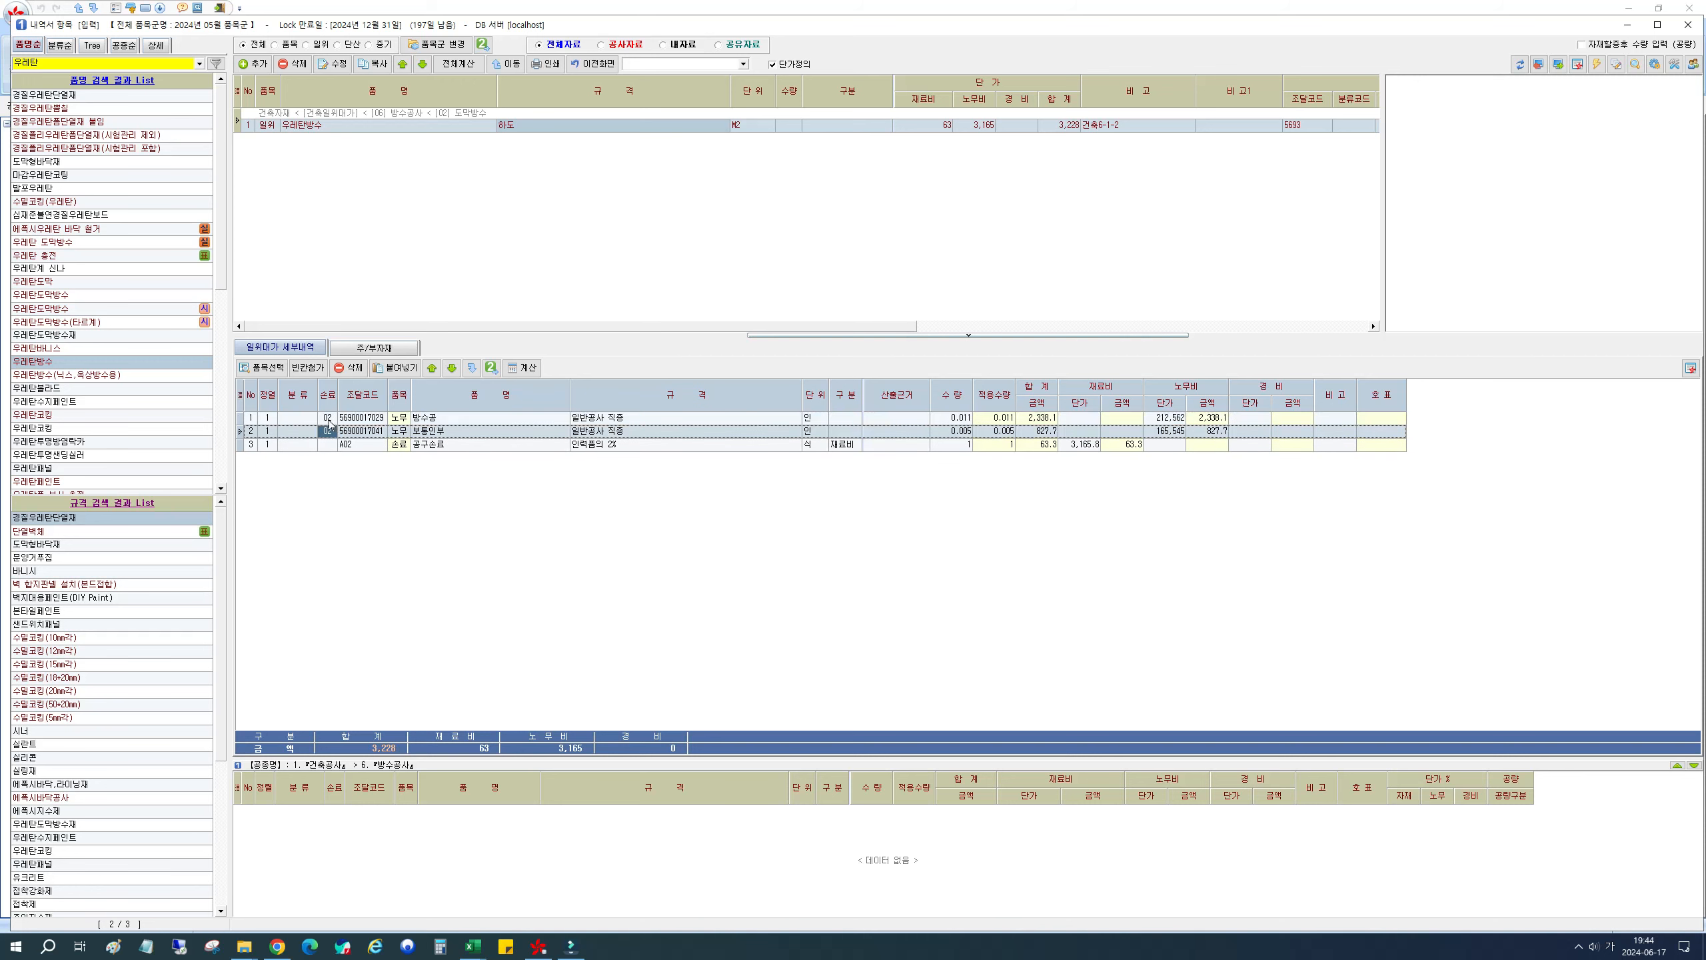
{"action": "left_click", "coordinate": [345, 445]}
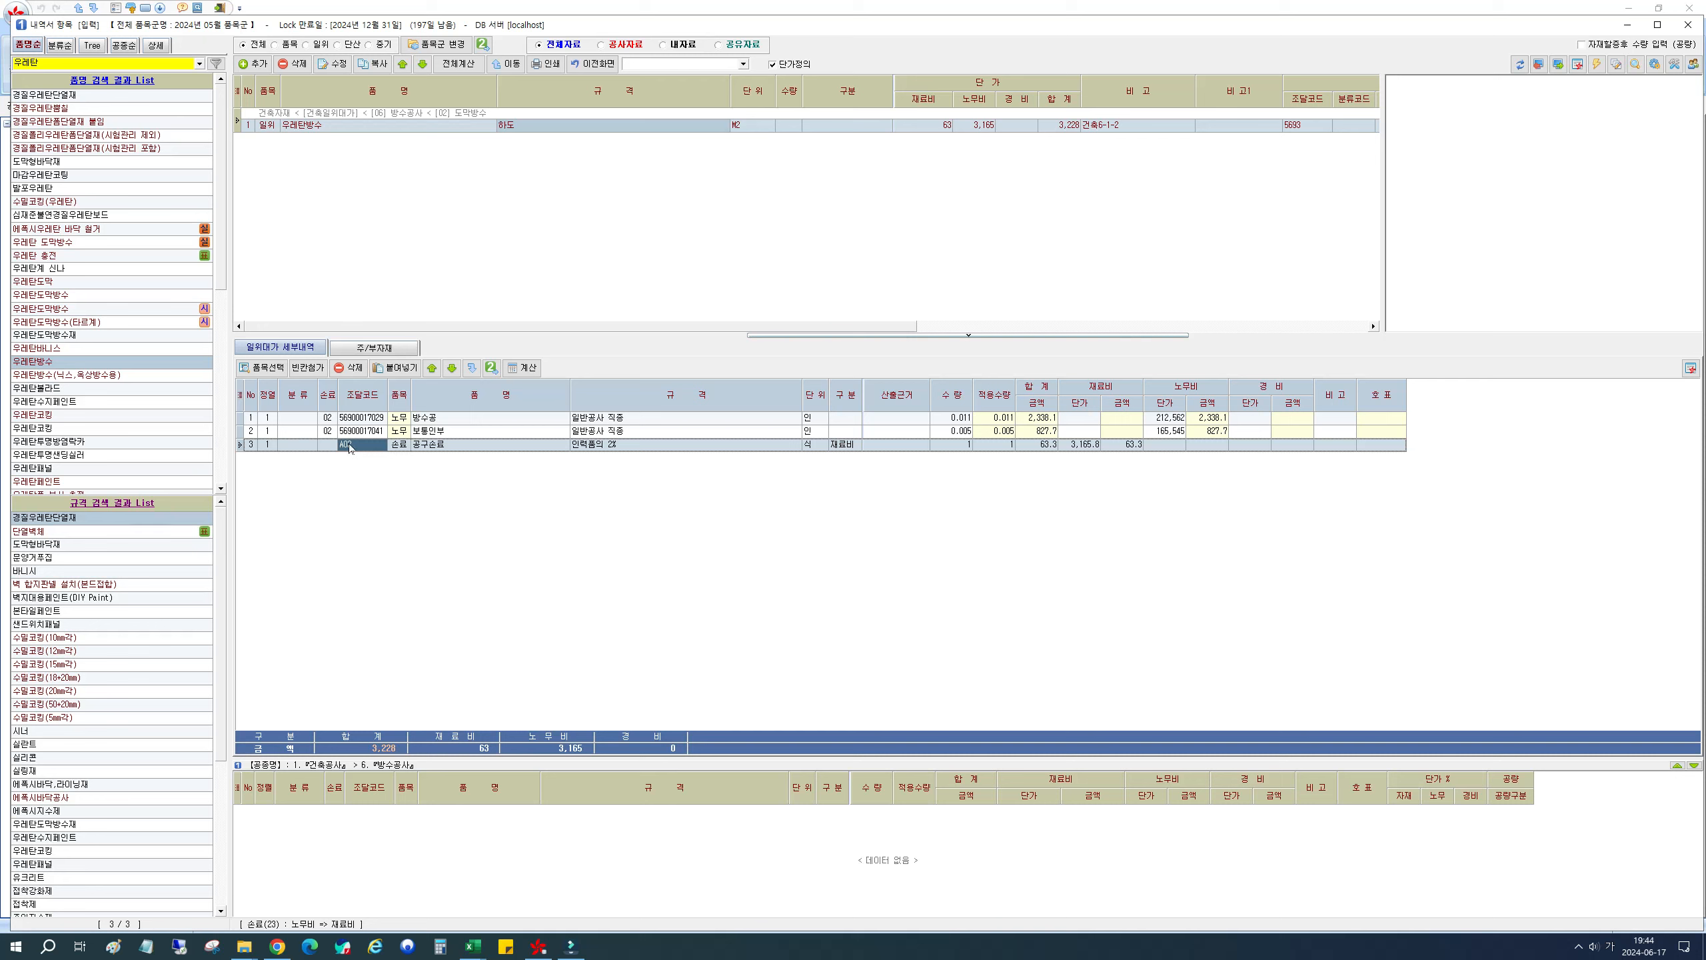
{"action": "left_click", "coordinate": [327, 431]}
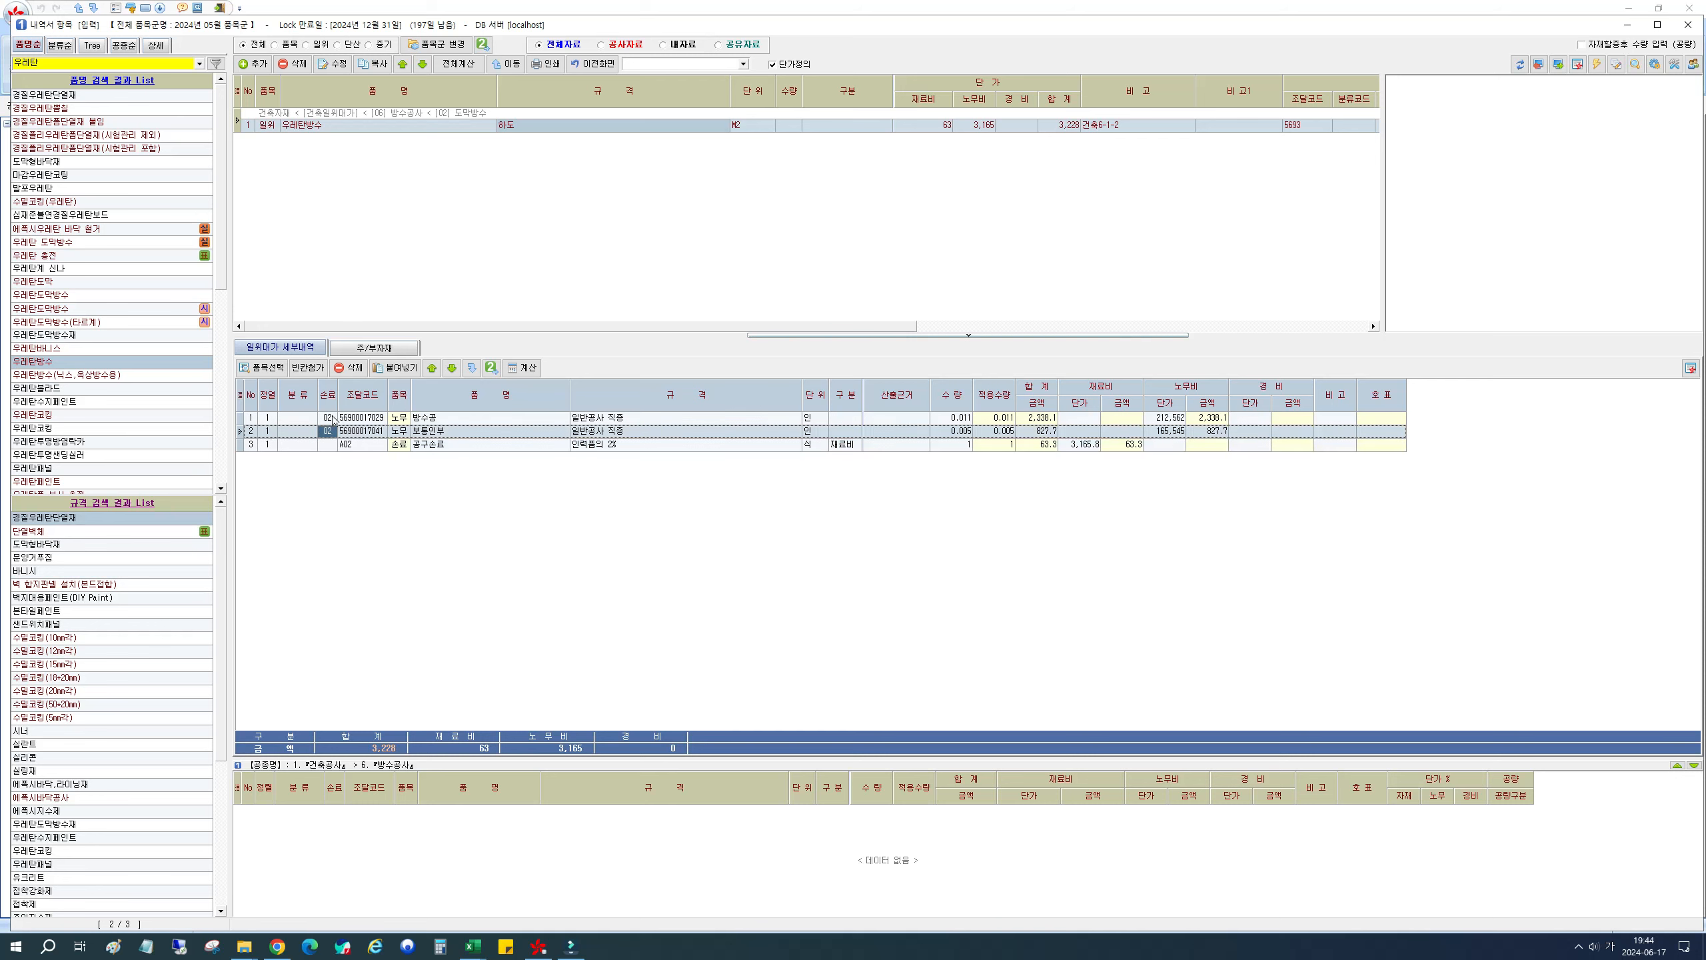
{"action": "type", "text": "04"}
{"action": "key", "text": "Return"}
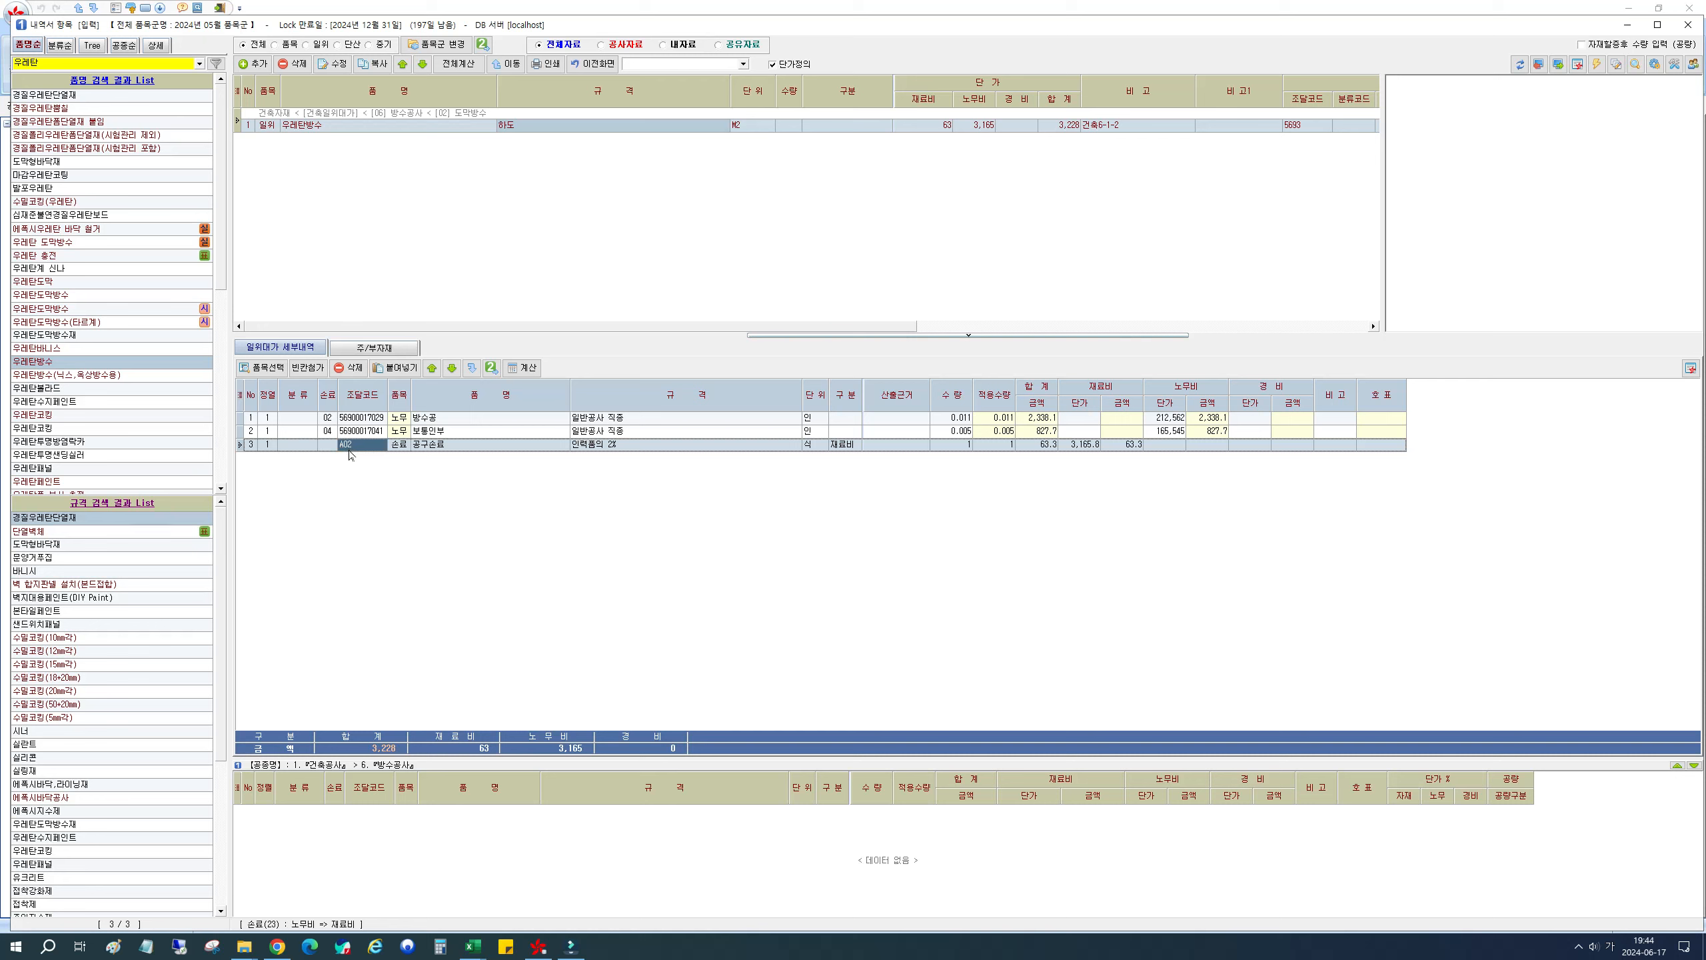
Step: Recalculate the breakdown and check the 공구손료 base against the 방수공 labour amount
{"action": "left_click", "coordinate": [327, 417]}
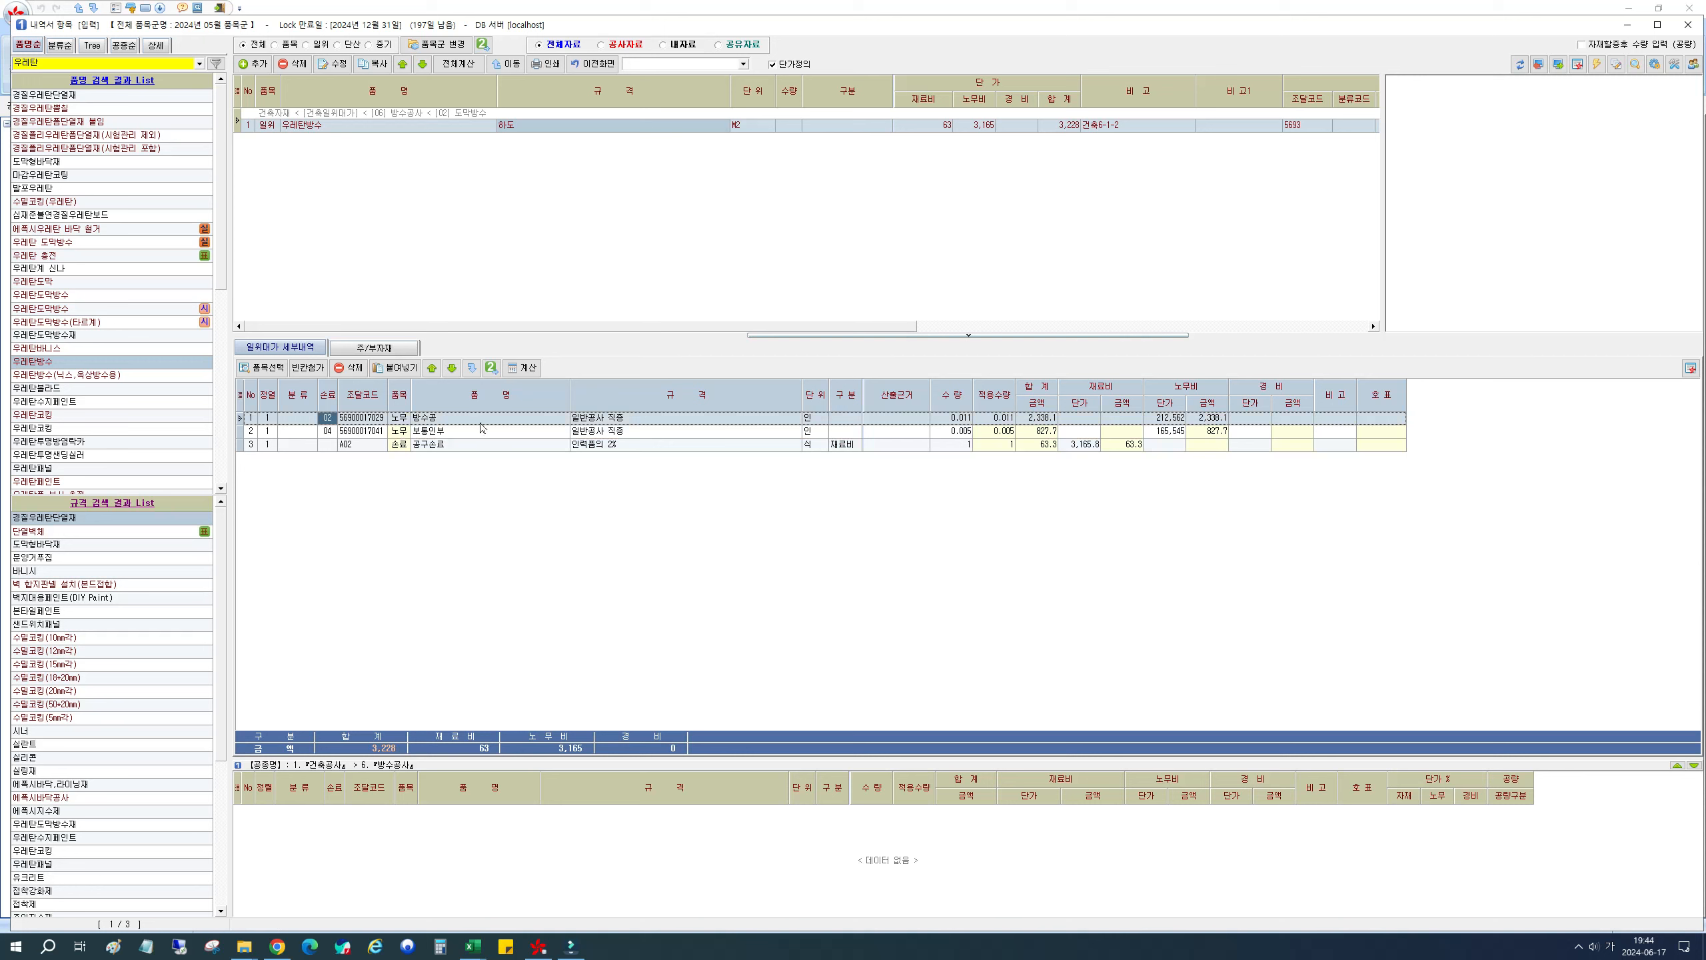
{"action": "left_click", "coordinate": [500, 422]}
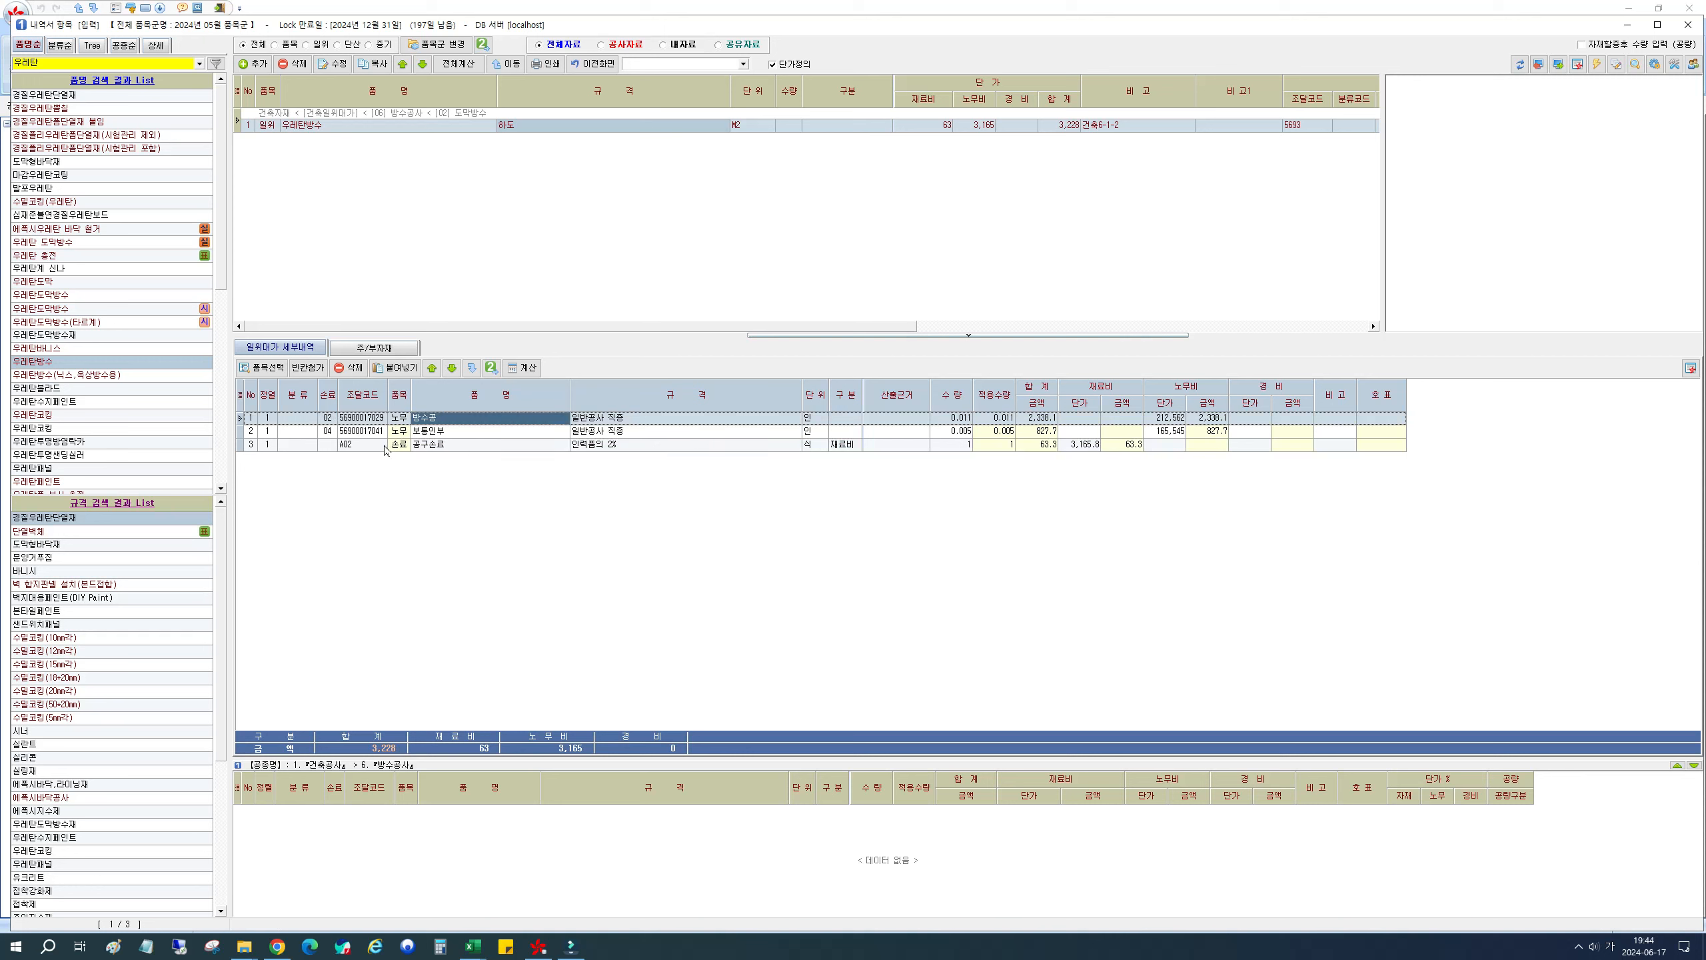
{"action": "left_click", "coordinate": [1121, 444]}
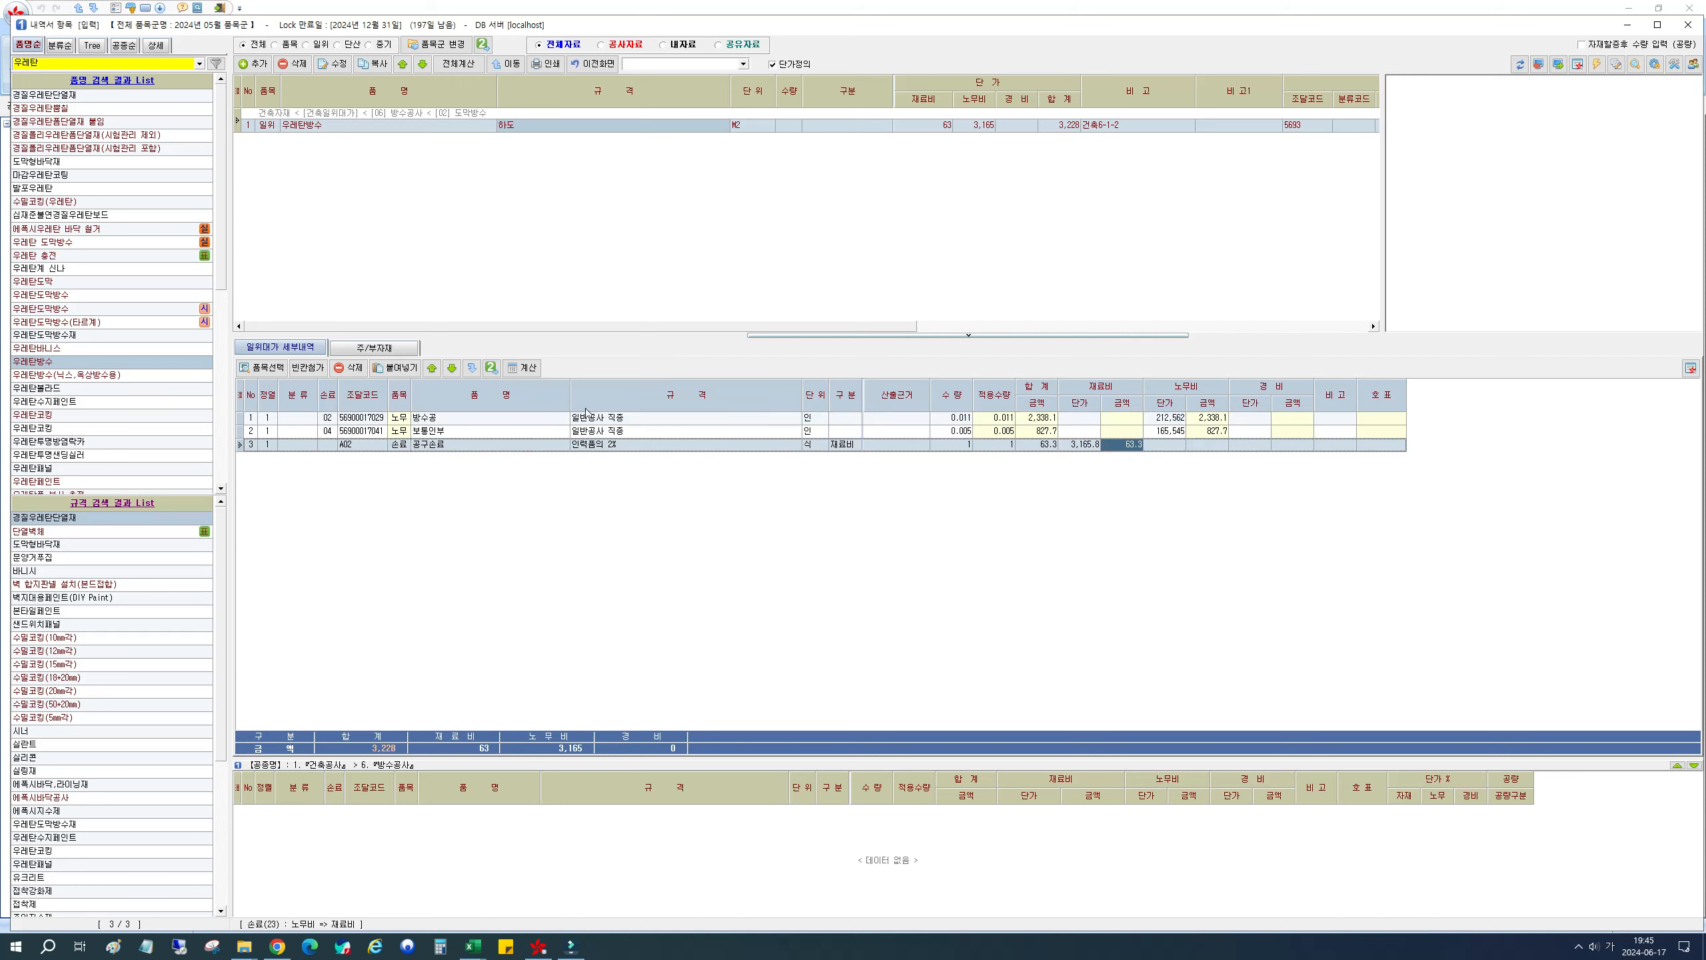
{"action": "left_click", "coordinate": [522, 367]}
{"action": "left_click", "coordinate": [1207, 419]}
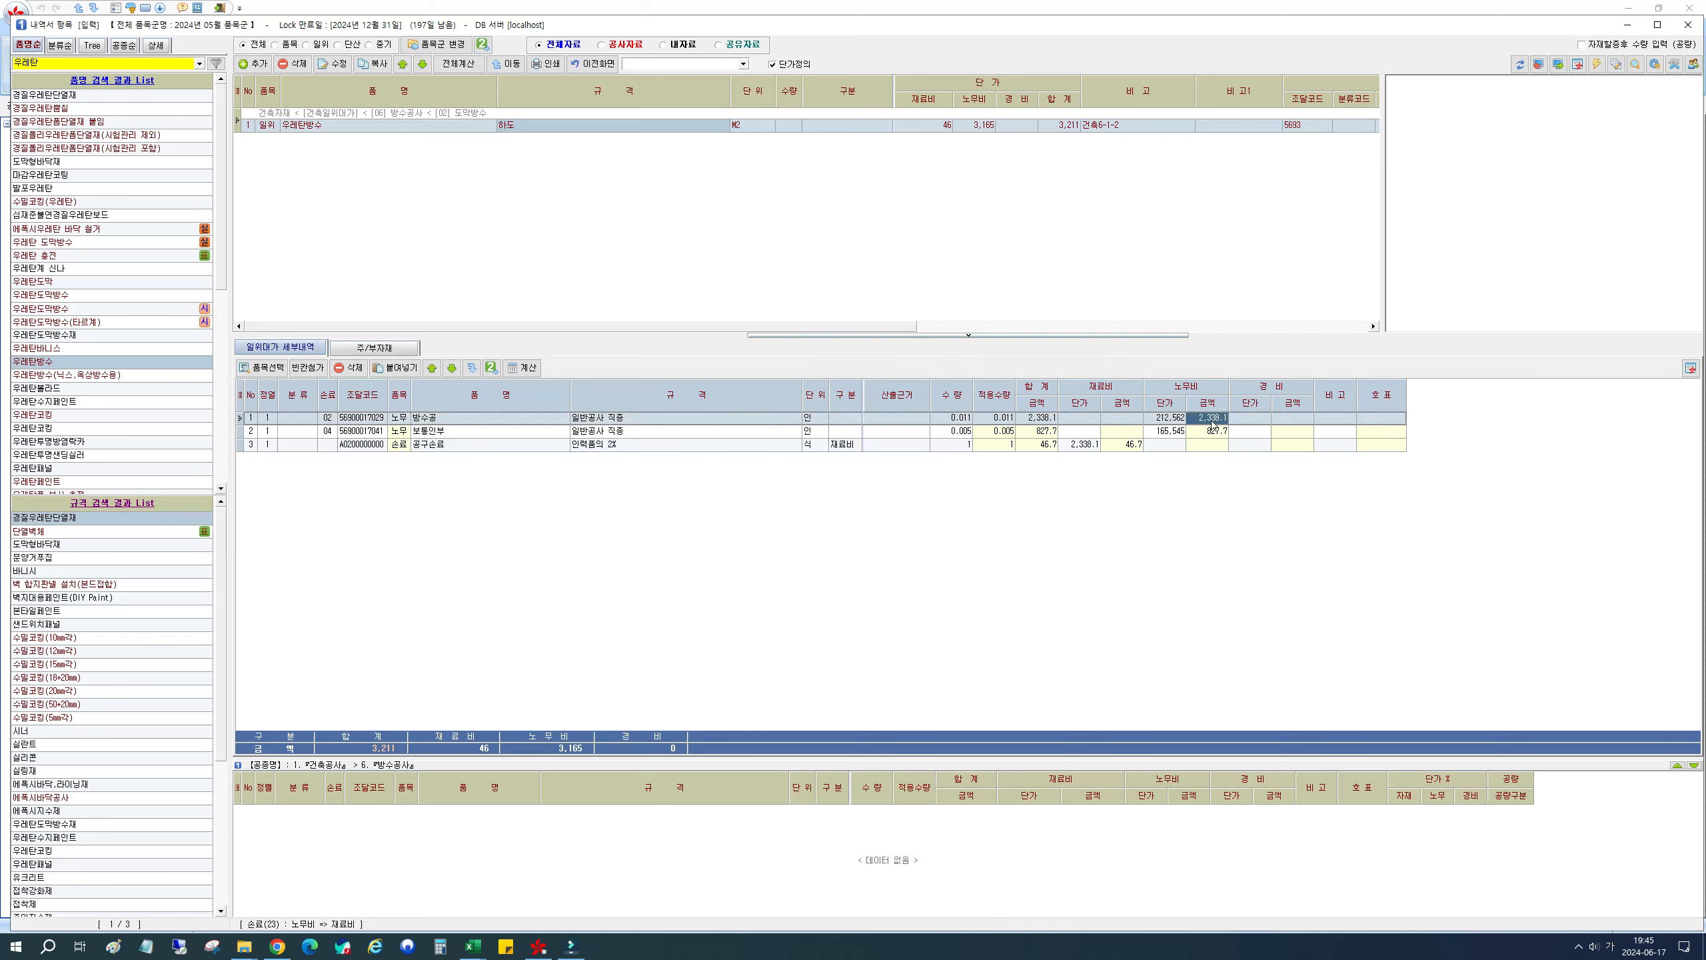
Step: Set the 손료 code of the 보통인부 row to 02, recalculate the breakdown and check the 공구손료 material amount
{"action": "left_click", "coordinate": [1078, 449]}
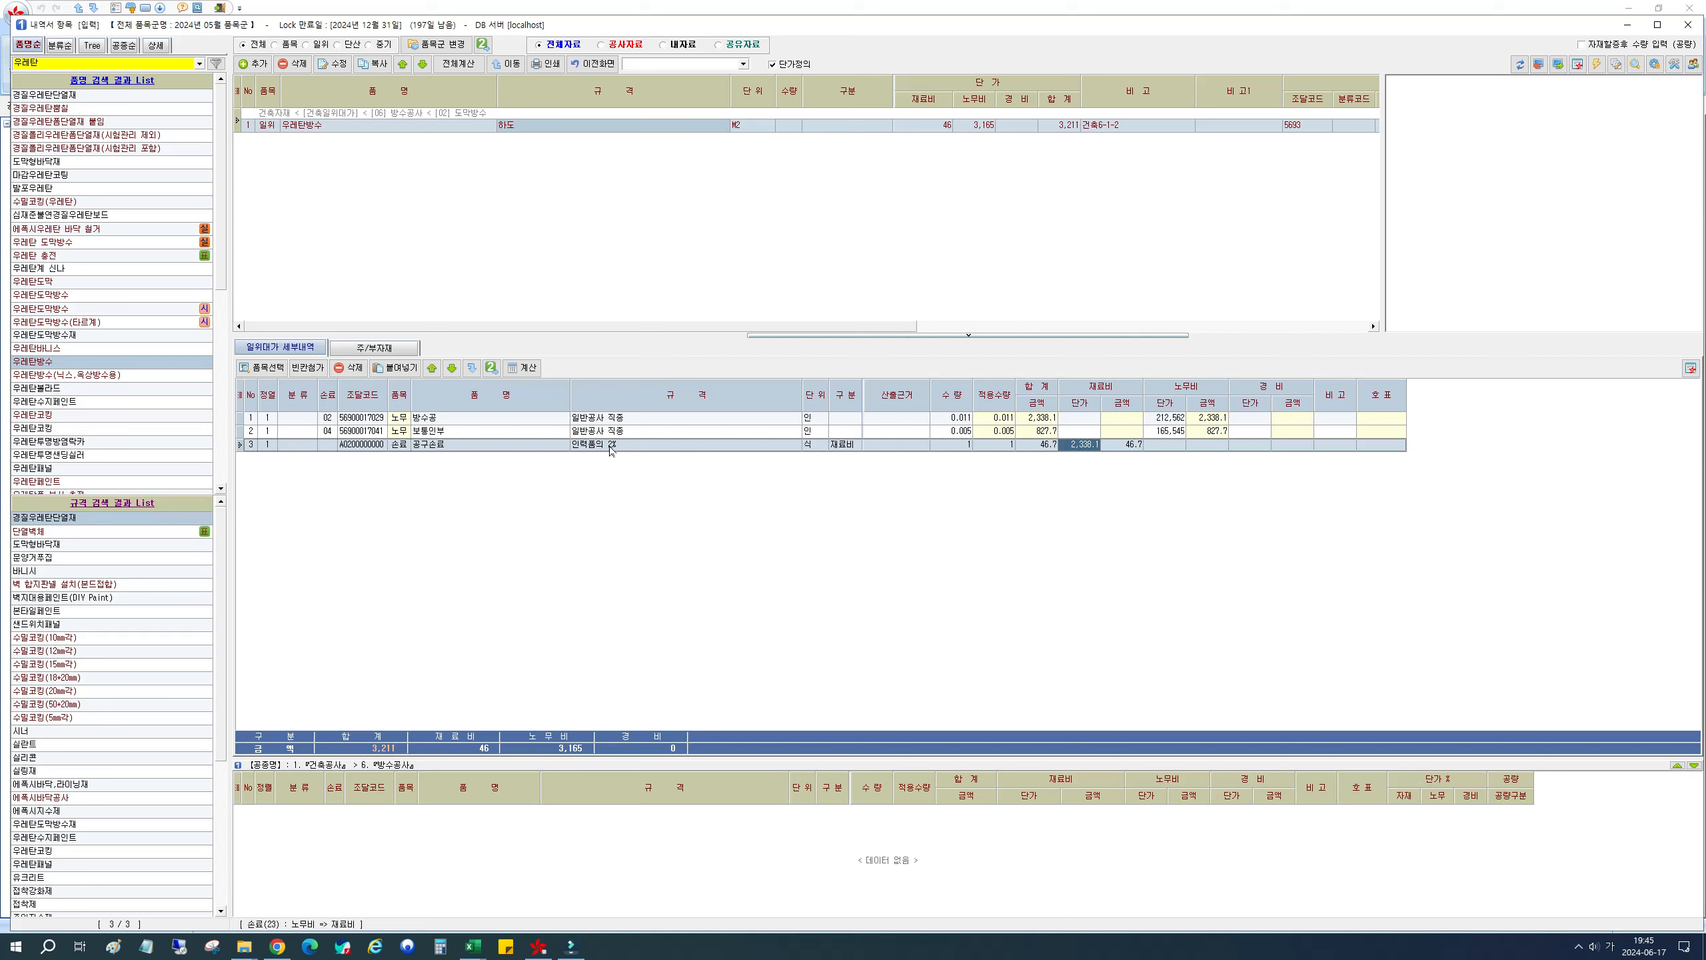
{"action": "left_click", "coordinate": [1138, 447]}
{"action": "left_click", "coordinate": [366, 446]}
{"action": "left_click", "coordinate": [329, 432]}
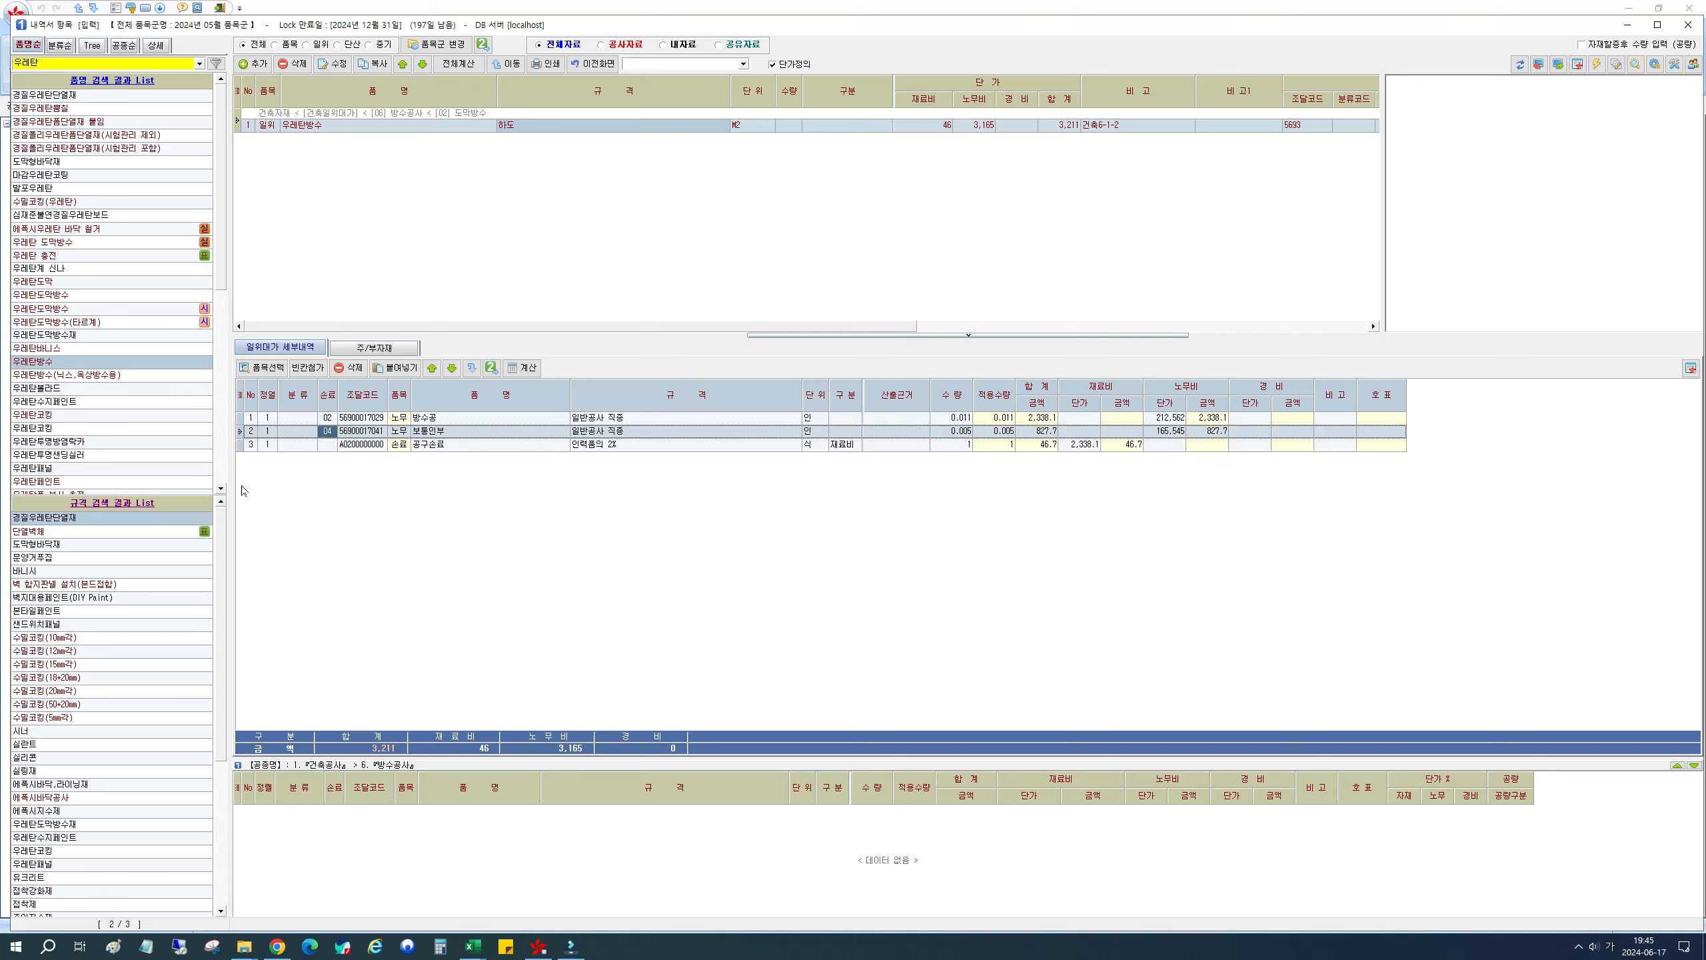
{"action": "type", "text": "02"}
{"action": "key", "text": "Return"}
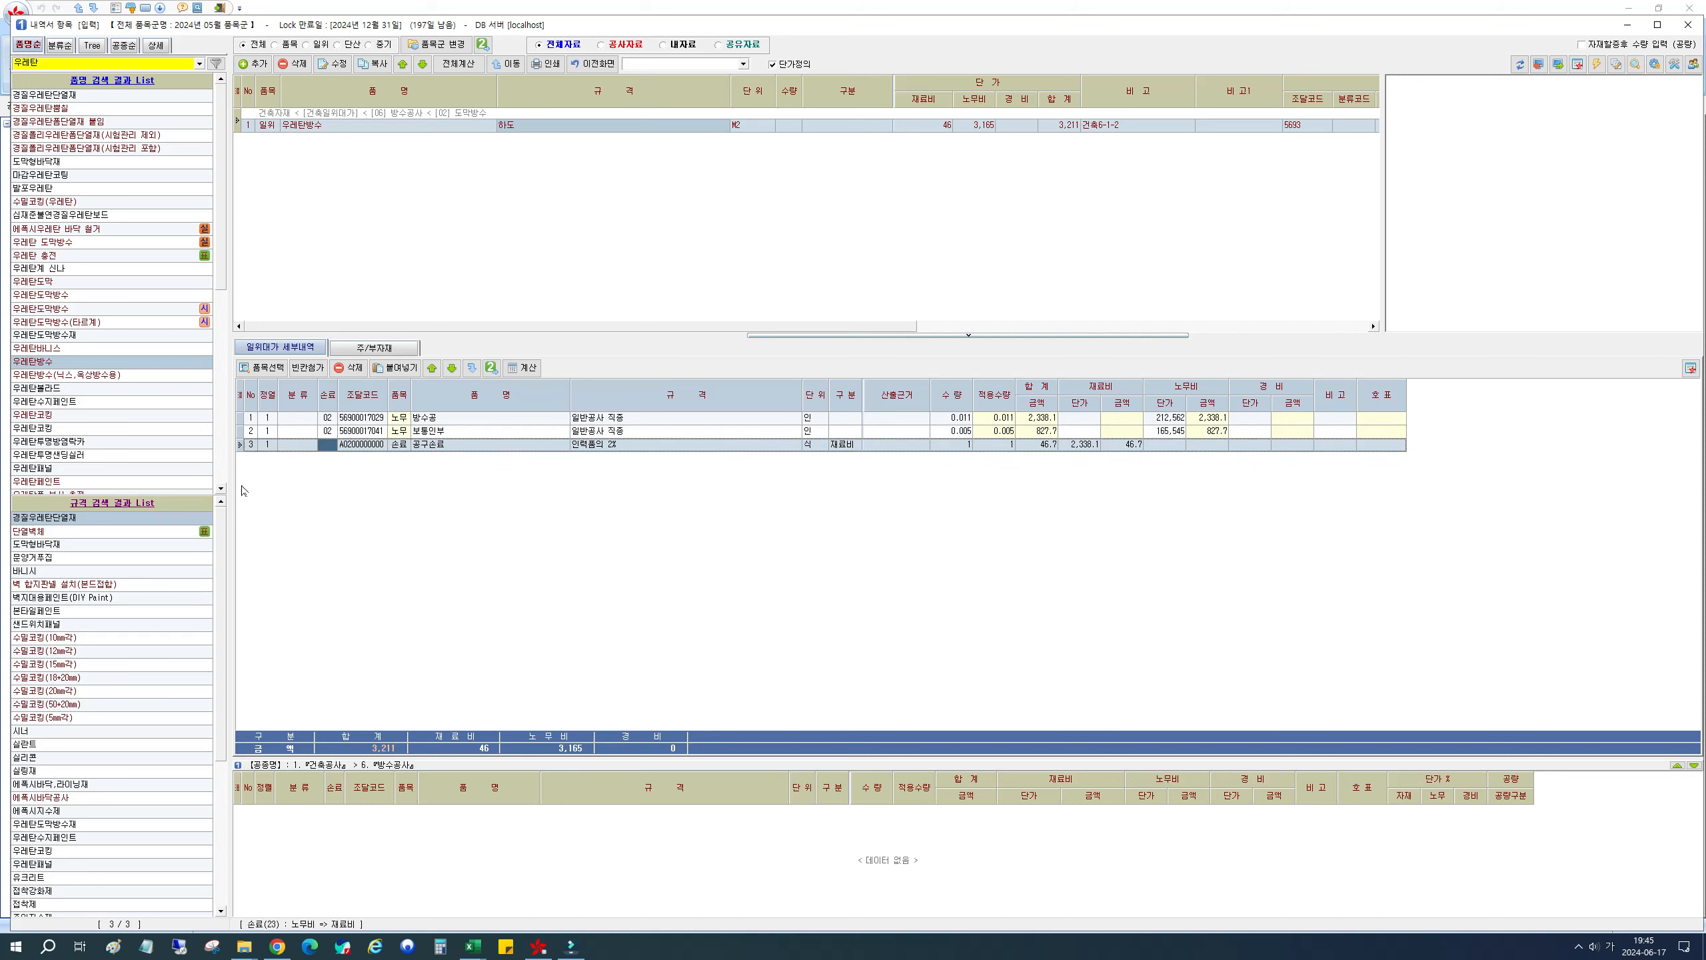
{"action": "left_click", "coordinate": [514, 368]}
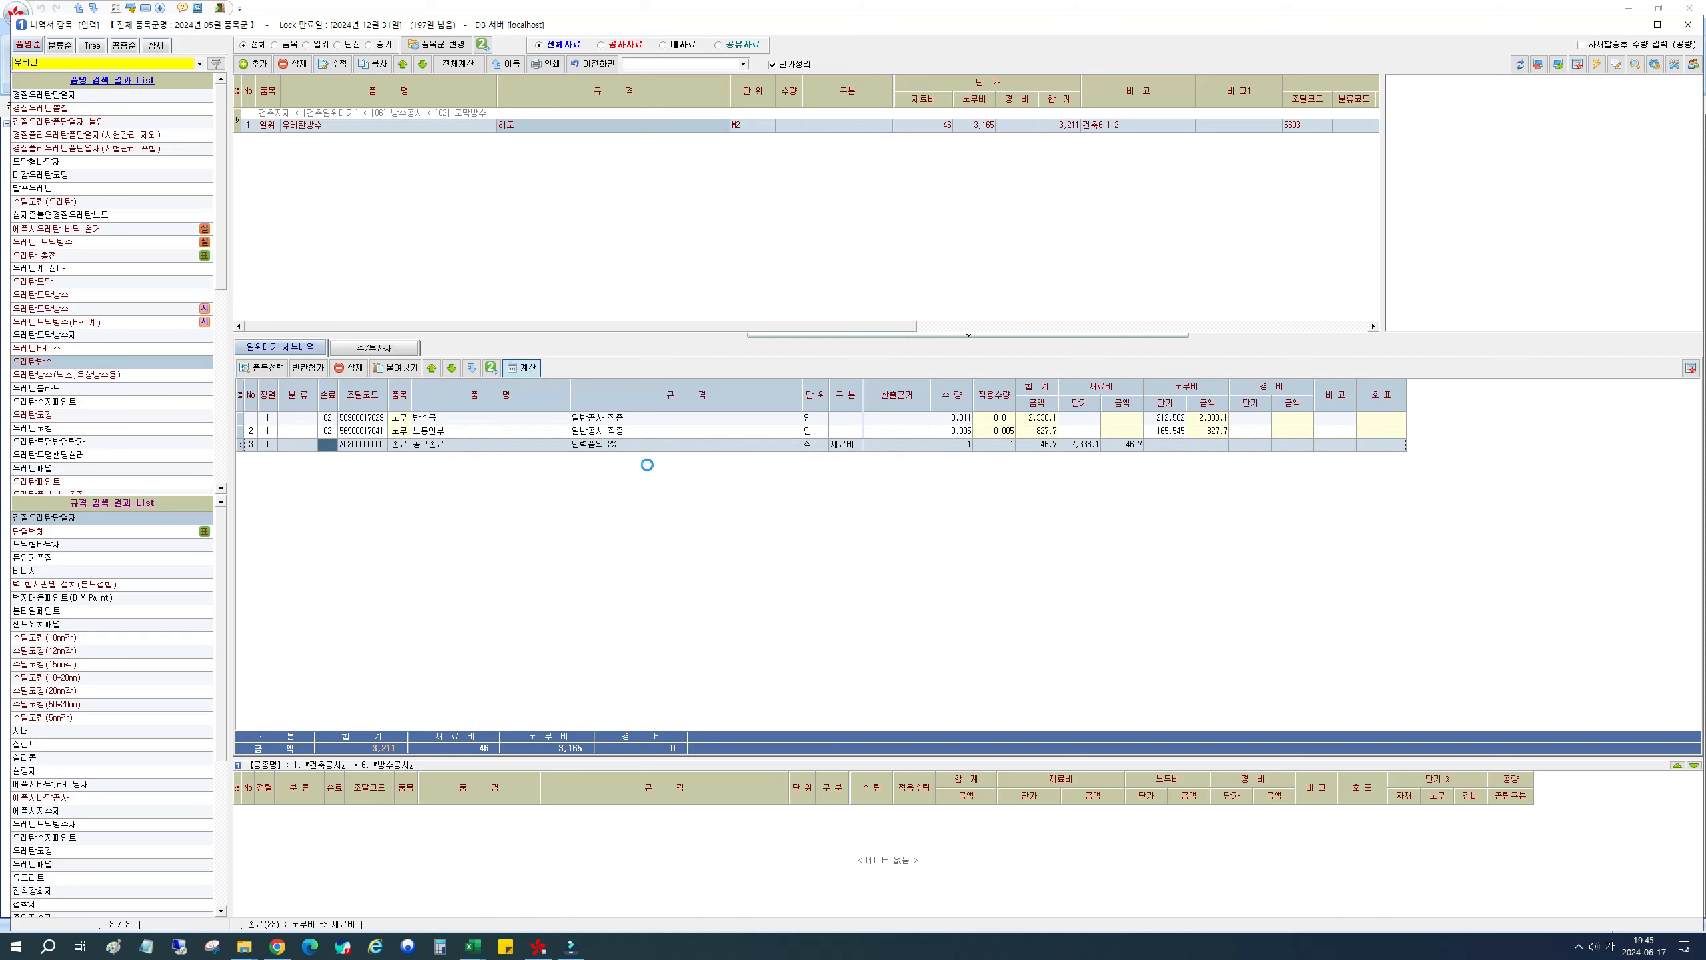
{"action": "left_click", "coordinate": [1120, 445]}
Step: Set the 손료 code of the 보통인부 row to 04 and recalculate the unit-price breakdown
{"action": "left_click", "coordinate": [324, 433]}
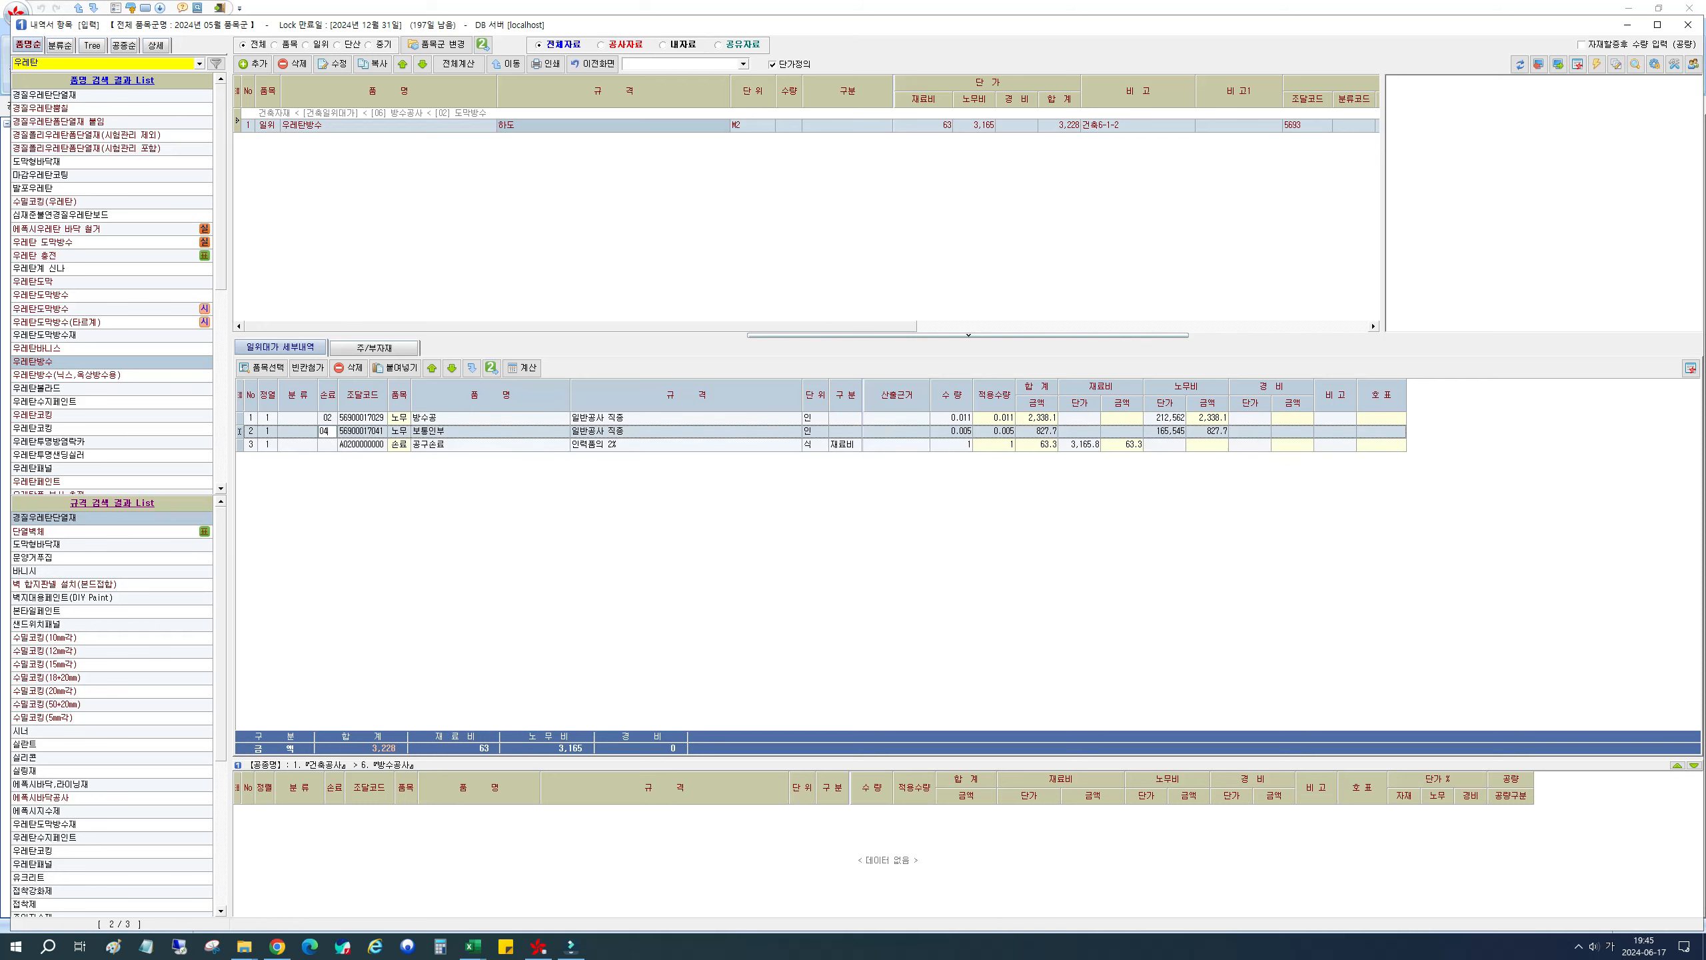
{"action": "key", "text": "Down"}
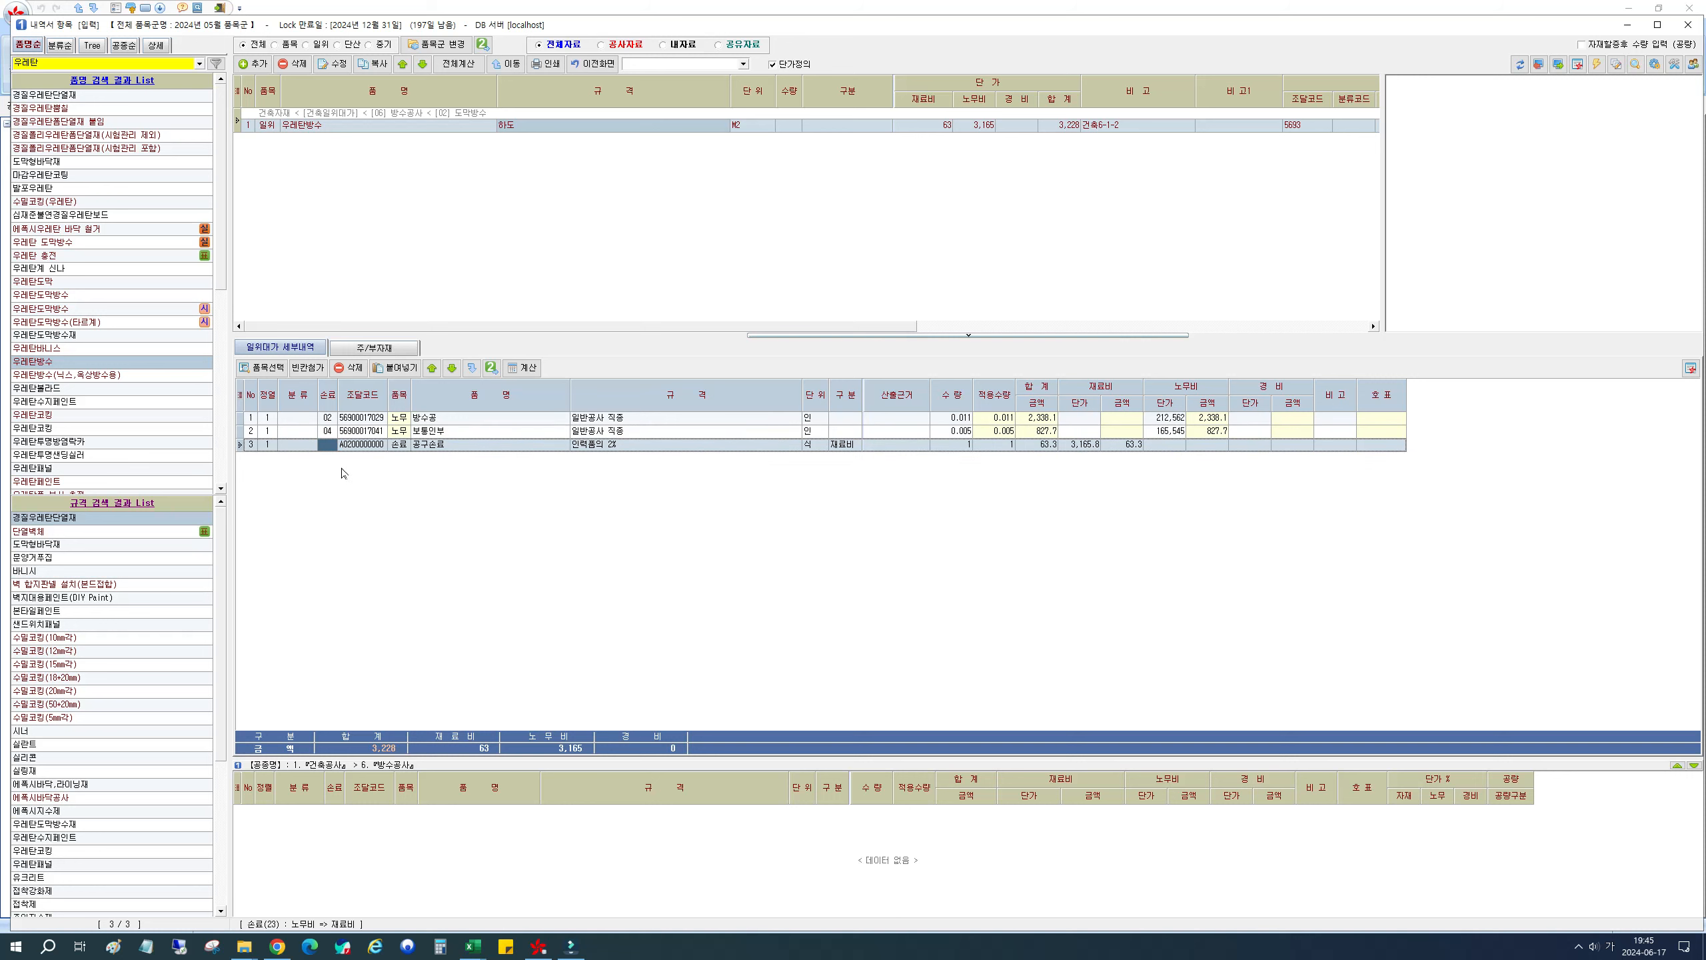
{"action": "left_click", "coordinate": [518, 369]}
Step: Set the 공구손료 row's 조달코드 to A0204, recalculate and check its base for both labour codes
{"action": "left_click", "coordinate": [366, 448]}
{"action": "left_click", "coordinate": [352, 449]}
{"action": "type", "text": "0204"}
{"action": "key", "text": "Return"}
{"action": "left_click", "coordinate": [445, 446]}
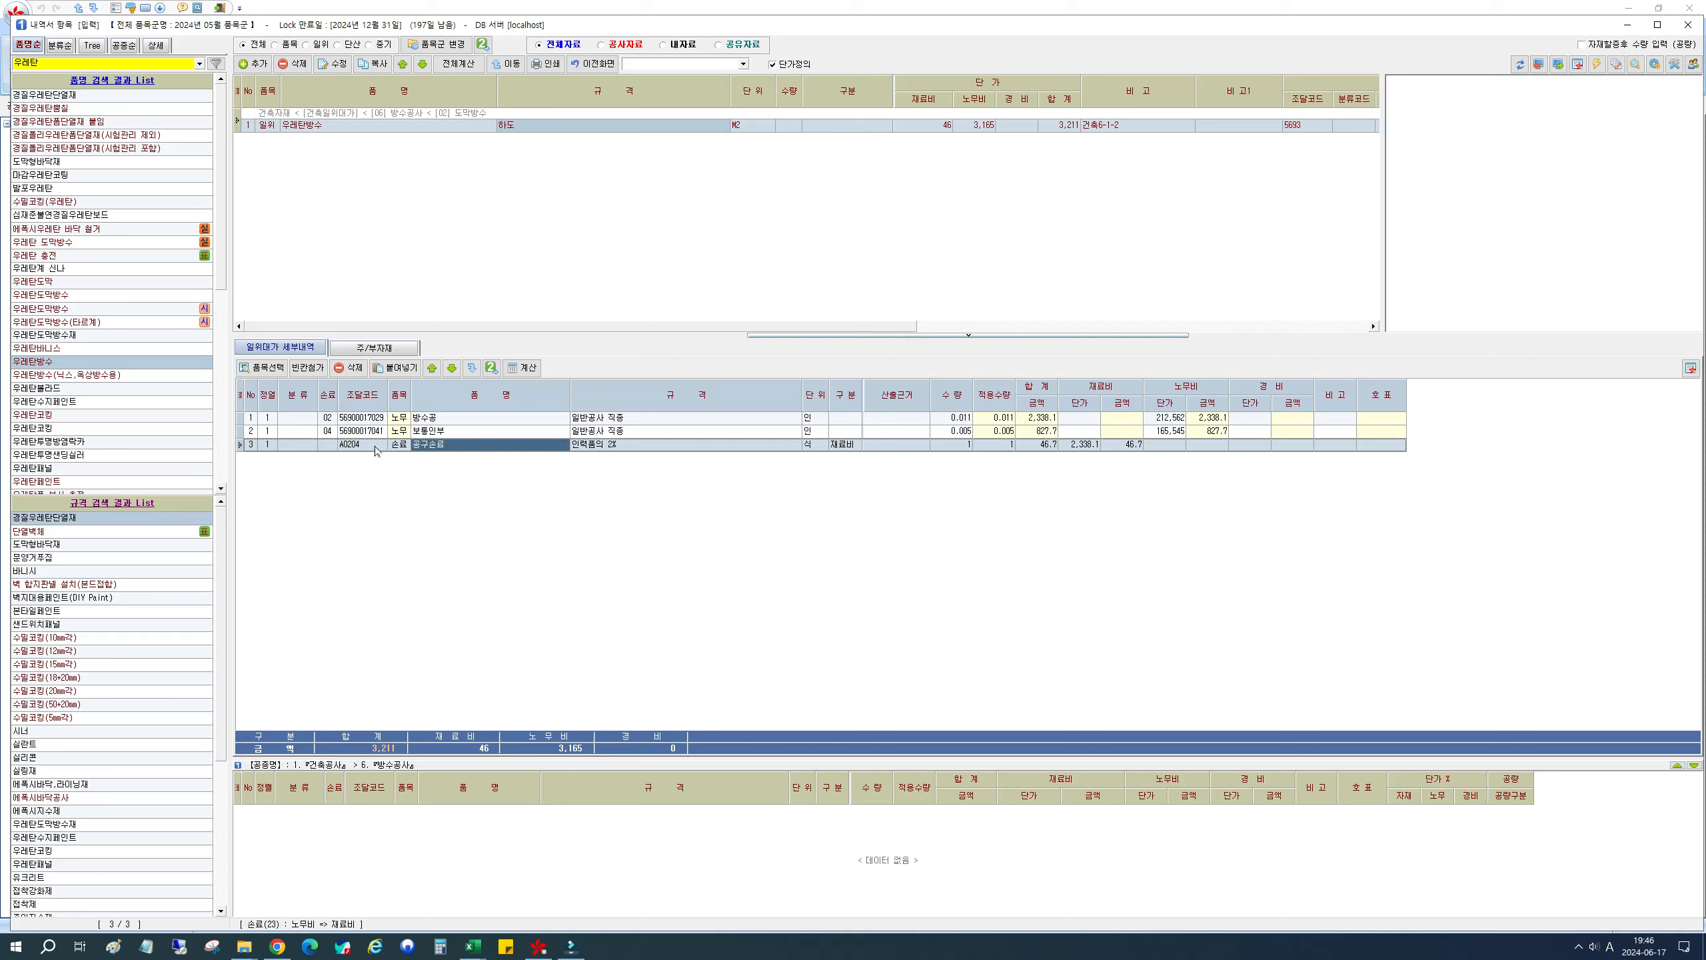
{"action": "left_click", "coordinate": [523, 369]}
{"action": "left_click", "coordinate": [1129, 446]}
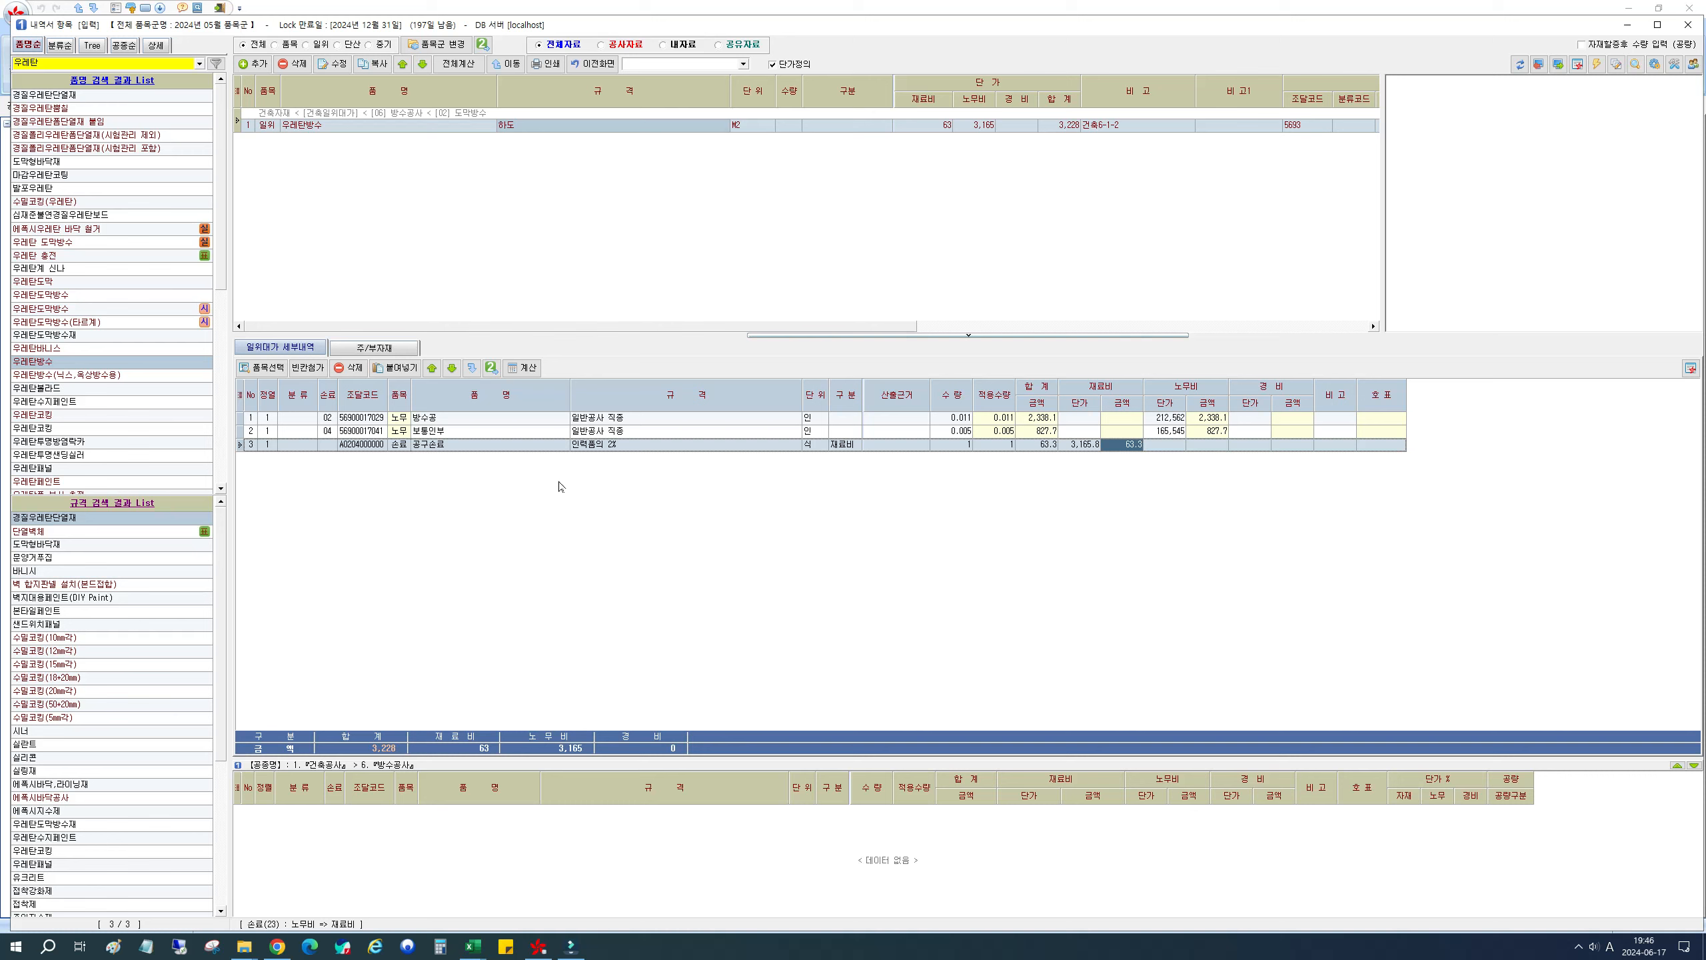
Step: Set the 공구손료 row's 조달코드 to A01, recalculate and check its material price and amount cells
{"action": "left_click", "coordinate": [339, 447]}
{"action": "type", "text": "01"}
{"action": "key", "text": "Return"}
{"action": "left_click", "coordinate": [524, 368]}
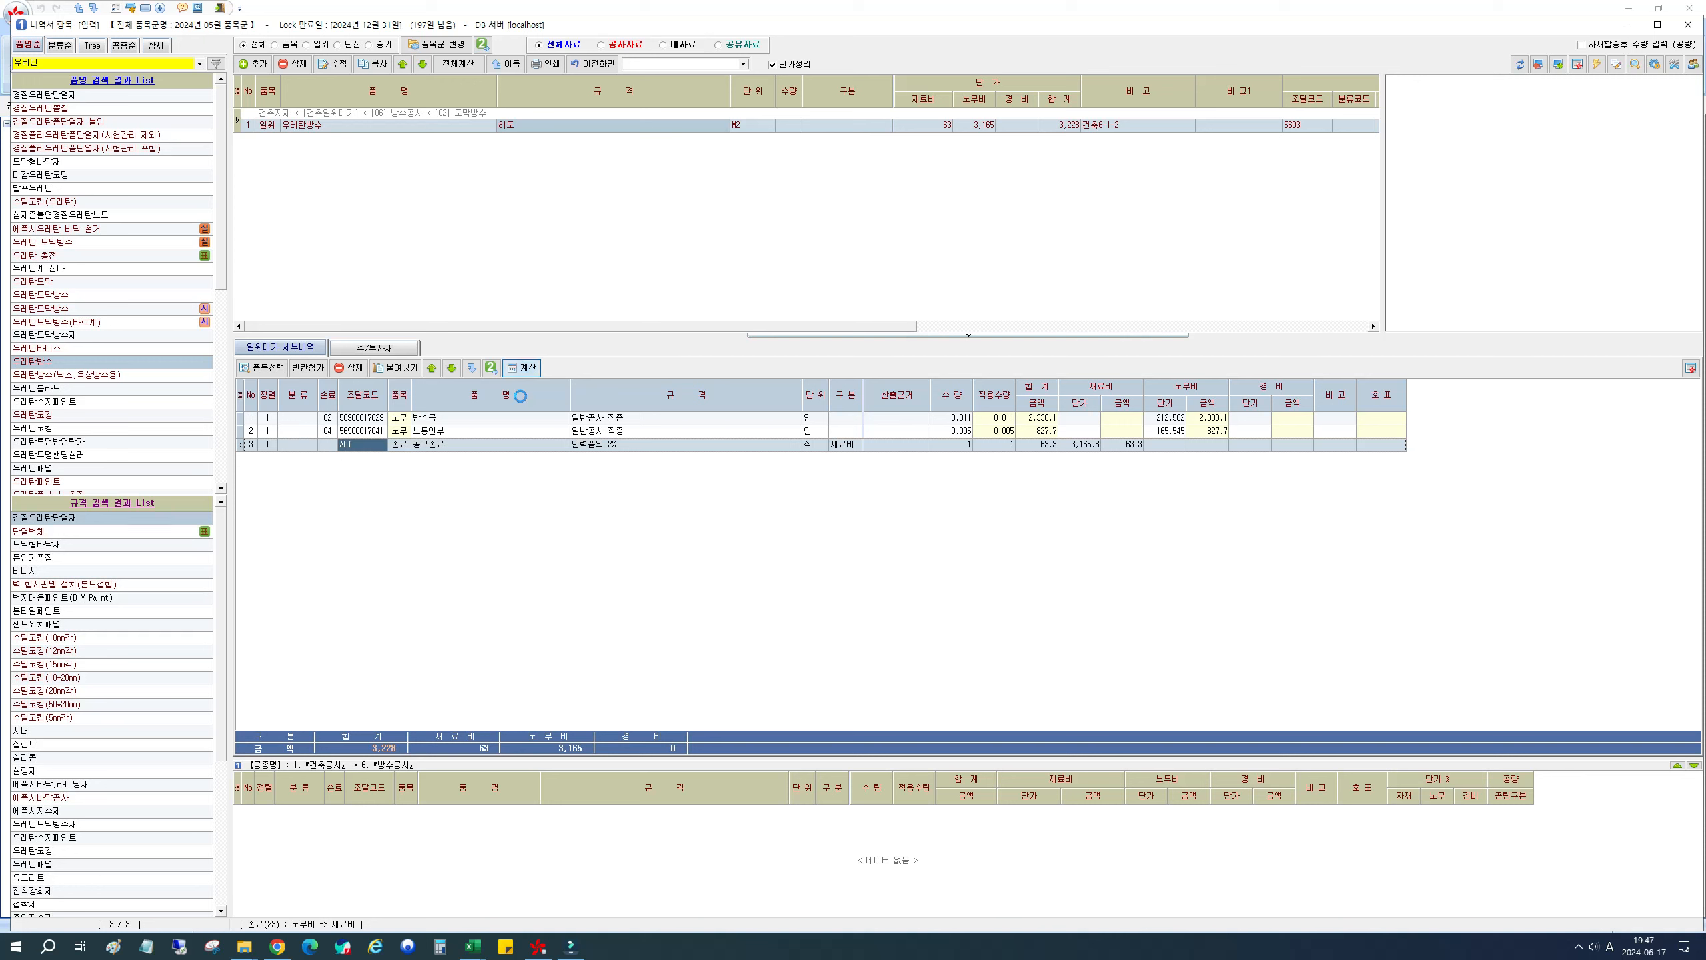
{"action": "left_click", "coordinate": [441, 447]}
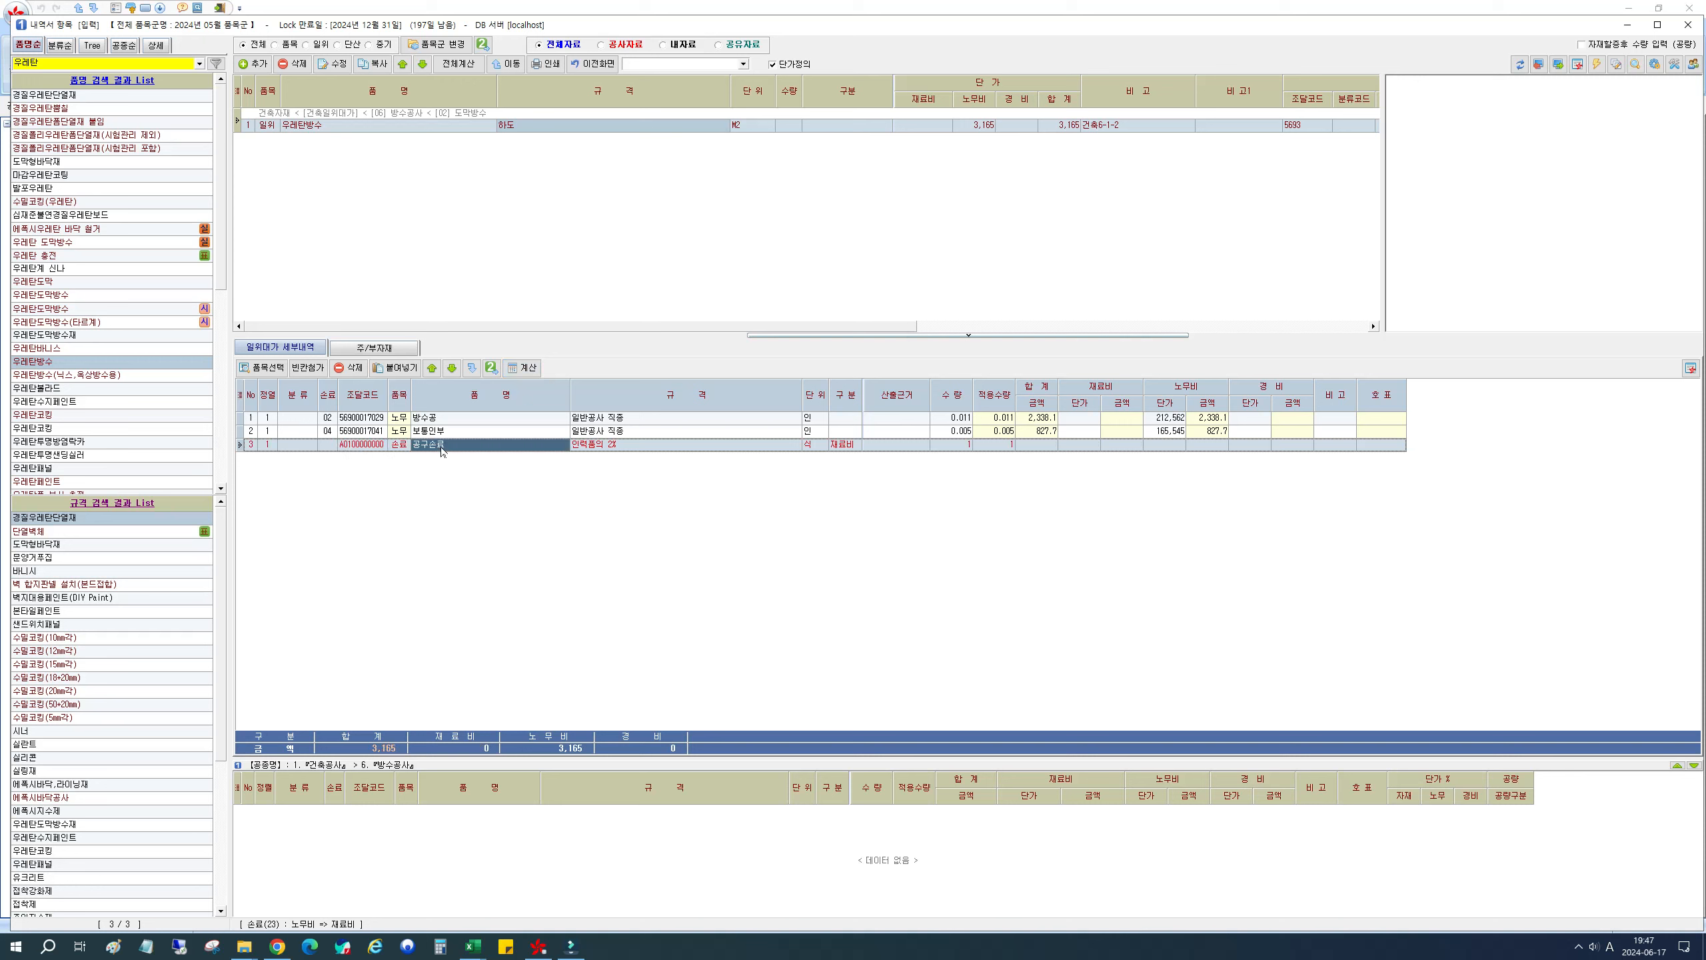
{"action": "left_click", "coordinate": [1081, 446]}
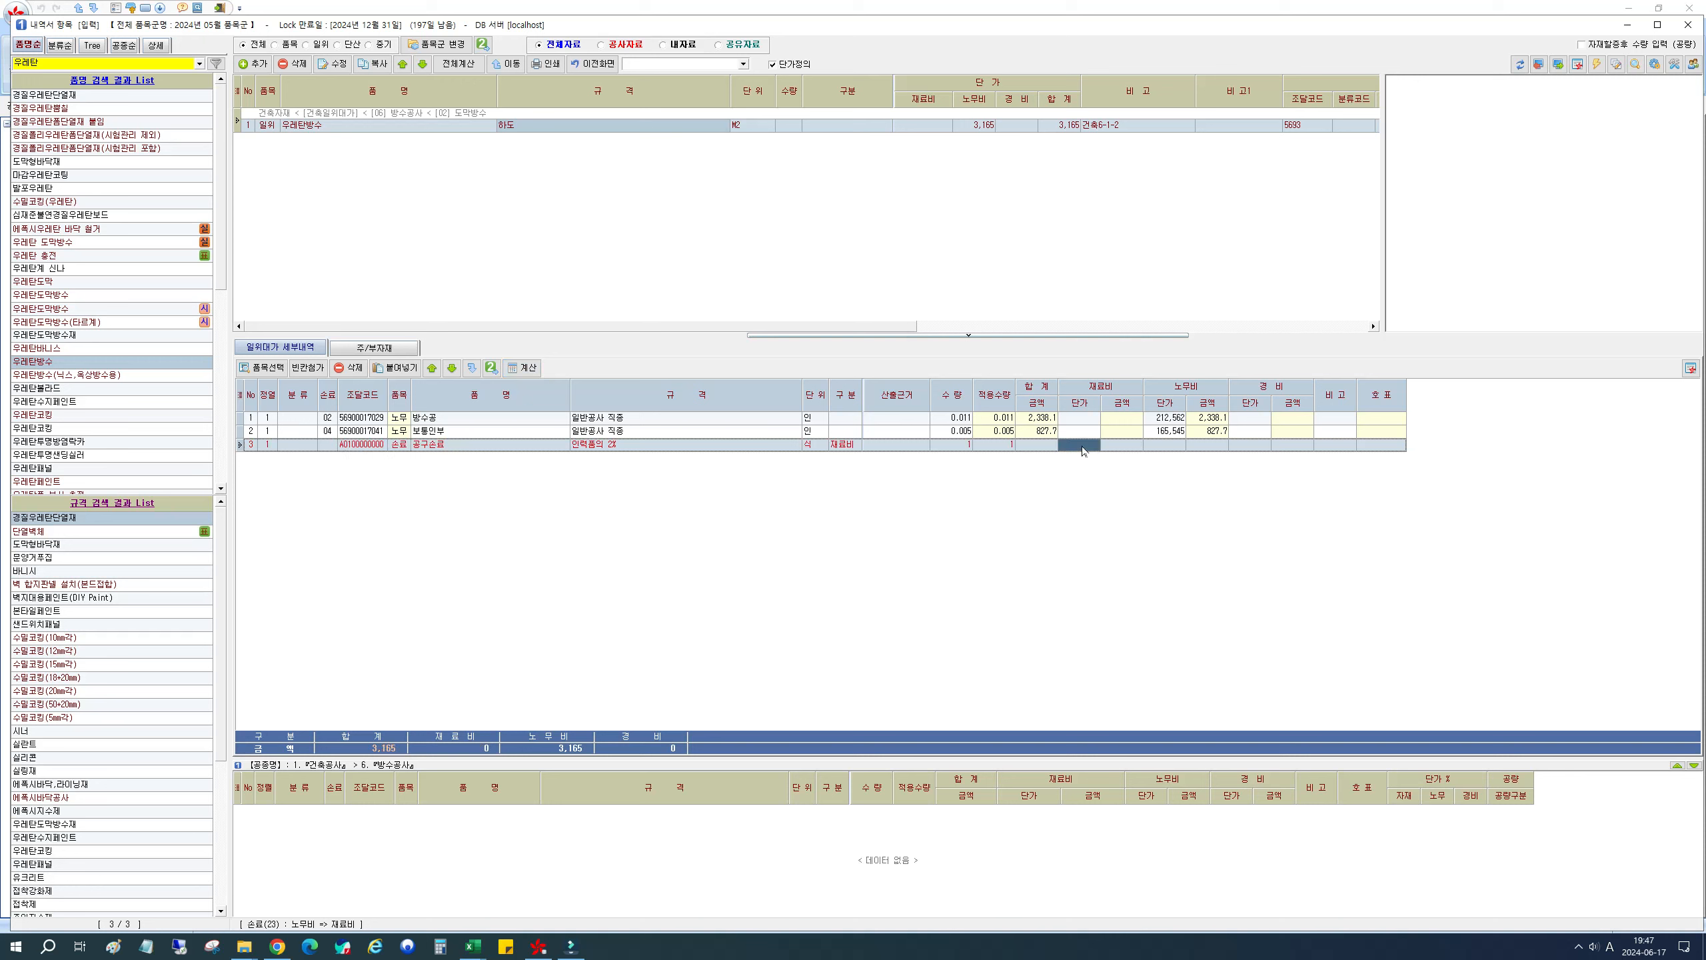
{"action": "left_click", "coordinate": [842, 446]}
{"action": "left_click", "coordinate": [791, 446]}
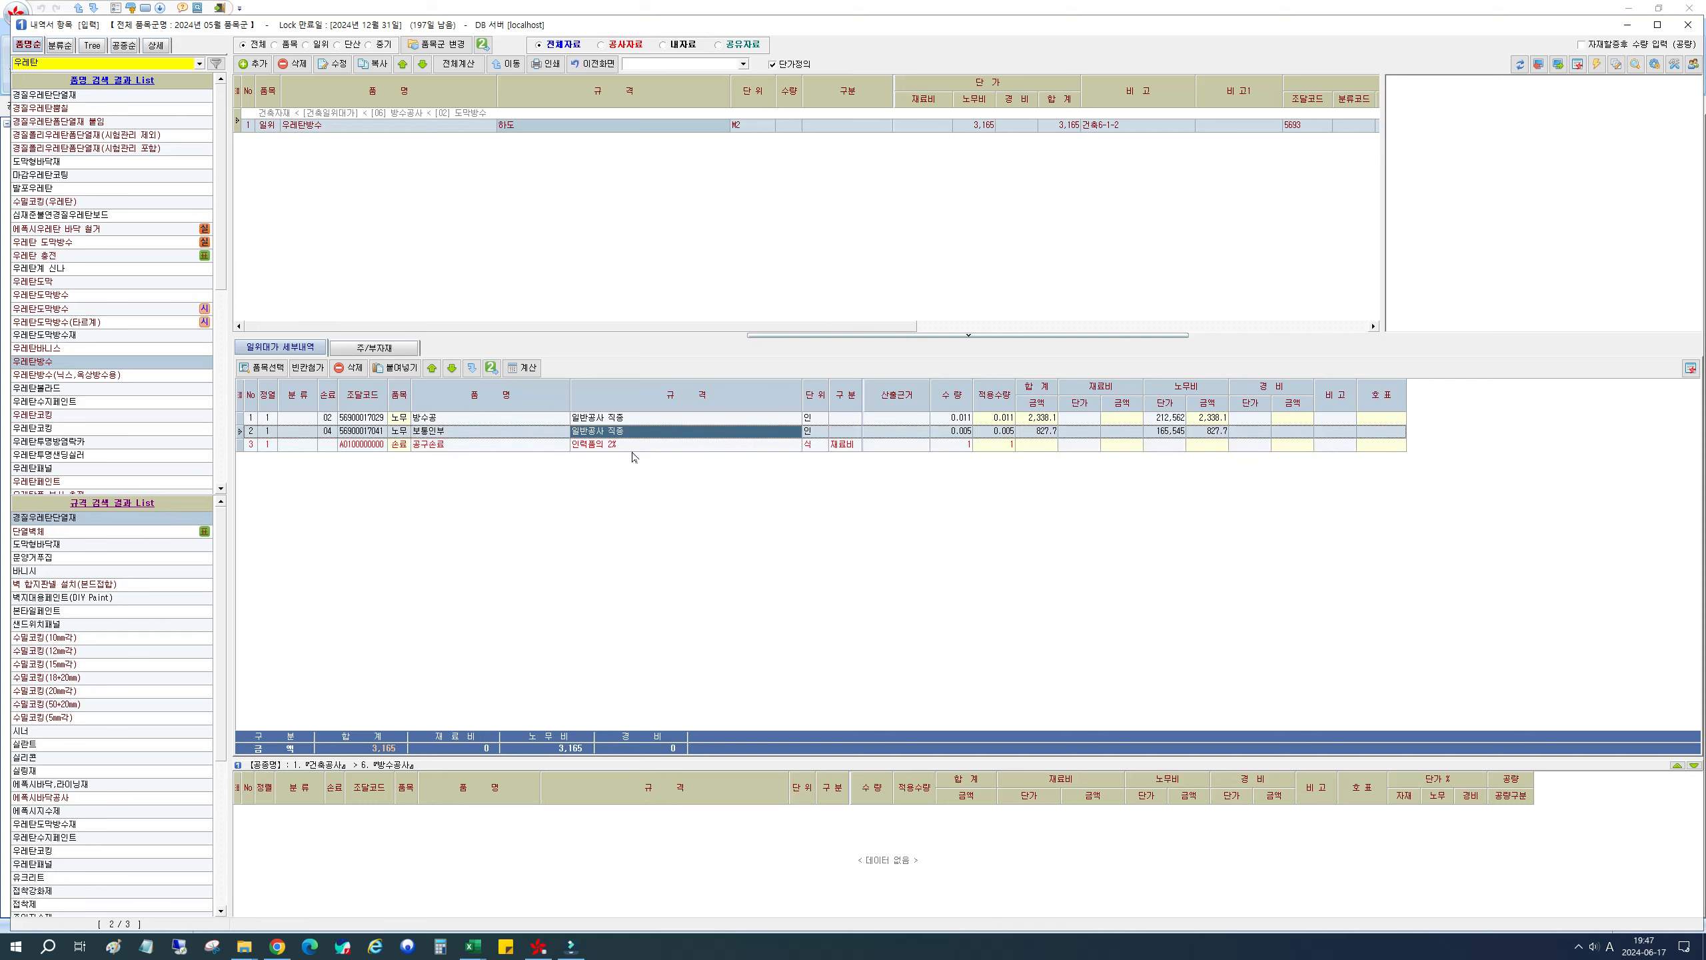
{"action": "left_click", "coordinate": [1116, 448]}
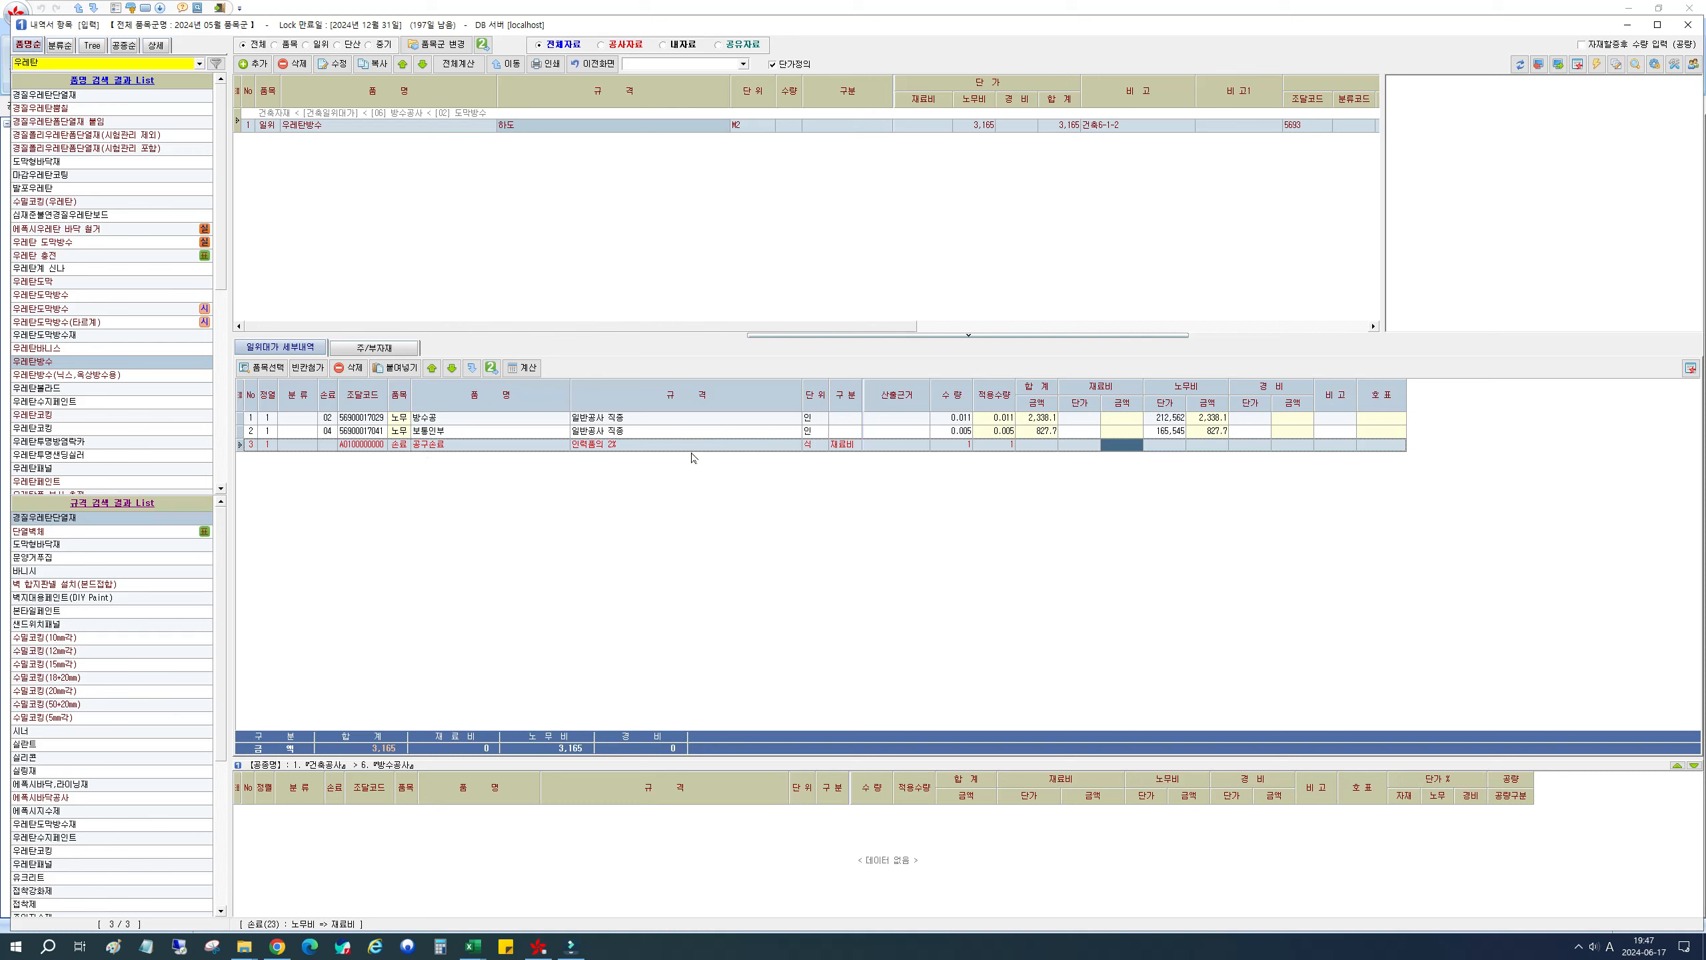
{"action": "left_click", "coordinate": [728, 446]}
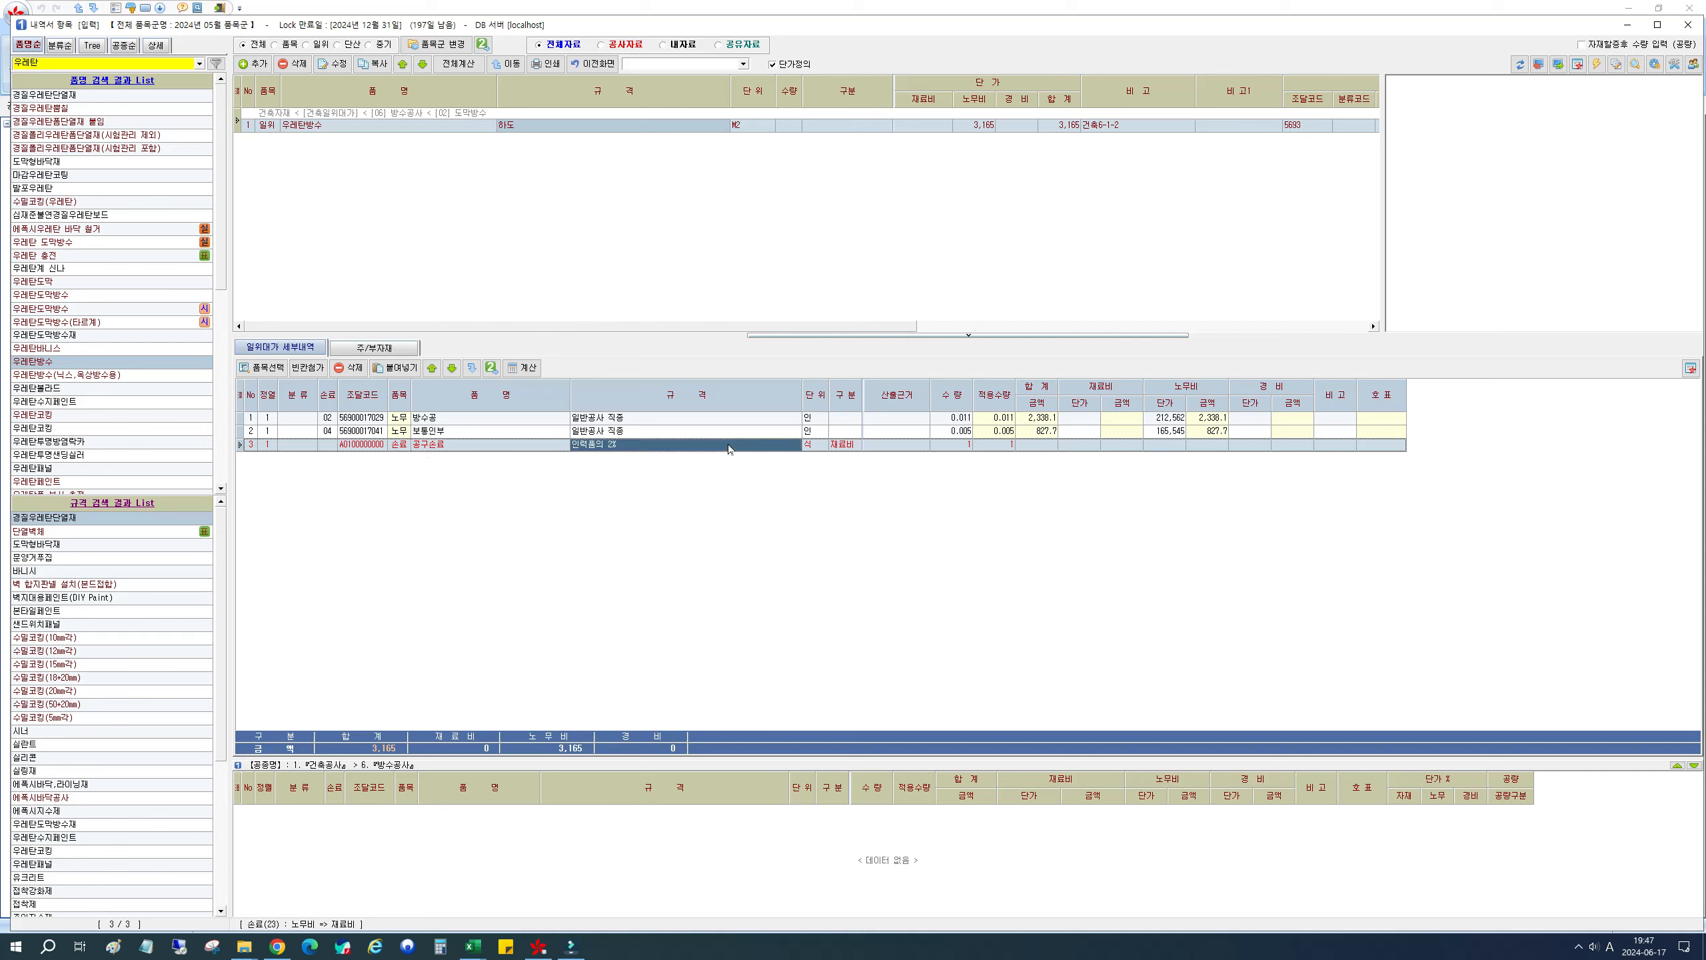
{"action": "left_click", "coordinate": [328, 446]}
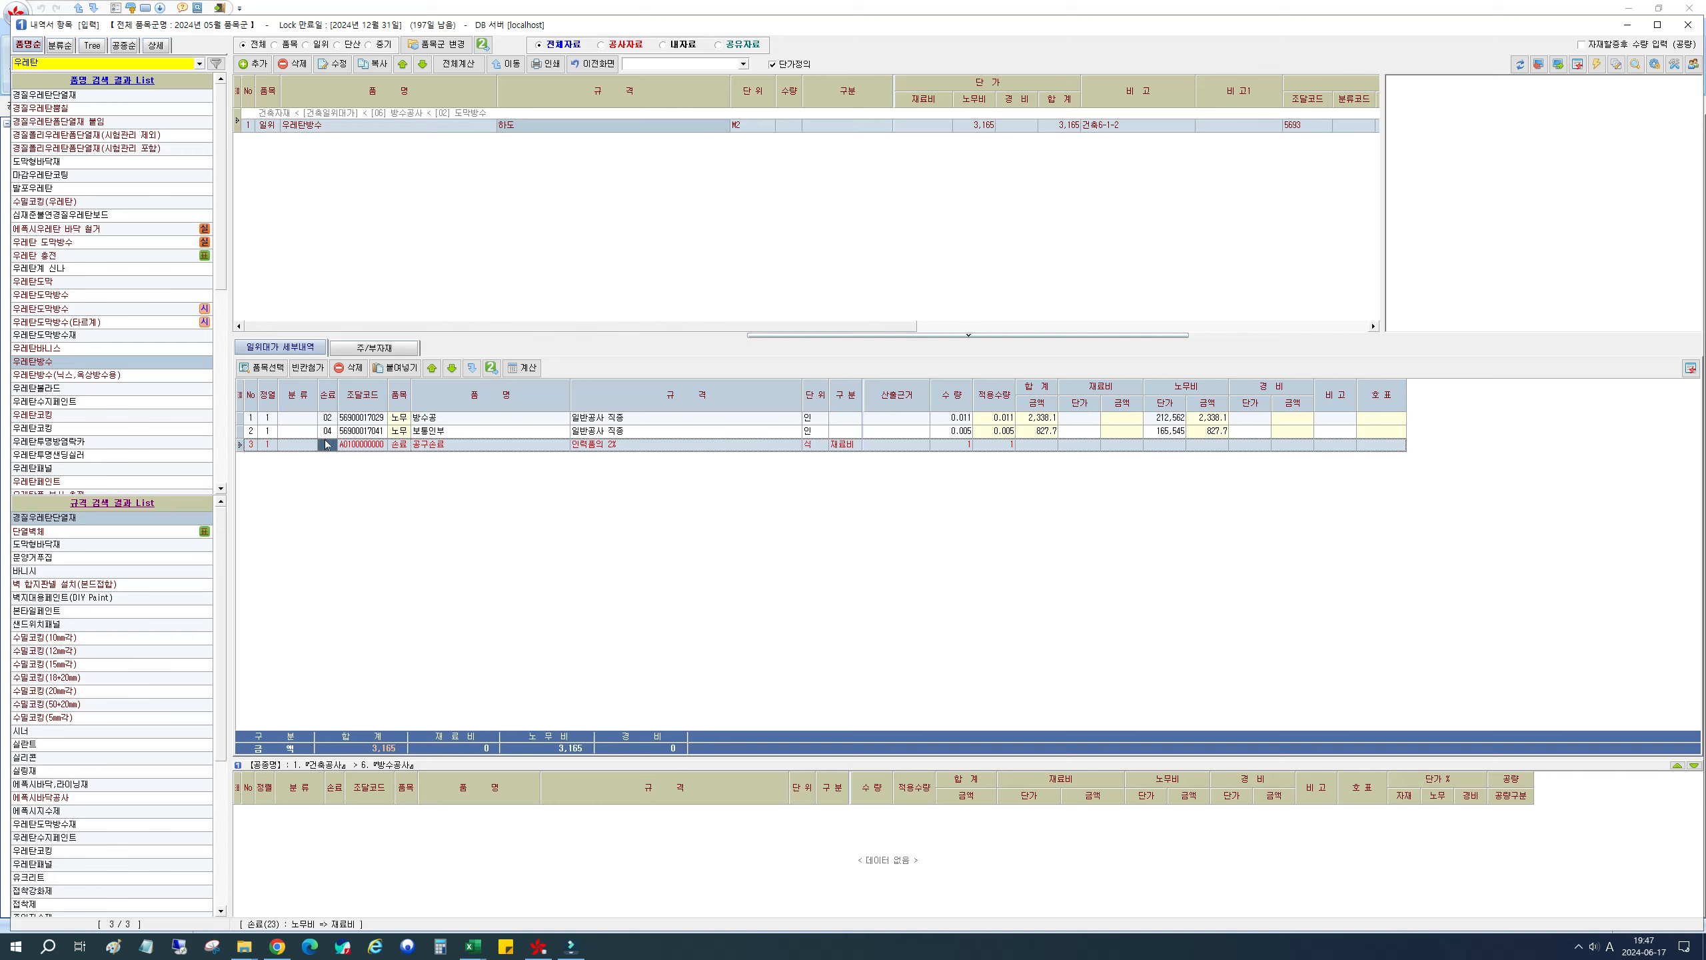
{"action": "left_click", "coordinate": [370, 446]}
Step: Set the 공구손료 row's 조달코드 to A04, recalculate and compare its base with the two labour amounts
{"action": "left_click", "coordinate": [326, 431]}
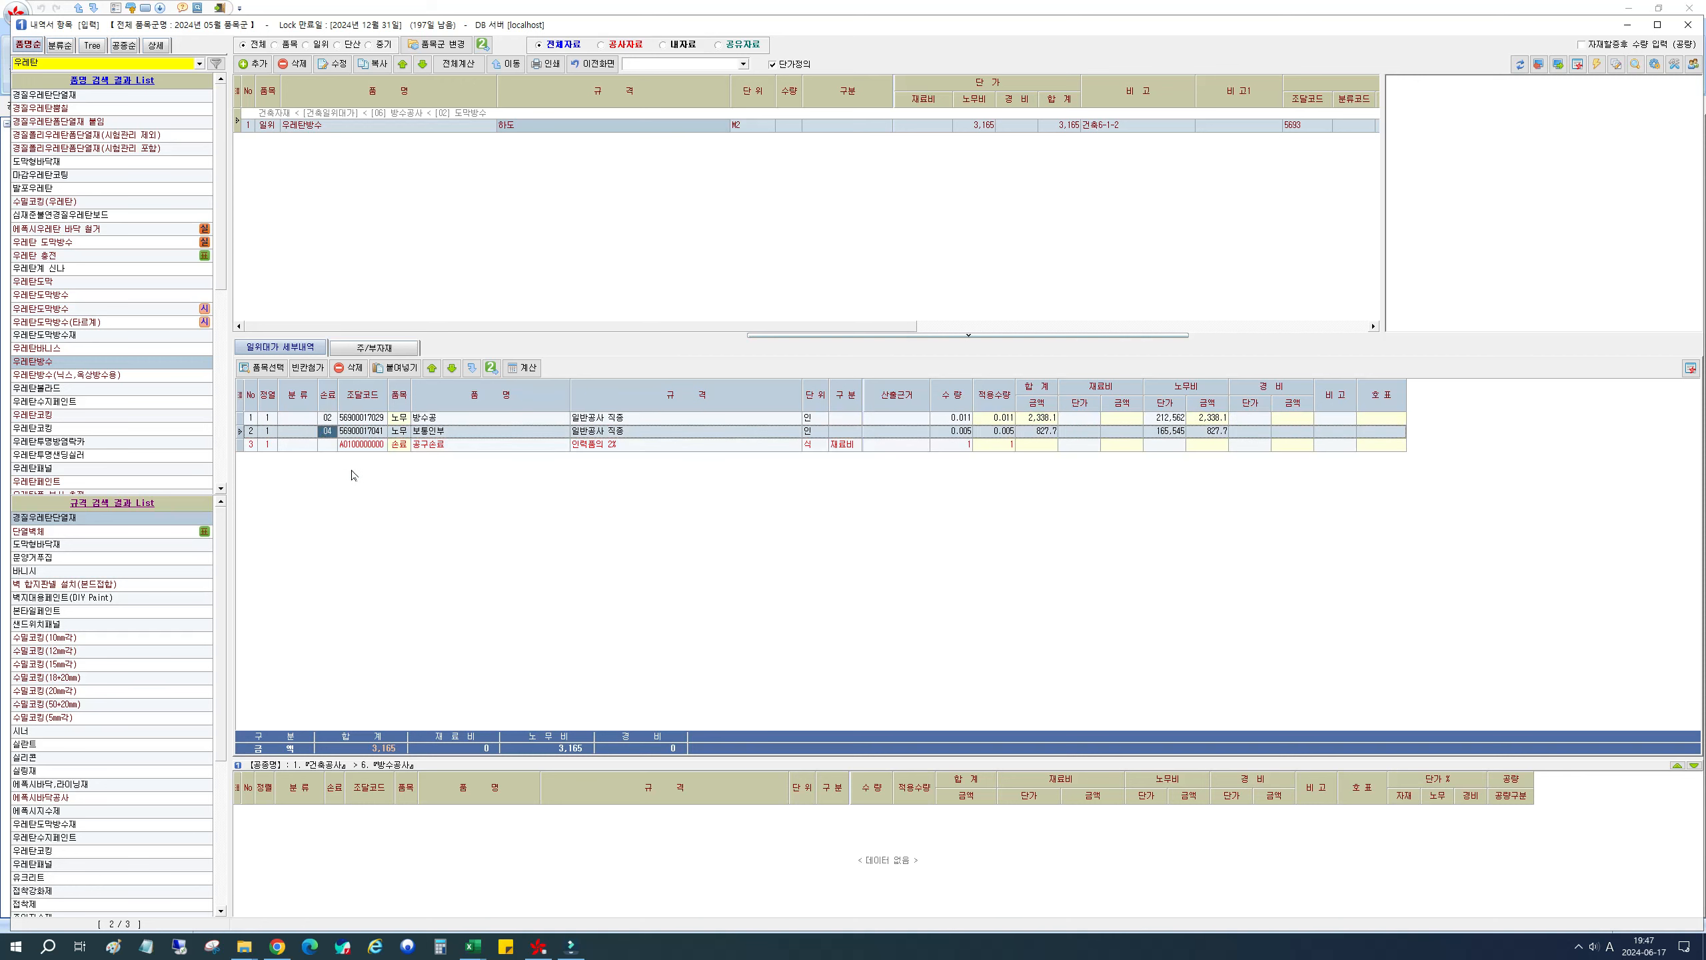
{"action": "left_click", "coordinate": [348, 447]}
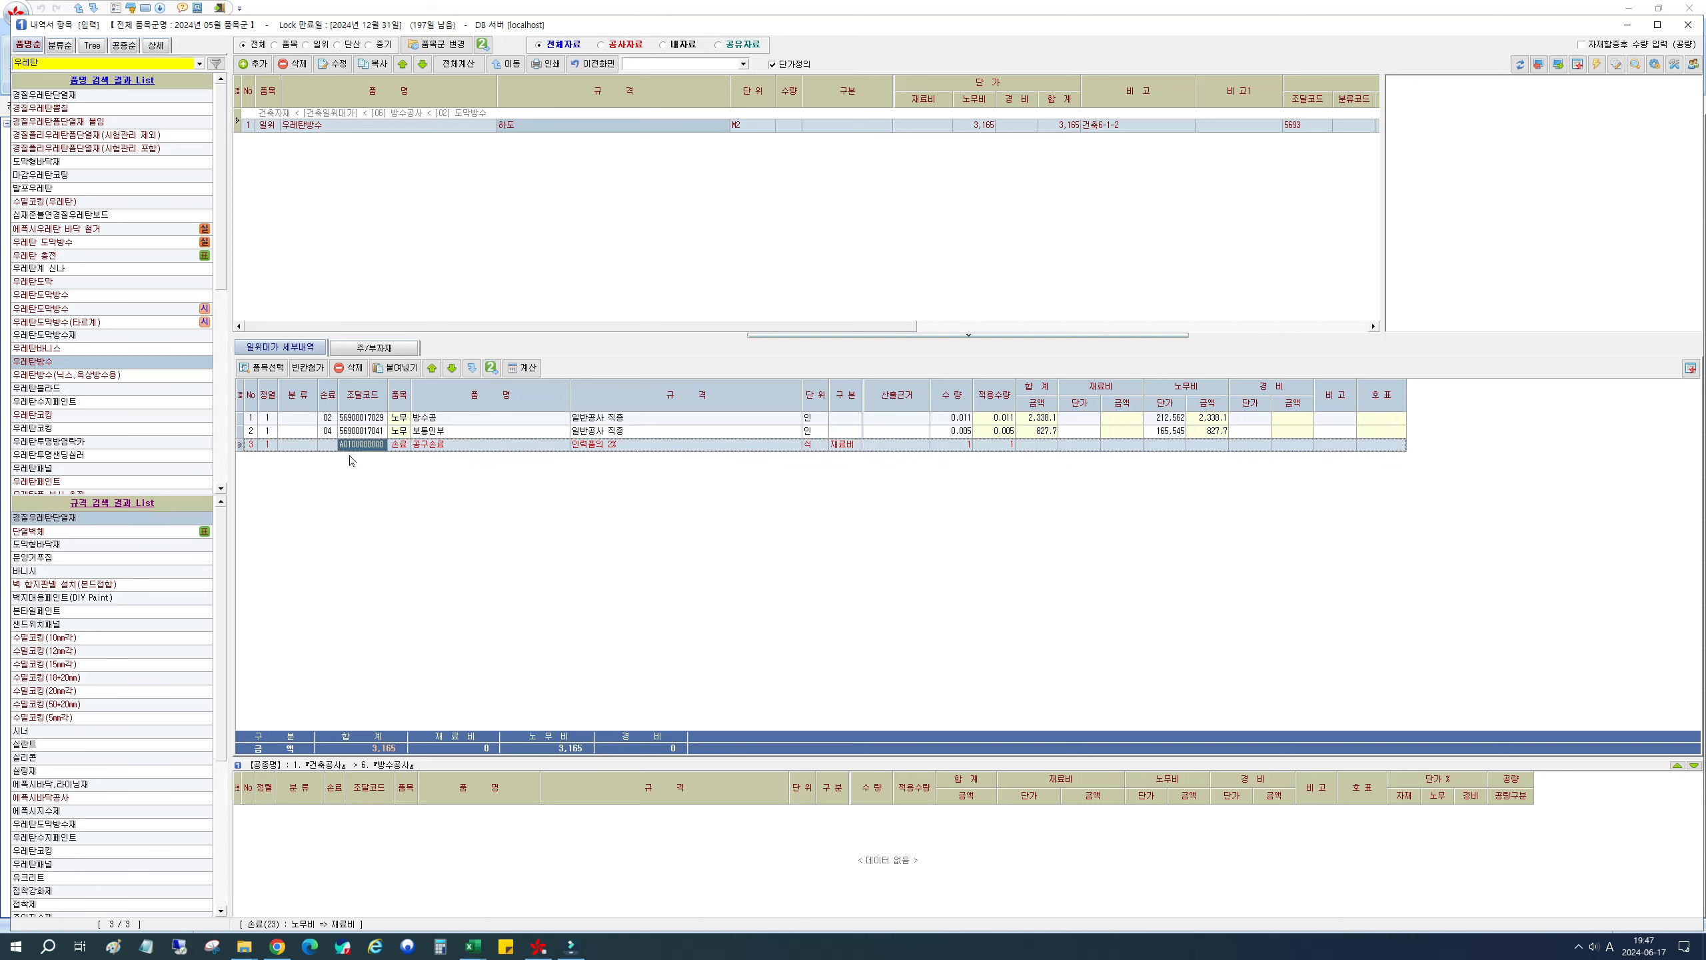
{"action": "type", "text": "04"}
{"action": "left_click", "coordinate": [522, 368]}
{"action": "left_click", "coordinate": [327, 417]}
{"action": "left_click", "coordinate": [328, 431]}
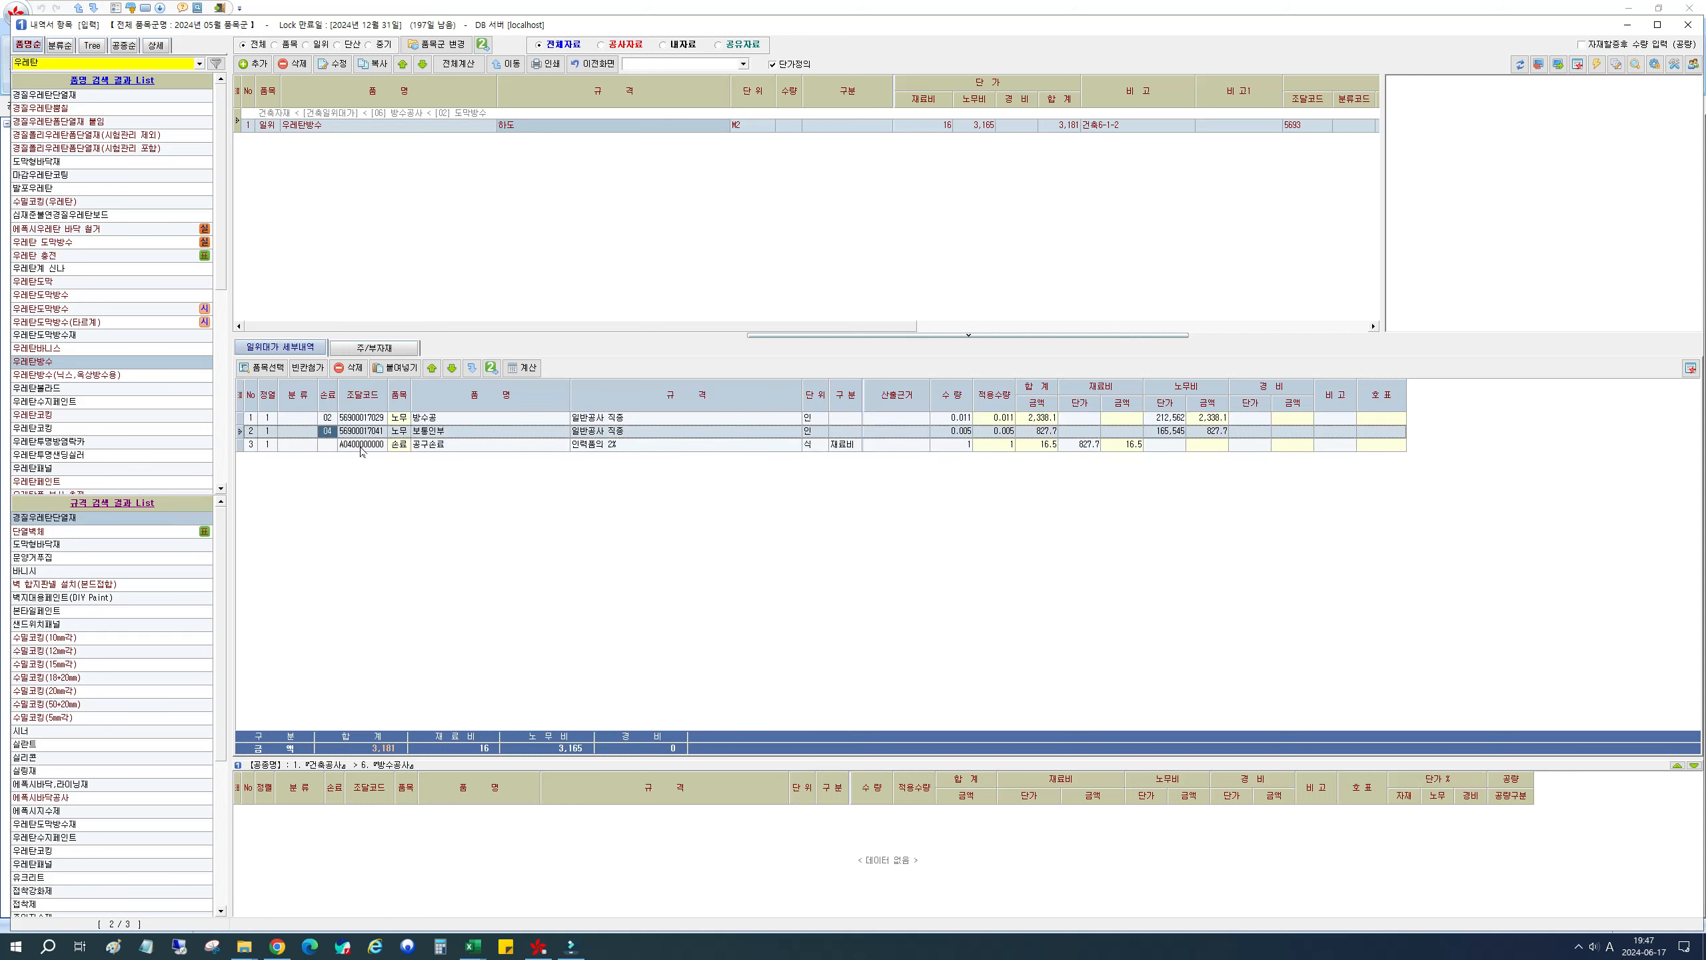
{"action": "left_click", "coordinate": [360, 445]}
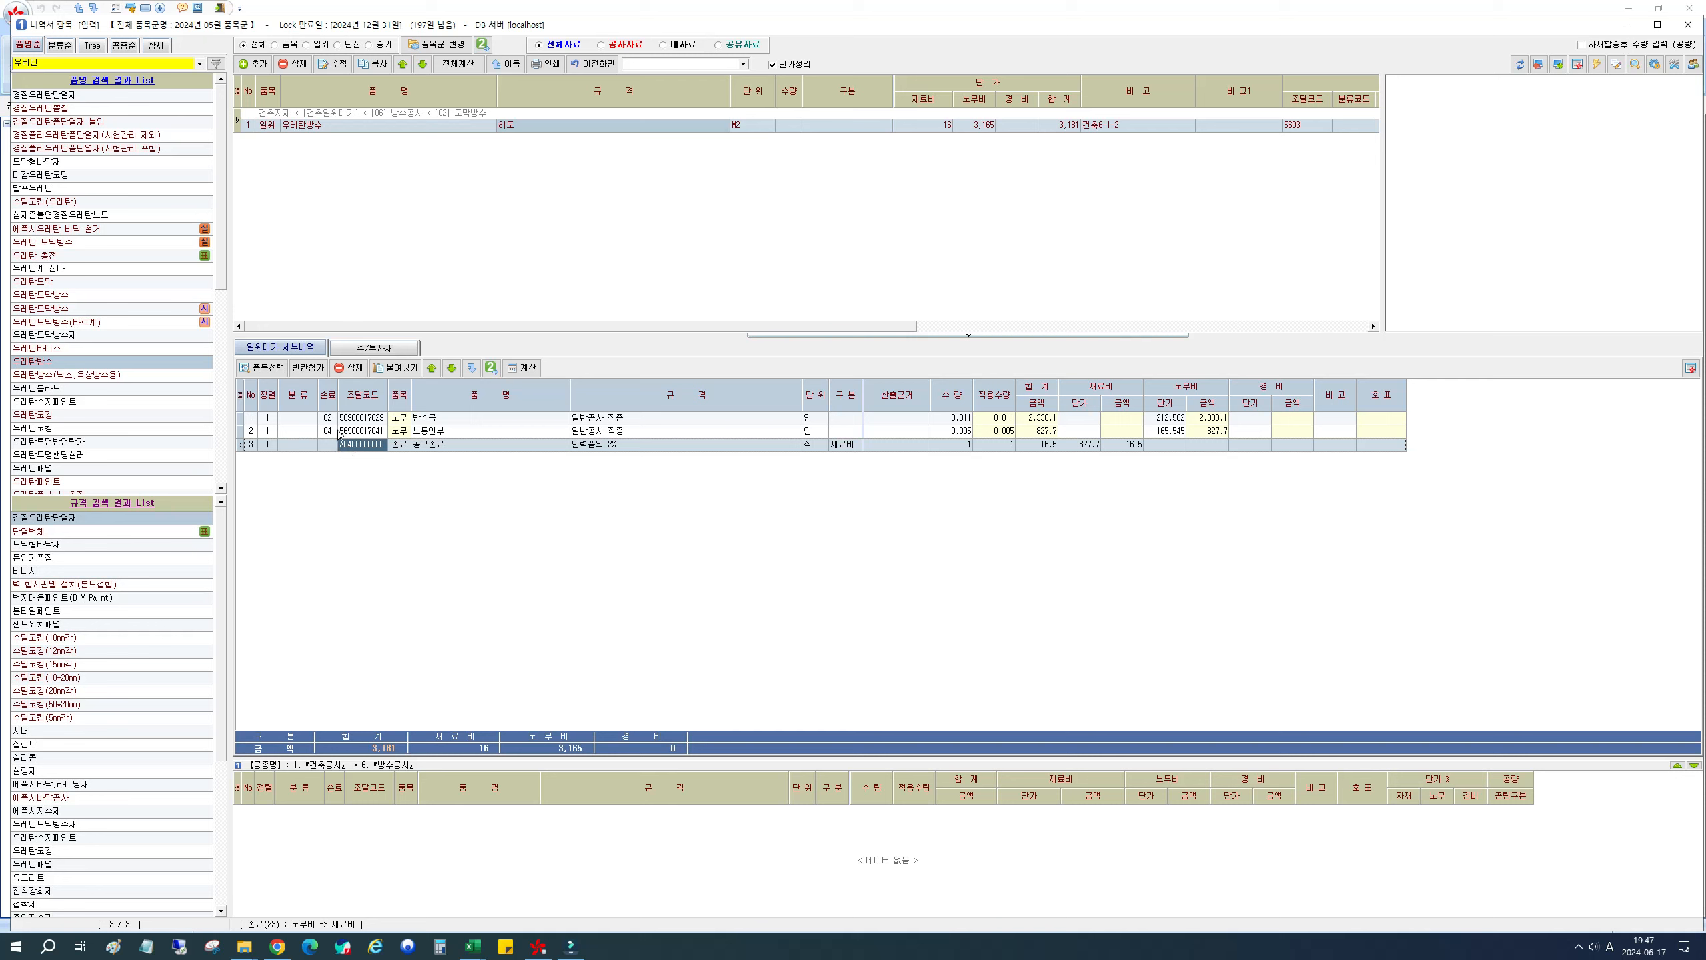
{"action": "left_click", "coordinate": [1203, 419]}
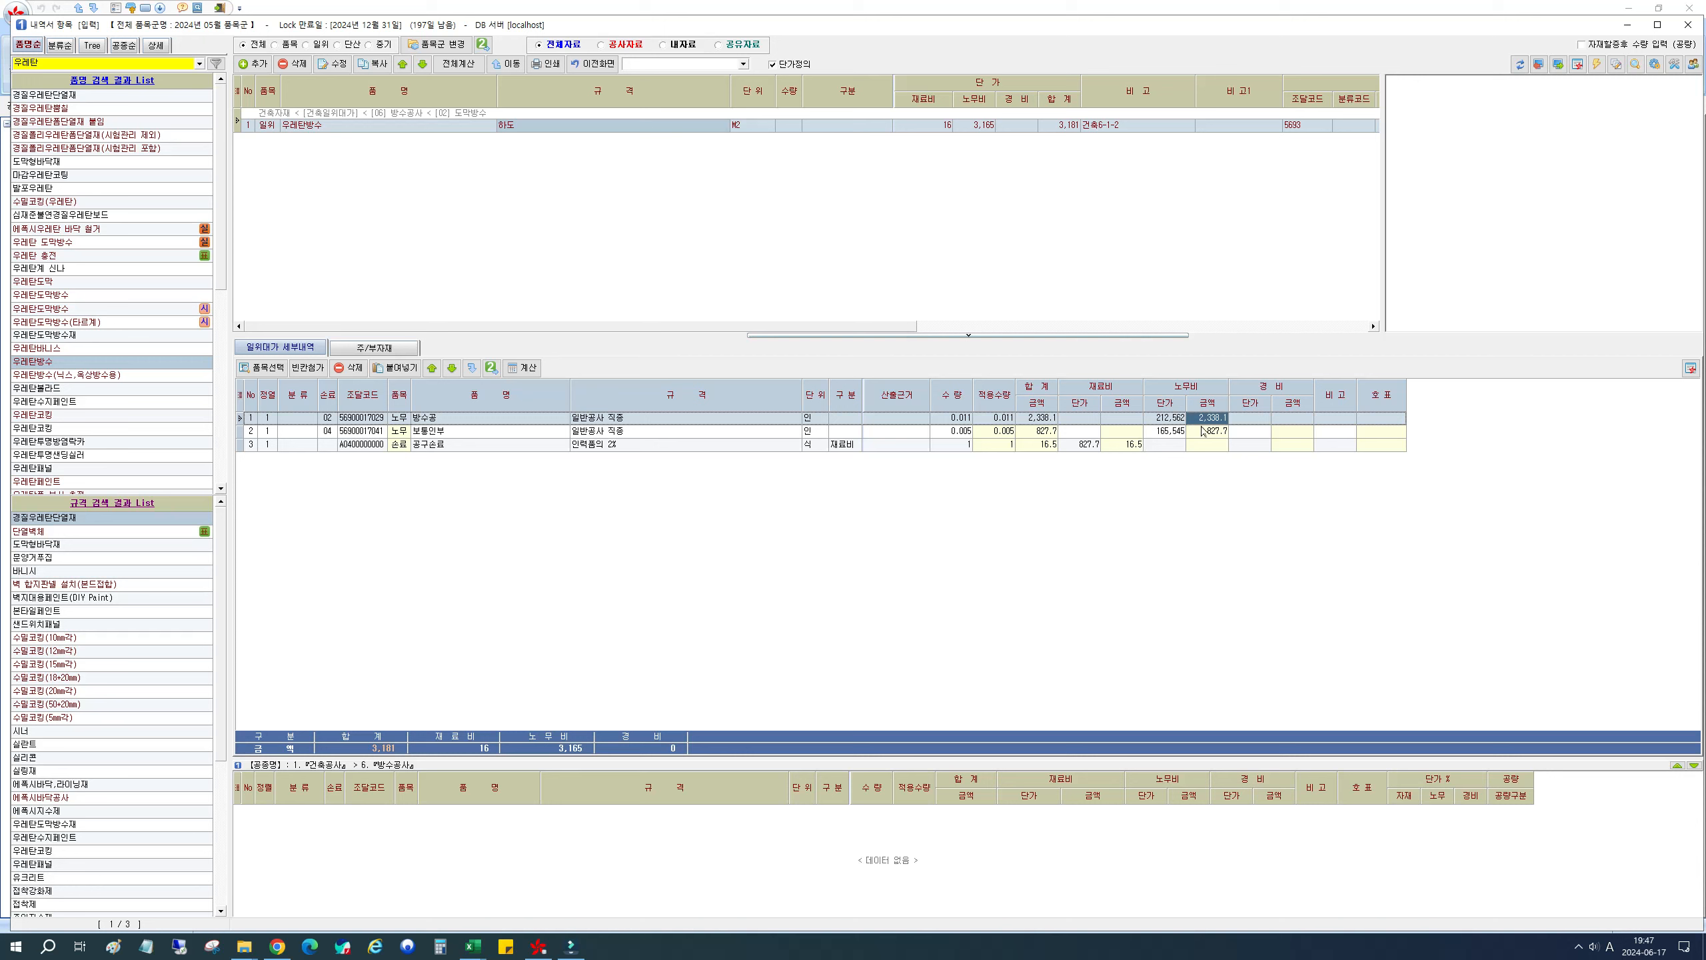
{"action": "key", "text": "Down"}
{"action": "left_click", "coordinate": [1108, 446]}
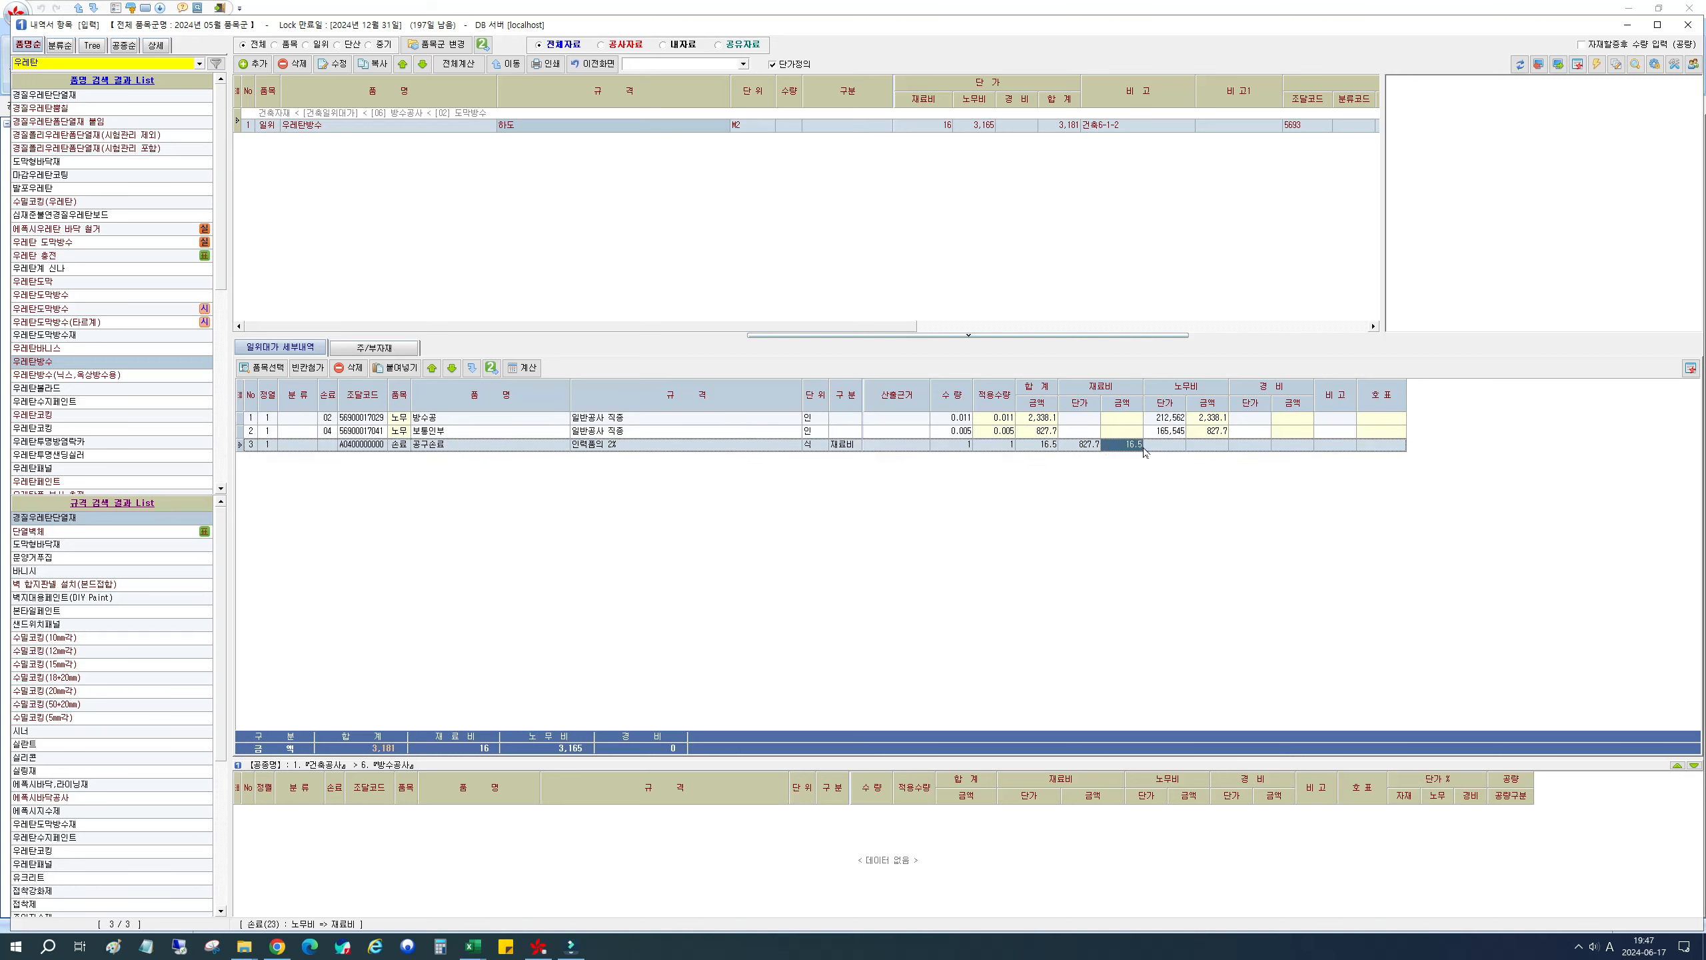
Step: Set the 보통인부 row's 손료 code to 02 and the 공구손료 row's 조달코드 to A02, and recalculate the breakdown
{"action": "left_click", "coordinate": [330, 433]}
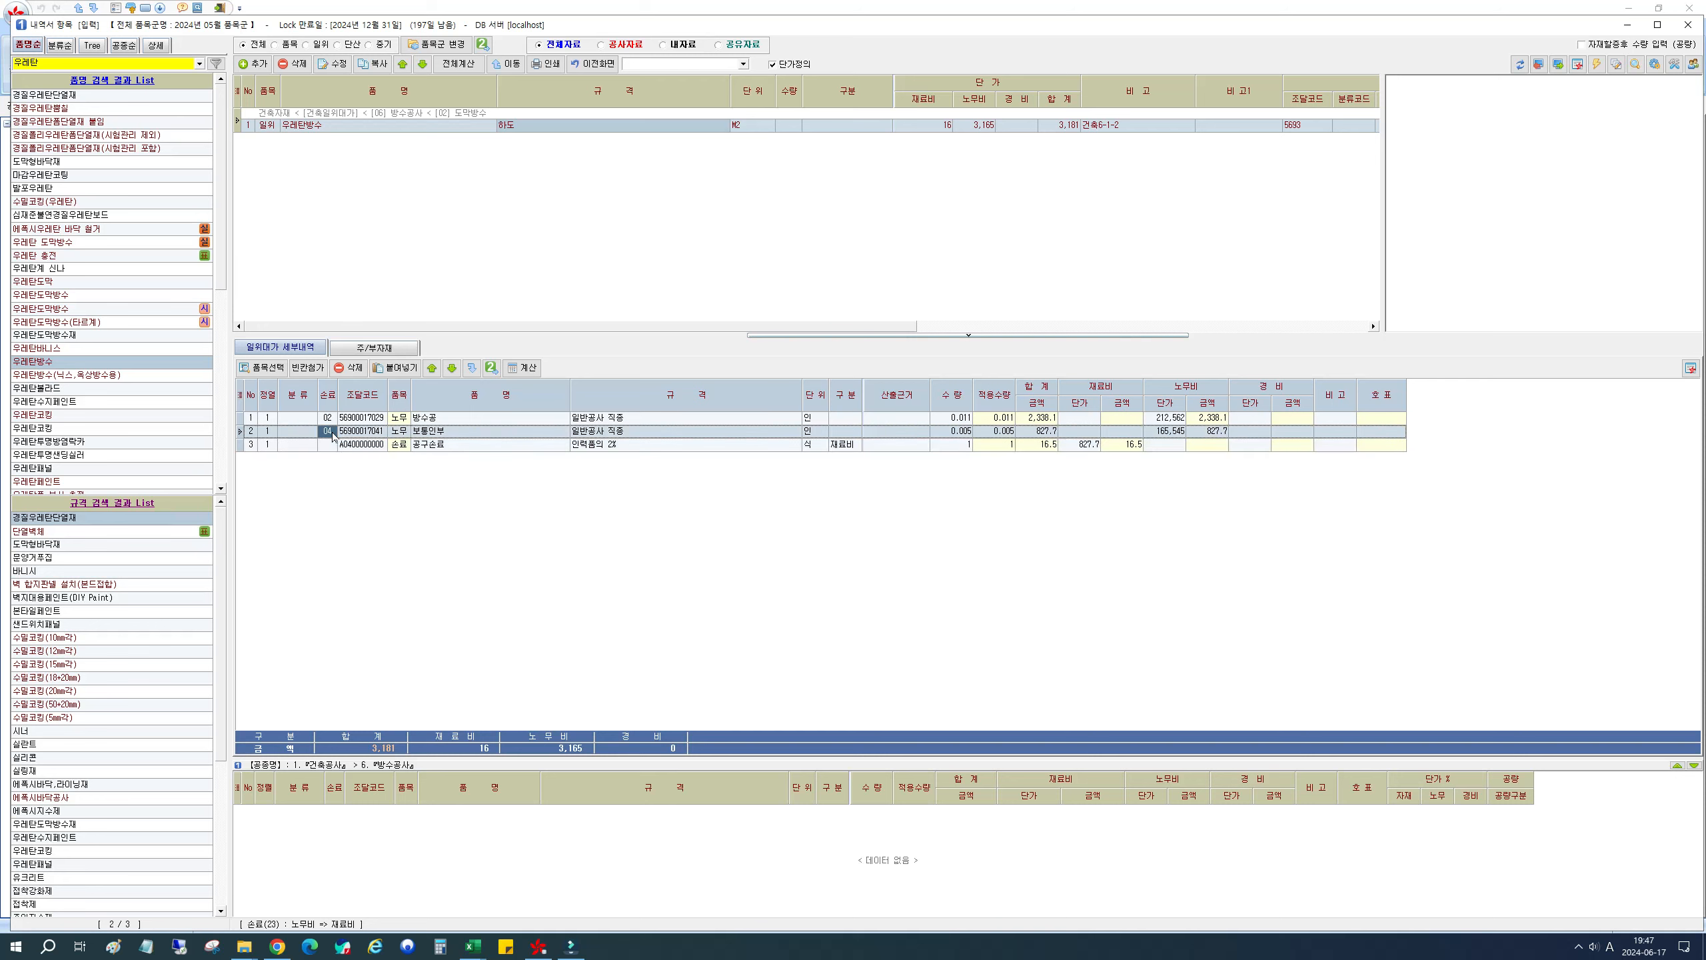
{"action": "left_click", "coordinate": [348, 446]}
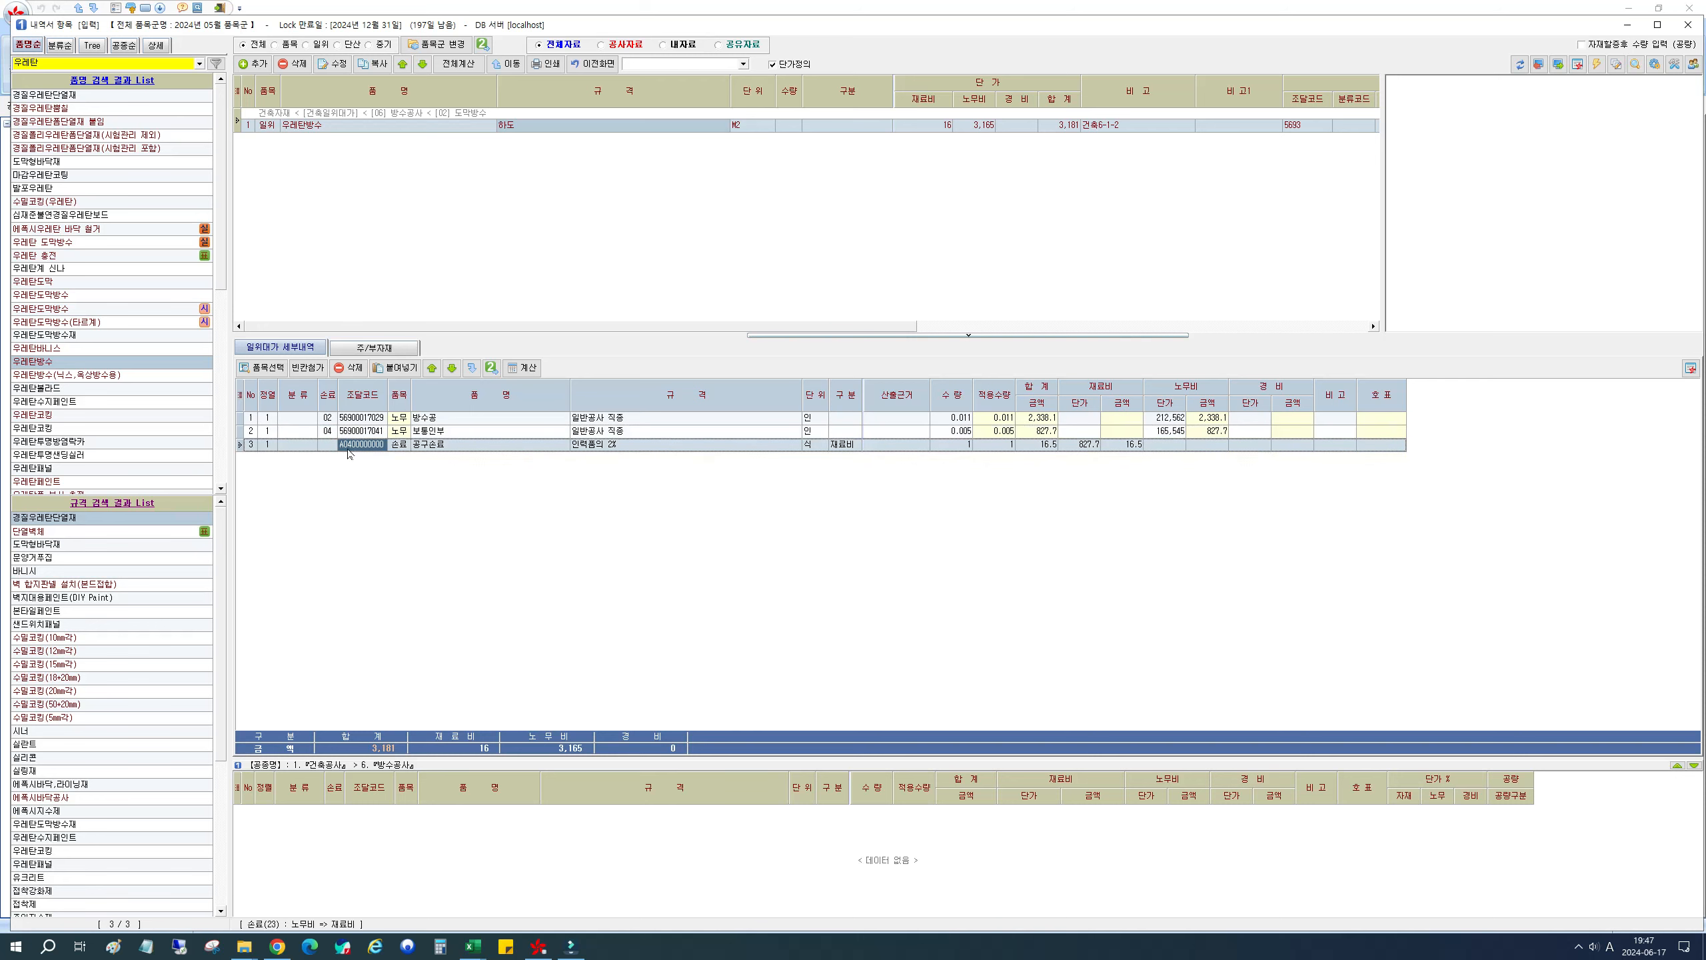
{"action": "left_click", "coordinate": [326, 446]}
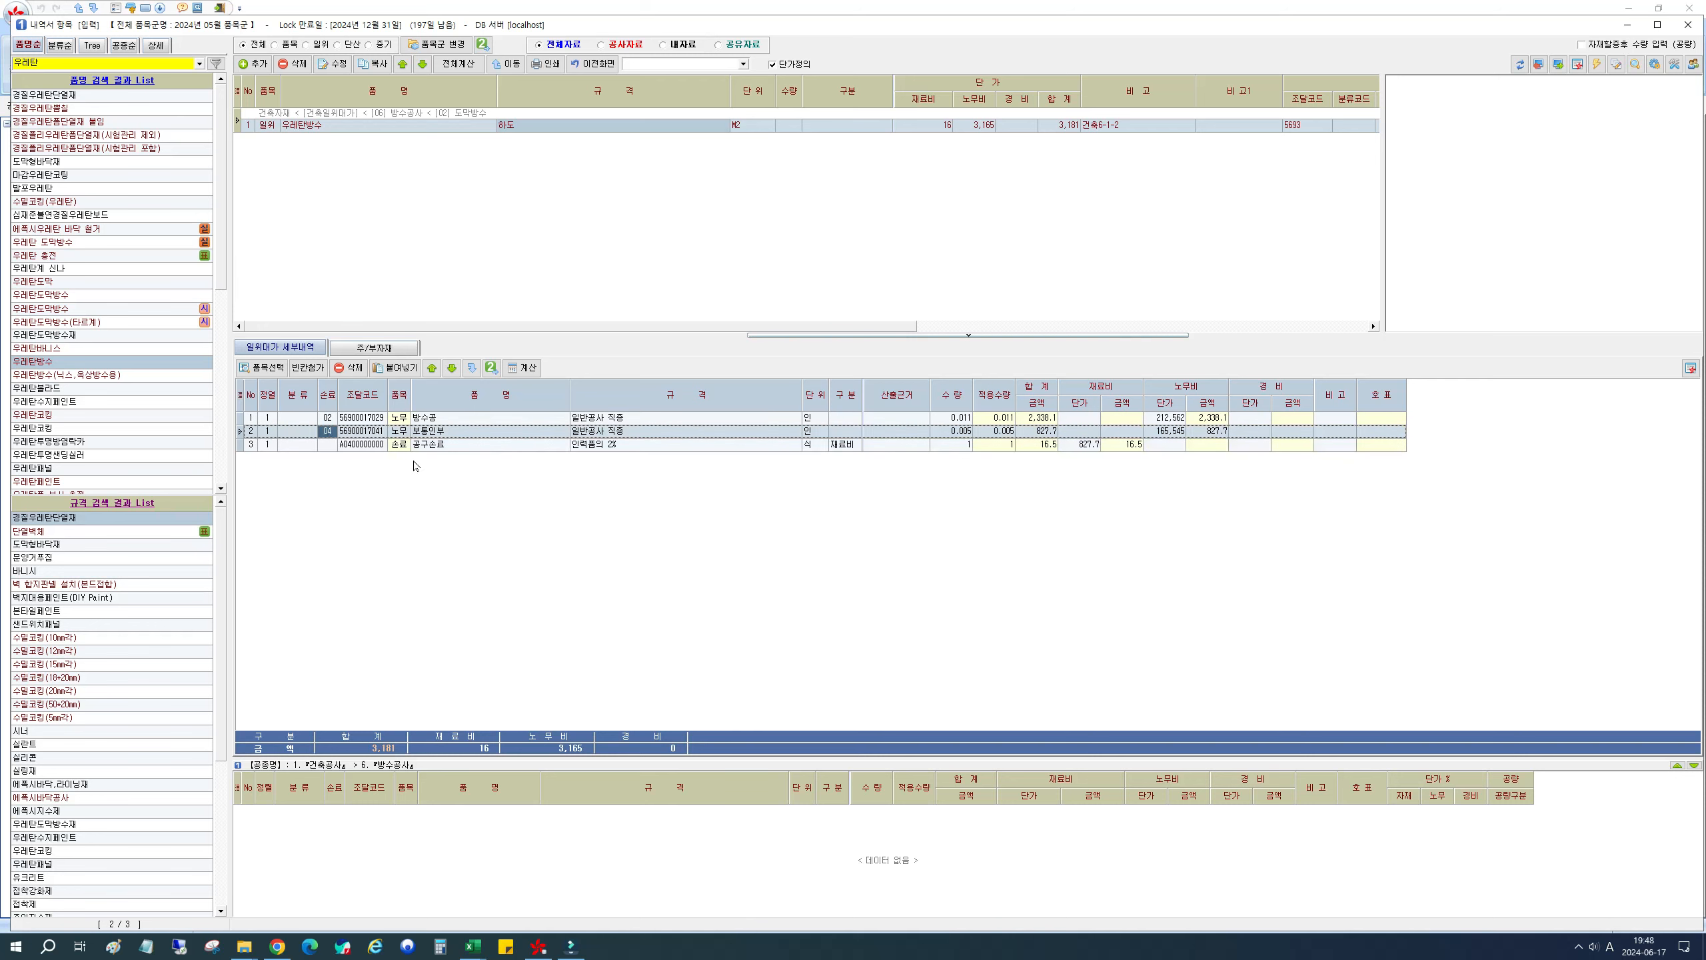
{"action": "left_click", "coordinate": [364, 448]}
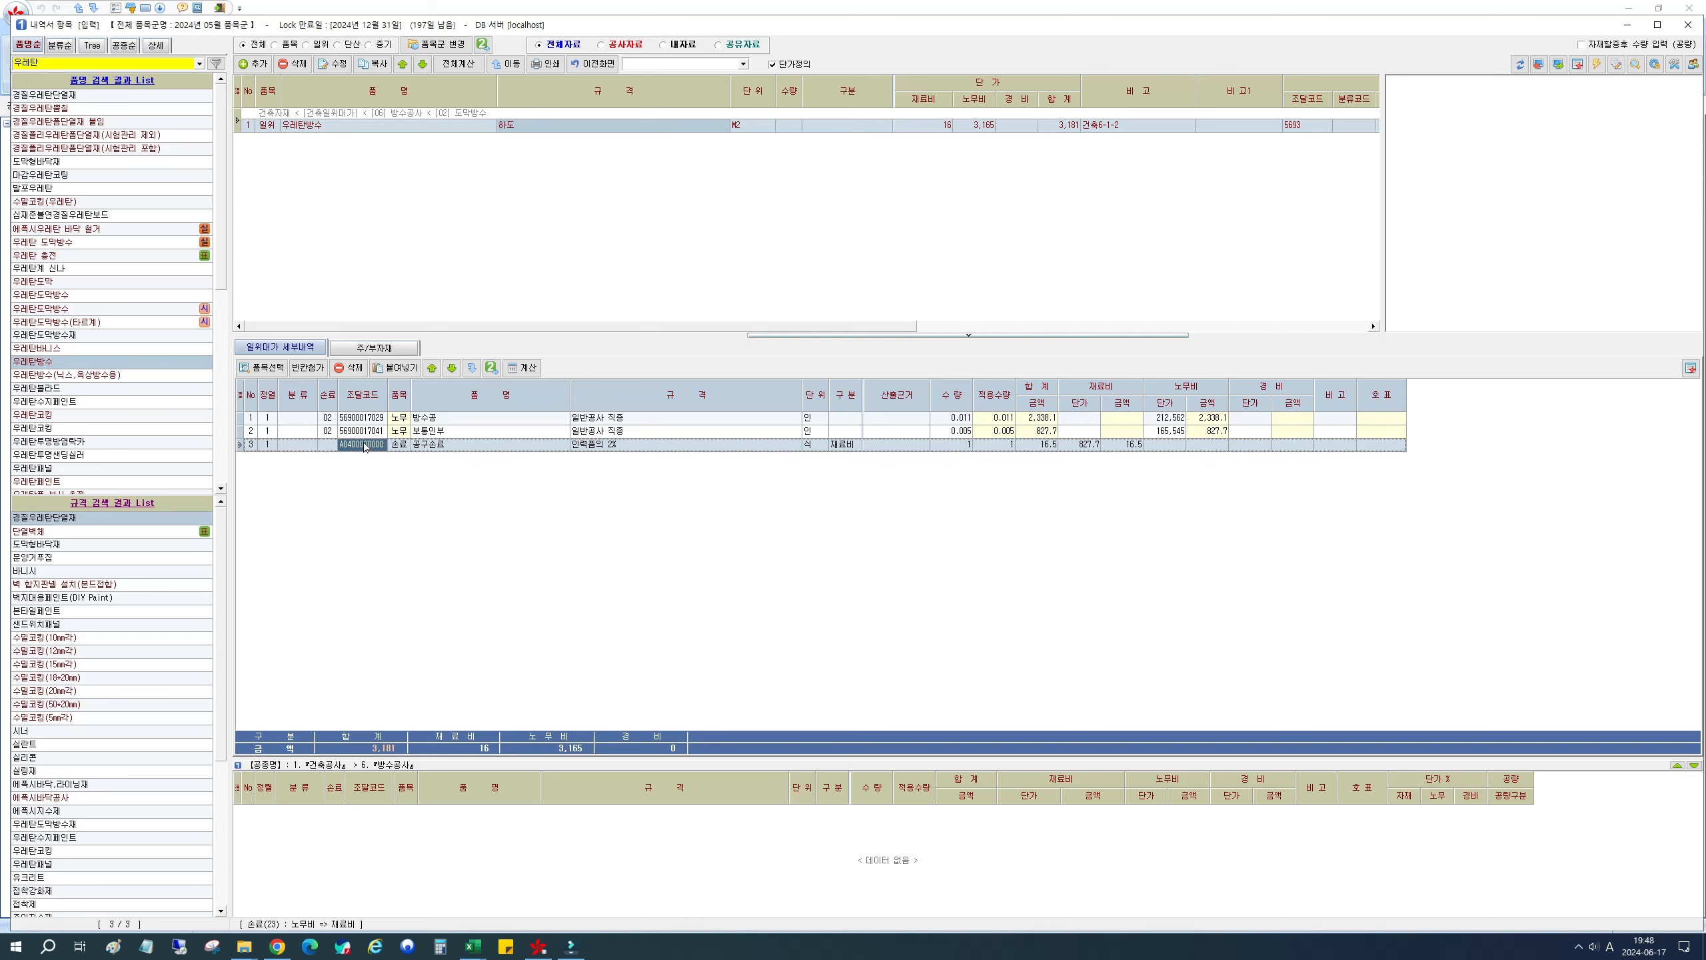
{"action": "type", "text": "020"}
{"action": "key", "text": "Return"}
{"action": "left_click", "coordinate": [525, 370]}
Step: Search the item selection for 프라이머 for the 우레탄방수 하도 breakdown and list the 우레탄도막방수재 specifications
{"action": "left_click", "coordinate": [372, 126]}
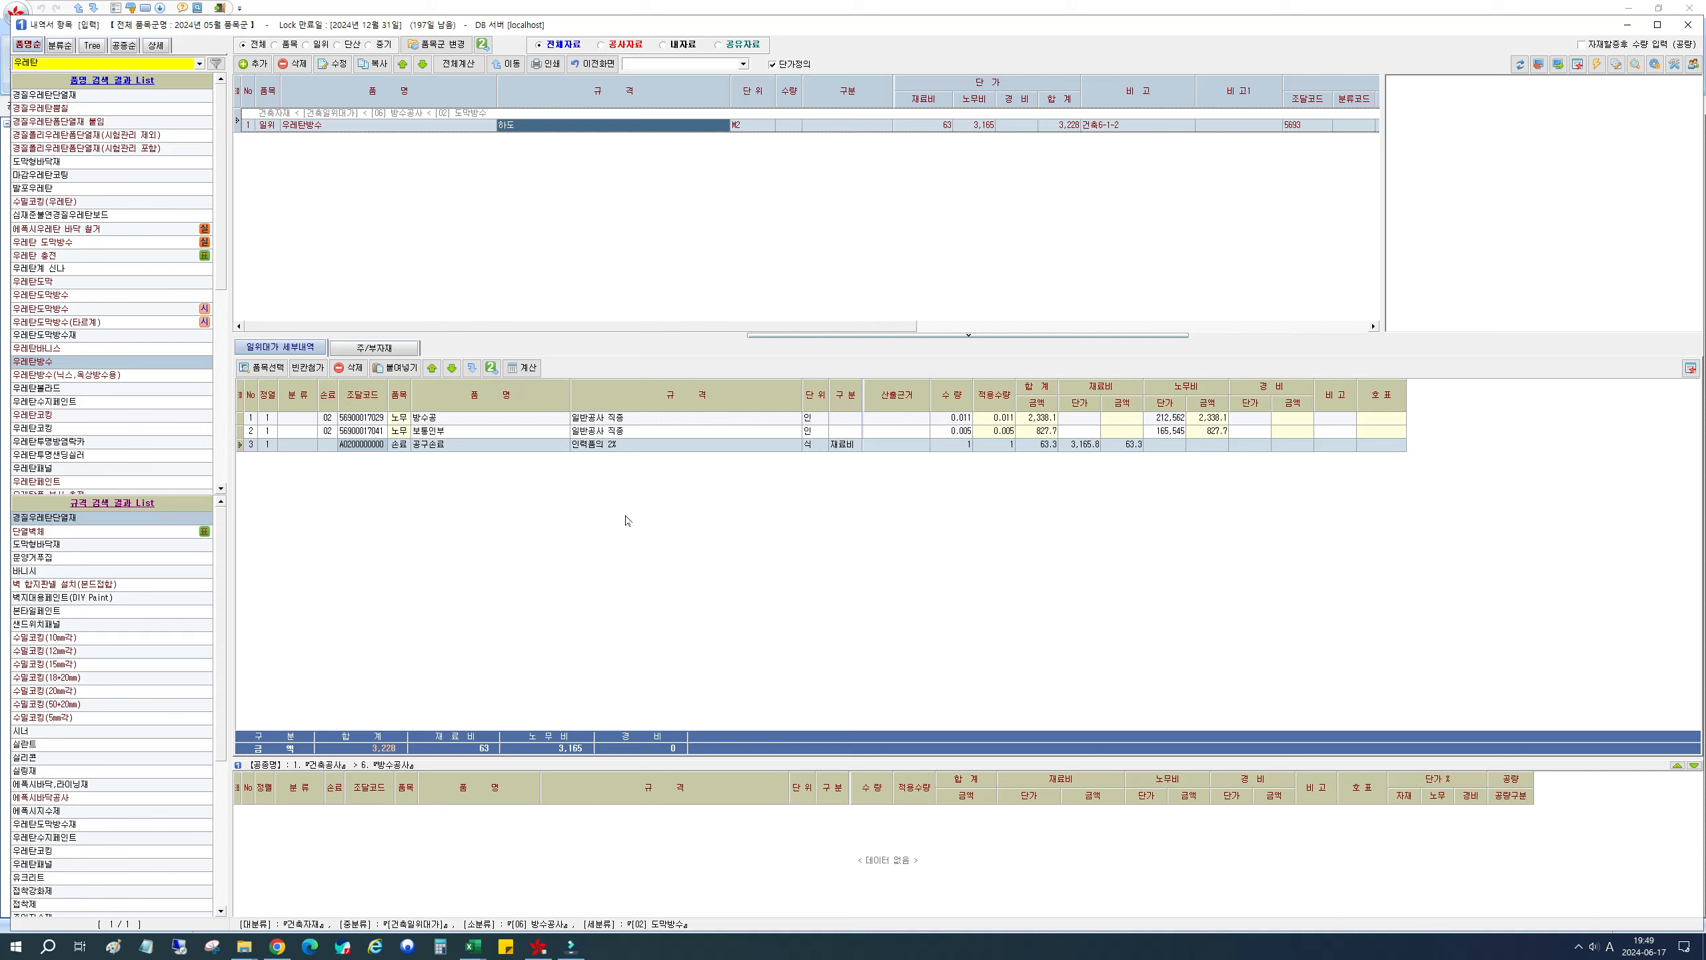
{"action": "left_click", "coordinate": [271, 379]}
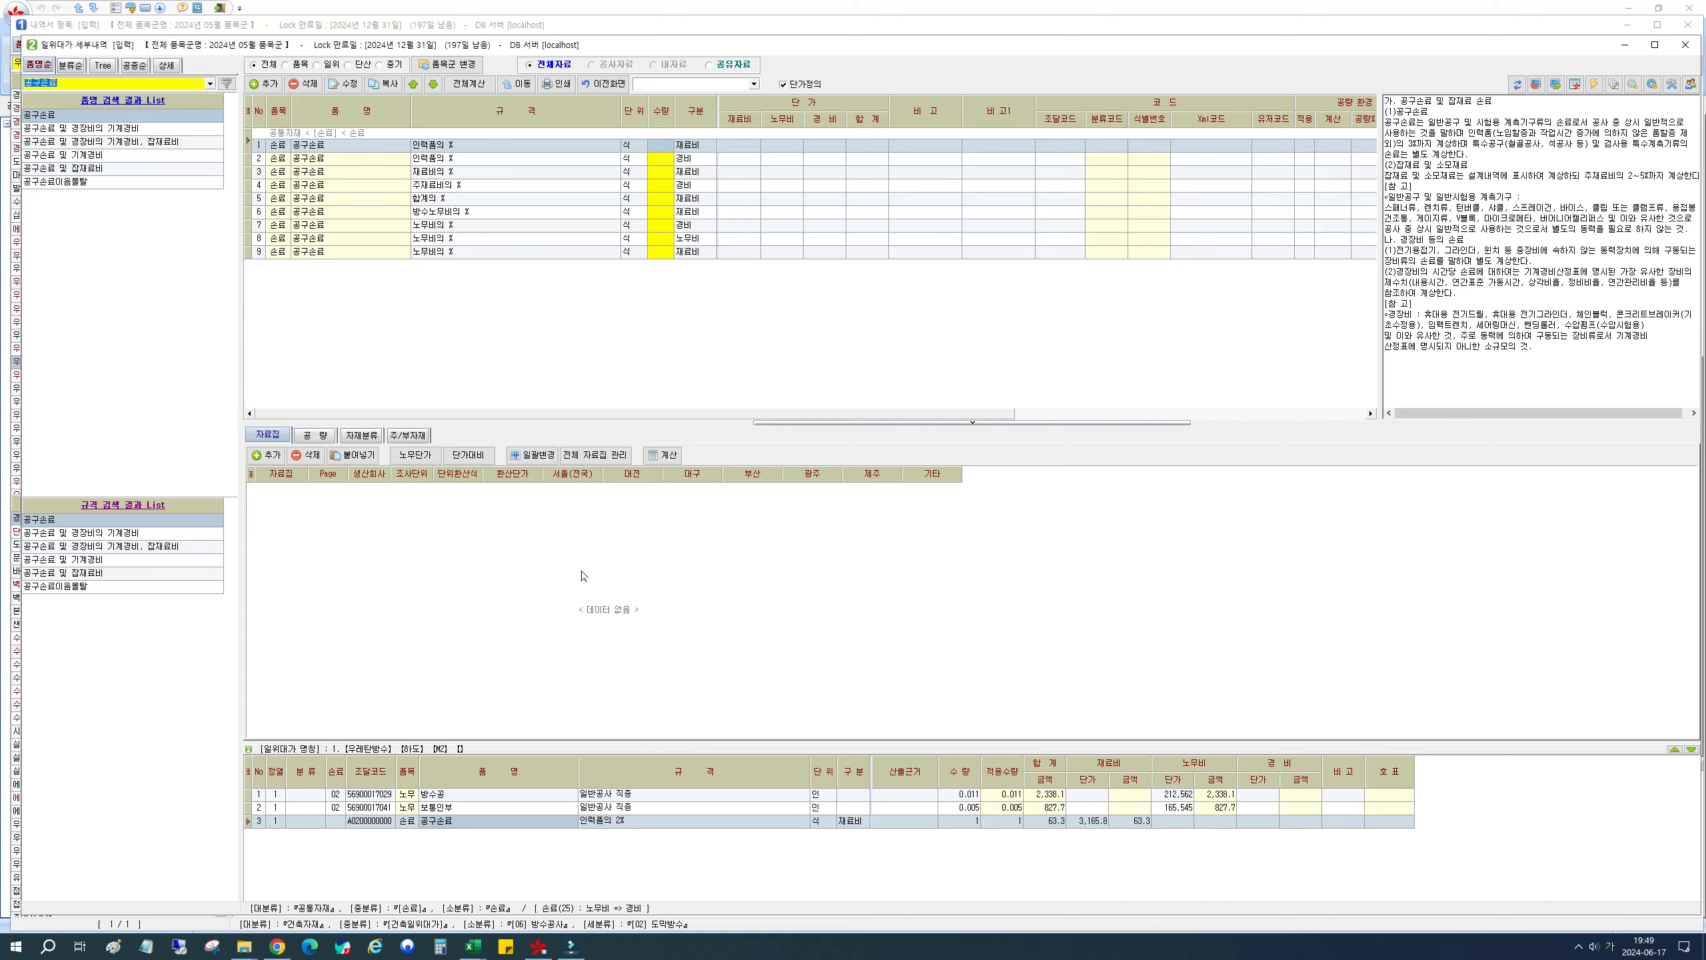
{"action": "type", "text": "ㅂ프라이메"}
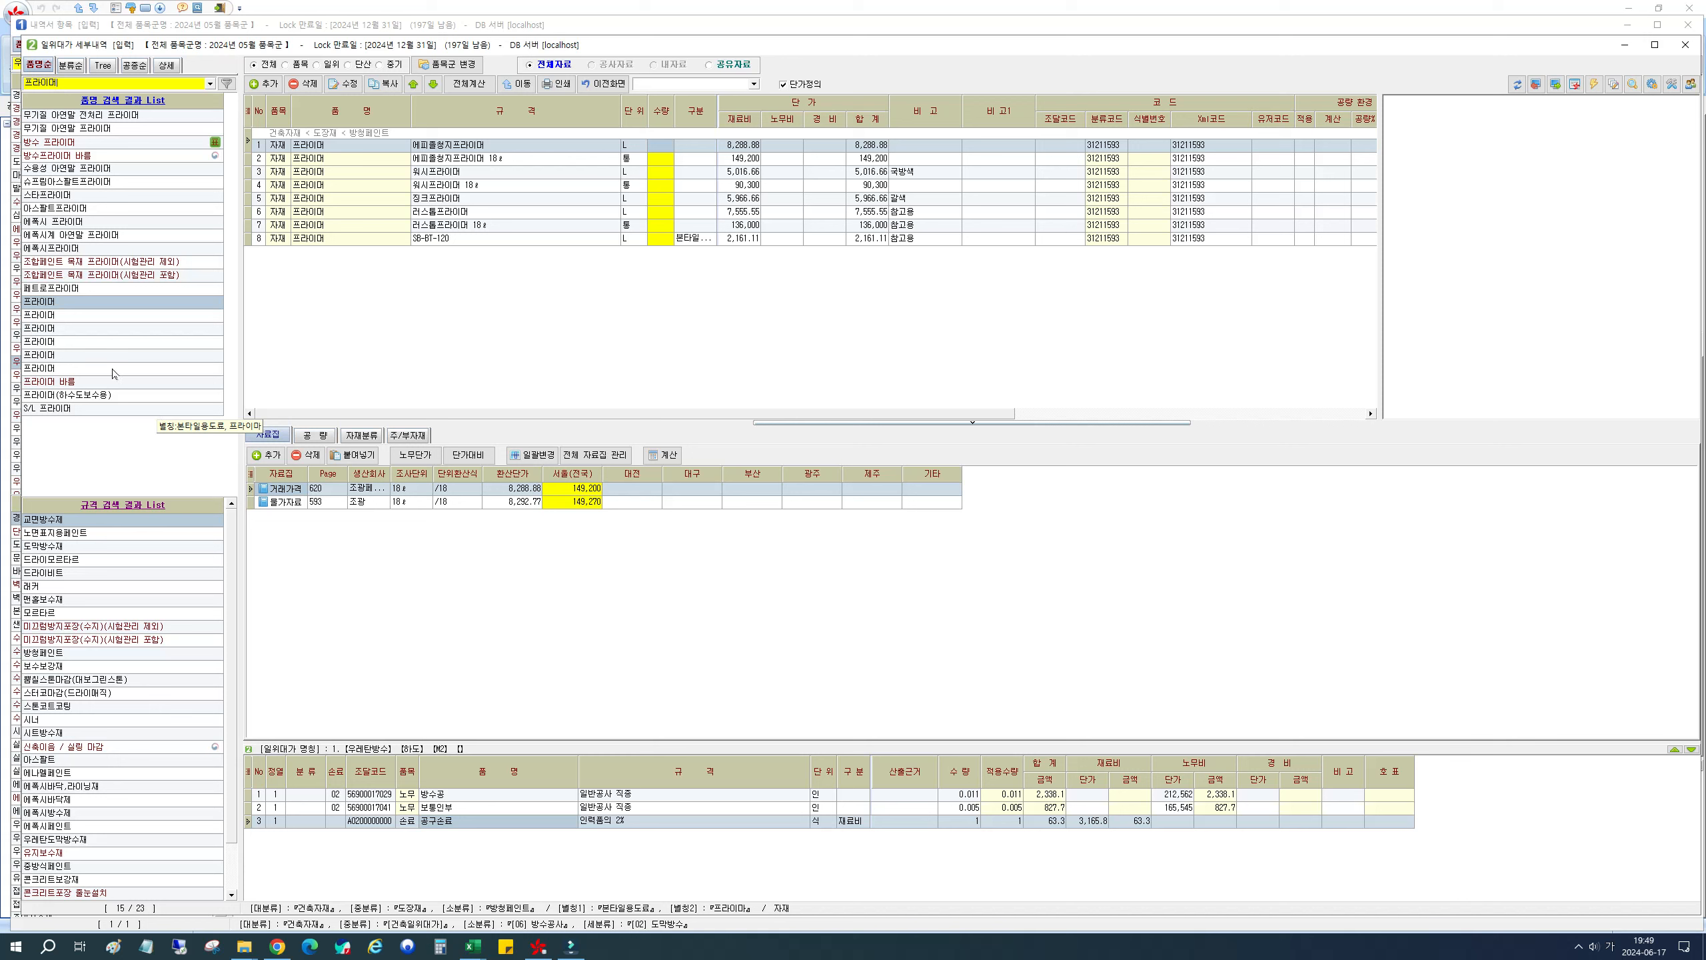
{"action": "left_click", "coordinate": [95, 852]}
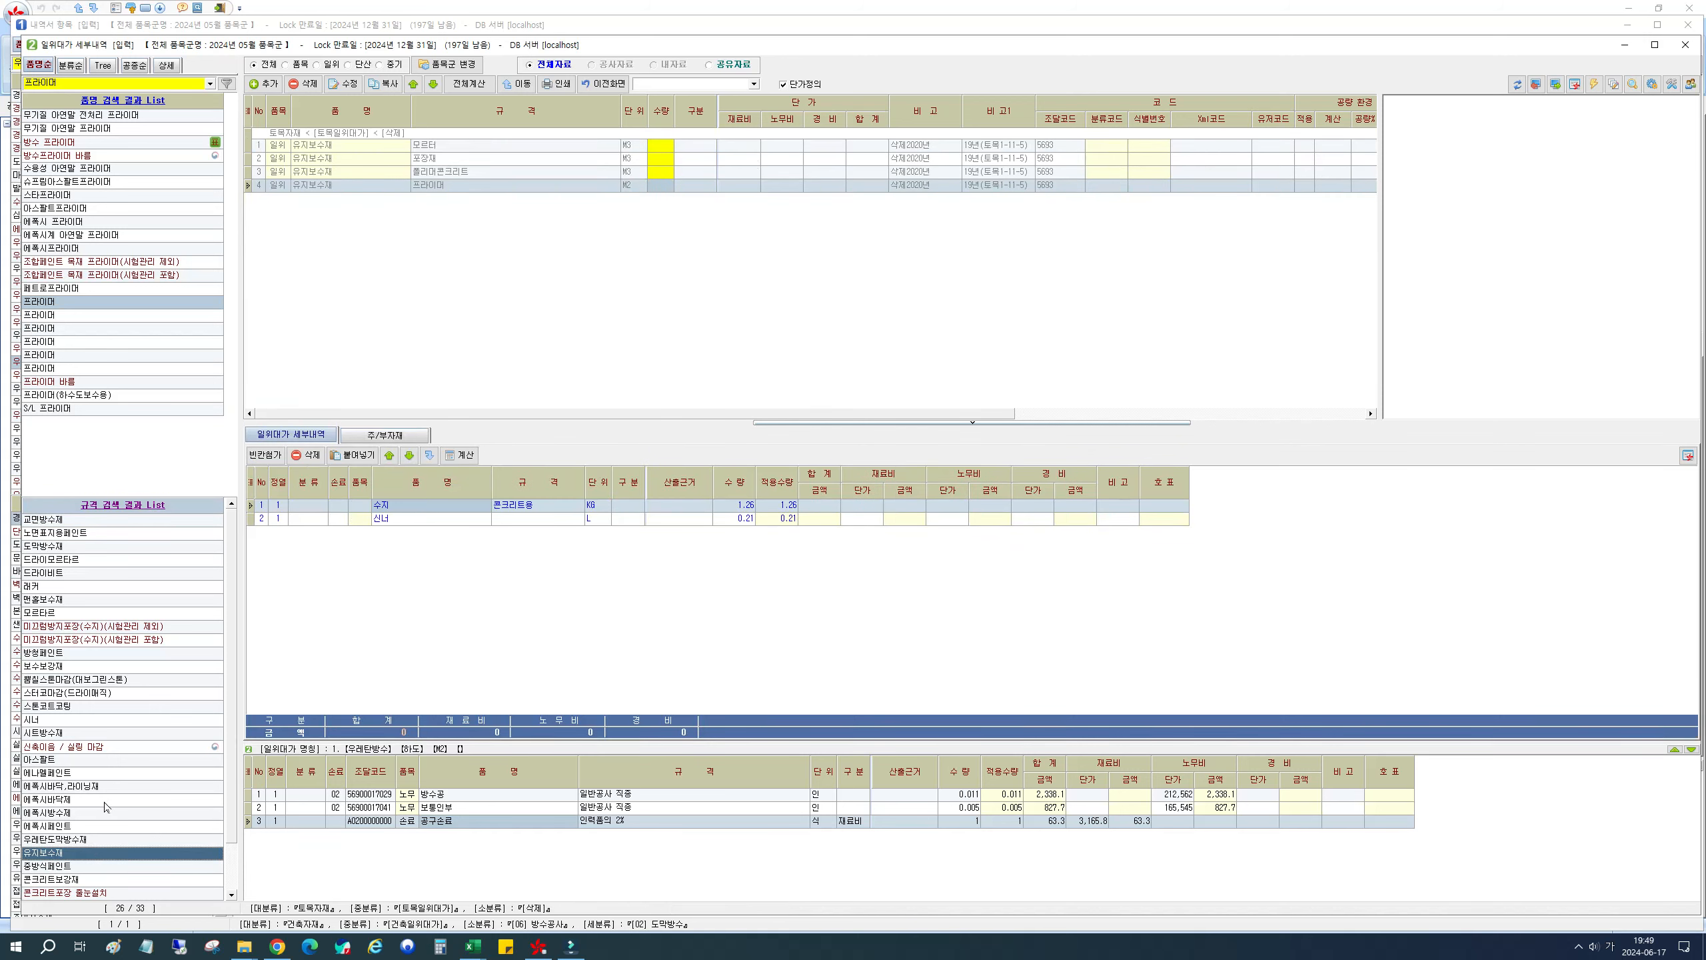
{"action": "scroll", "coordinate": [117, 803], "scroll_direction": "down", "scroll_amount": 7}
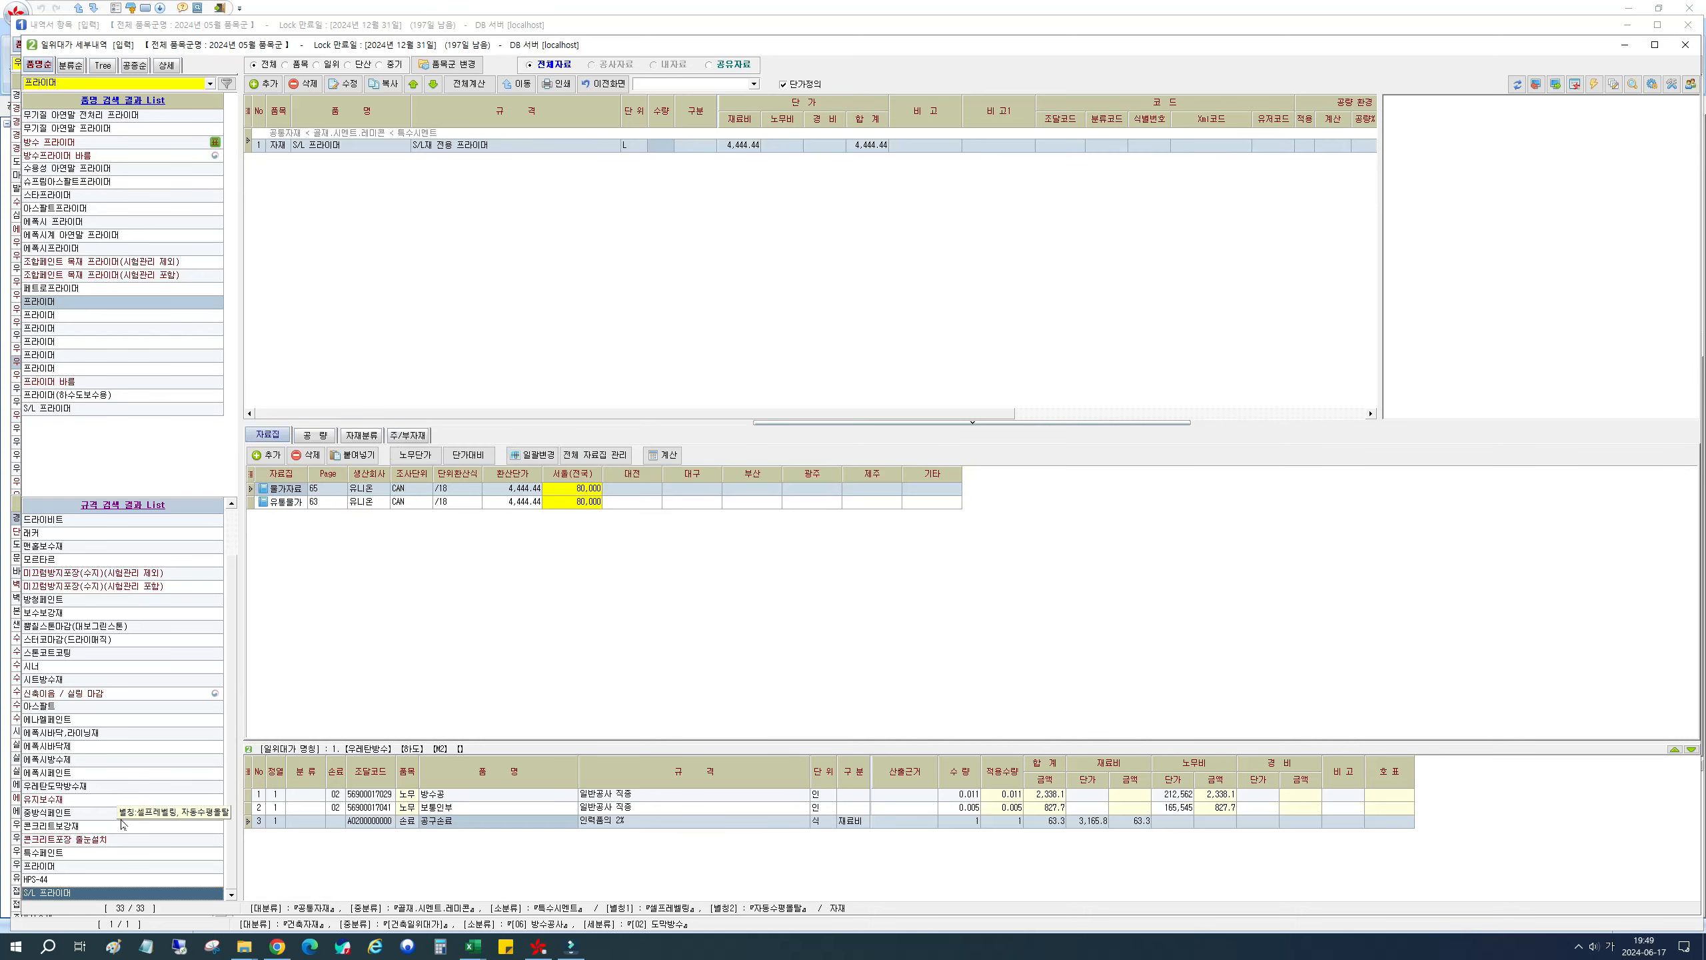
{"action": "left_click", "coordinate": [104, 787]}
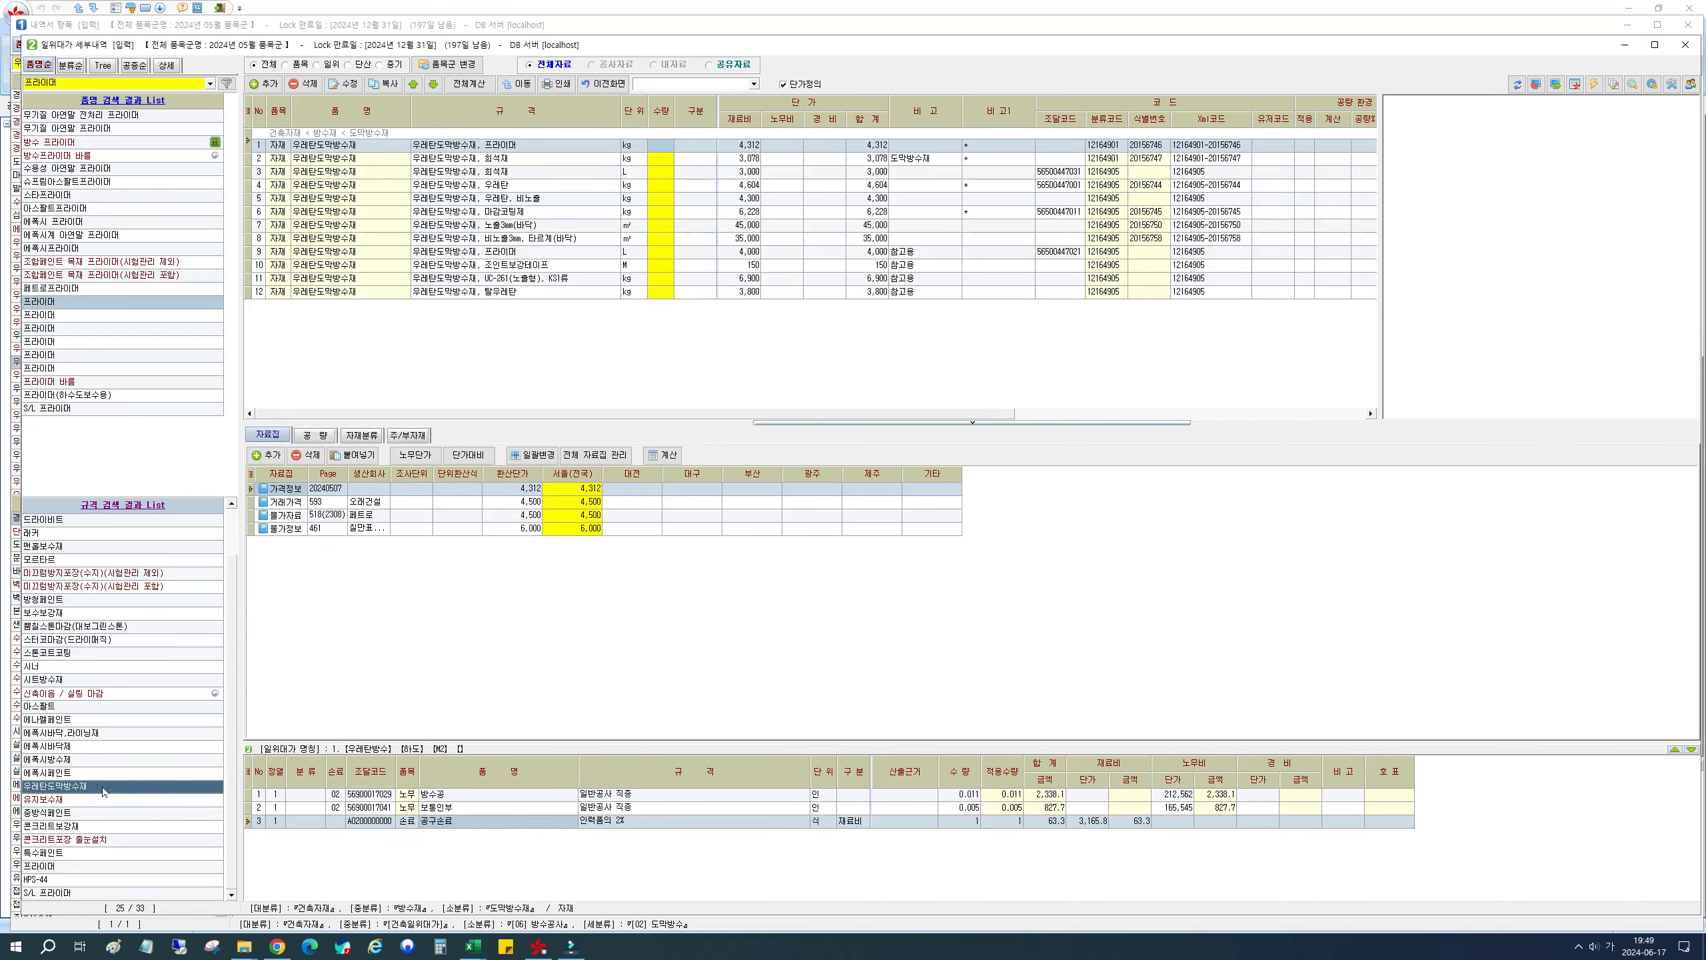
Step: Add the kg-priced material 우레탄도막방수재, 프라이머 to the 하도 breakdown and select its 수량 cell
{"action": "left_click", "coordinate": [540, 146]}
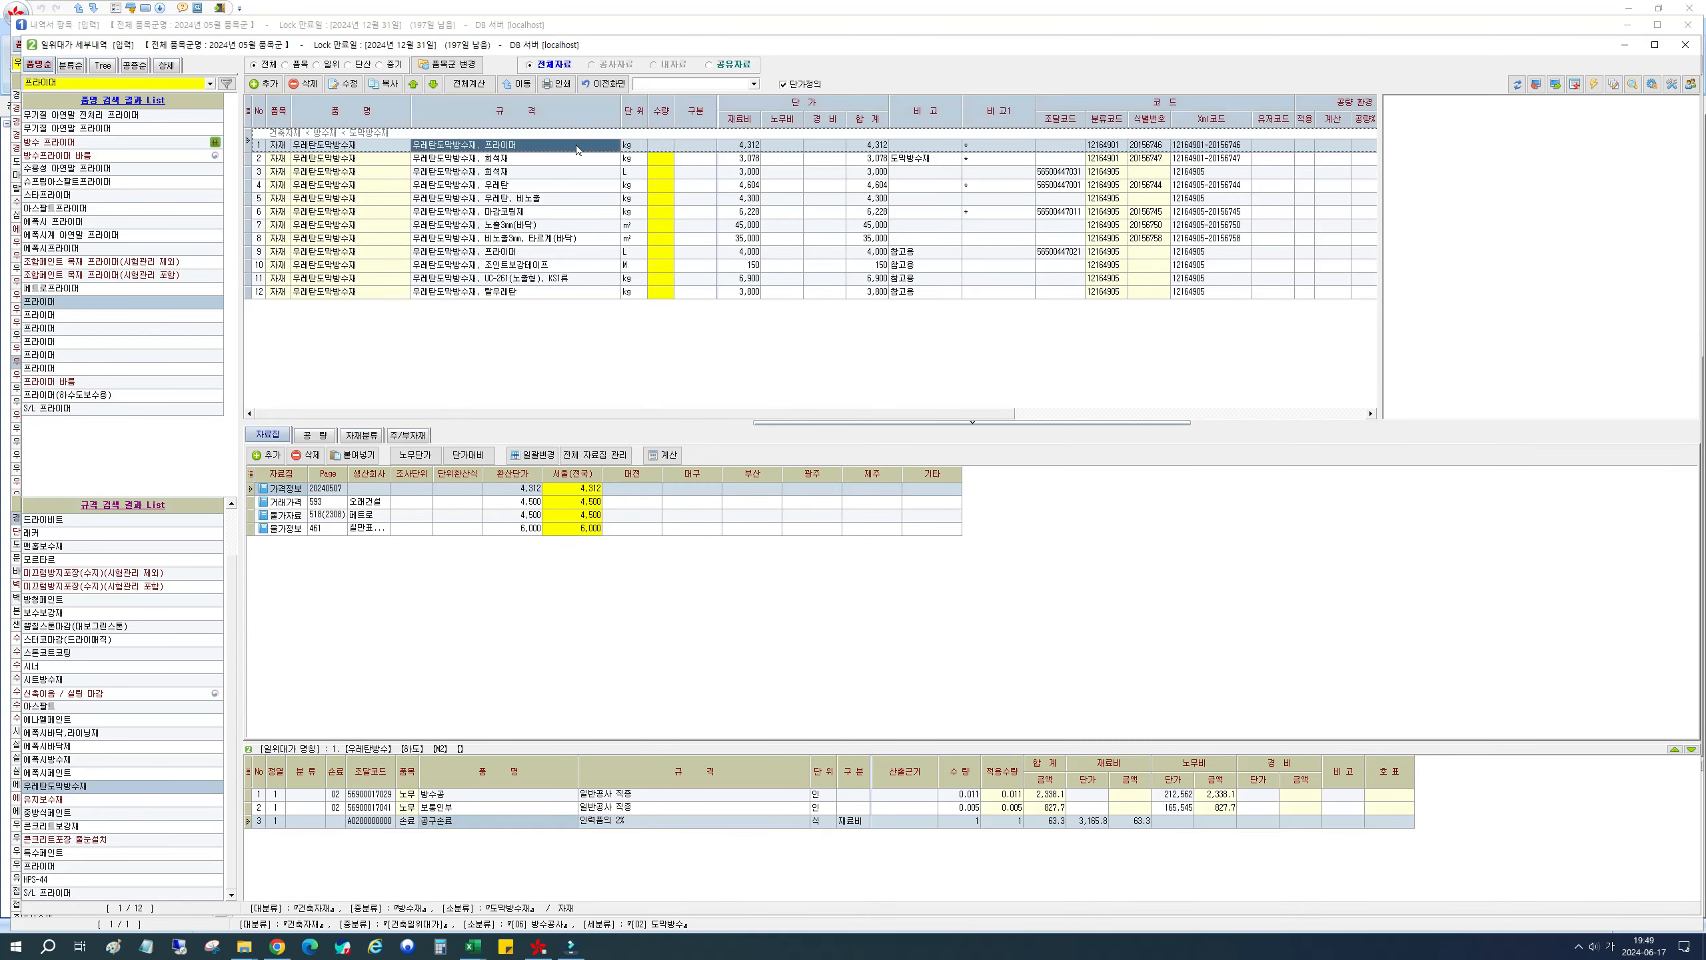
{"action": "double_click", "coordinate": [667, 153]}
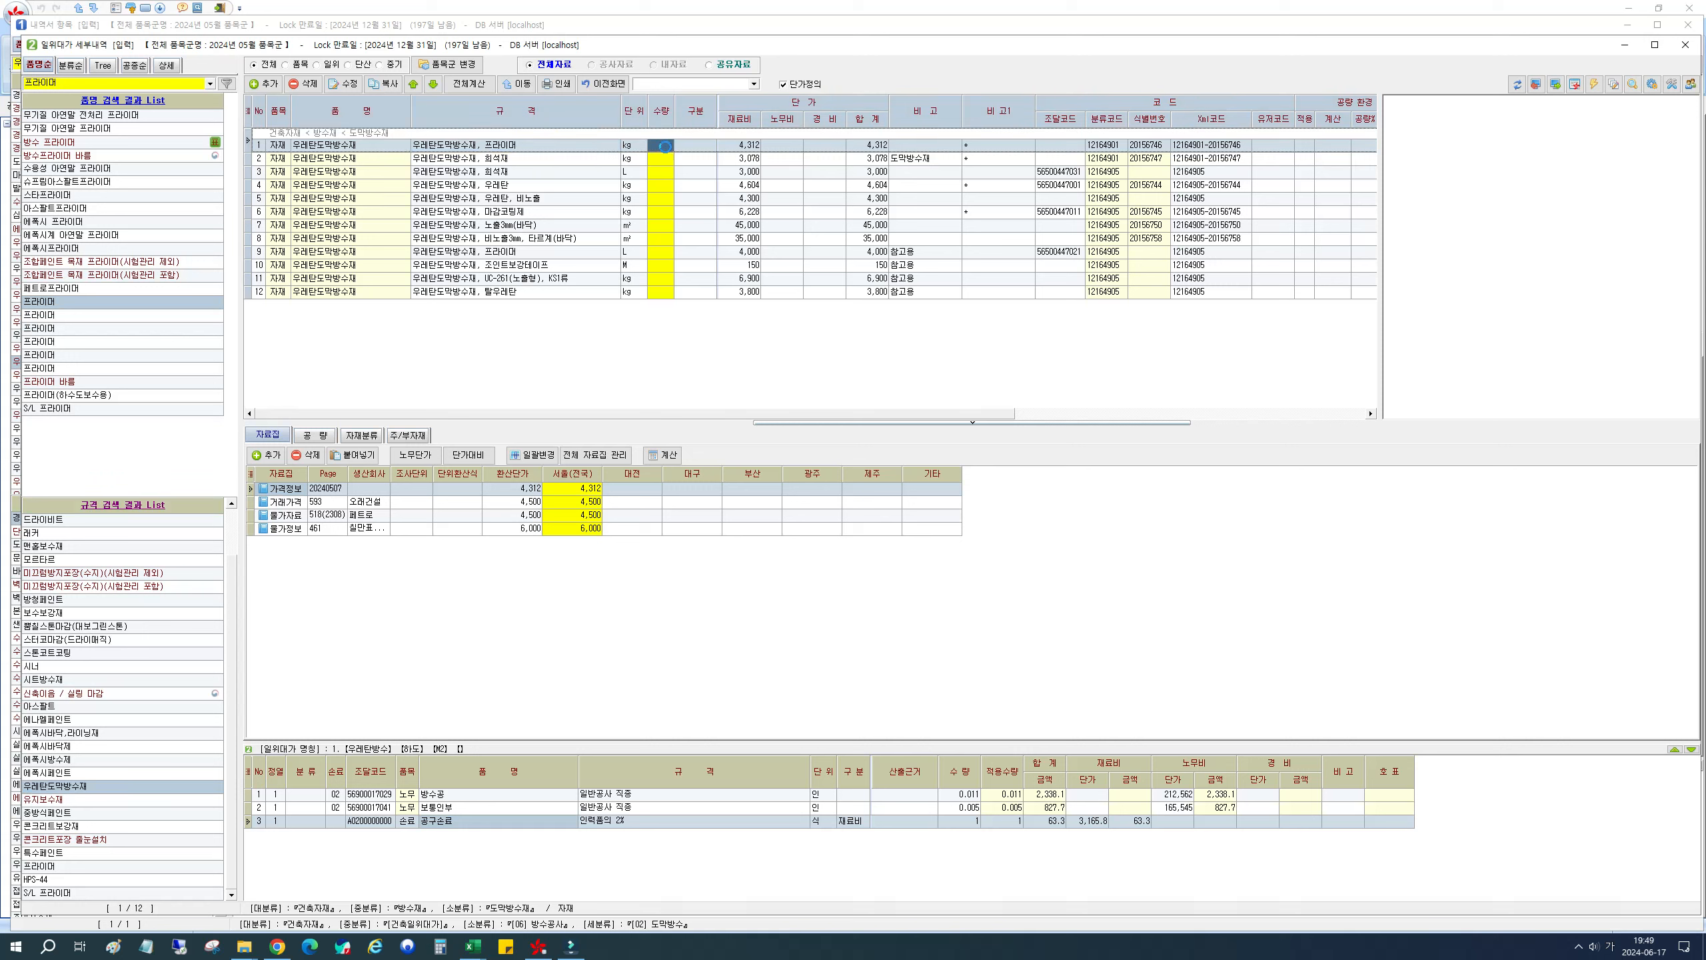
{"action": "key", "text": "Escape"}
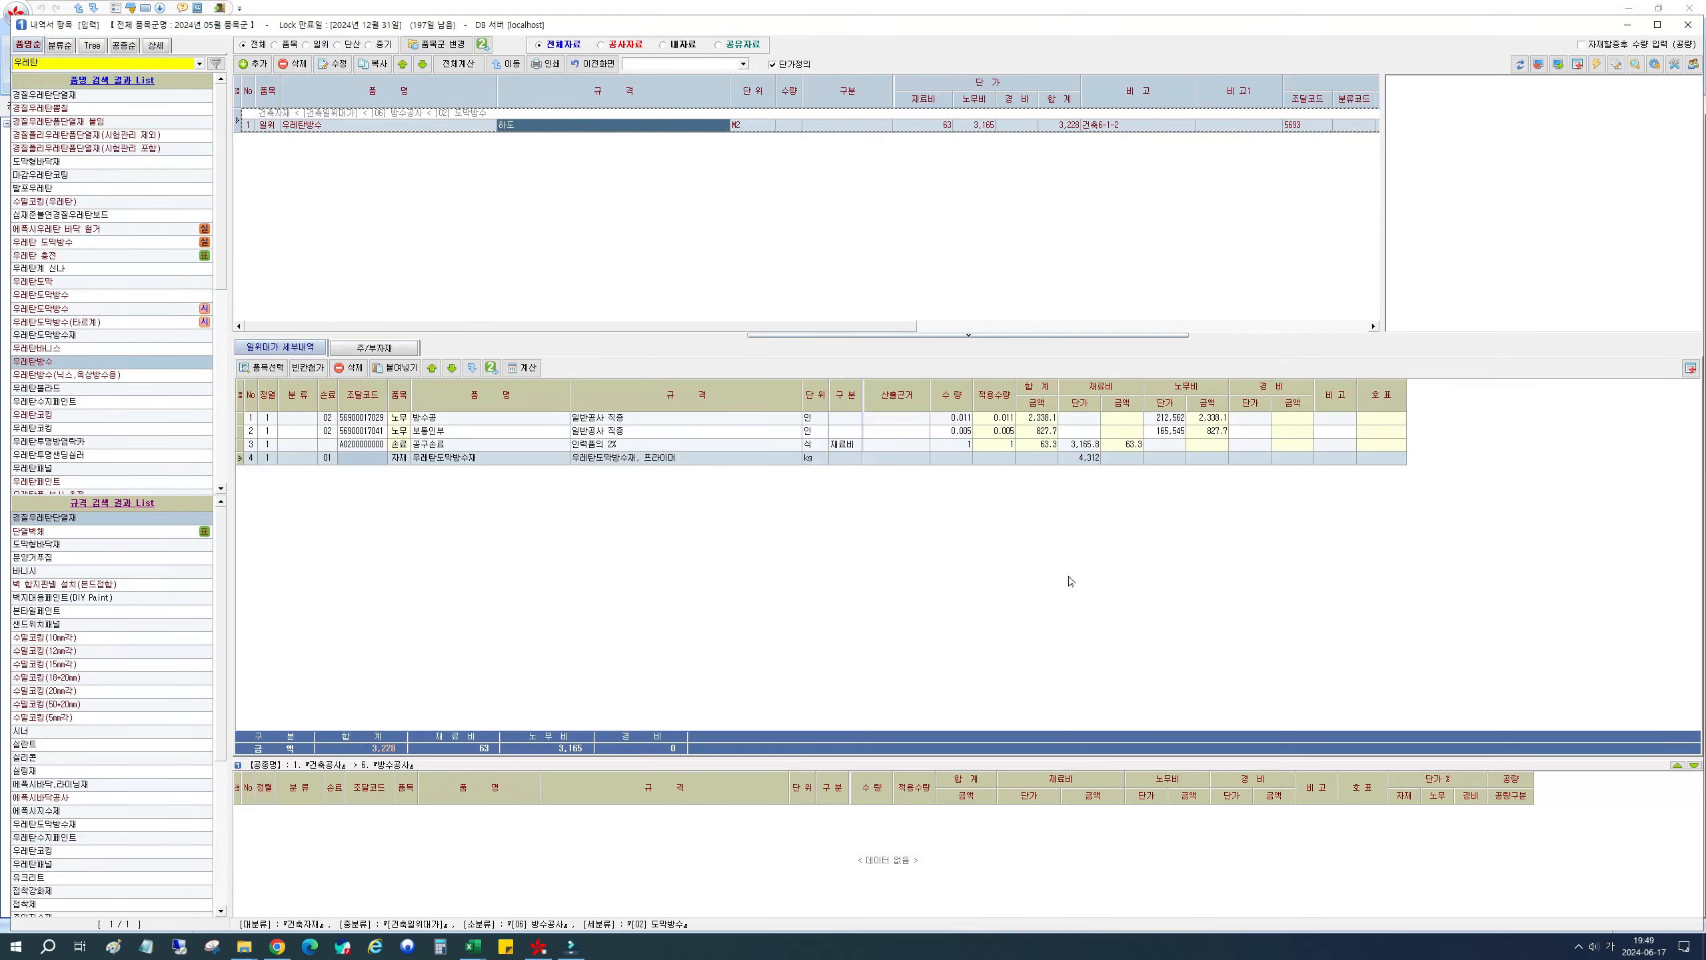
{"action": "left_click", "coordinate": [941, 459]}
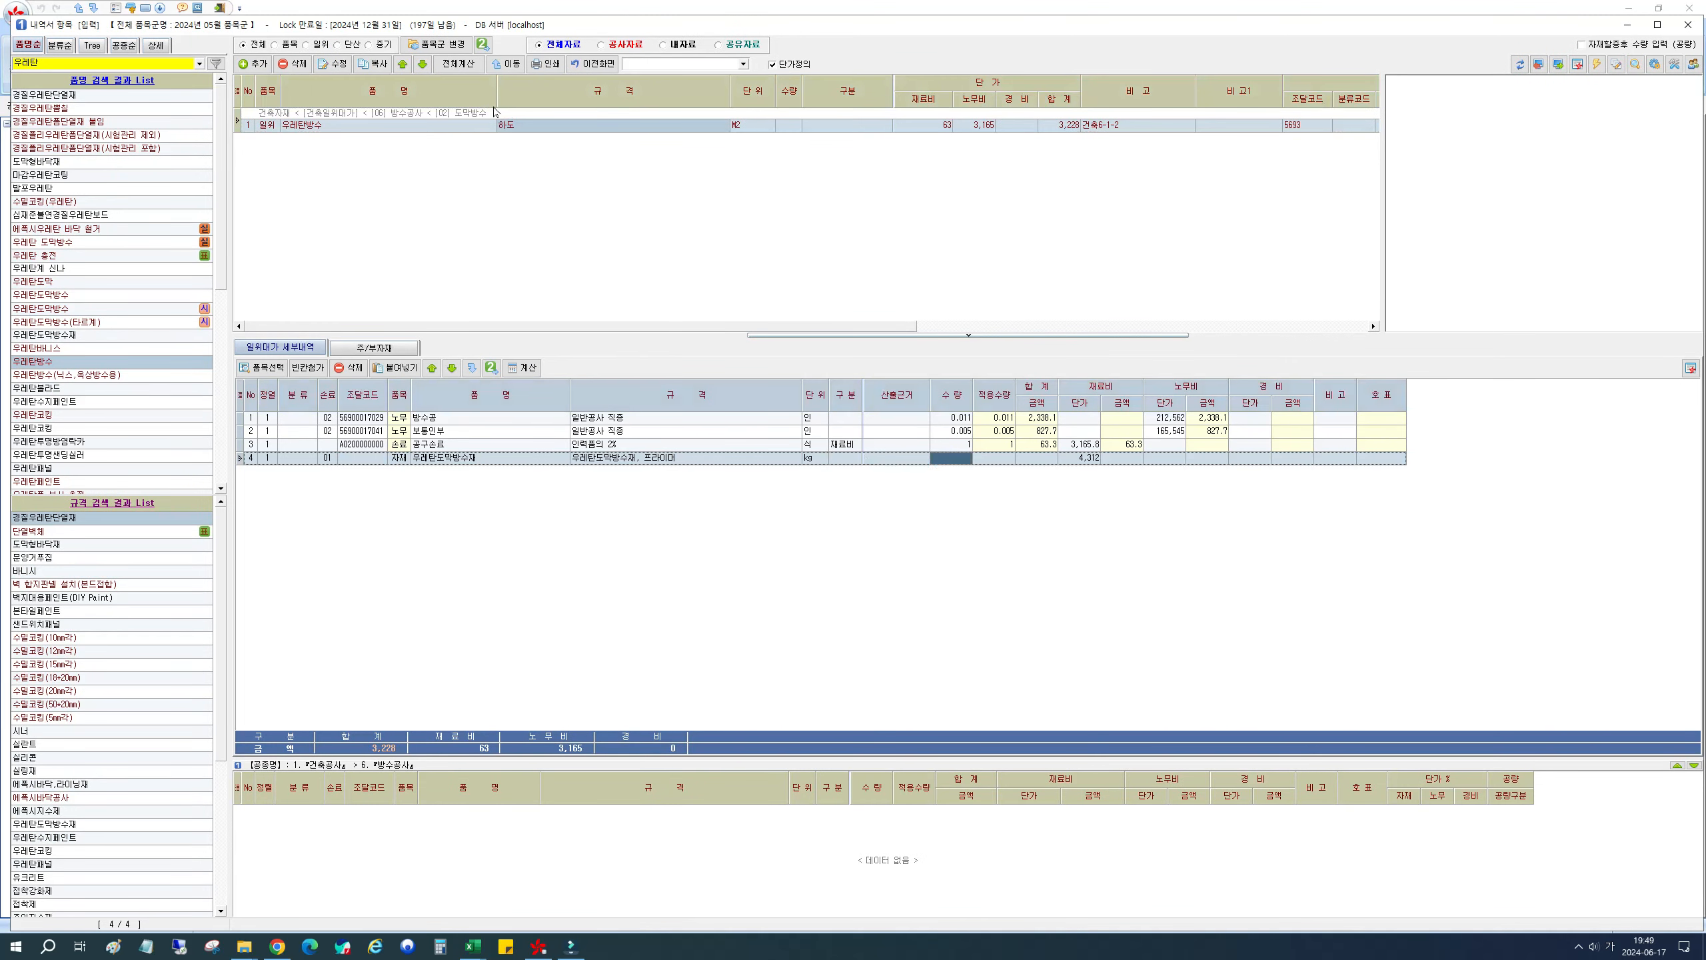
Step: Set the 수량 of the 우레탄도막방수재, 프라이머 material in the 하도 breakdown to 0.3
{"action": "type", "text": "0.3"}
{"action": "key", "text": "Return"}
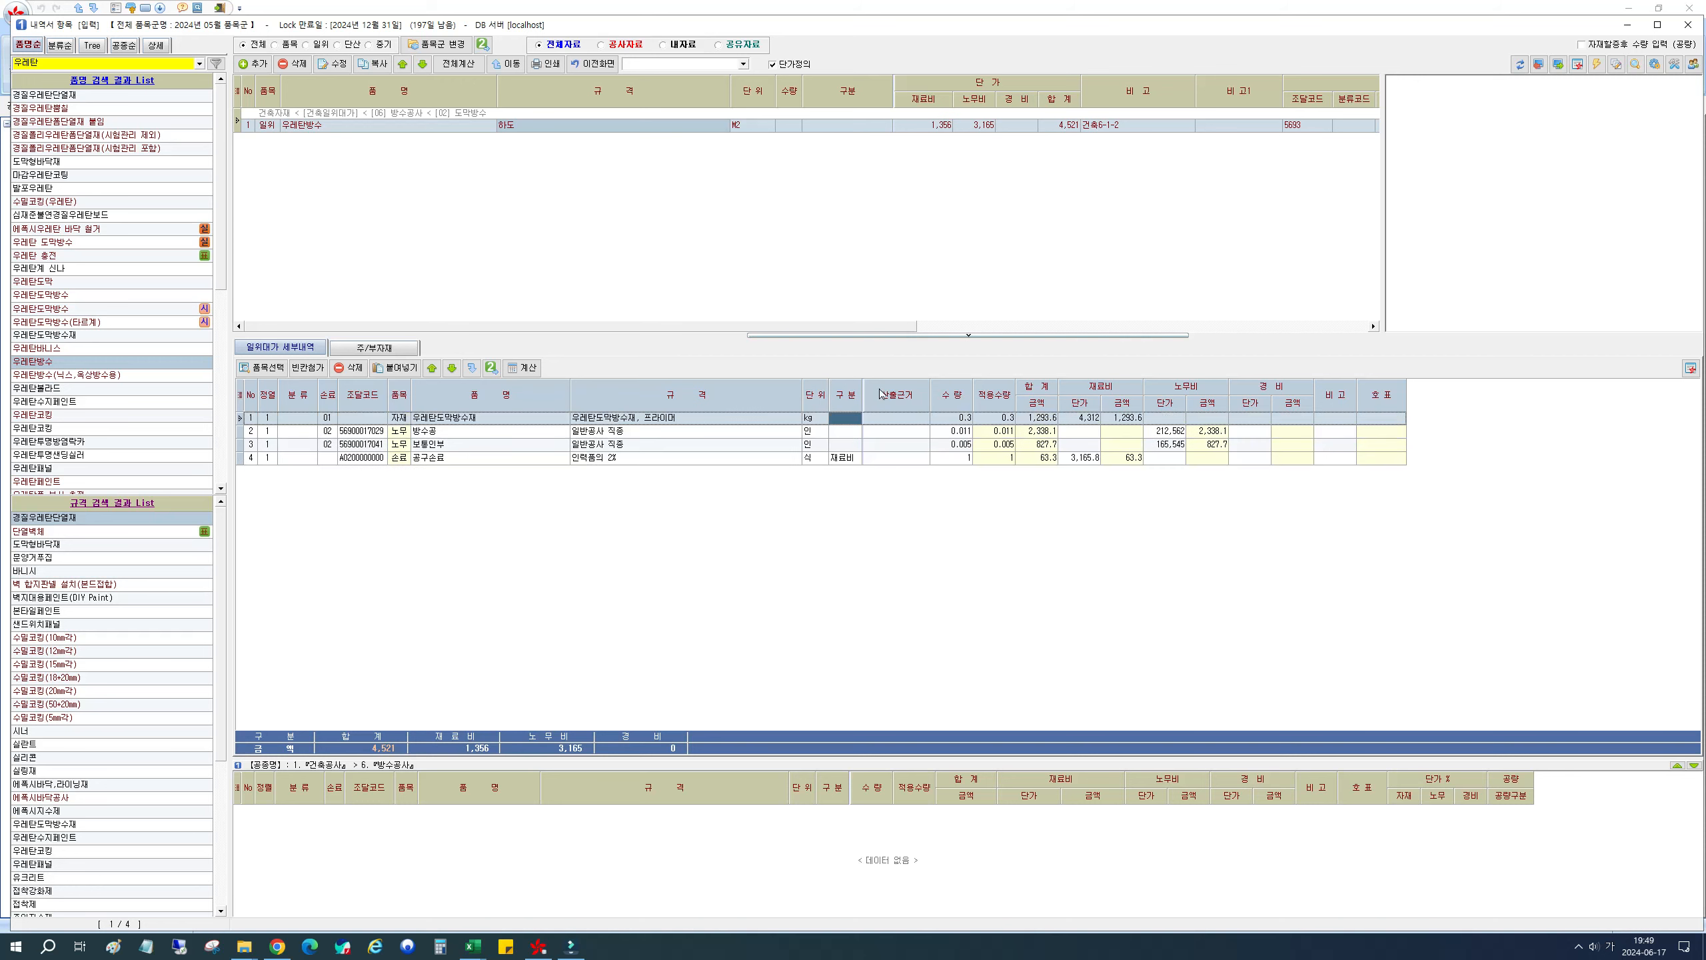
{"action": "left_click", "coordinate": [946, 419]}
{"action": "left_click", "coordinate": [596, 418]}
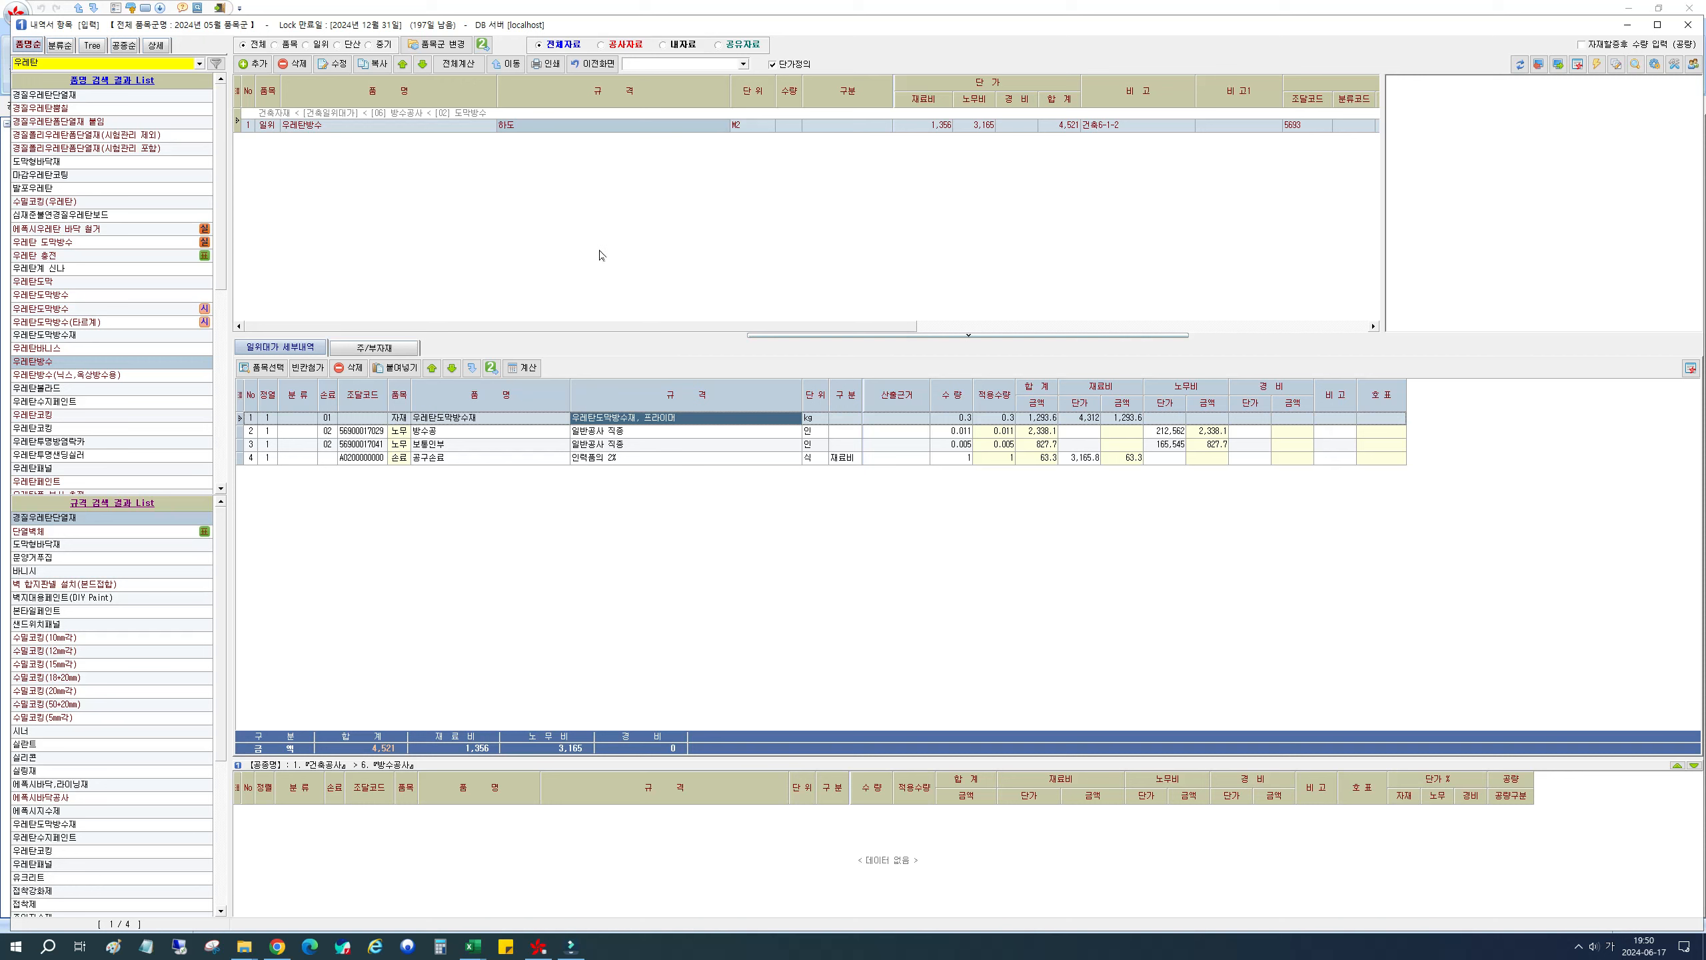
Step: Start a copy of the 우레탄방수 하도 unit-price item and set the copy's 규격 to 중도
{"action": "left_click", "coordinate": [254, 67]}
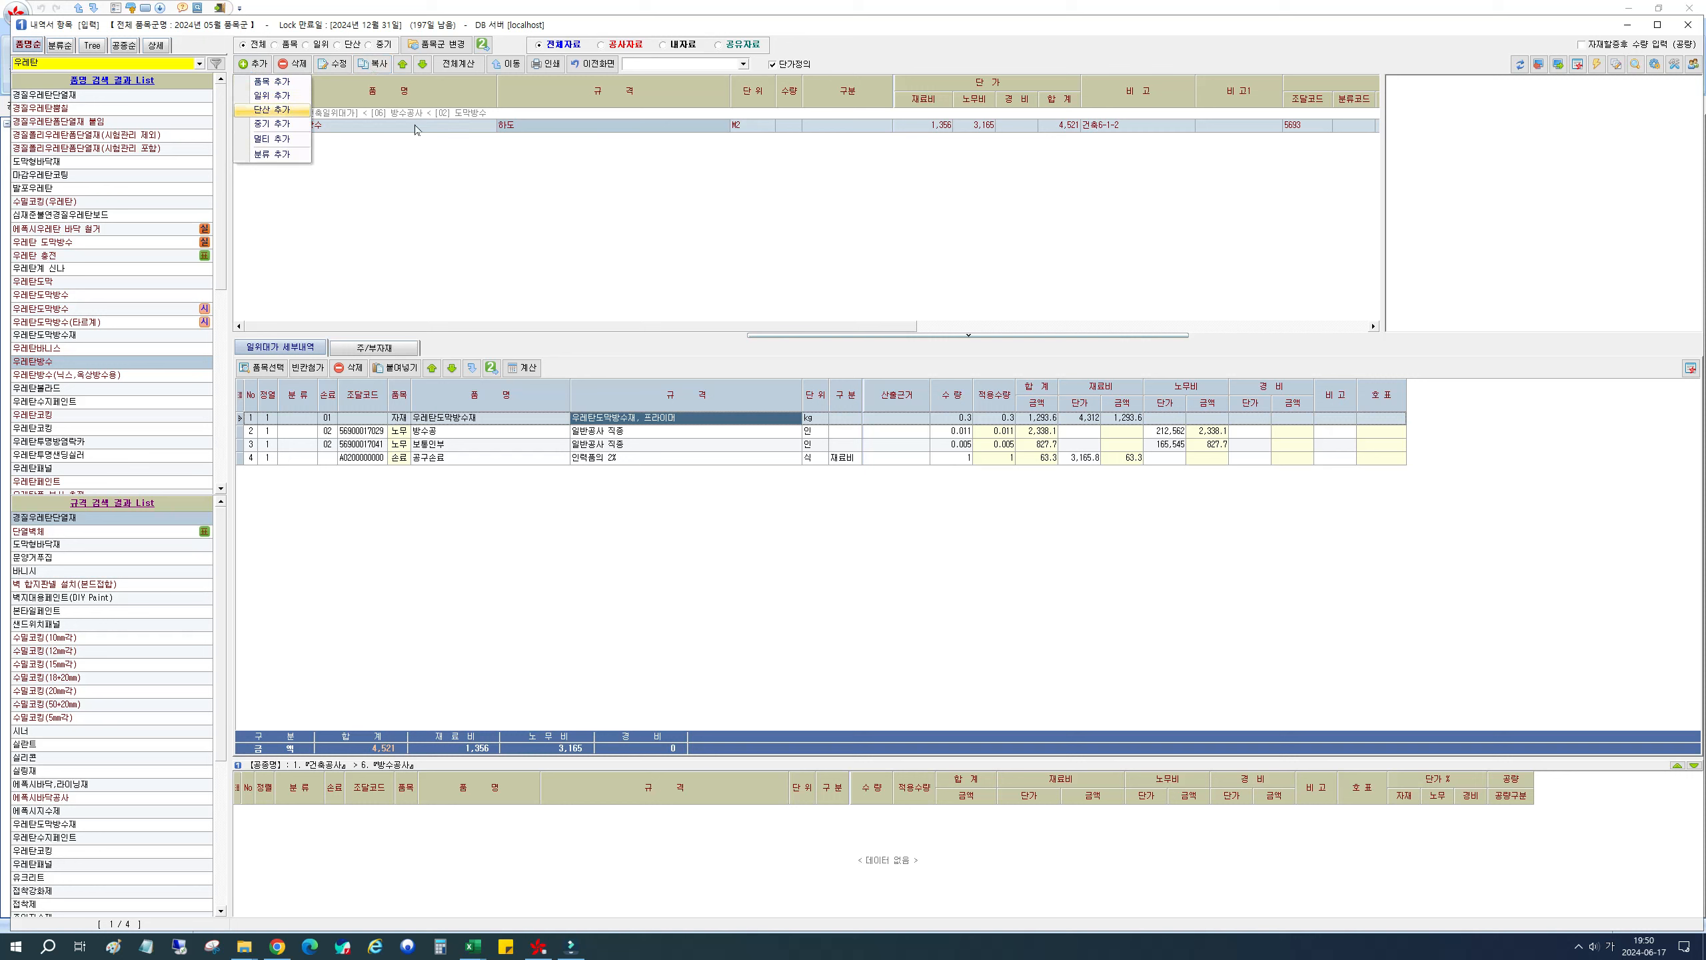
{"action": "left_click", "coordinate": [552, 192]}
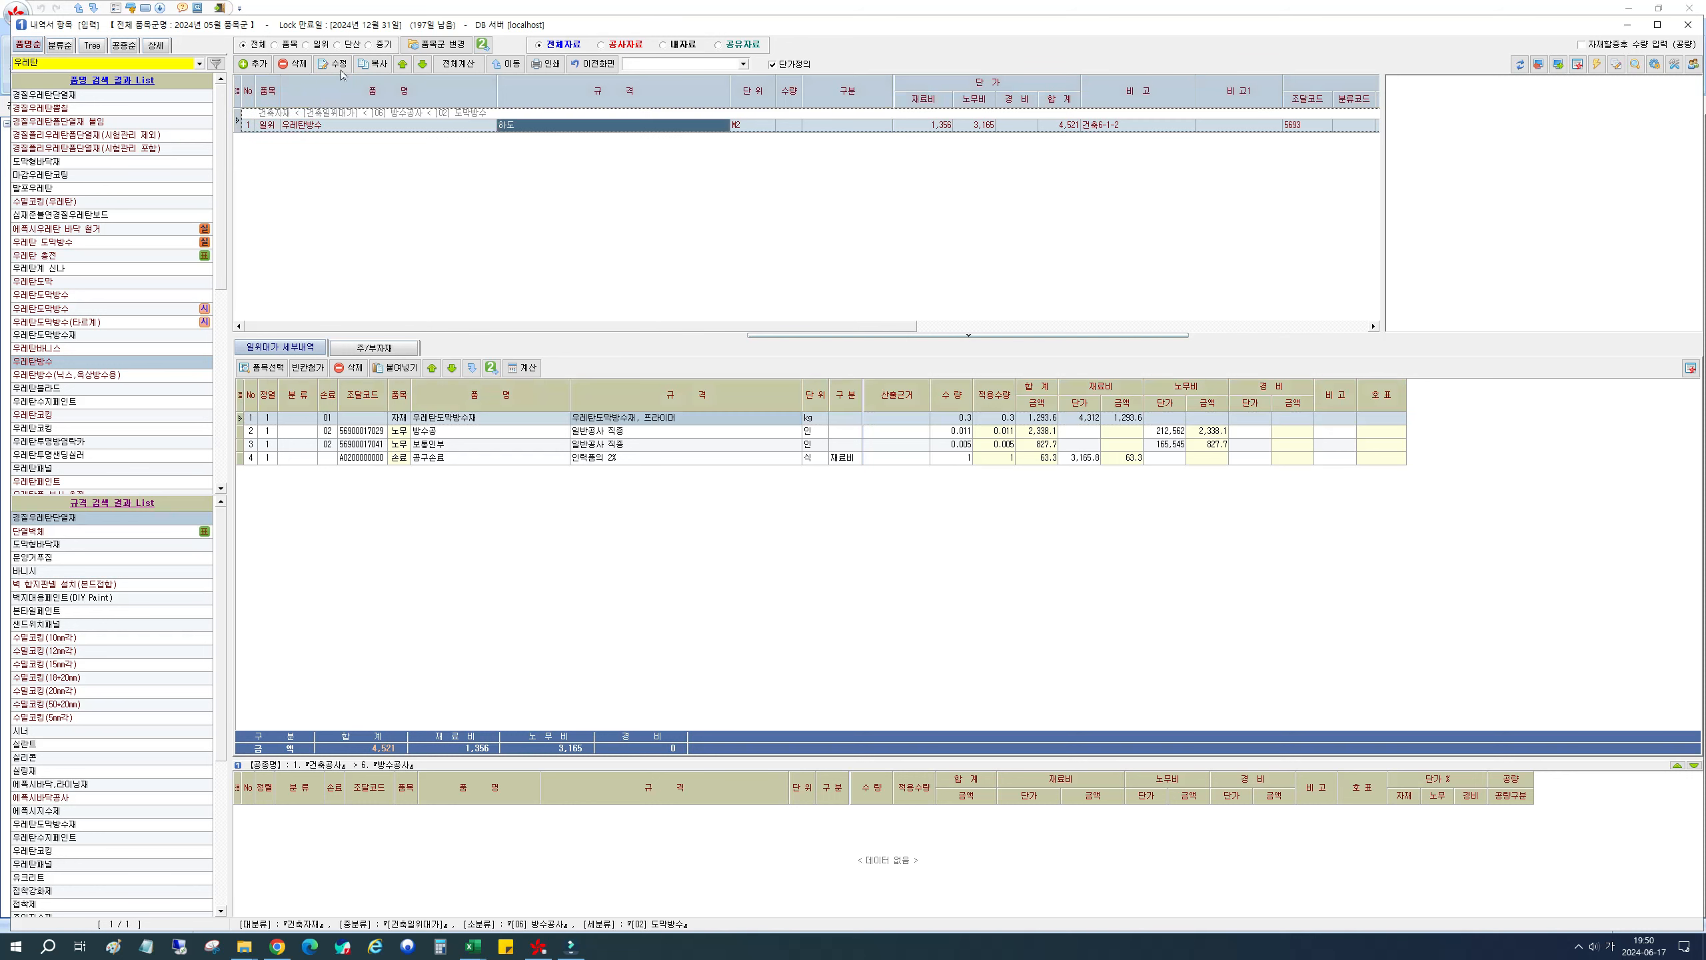
{"action": "left_click", "coordinate": [376, 64]}
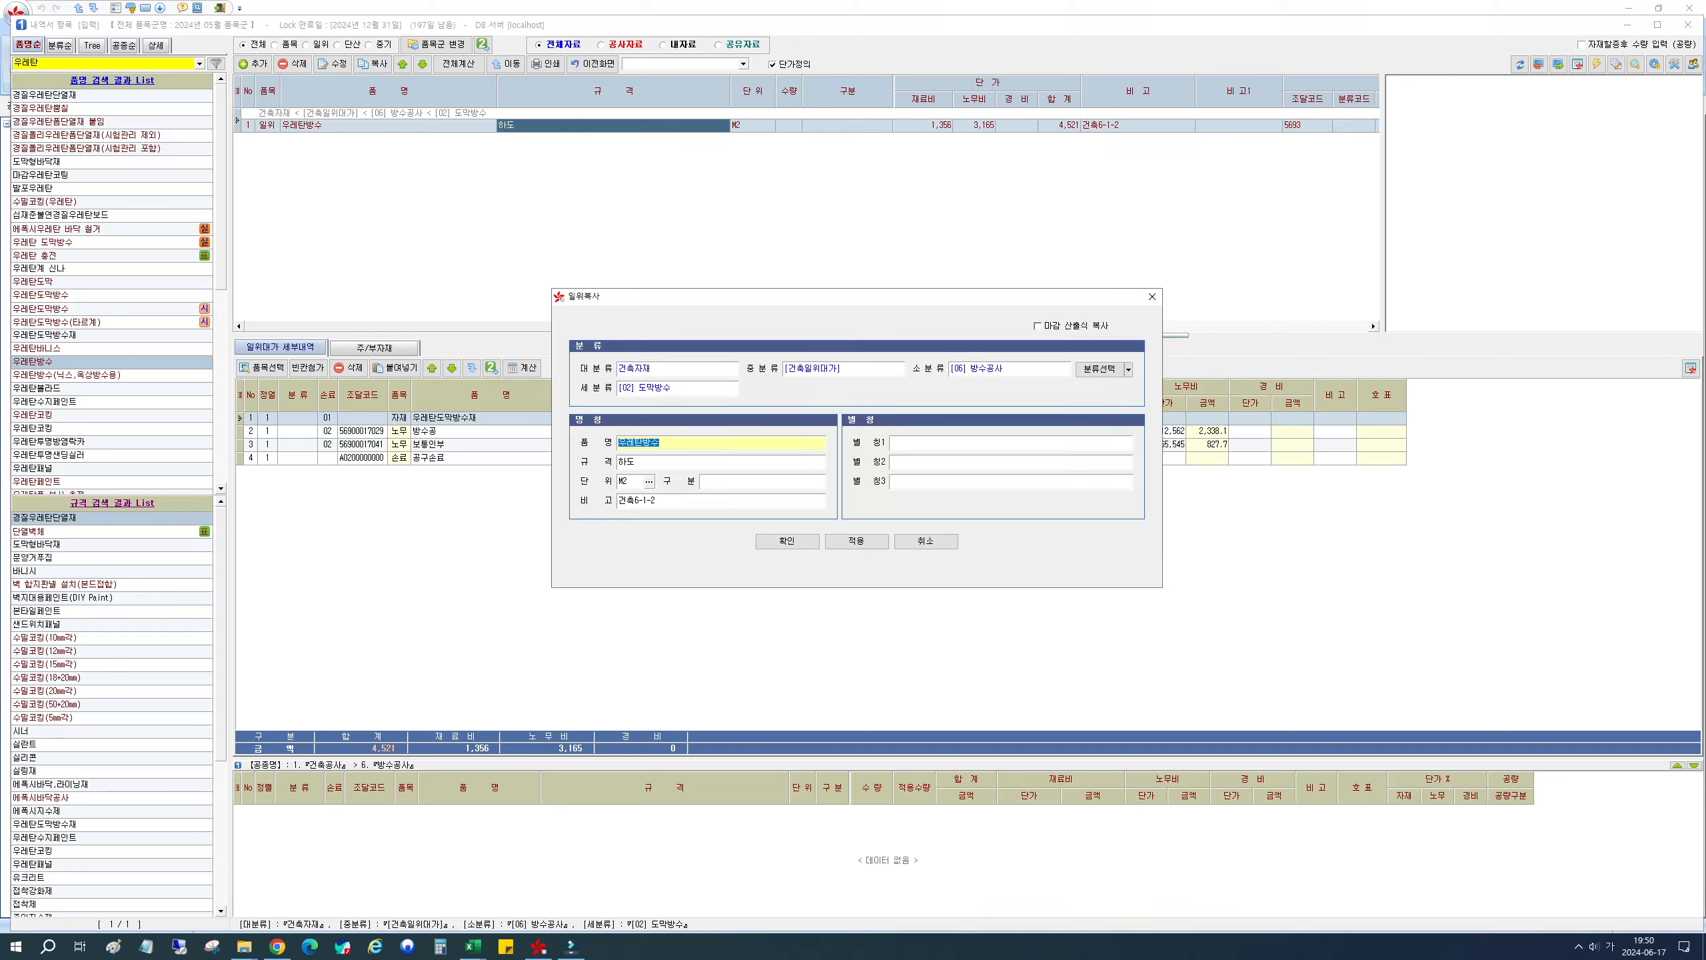
{"action": "key", "text": "Tab"}
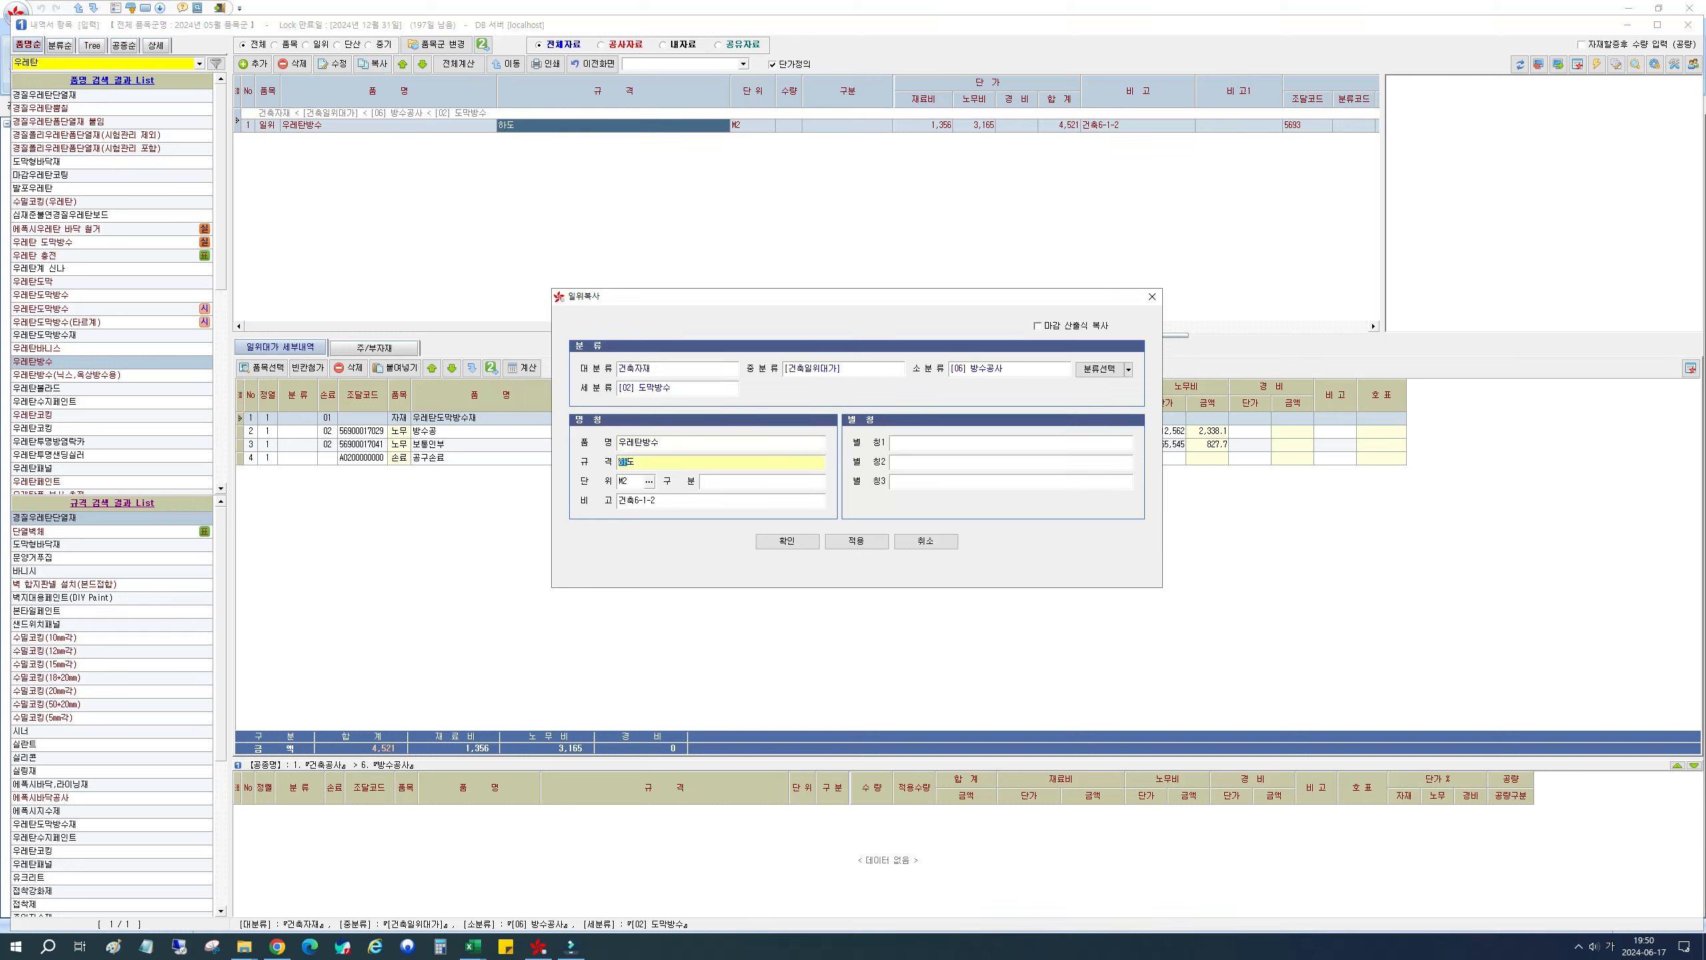
{"action": "type", "text": "ㅈ"}
{"action": "left_click_drag", "start_coordinate": [659, 500], "coordinate": [626, 500]}
Step: Switch to the 표준품셈 PDF in Chrome and look up section 6-2-1 도막바름 under 6-2 도막방수
{"action": "left_click", "coordinate": [276, 946]}
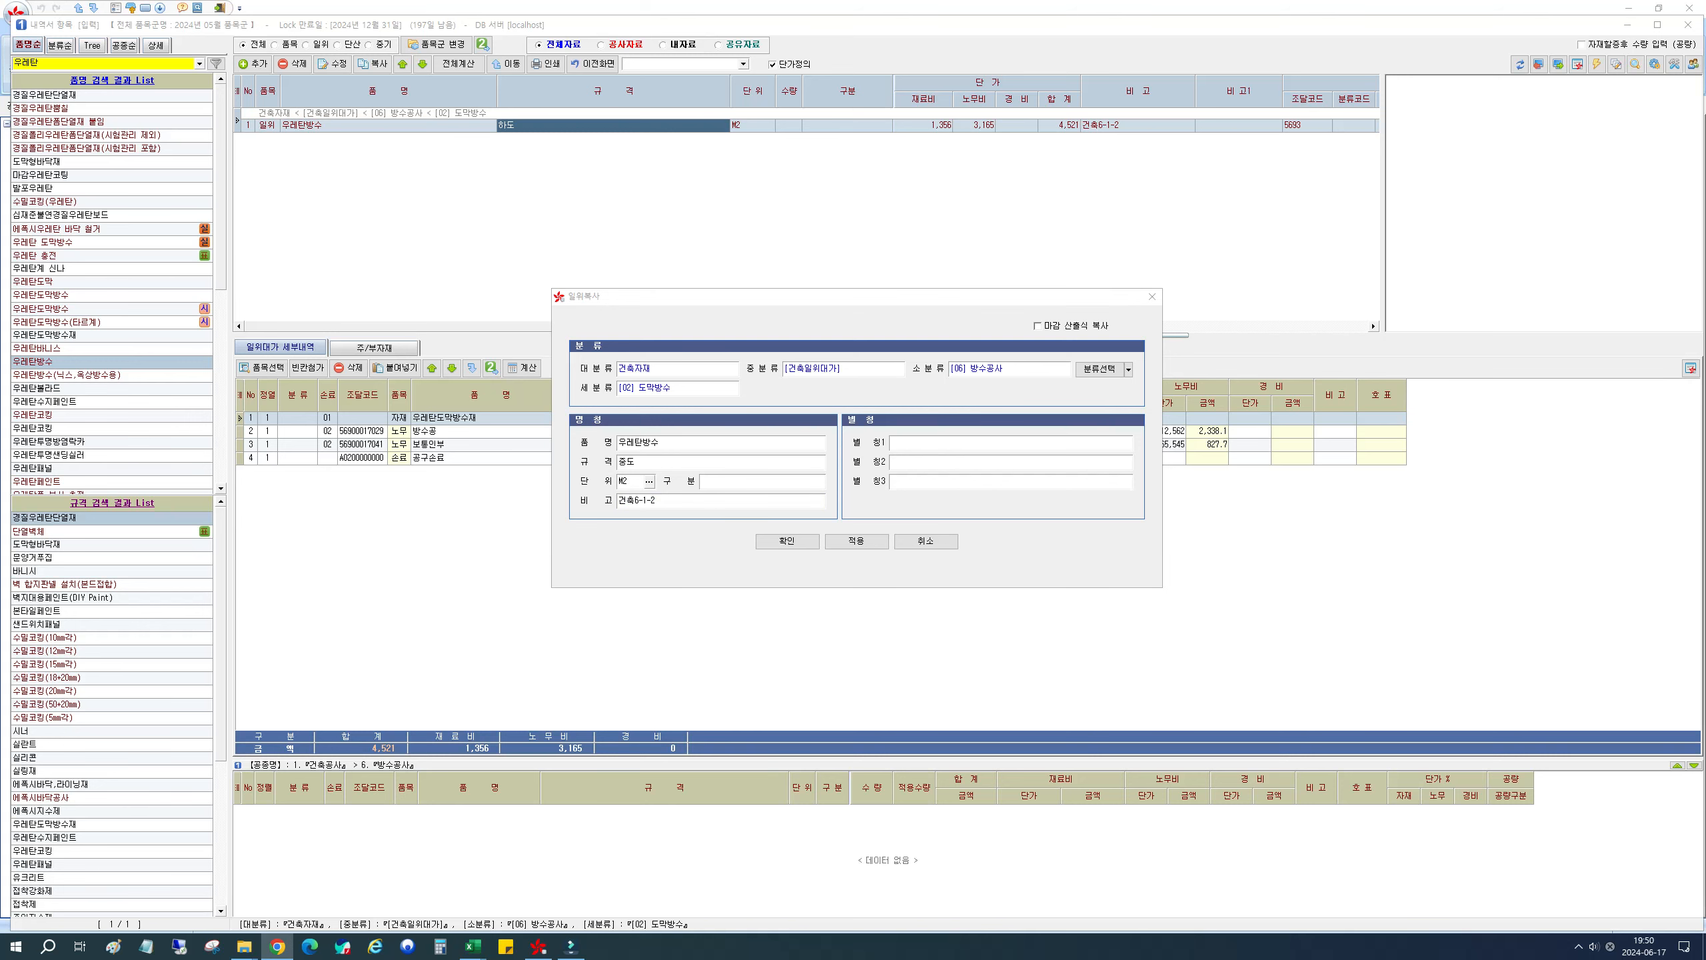
{"action": "left_click_drag", "start_coordinate": [1705, 101], "coordinate": [1420, 89]}
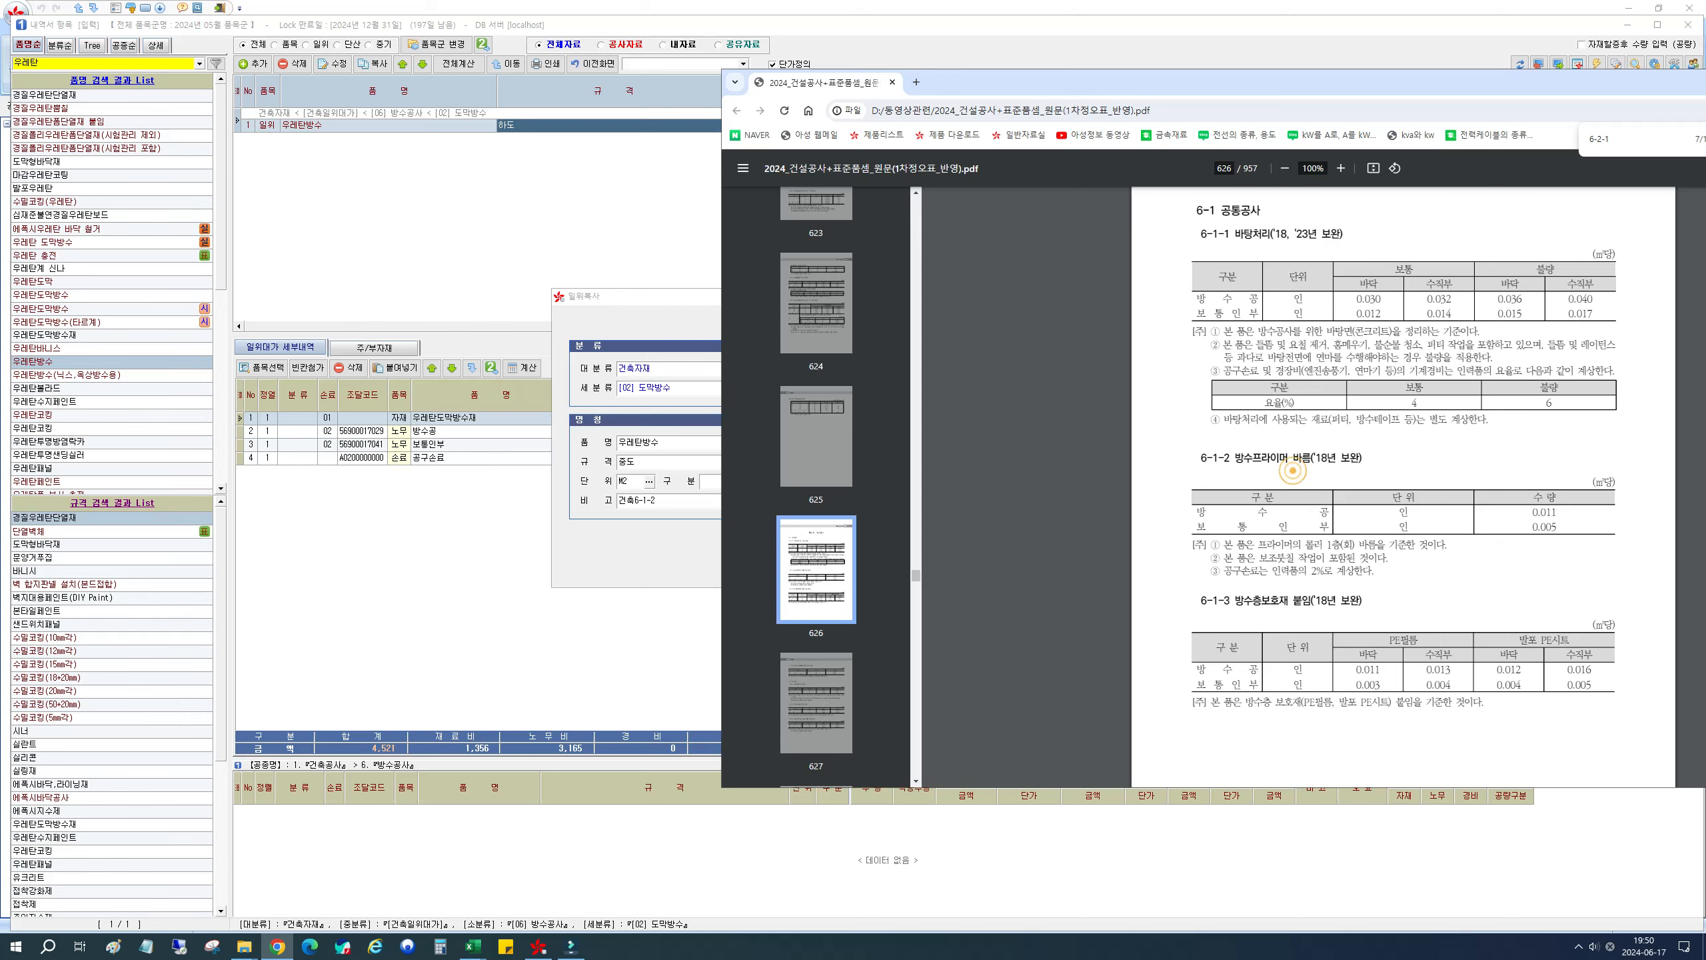
{"action": "scroll", "coordinate": [1403, 487], "scroll_direction": "down", "scroll_amount": 8}
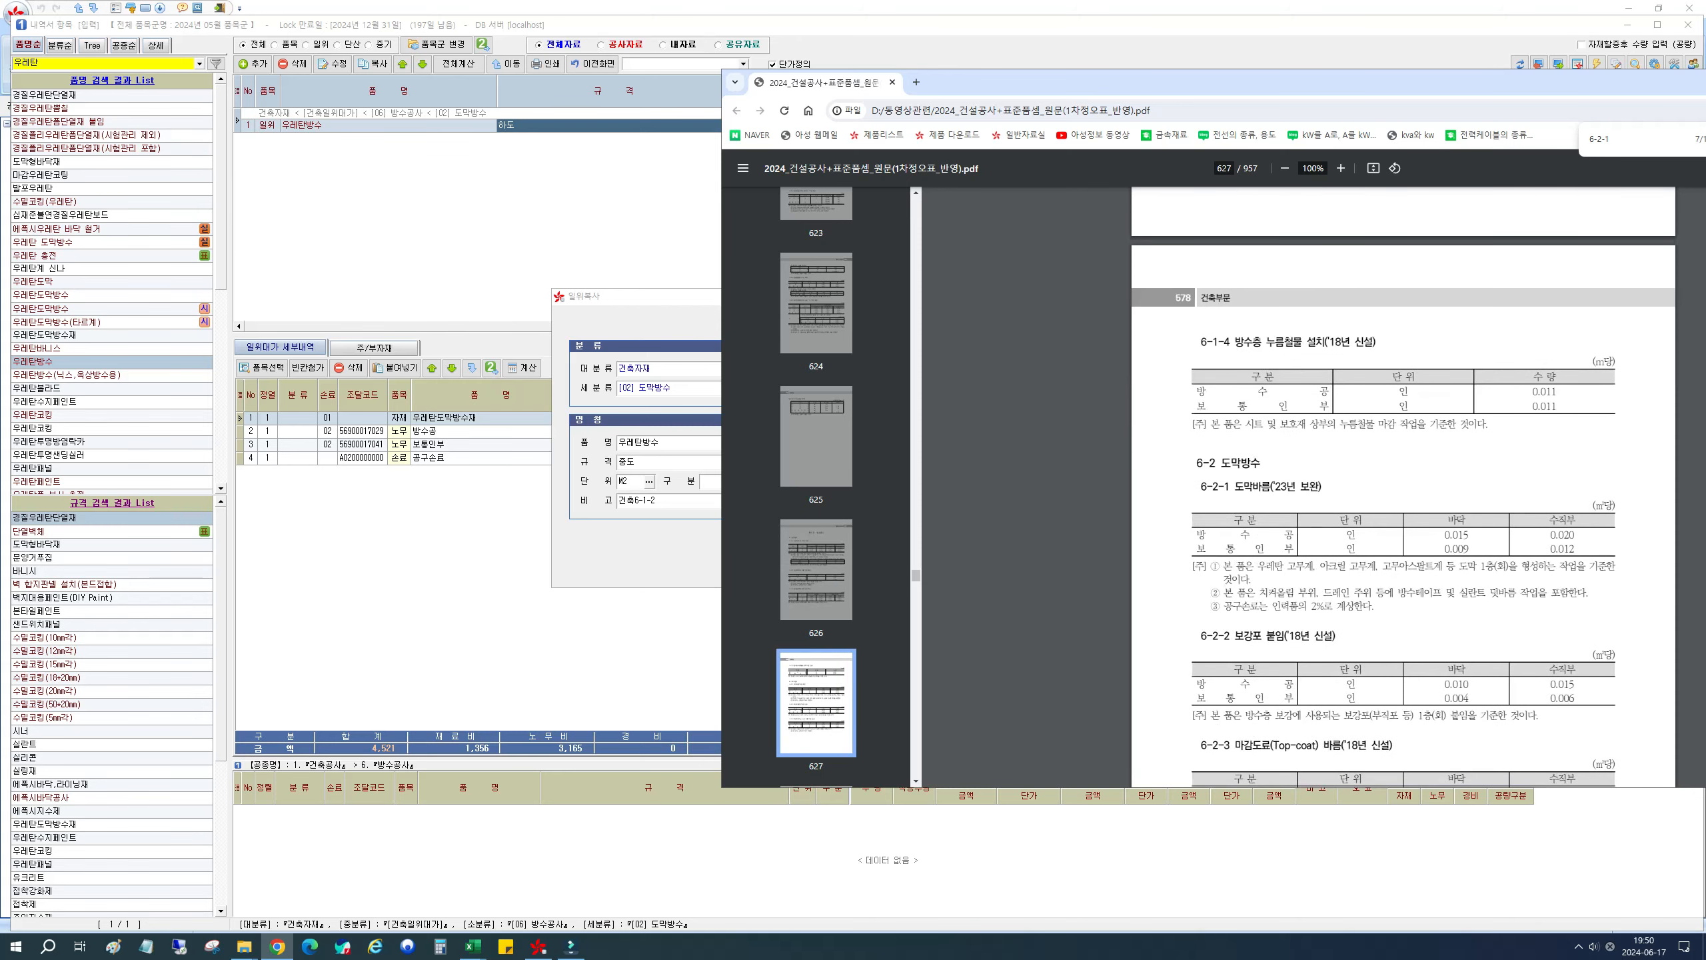
{"action": "left_click_drag", "start_coordinate": [1209, 462], "coordinate": [1294, 486]}
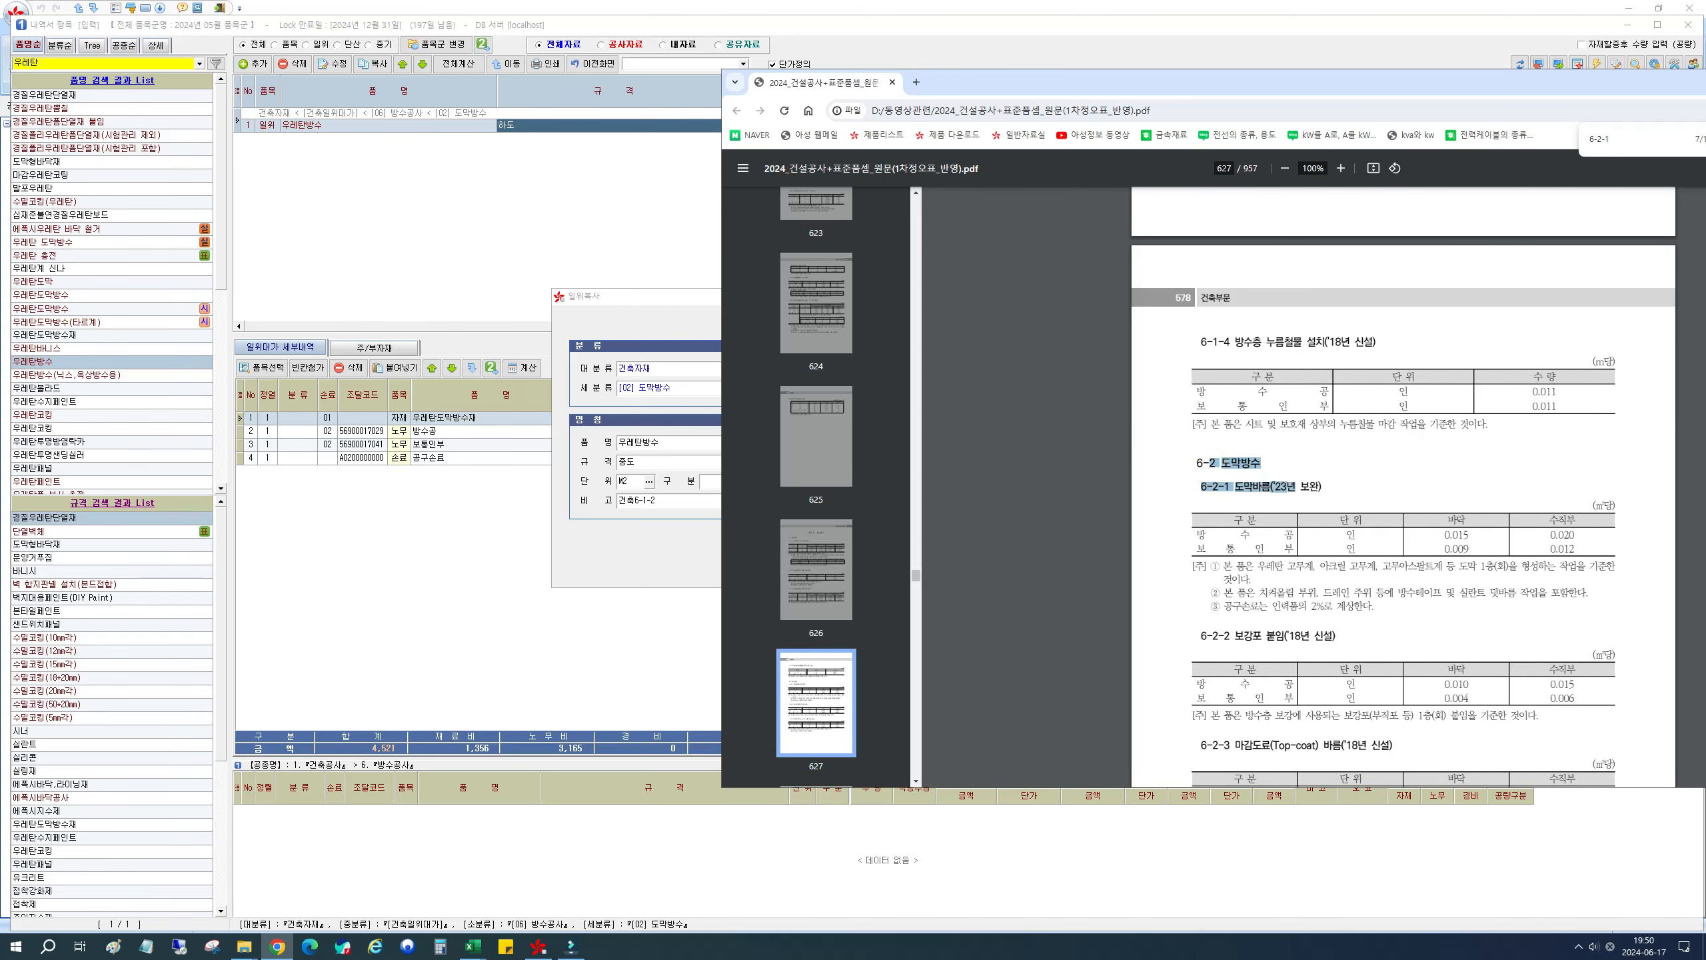
{"action": "left_click", "coordinate": [1265, 527]}
{"action": "left_click", "coordinate": [1191, 488]}
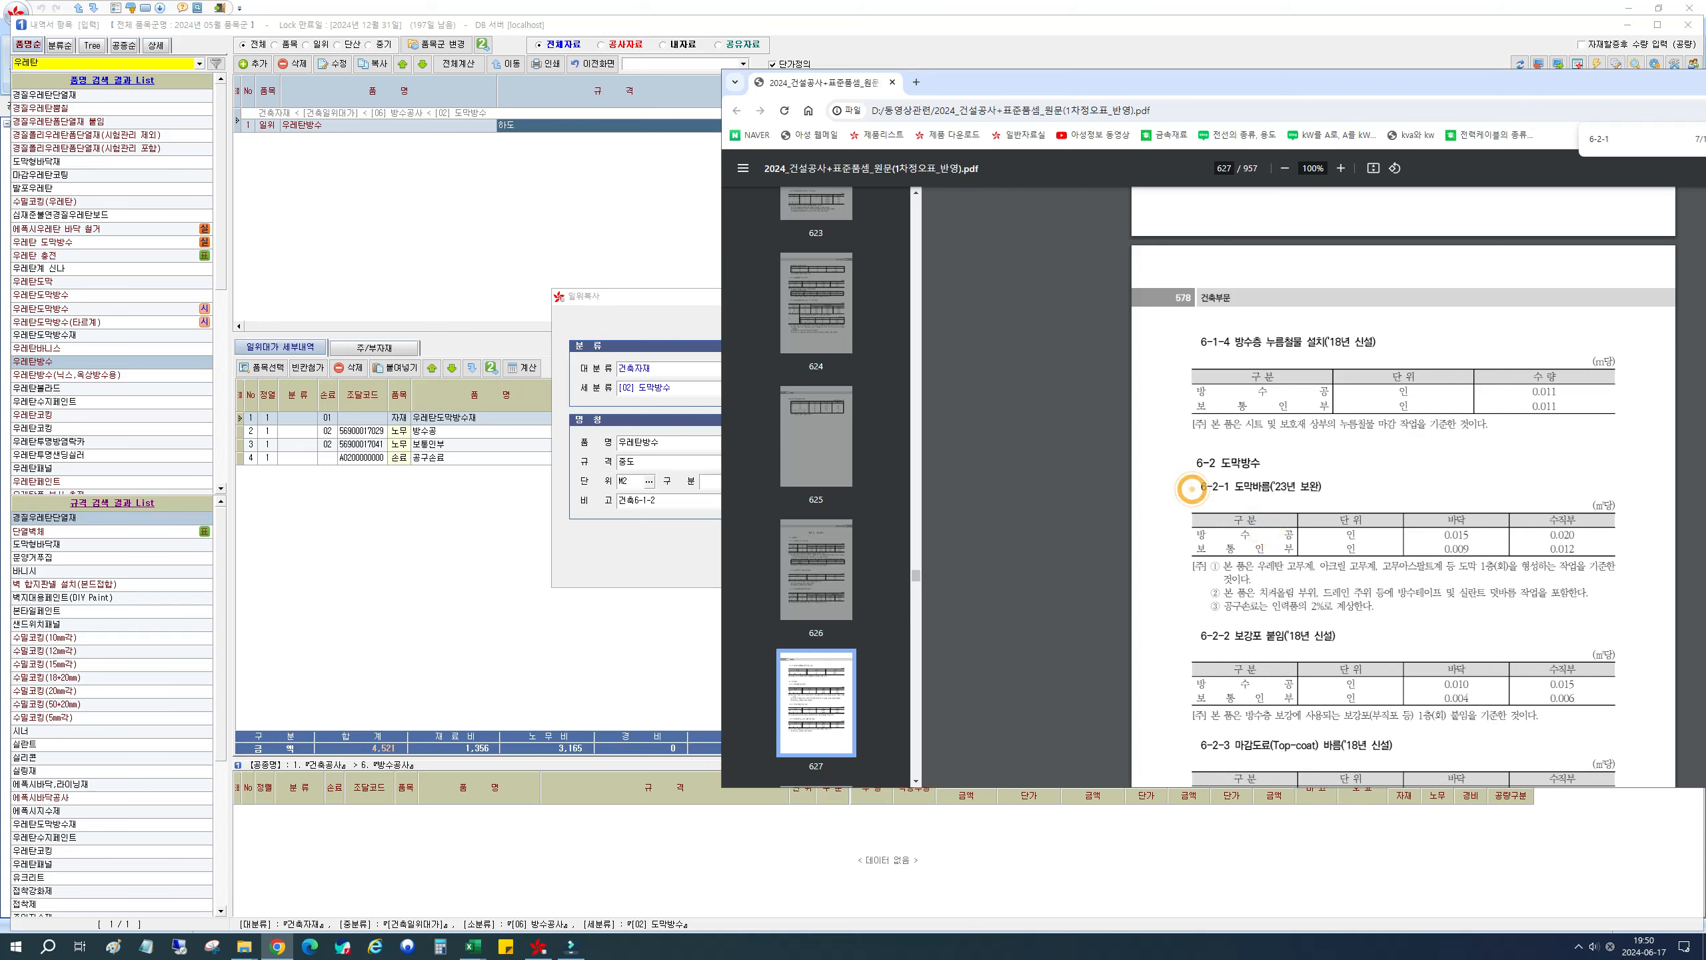
{"action": "left_click_drag", "start_coordinate": [1311, 79], "coordinate": [1705, 135]}
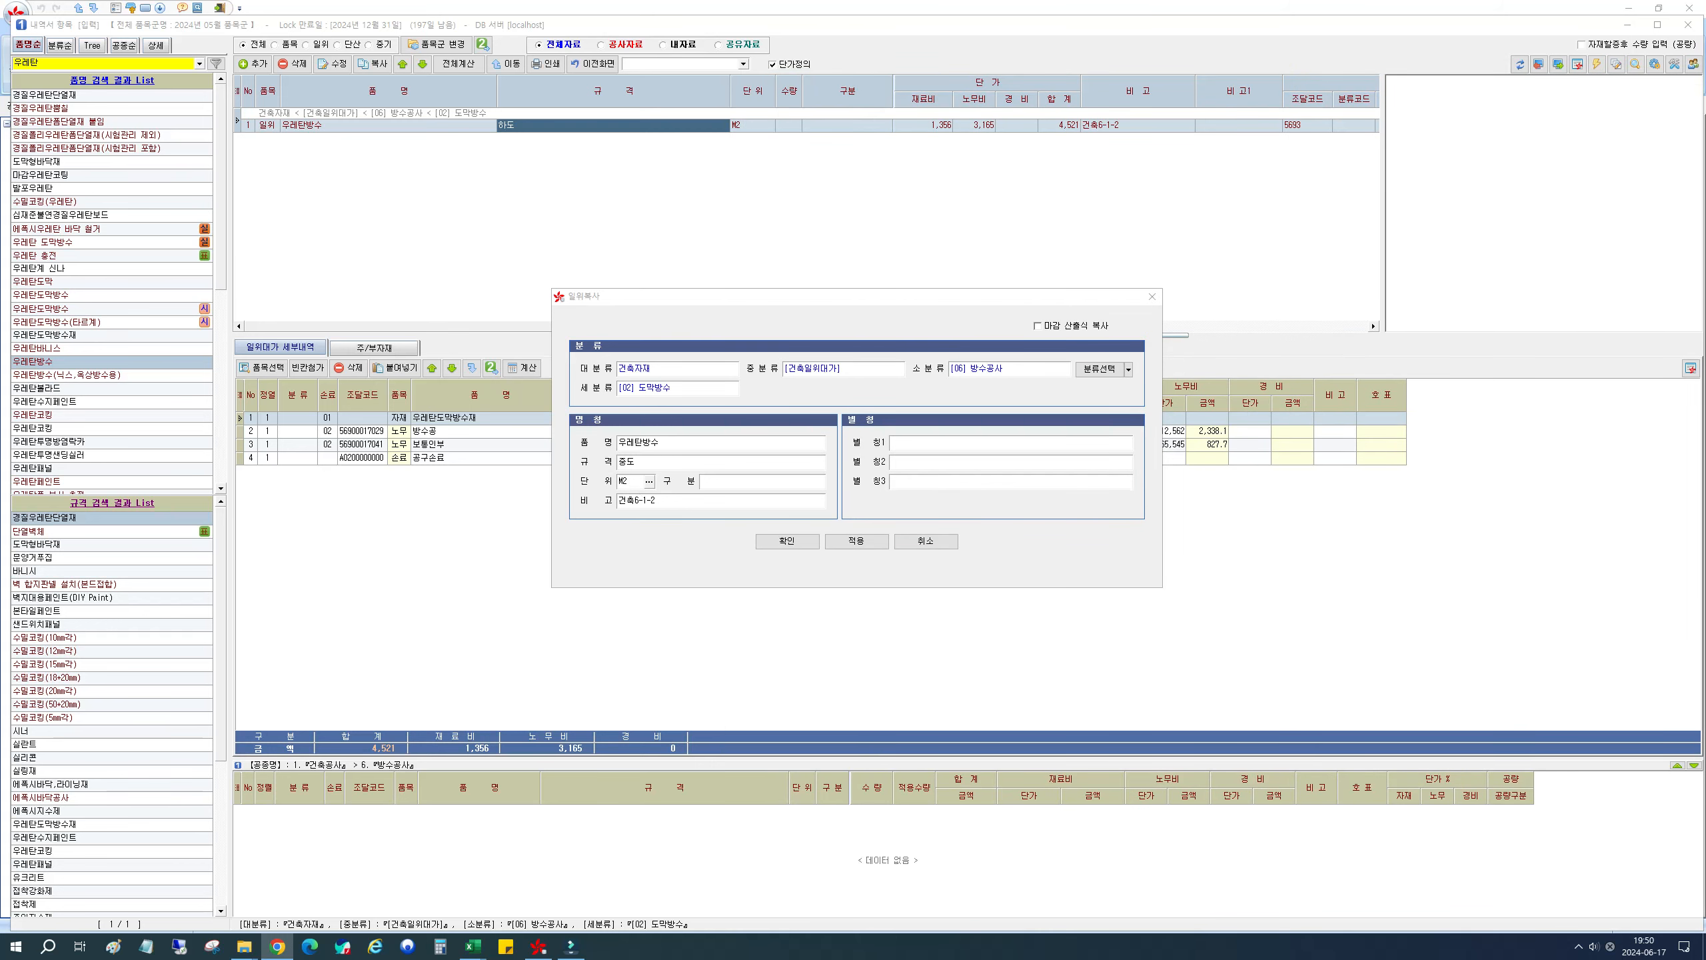
Step: Set the copied item's 비고 to 건축6-2-1 and create the 중도 item
{"action": "left_click_drag", "start_coordinate": [658, 500], "coordinate": [634, 501]}
{"action": "type", "text": "6-"}
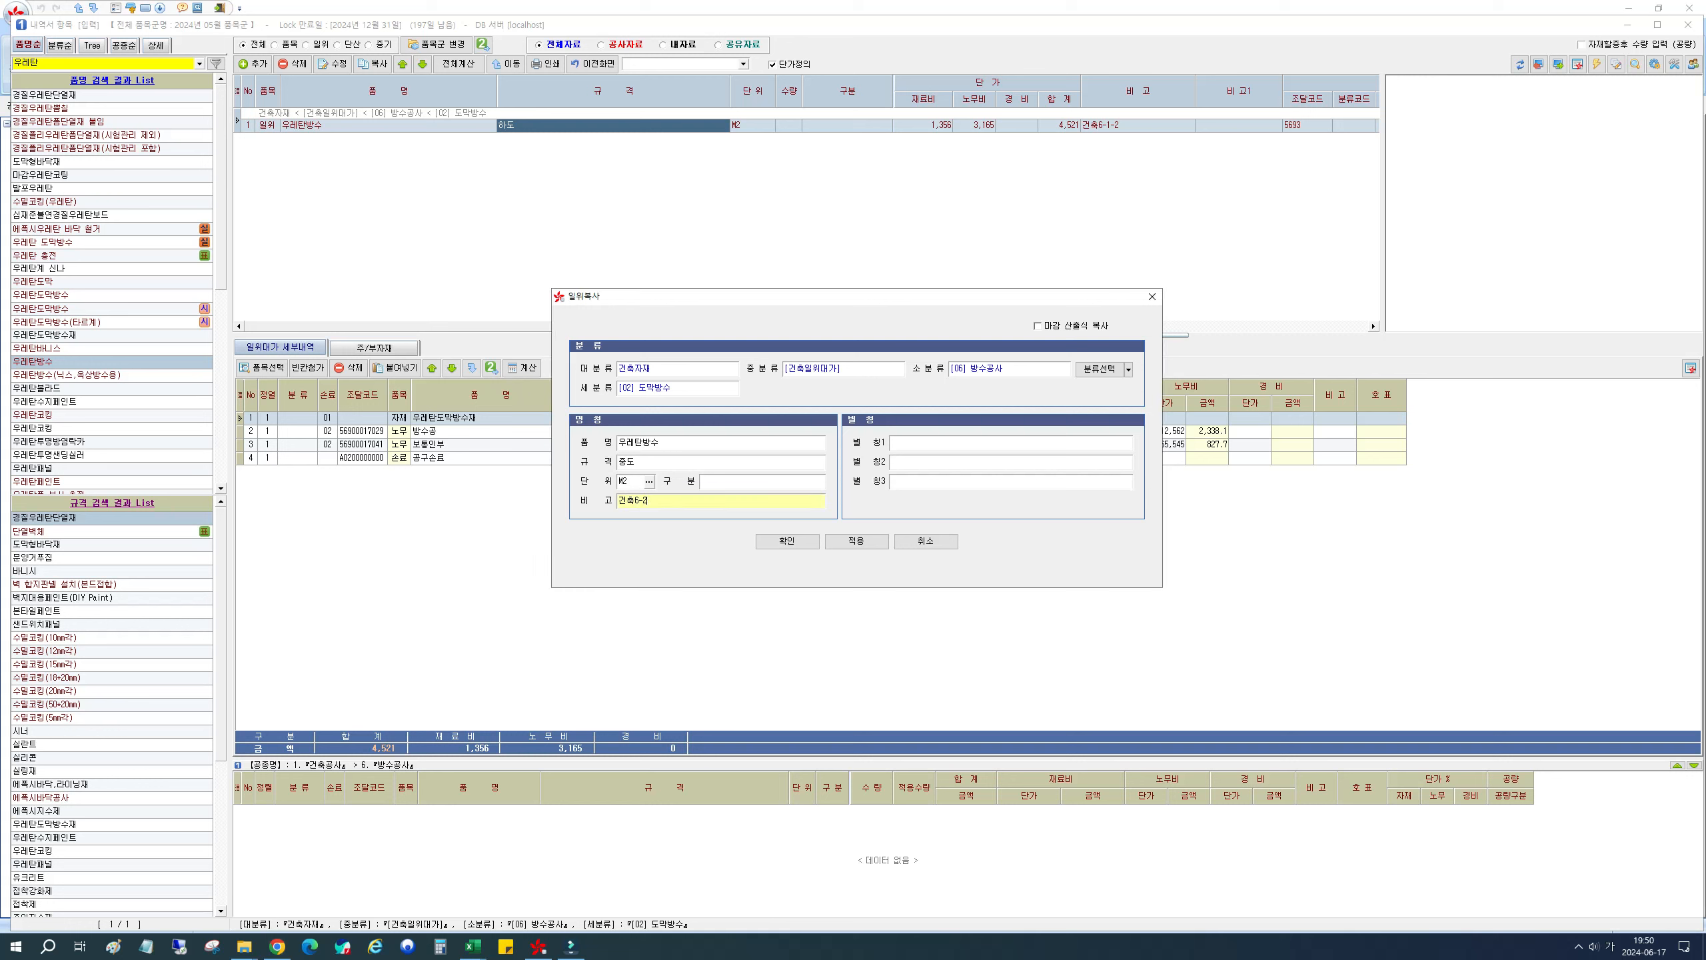
{"action": "key", "text": "Tab"}
{"action": "key", "text": "Return"}
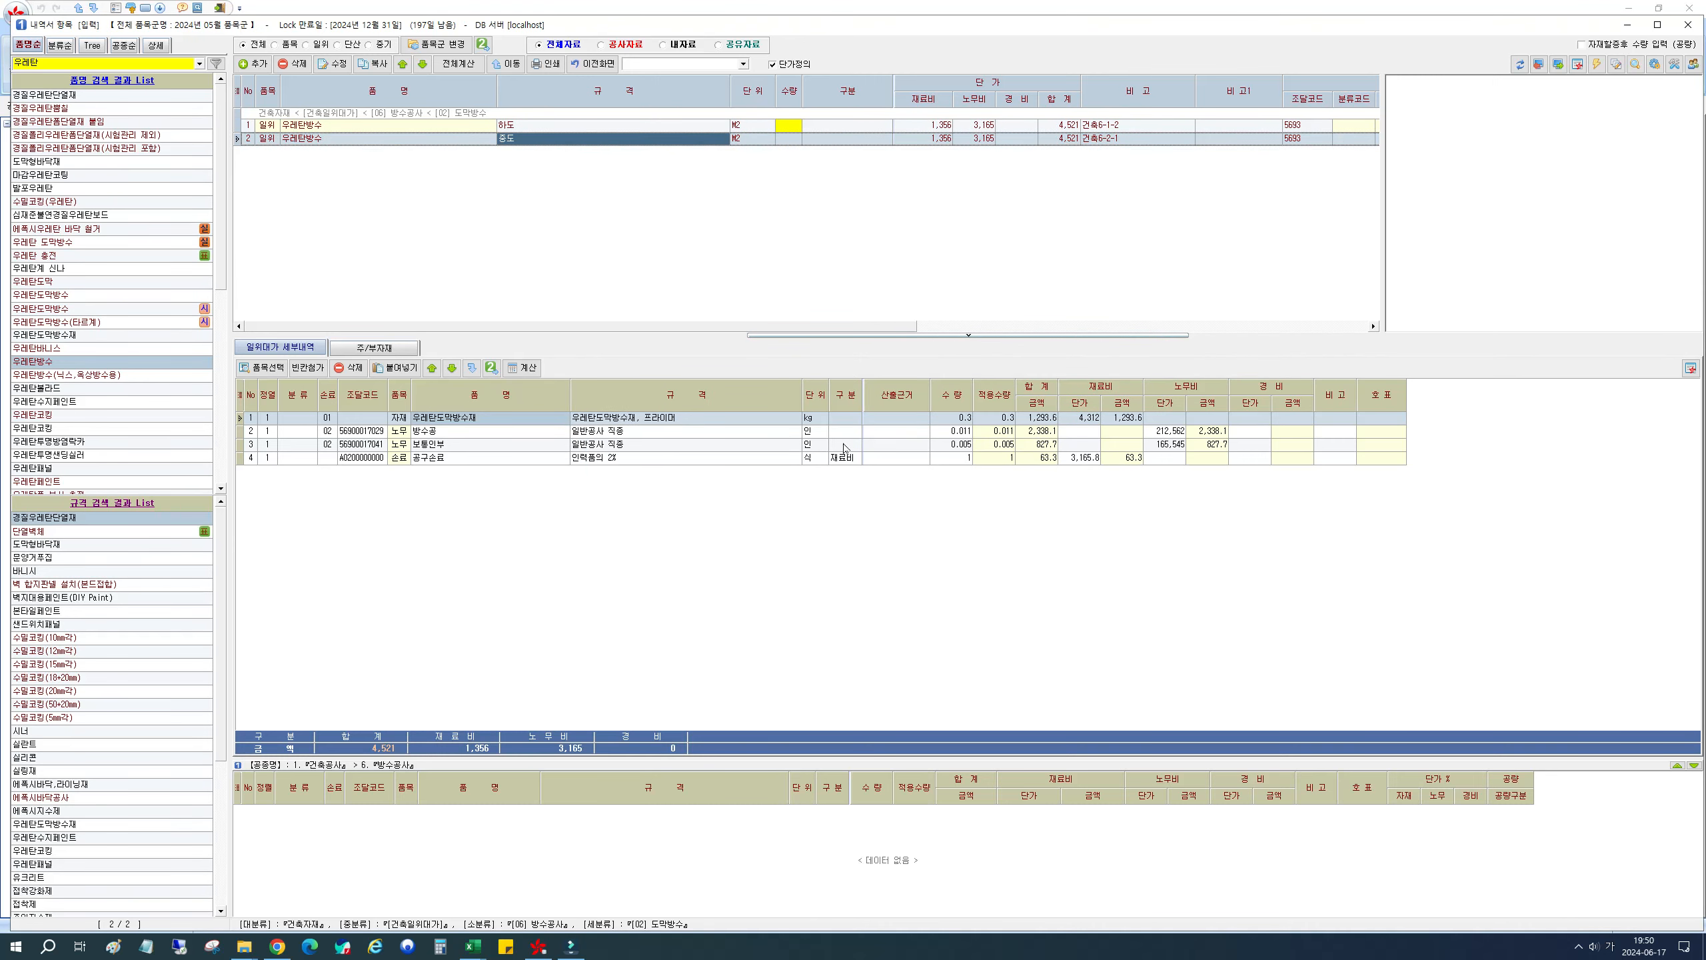
Step: Replace the primer in the 중도 breakdown with 우레탄도막방수재, 우레탄, 비노출 at a 수량 of 3.9
{"action": "left_click", "coordinate": [741, 420]}
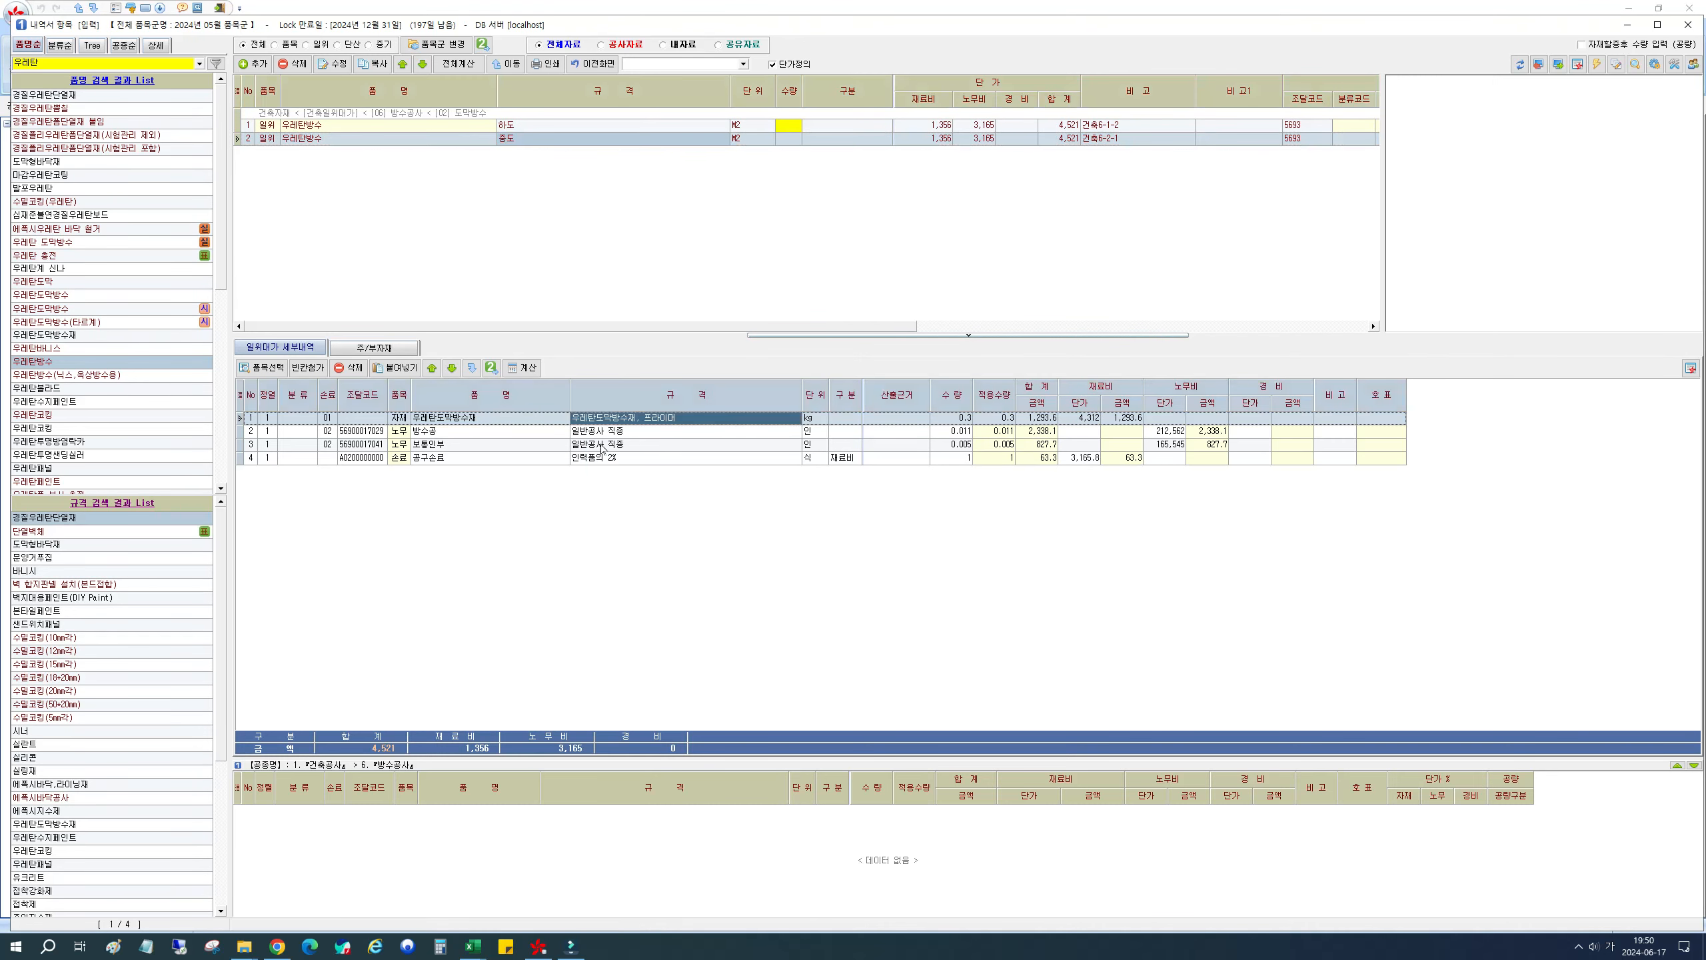
{"action": "left_click", "coordinate": [794, 422]}
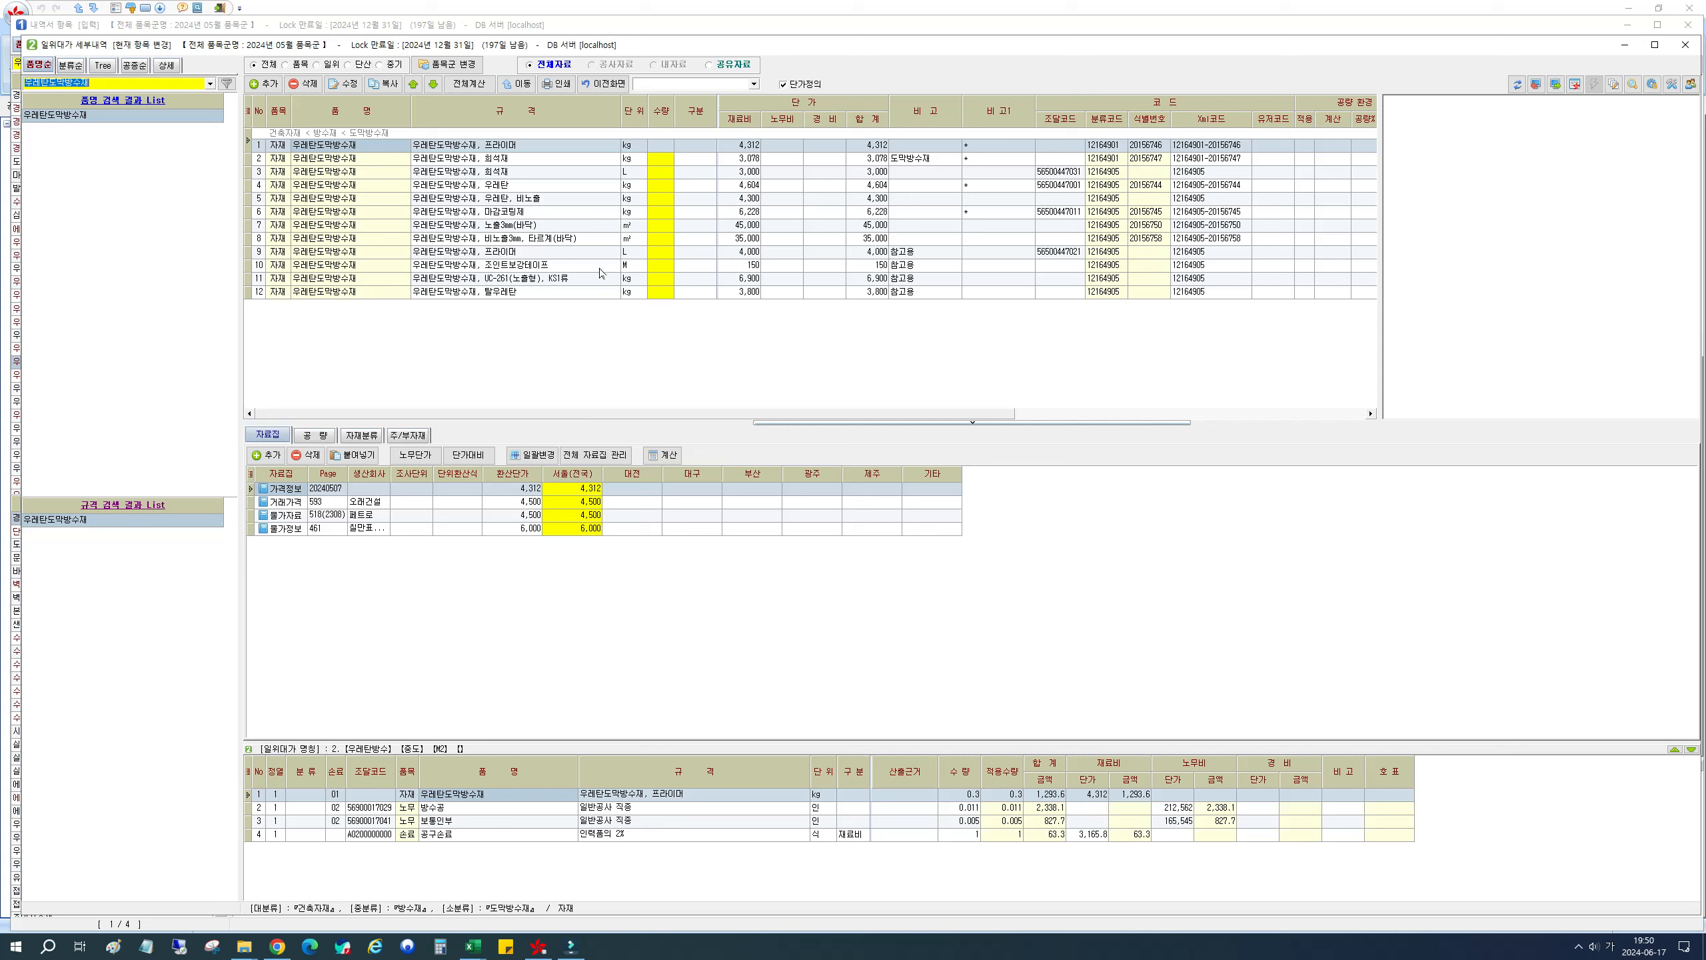
{"action": "left_click", "coordinate": [531, 292]}
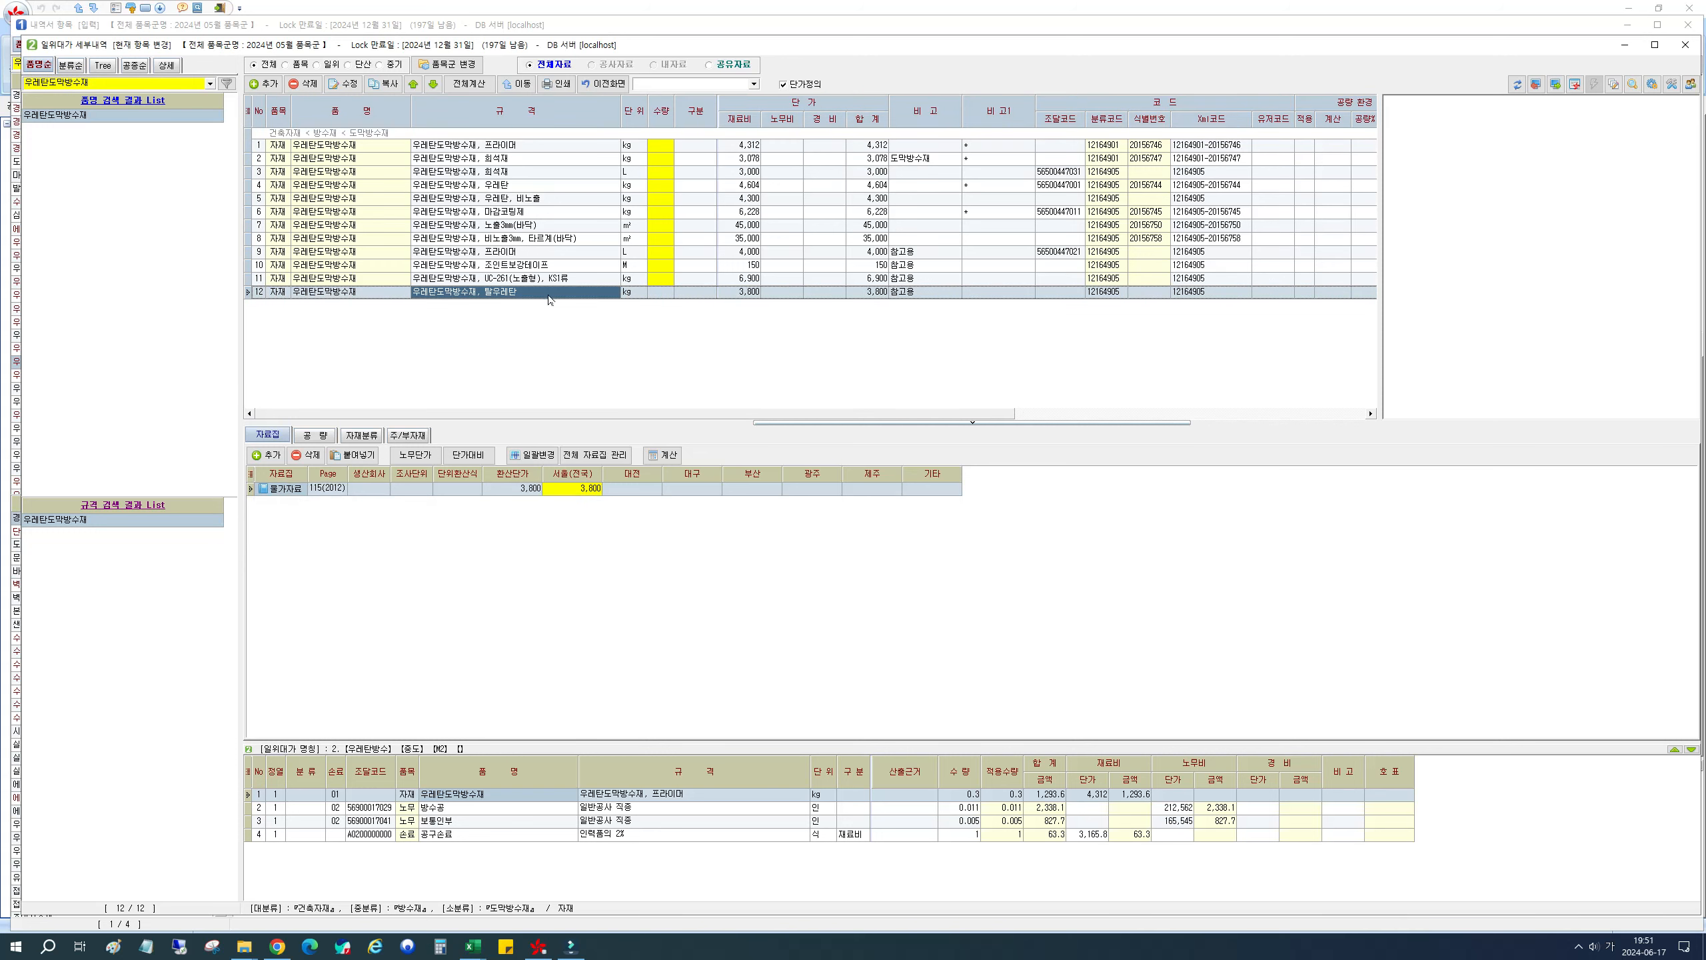
{"action": "left_click", "coordinate": [516, 201]}
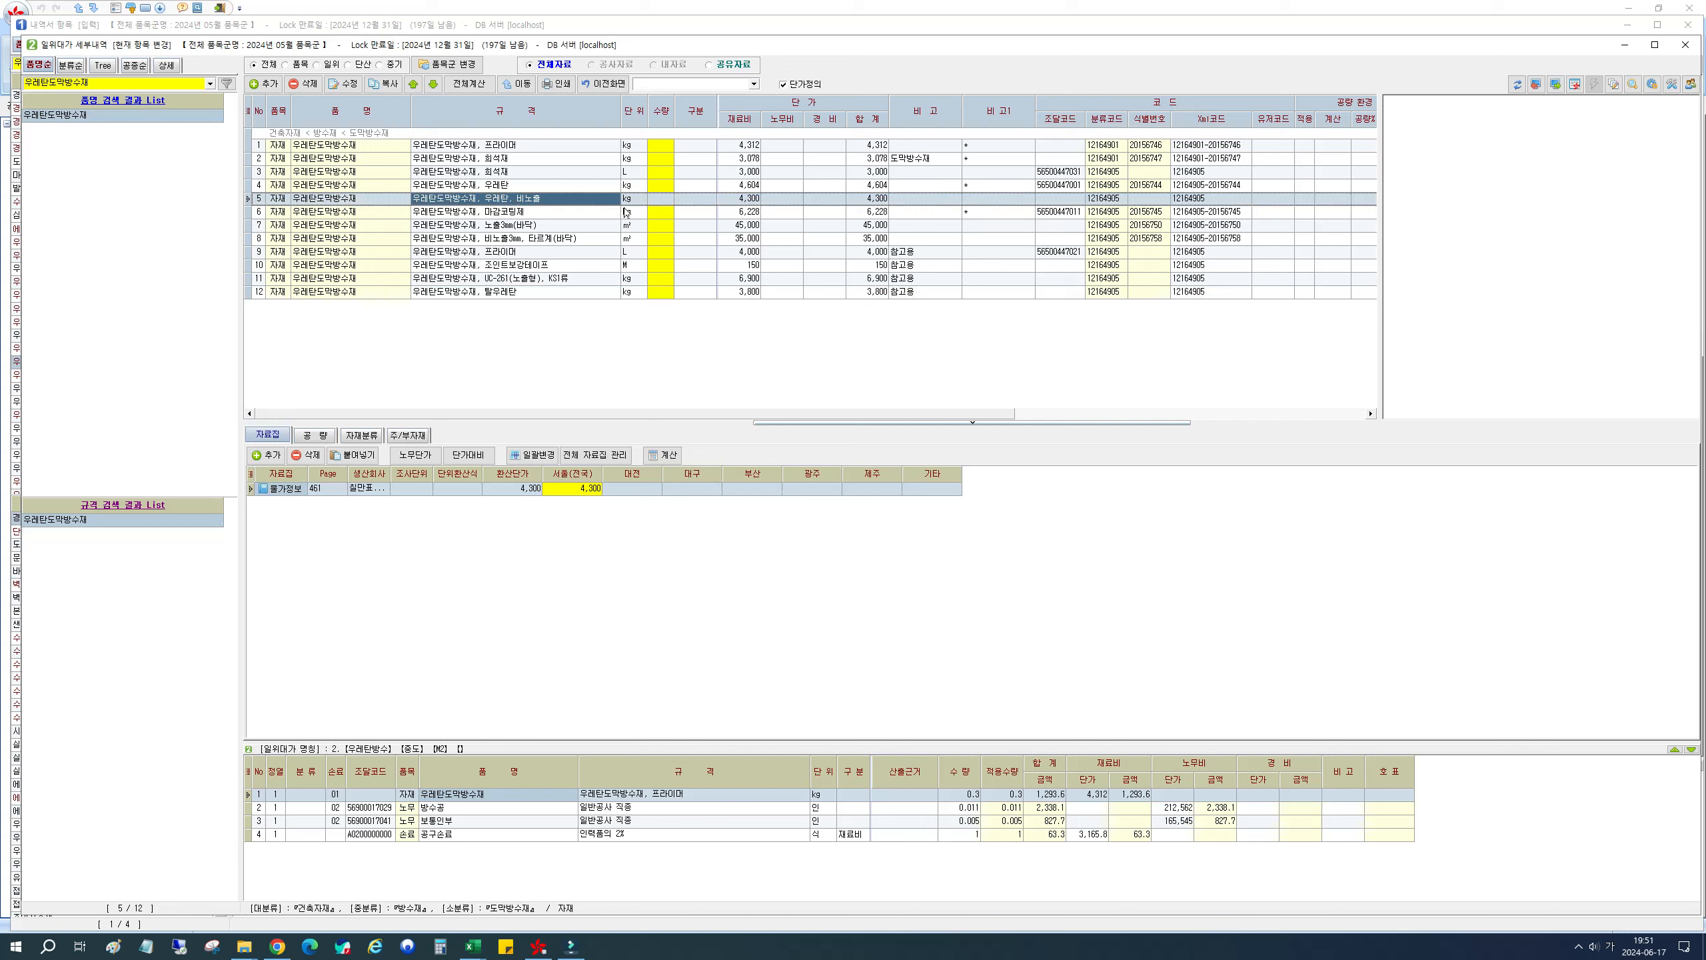
{"action": "left_click", "coordinate": [662, 198]}
{"action": "type", "text": "3."}
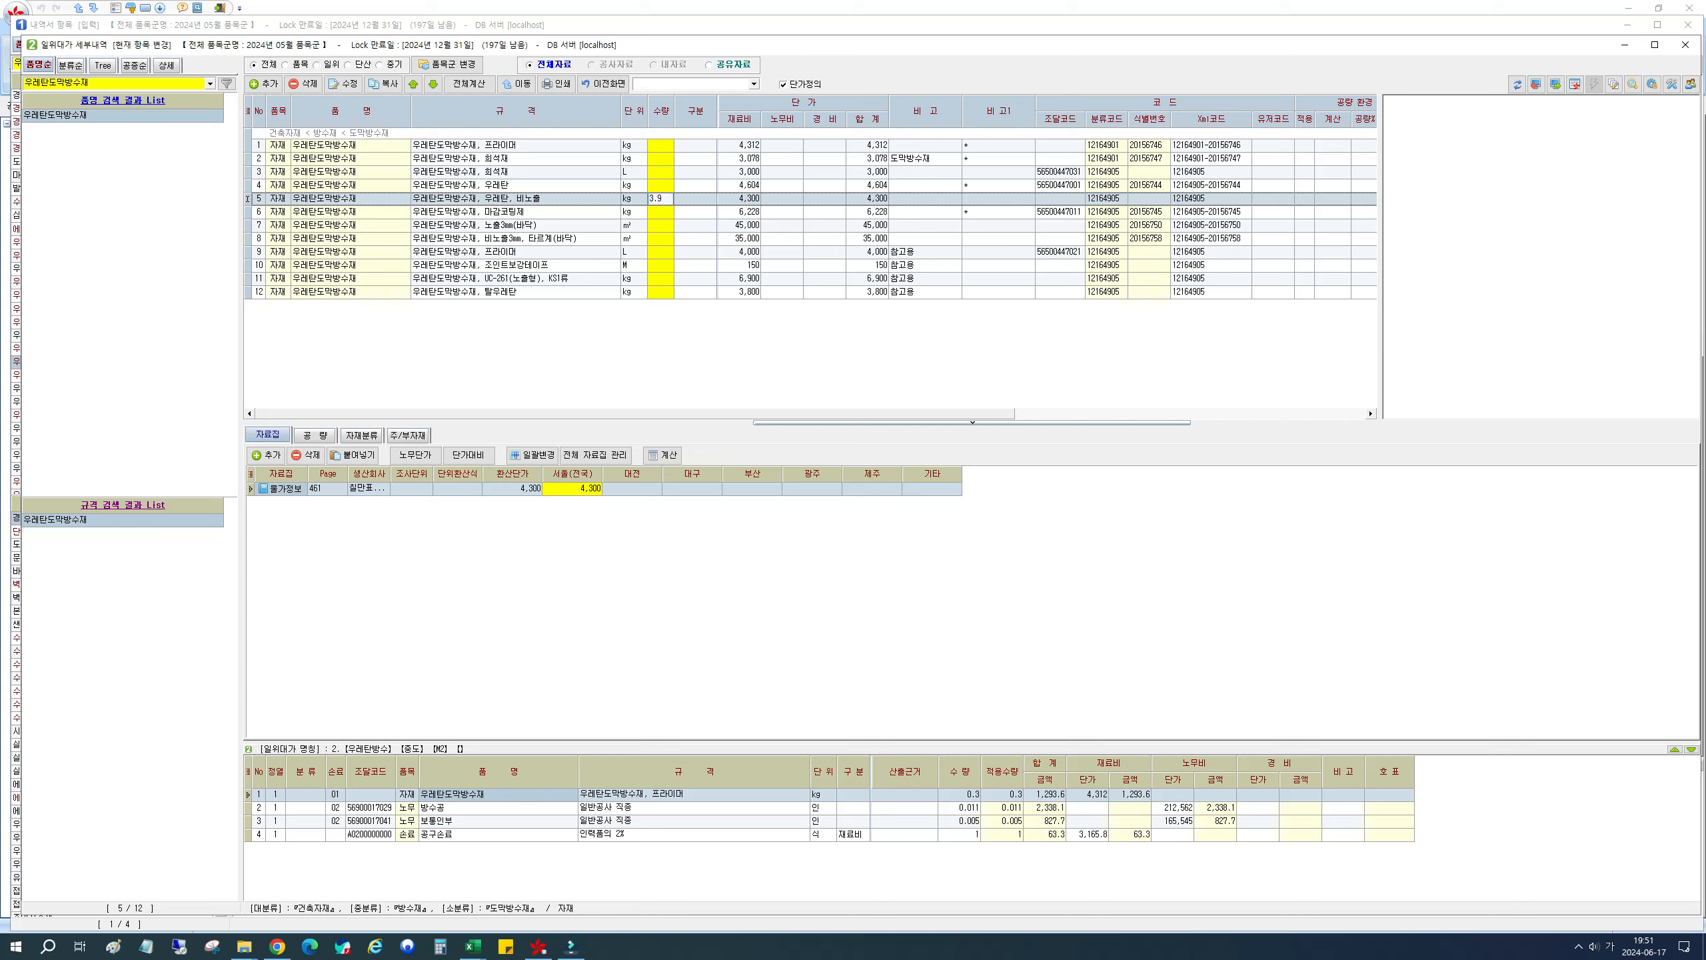
{"action": "type", "text": "9"}
{"action": "key", "text": "Return"}
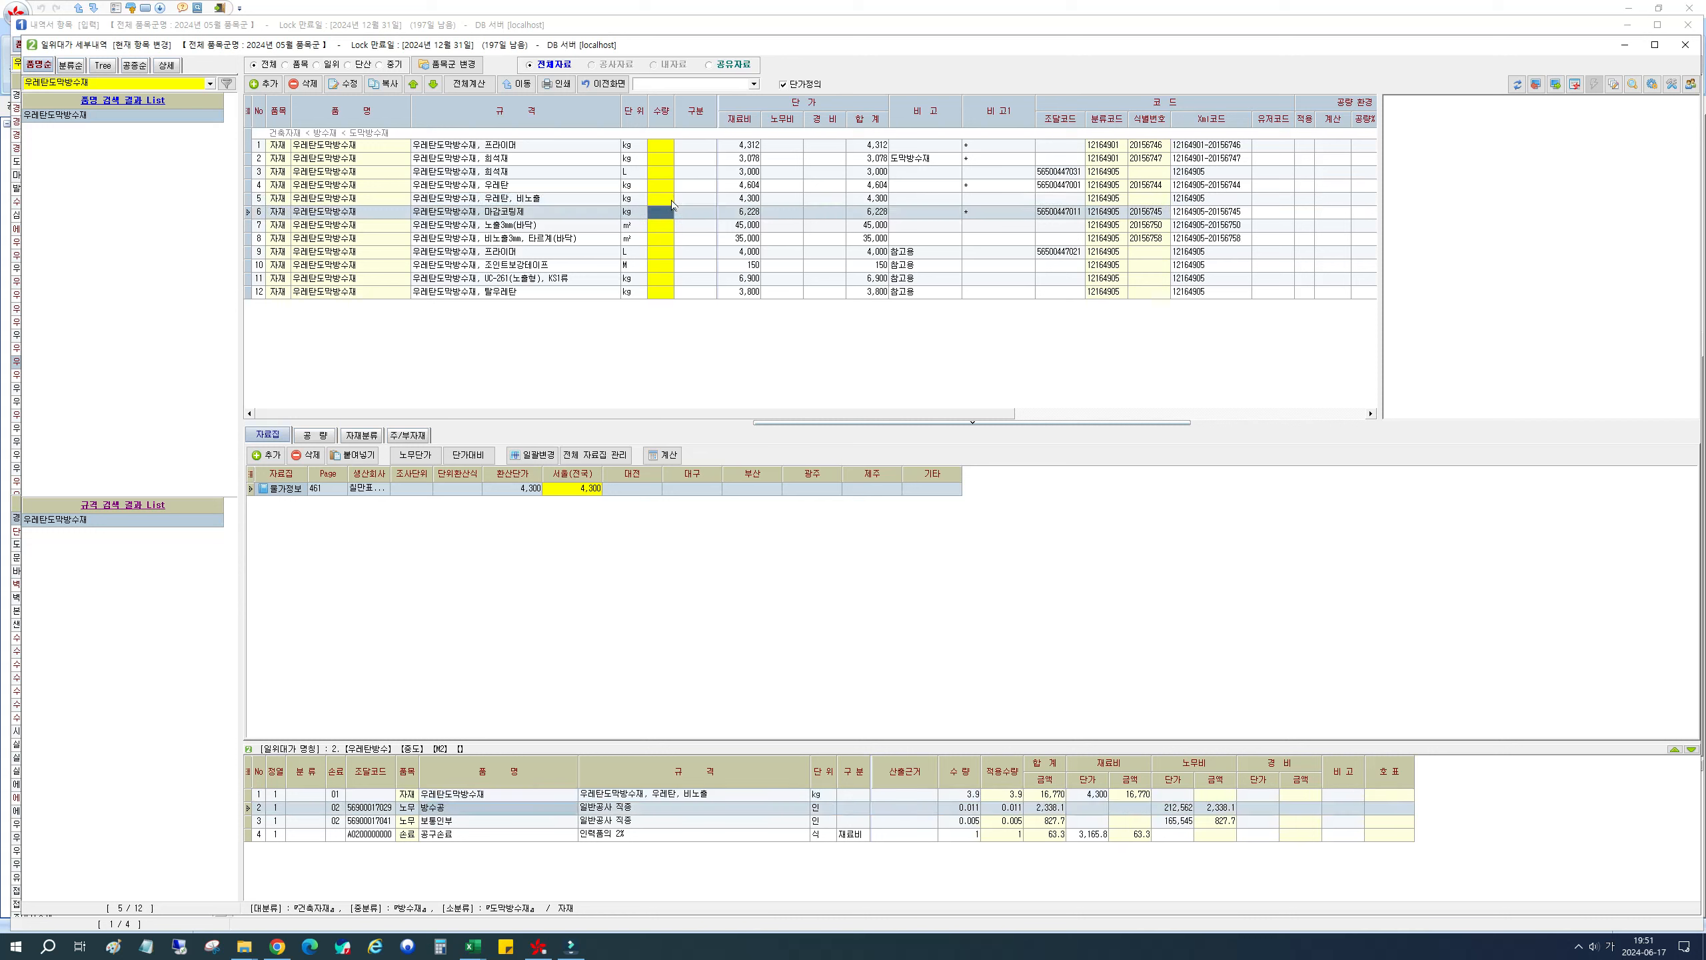
Step: Replace the 중도 breakdown's material with the kg-priced 우레탄도막방수재, 희석재 and return to the unit-price item list
{"action": "left_click", "coordinate": [966, 800]}
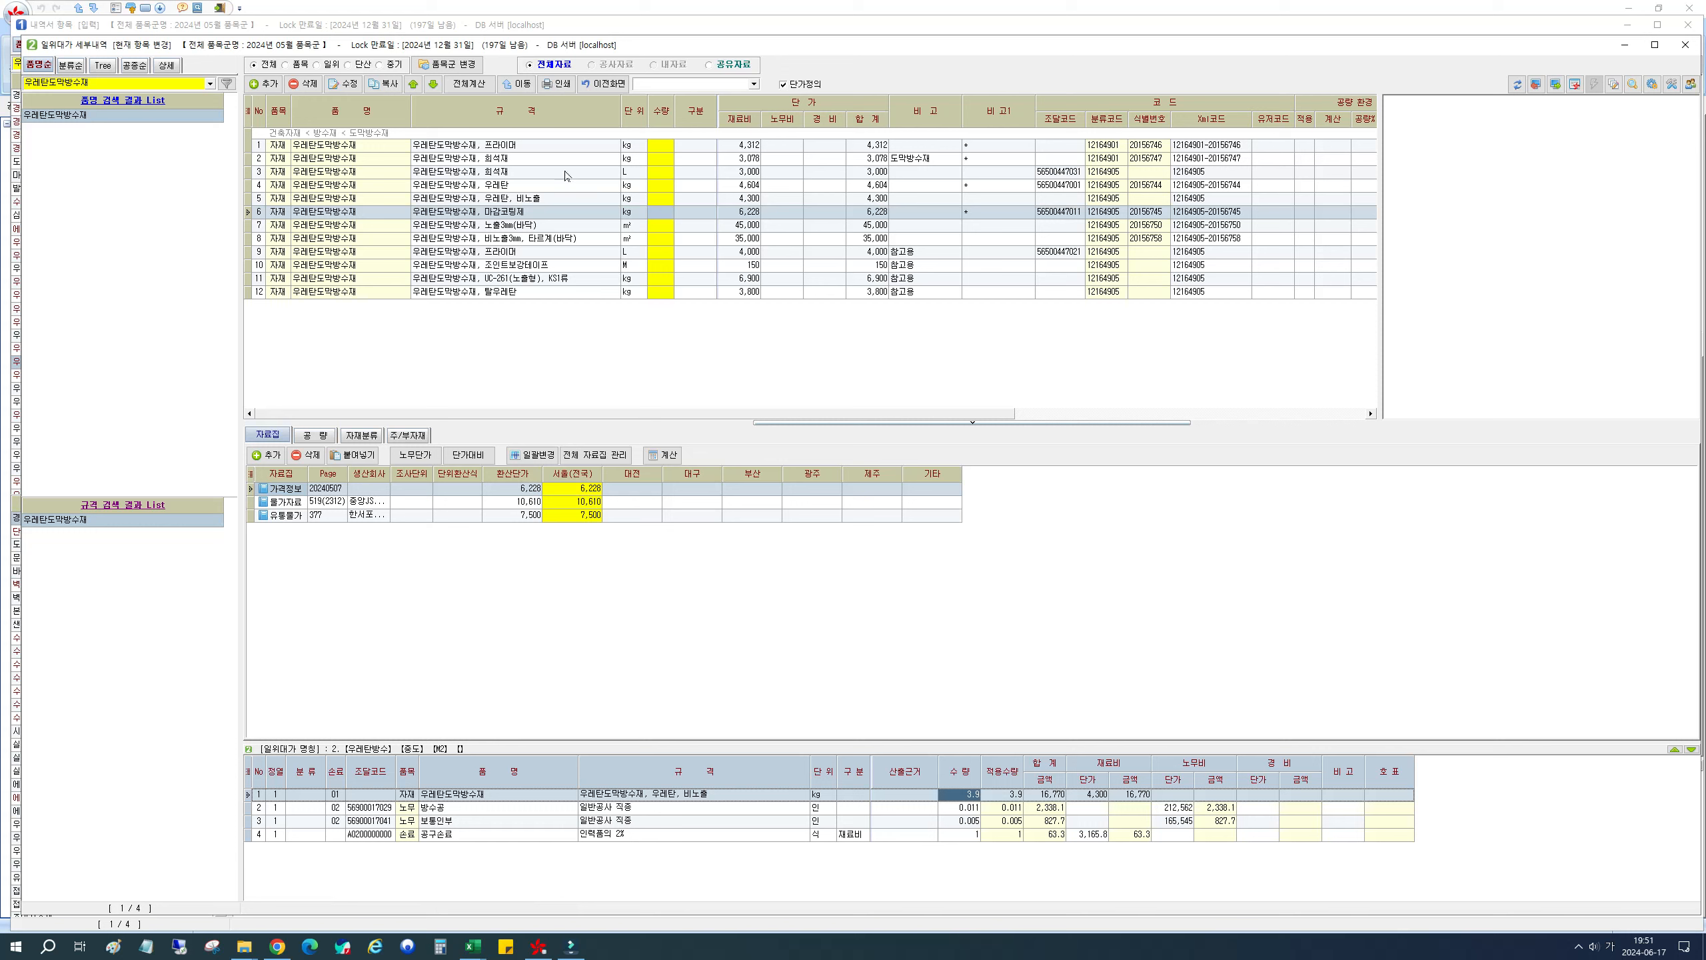
{"action": "double_click", "coordinate": [594, 159]}
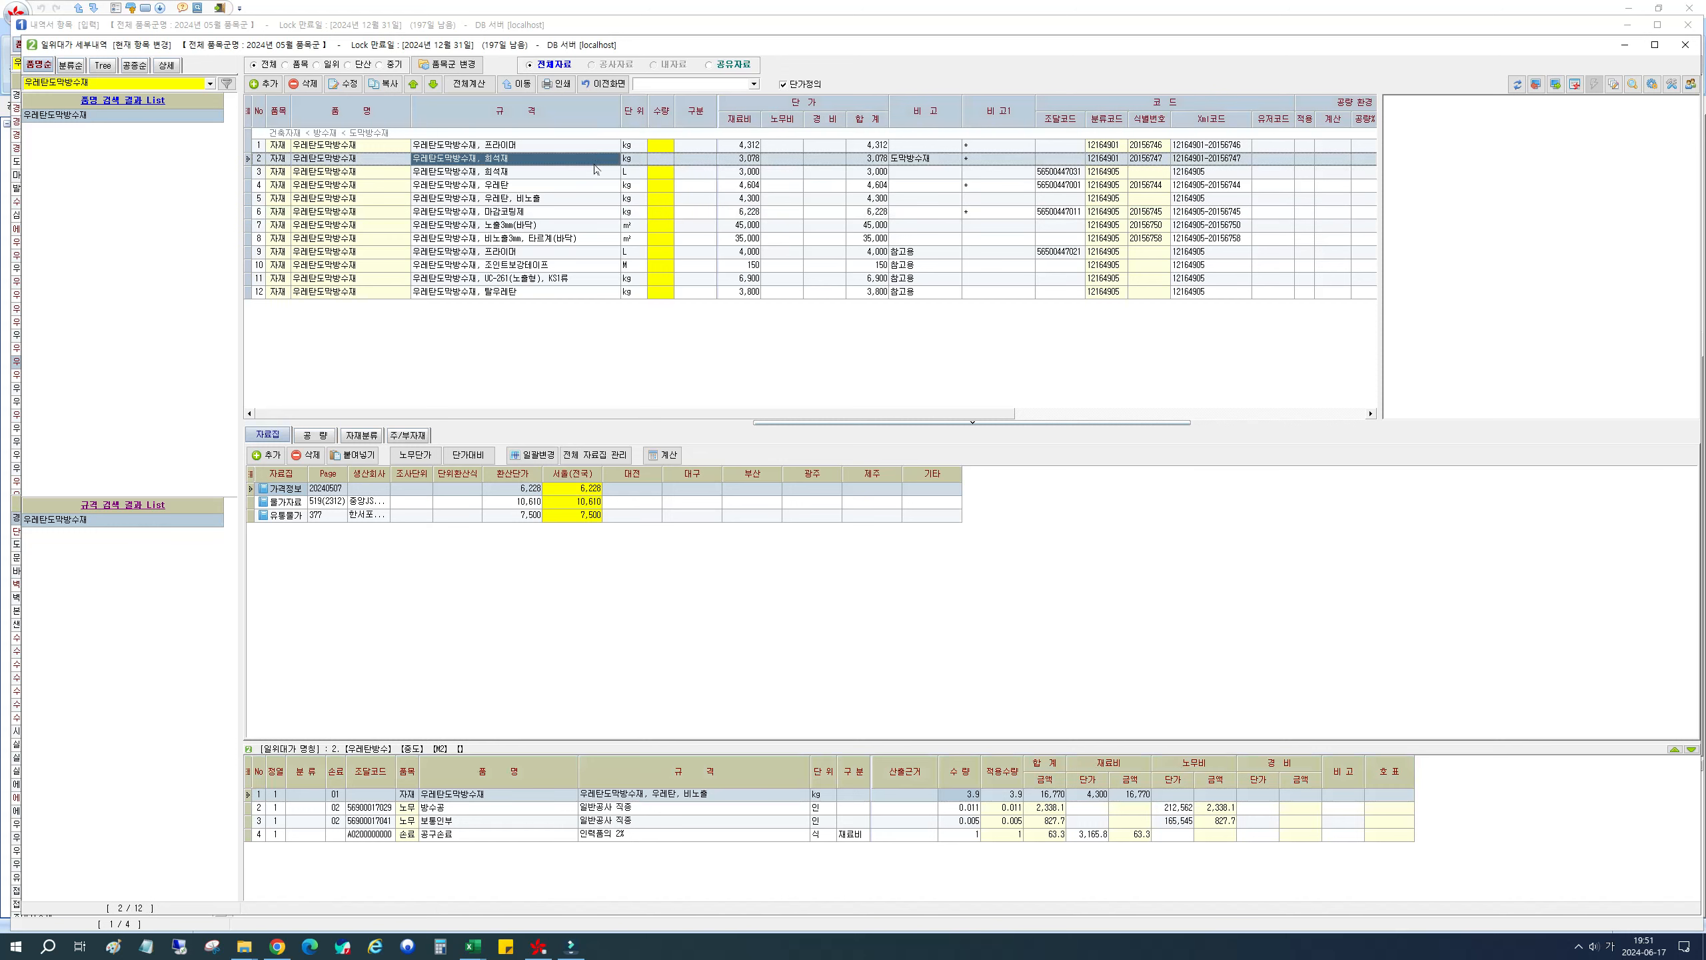
{"action": "left_click", "coordinate": [876, 792]}
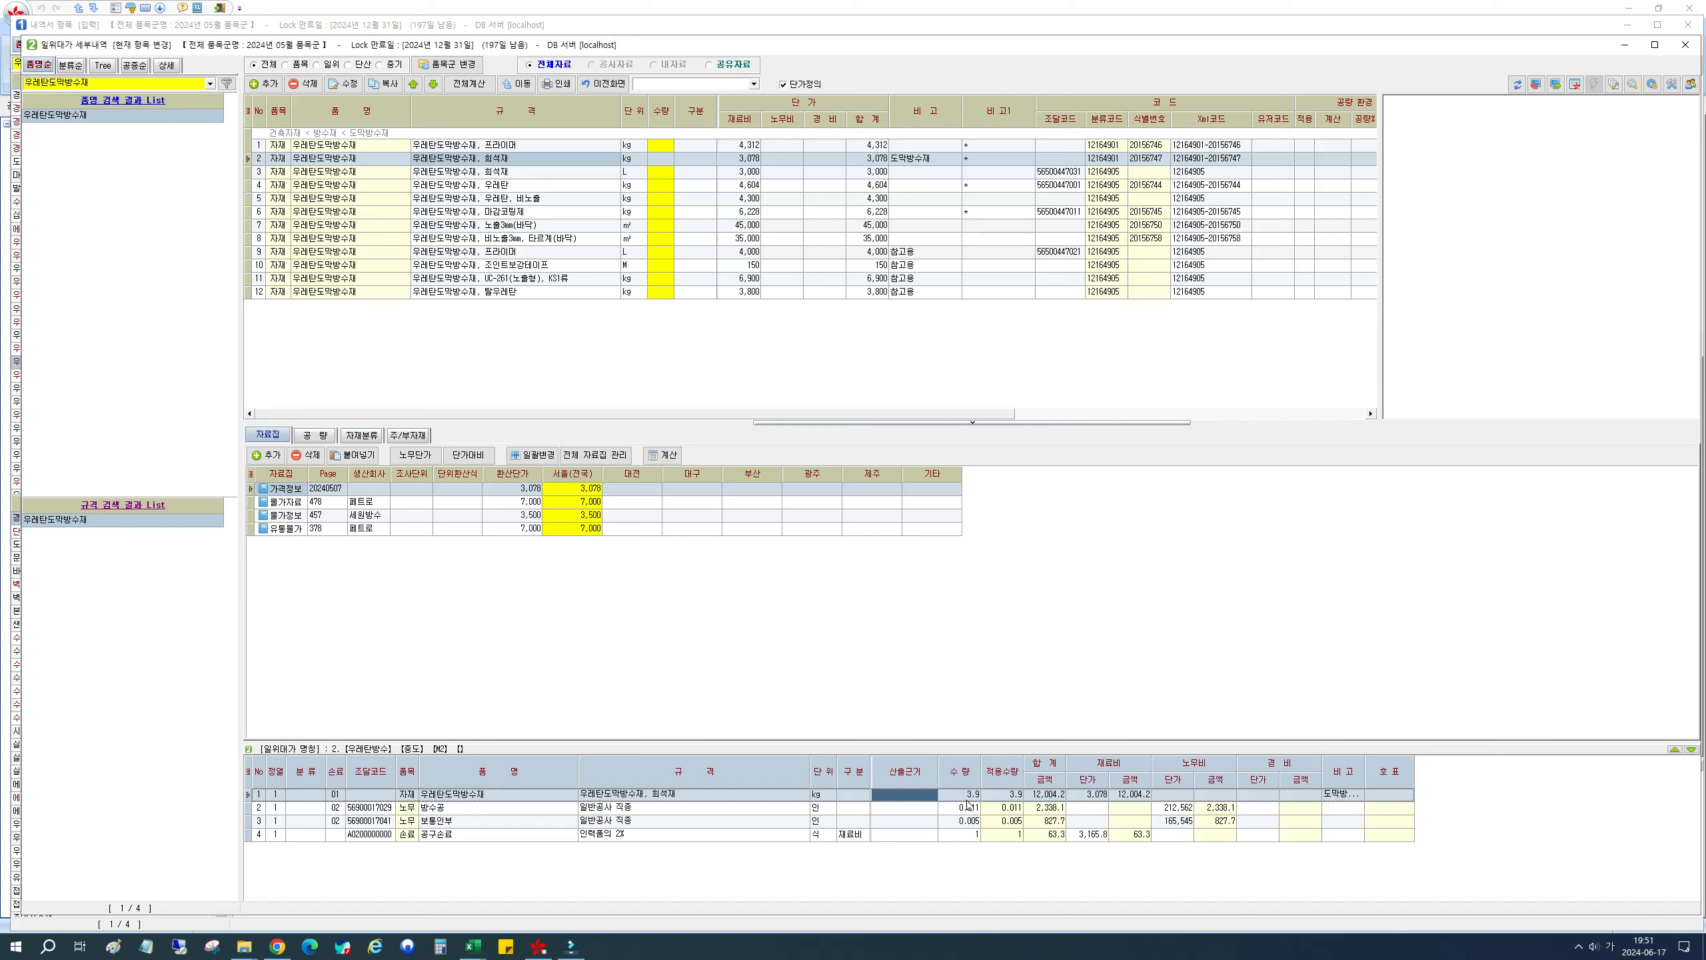
{"action": "left_click", "coordinate": [602, 83]}
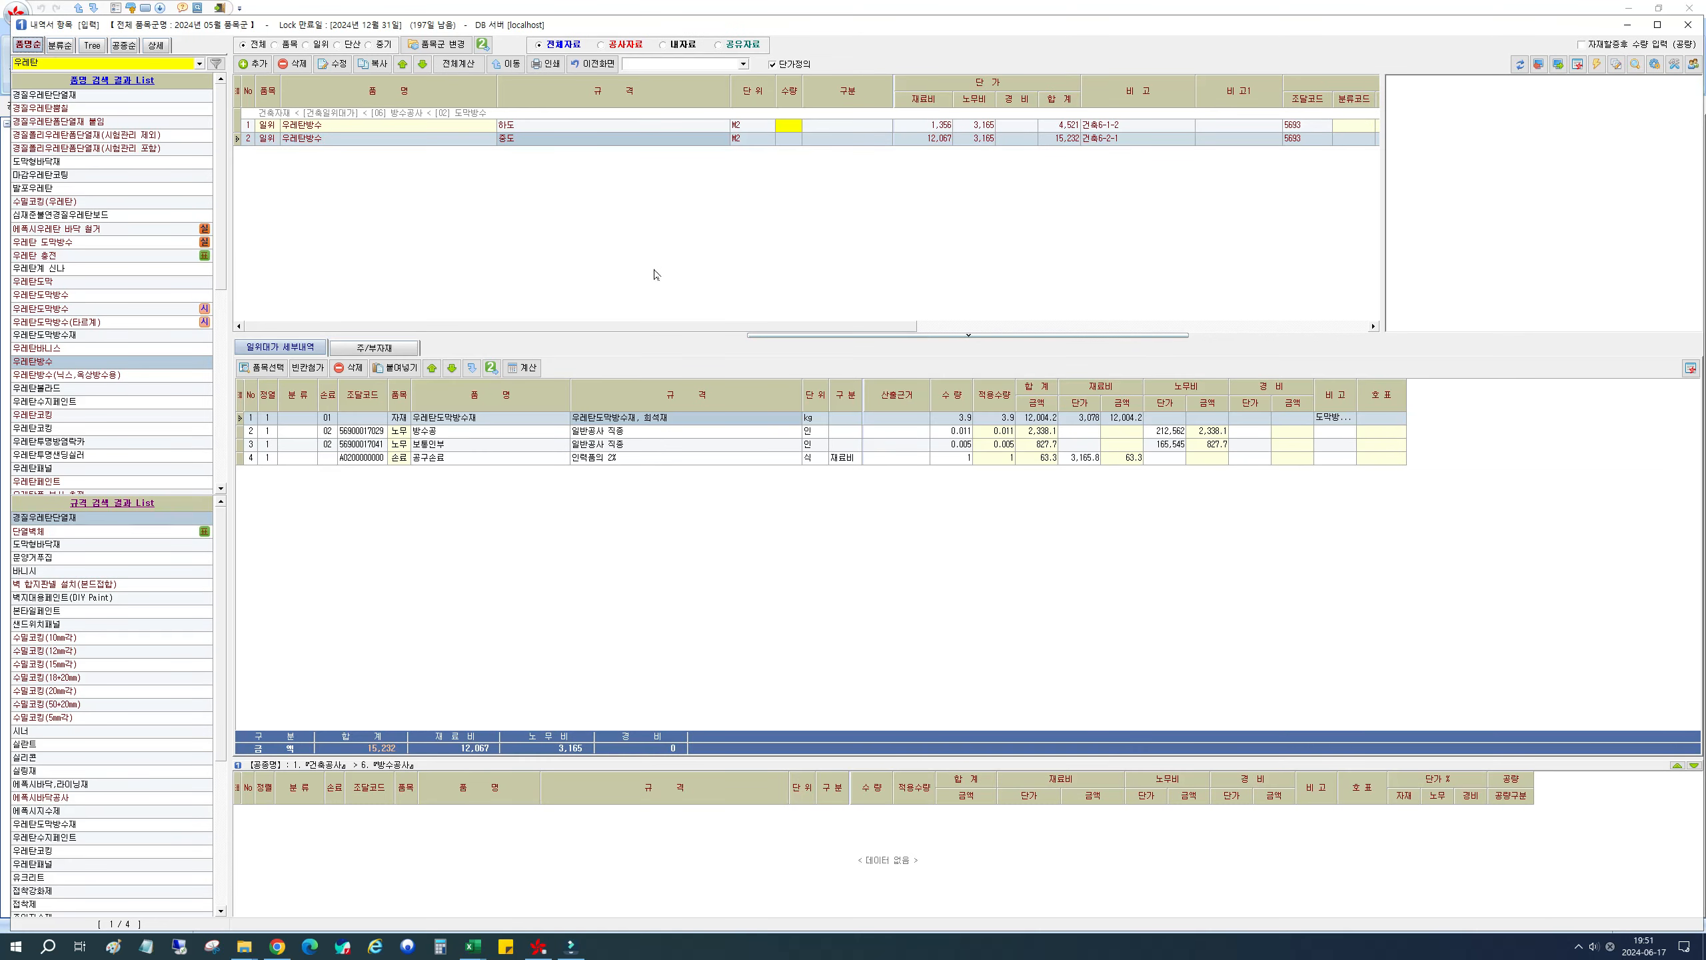
Step: Change the 중도 breakdown's 희석재 to 우레탄도막방수재, 우레탄 for the current 일위대가 only, and check the replaced row
{"action": "left_click", "coordinate": [723, 484]}
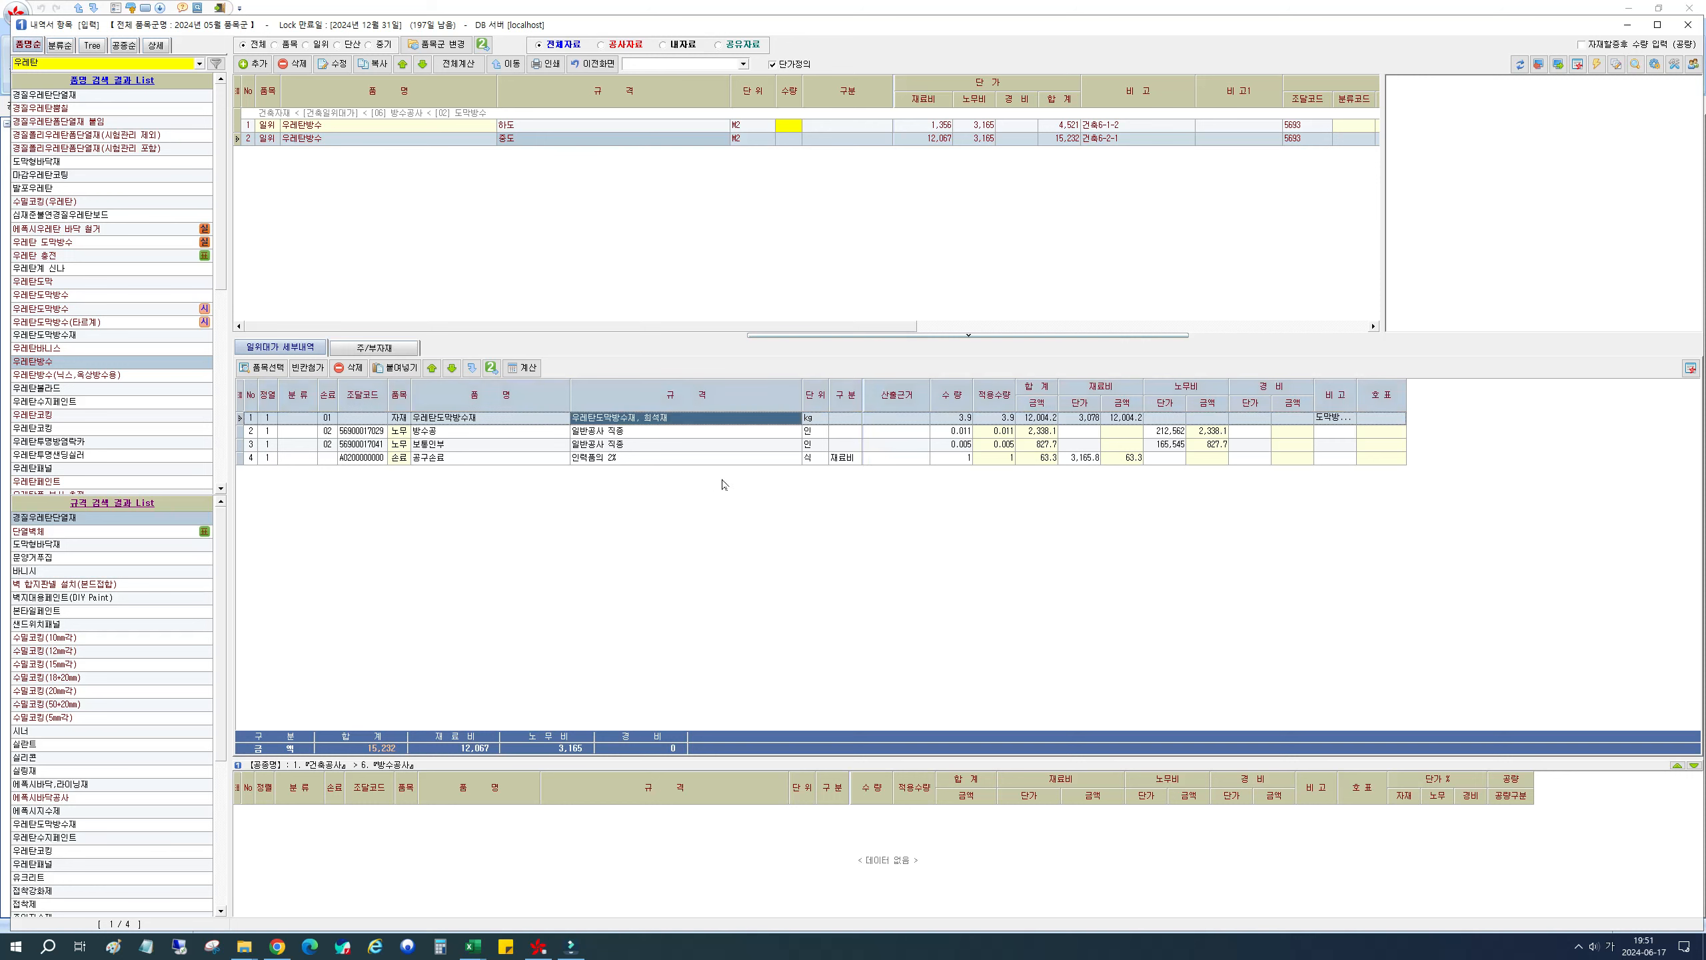
{"action": "left_click", "coordinate": [509, 128]}
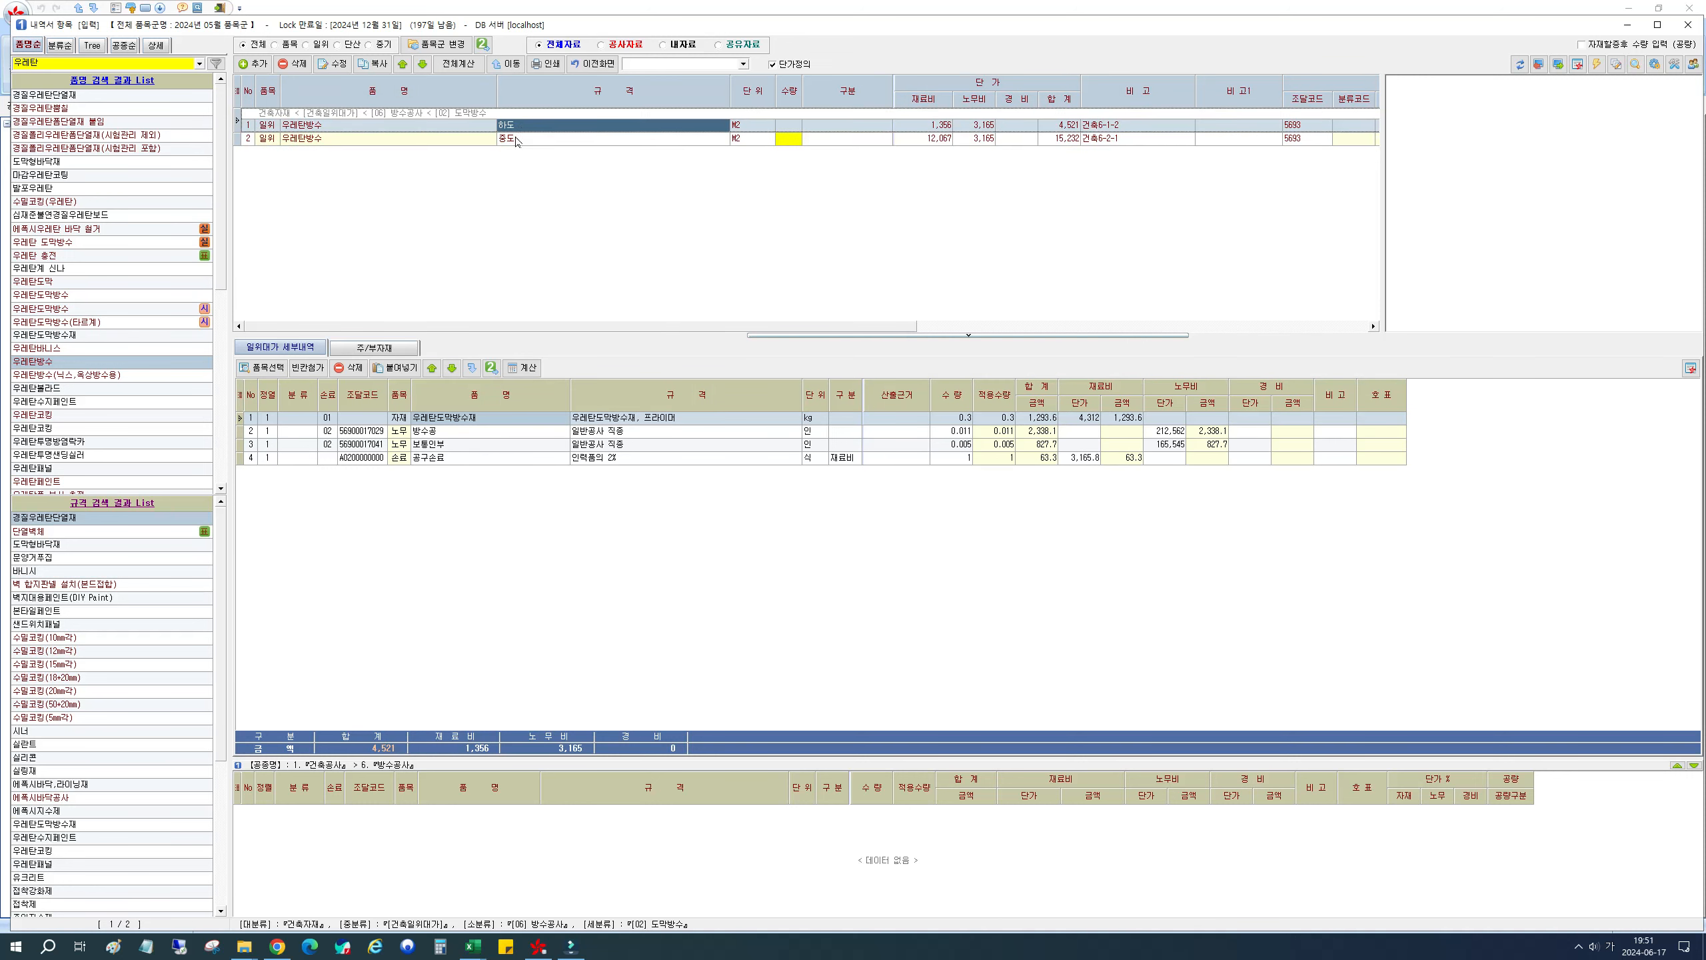
{"action": "left_click", "coordinate": [521, 138]}
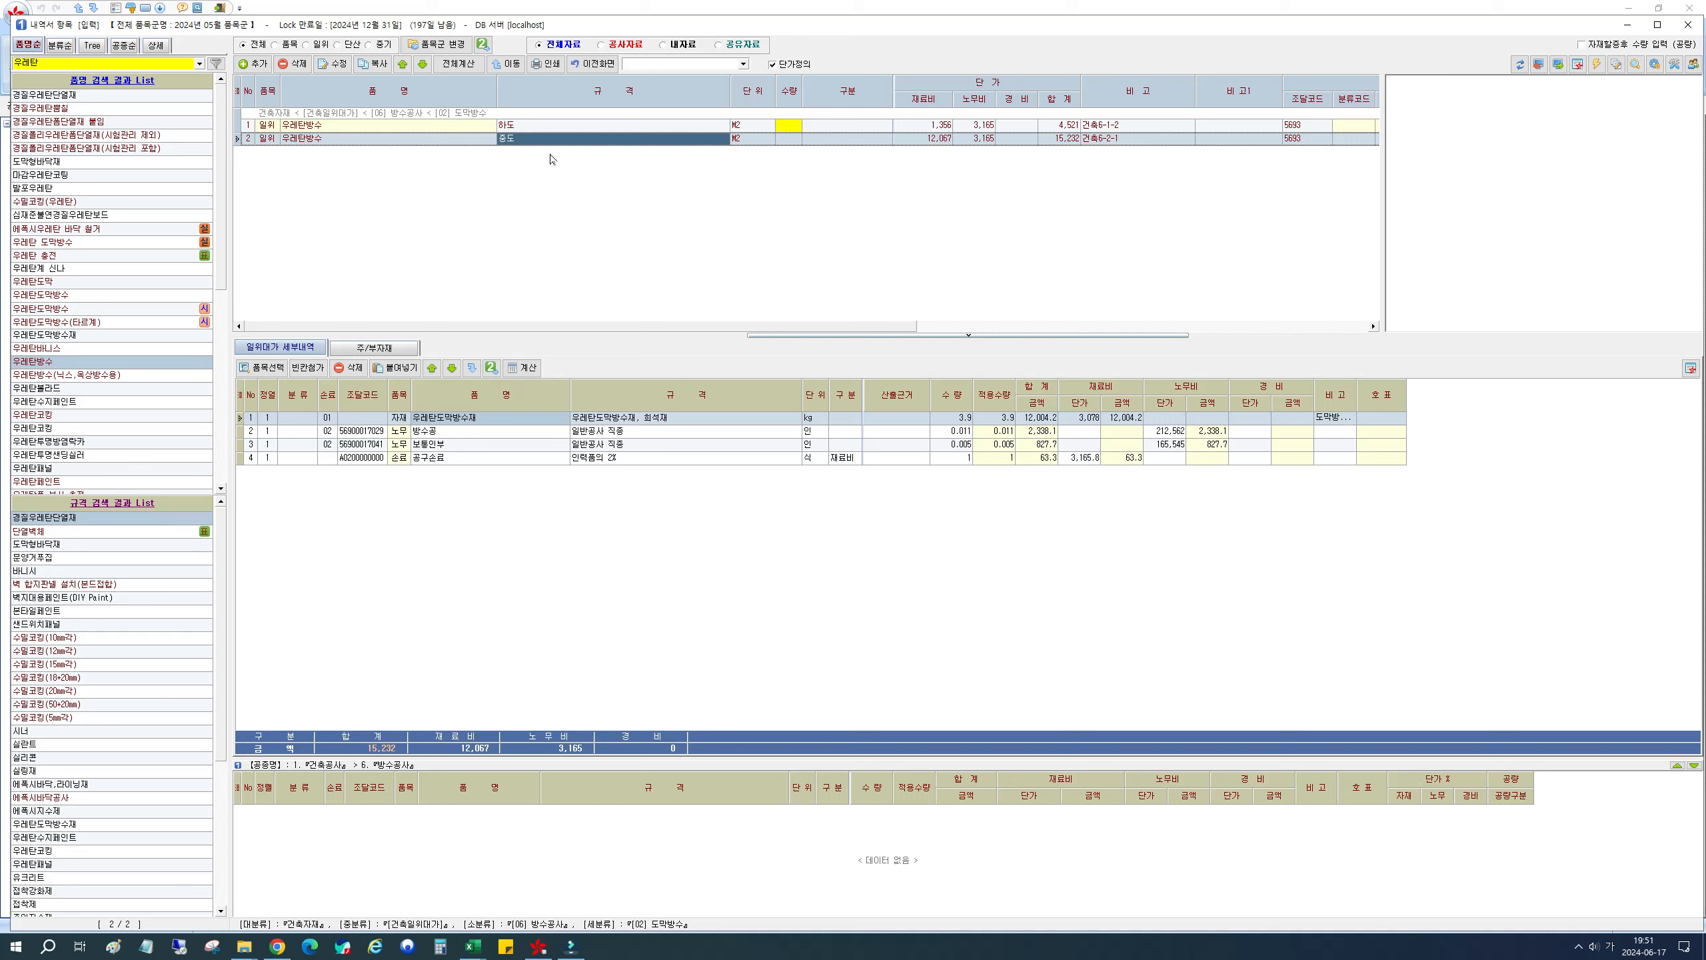
{"action": "left_click", "coordinate": [628, 423]}
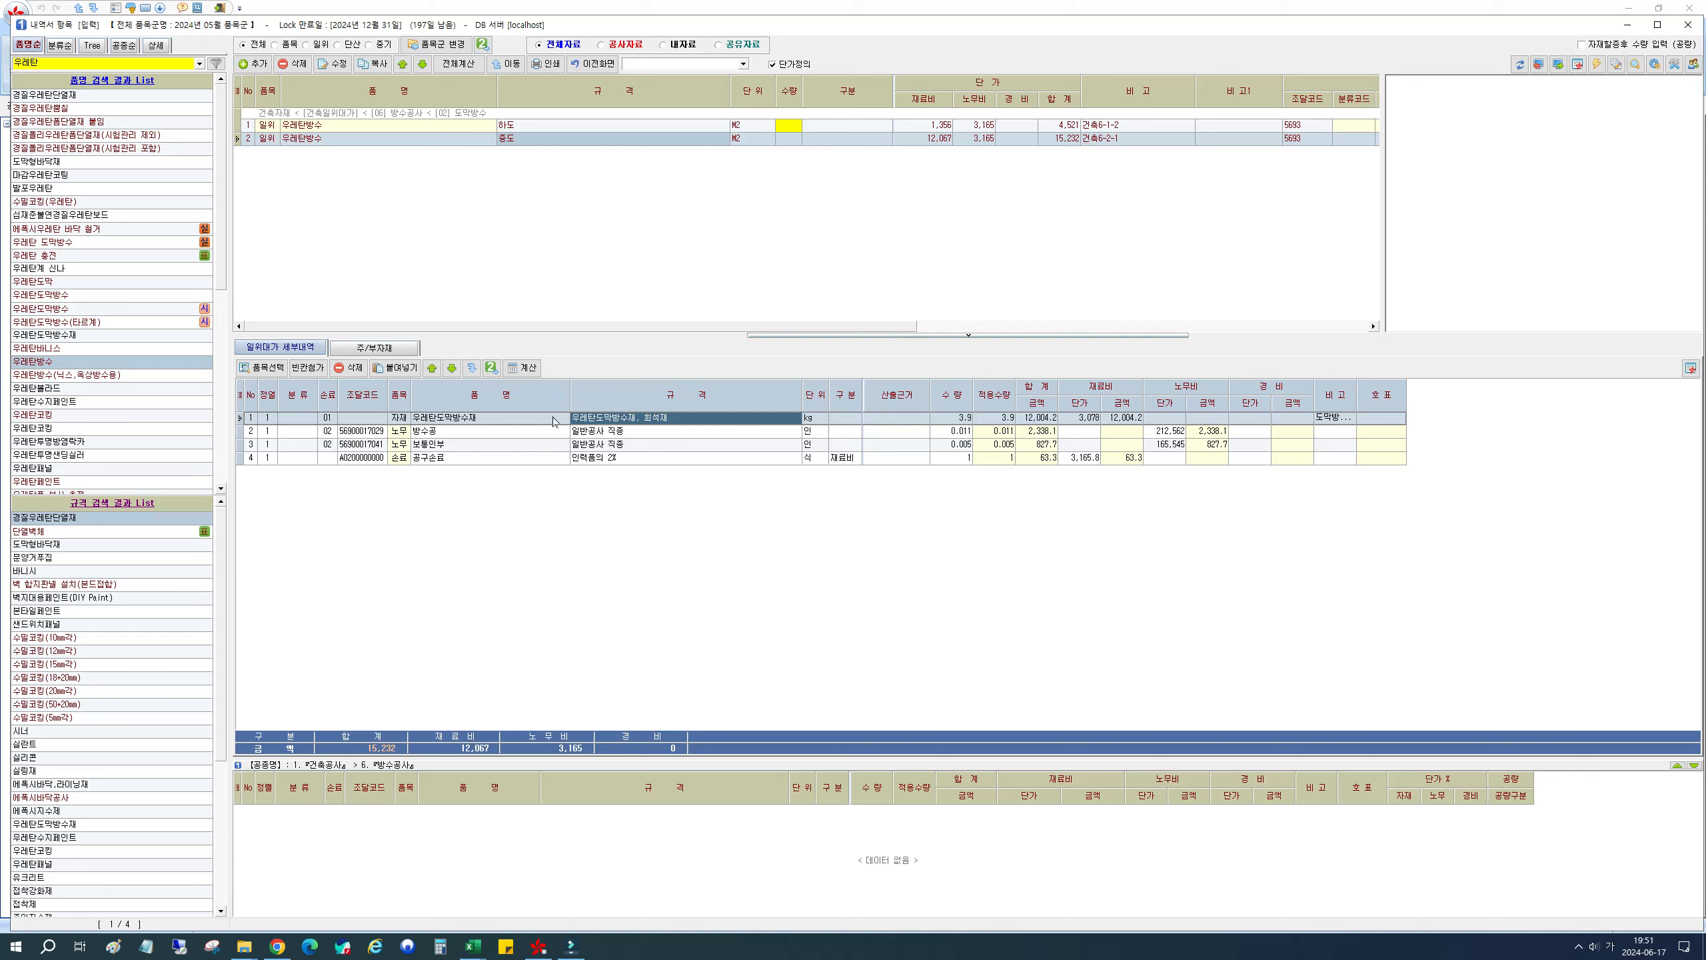
{"action": "right_click", "coordinate": [737, 419]}
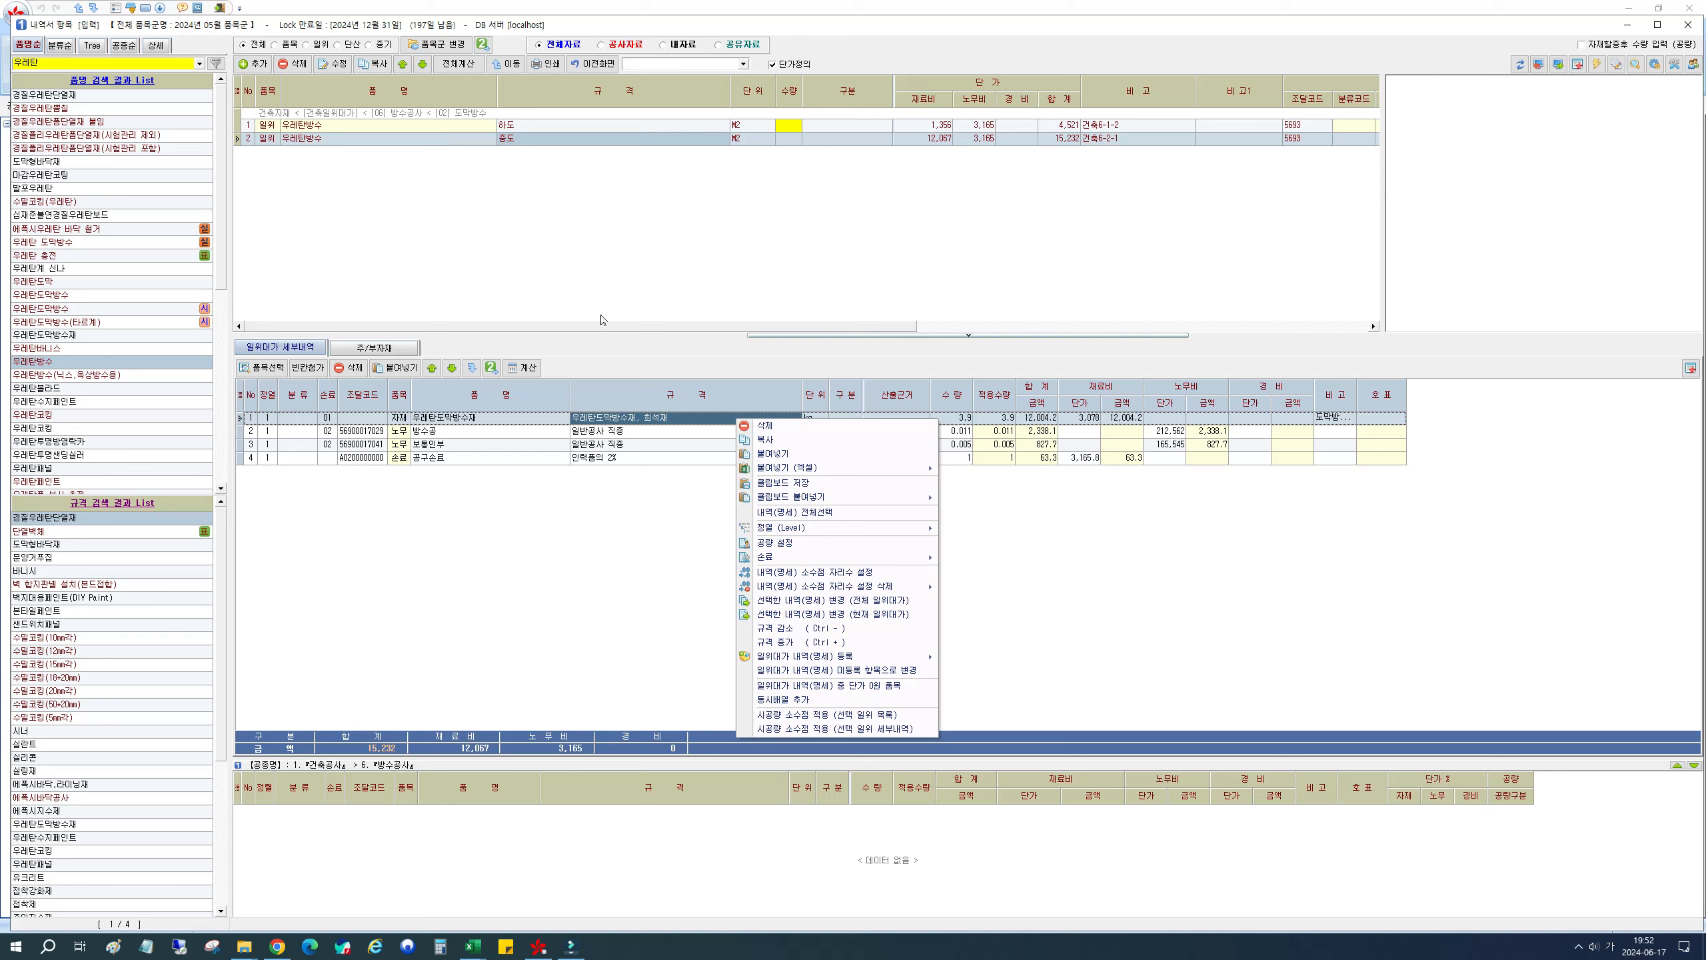
{"action": "left_click", "coordinate": [862, 617]}
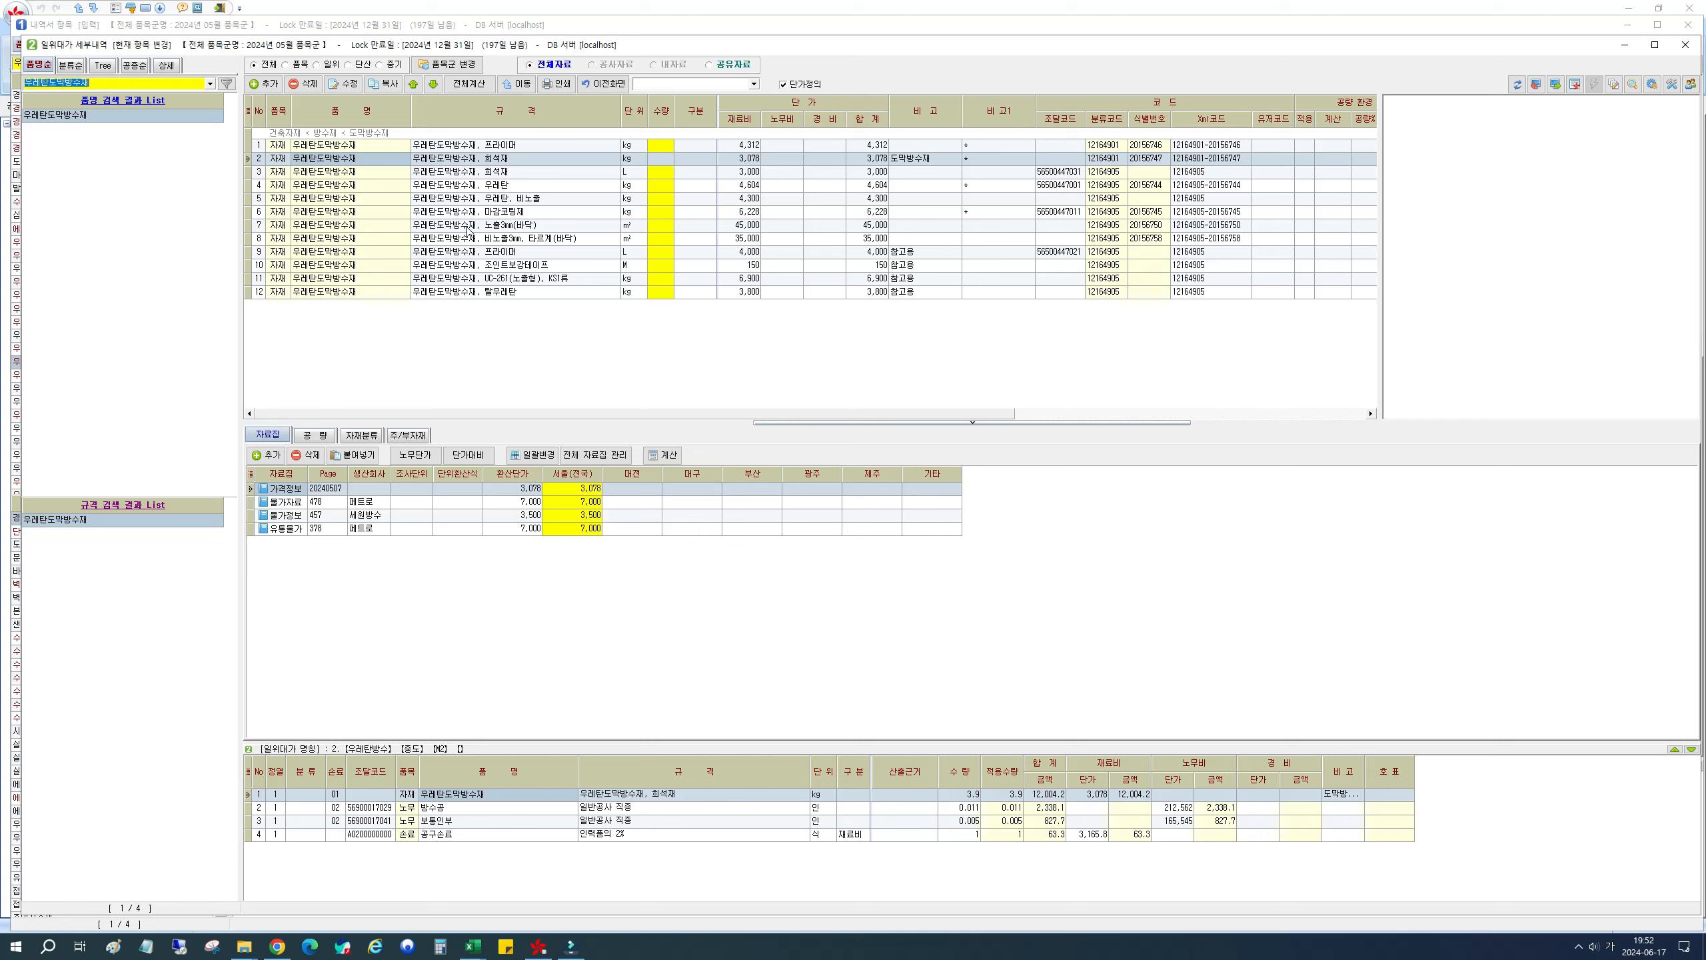
{"action": "left_click", "coordinate": [454, 188]}
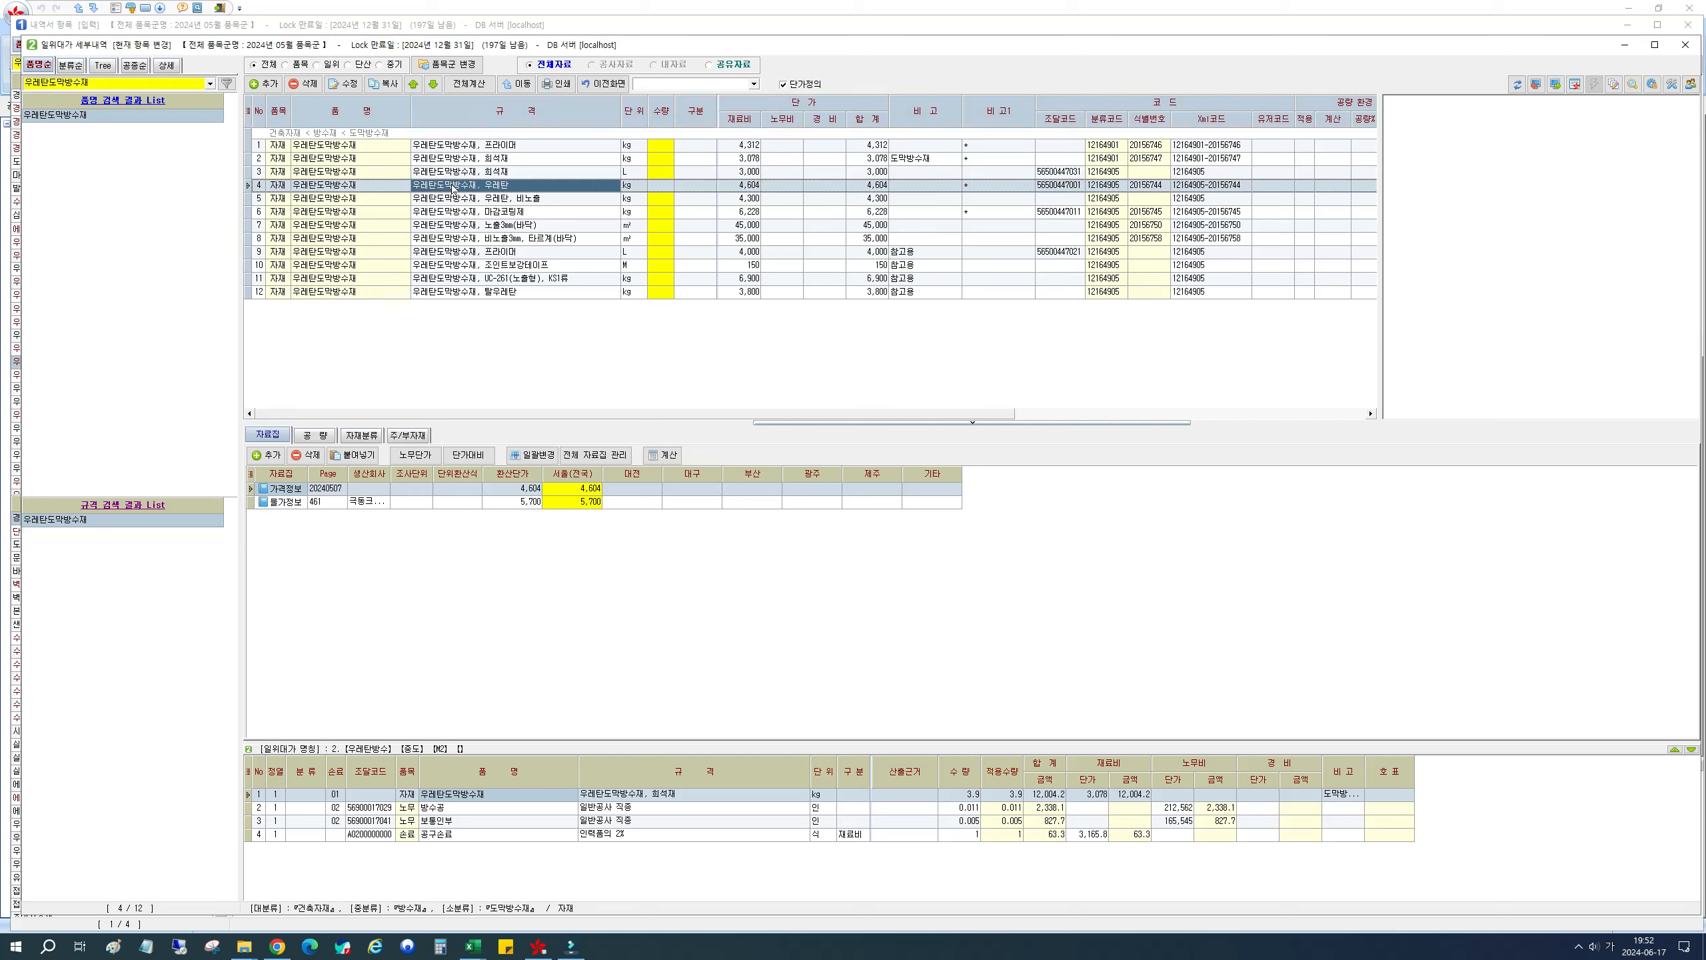
{"action": "double_click", "coordinate": [452, 186]}
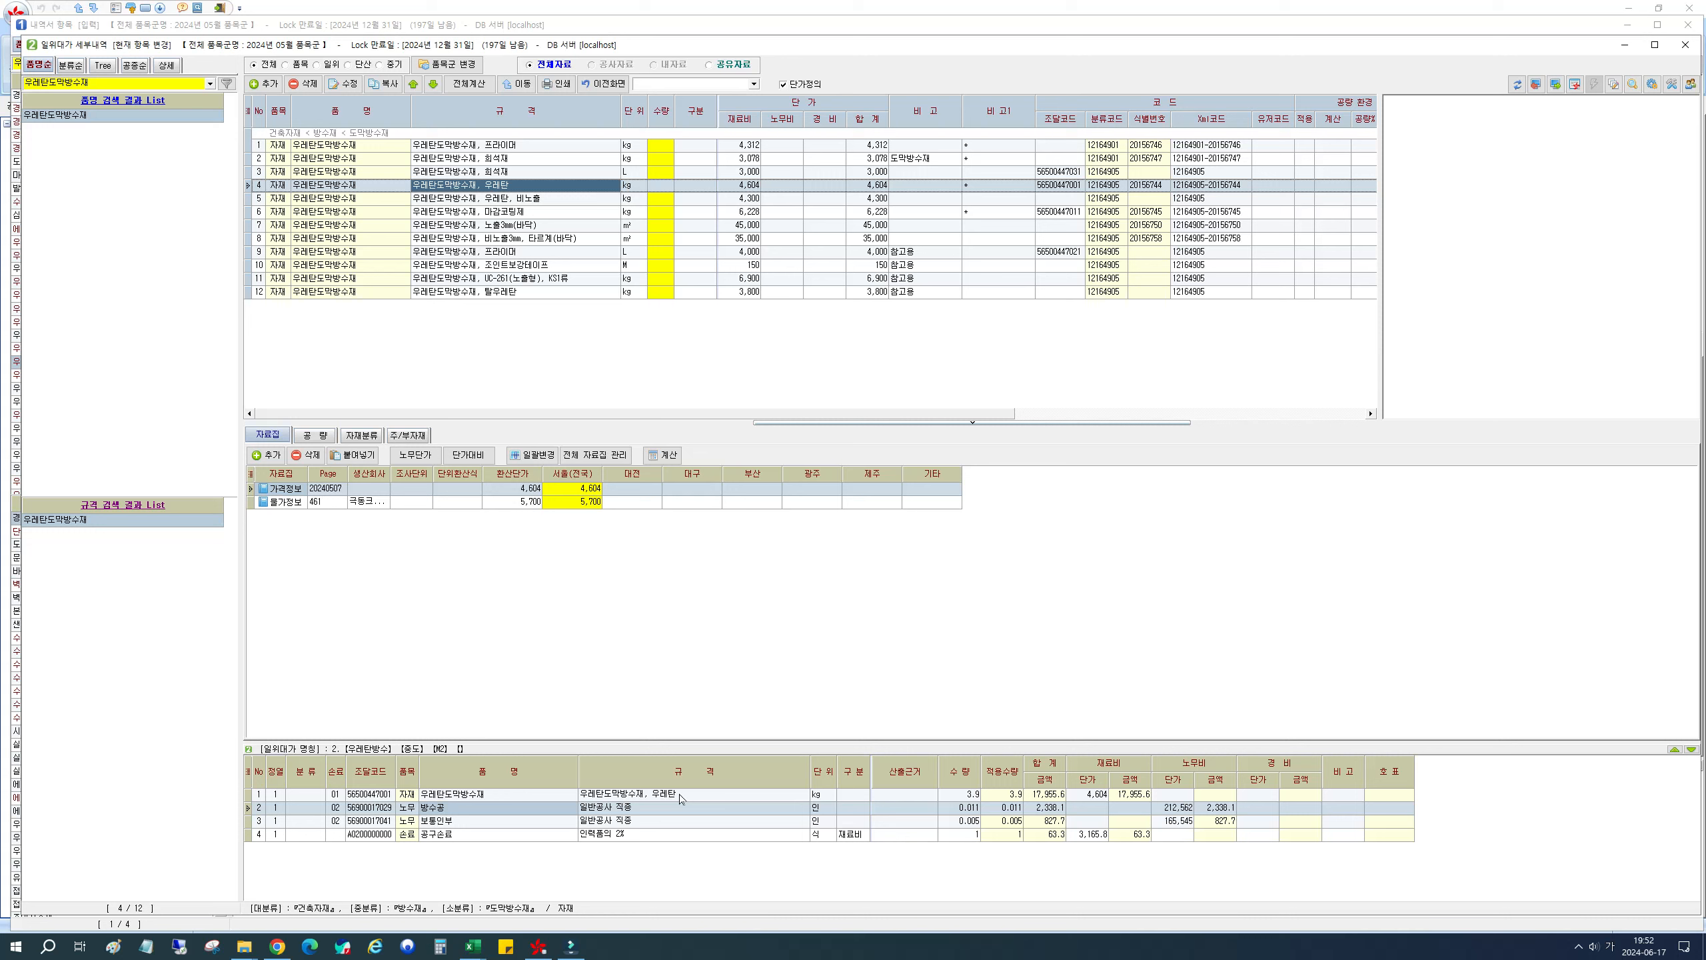
{"action": "left_click", "coordinate": [782, 799]}
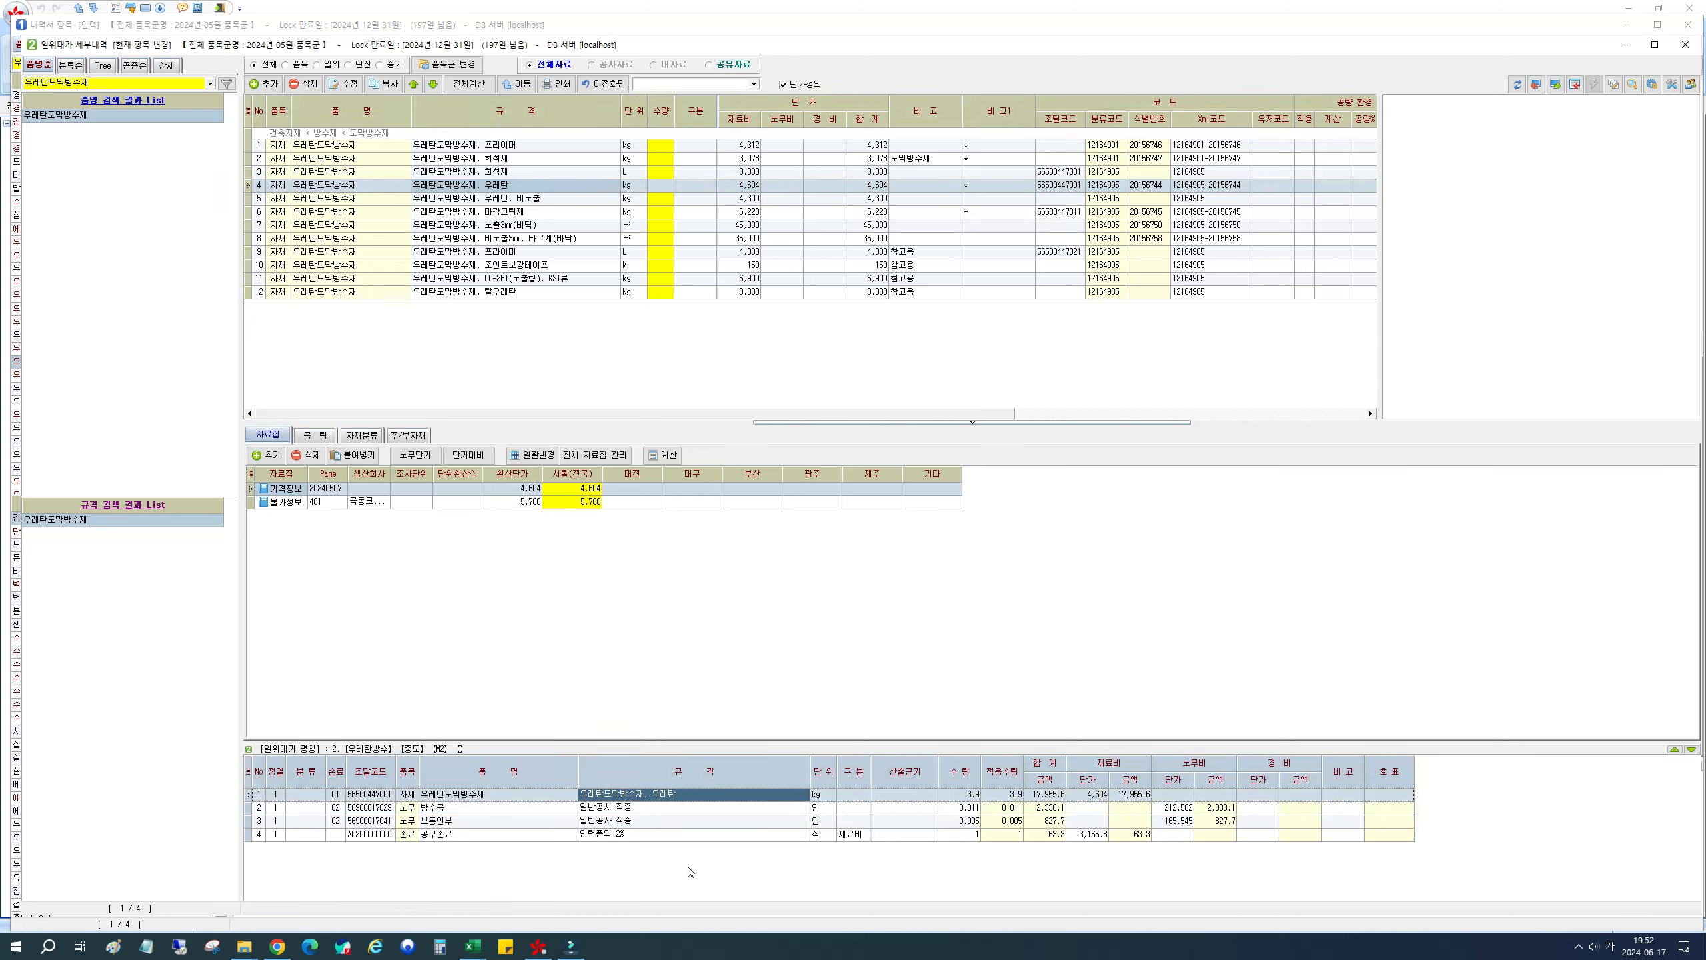
{"action": "left_click", "coordinate": [632, 811]}
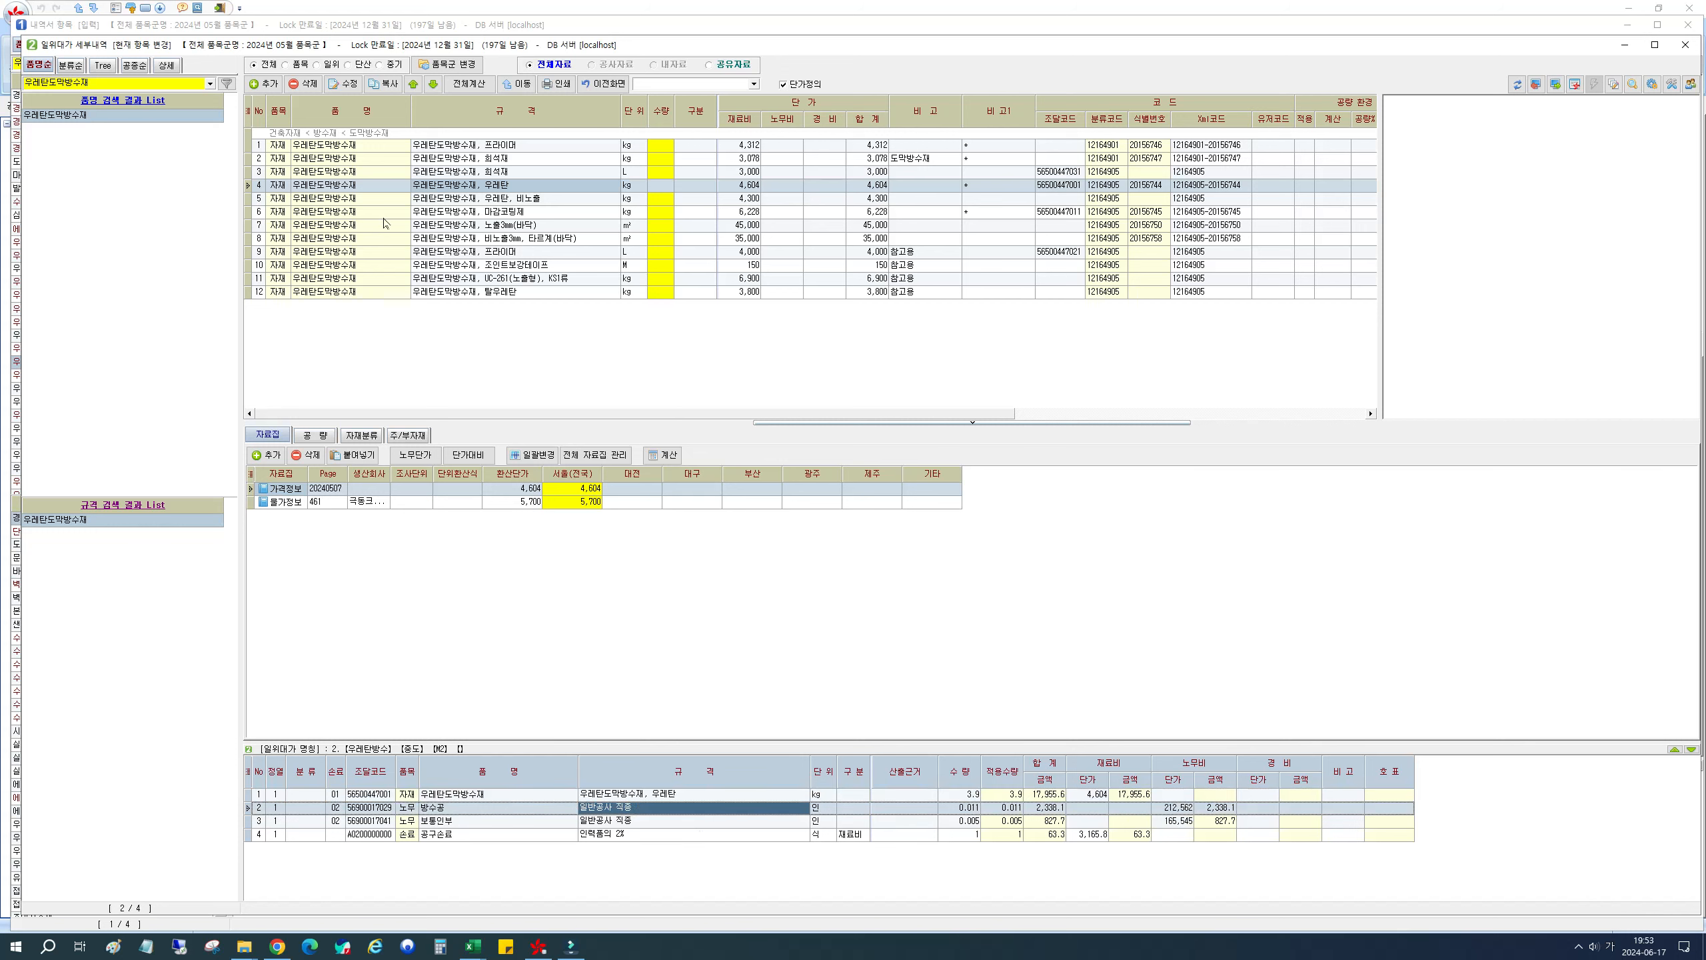
{"action": "left_click", "coordinate": [646, 797]}
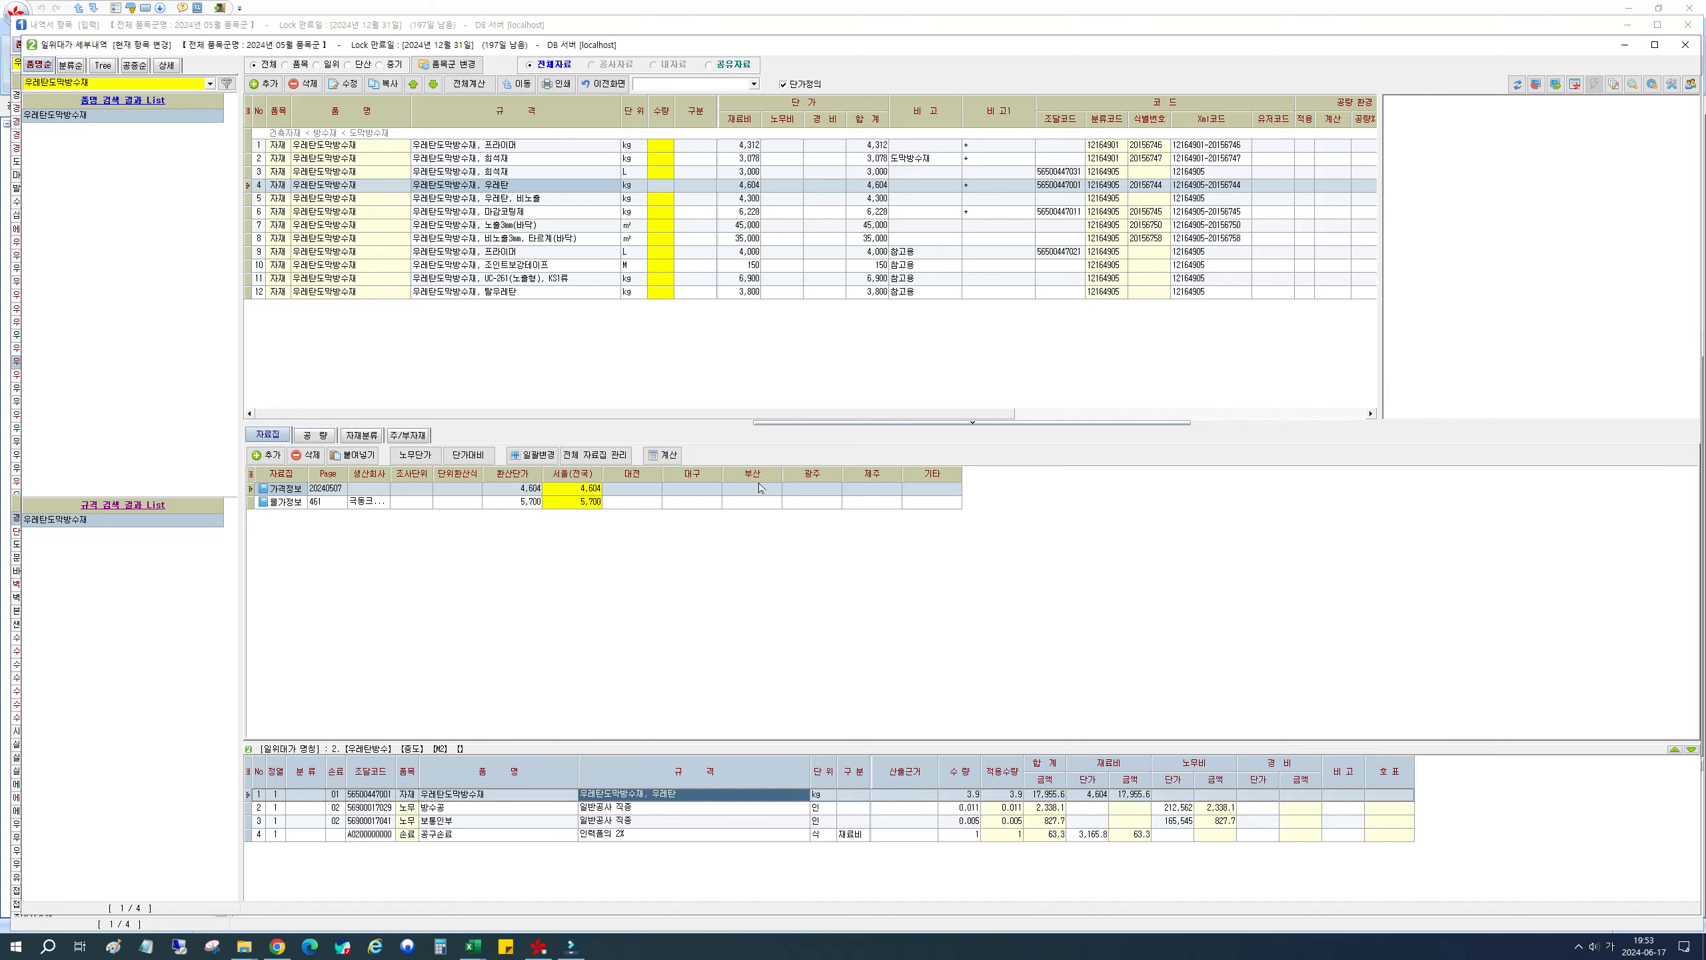
Step: Add the kg-priced 우레탄도막방수재, 희석재 to the 중도 breakdown below the 우레탄 row and return to the unit-price item list
{"action": "left_click", "coordinate": [600, 84]}
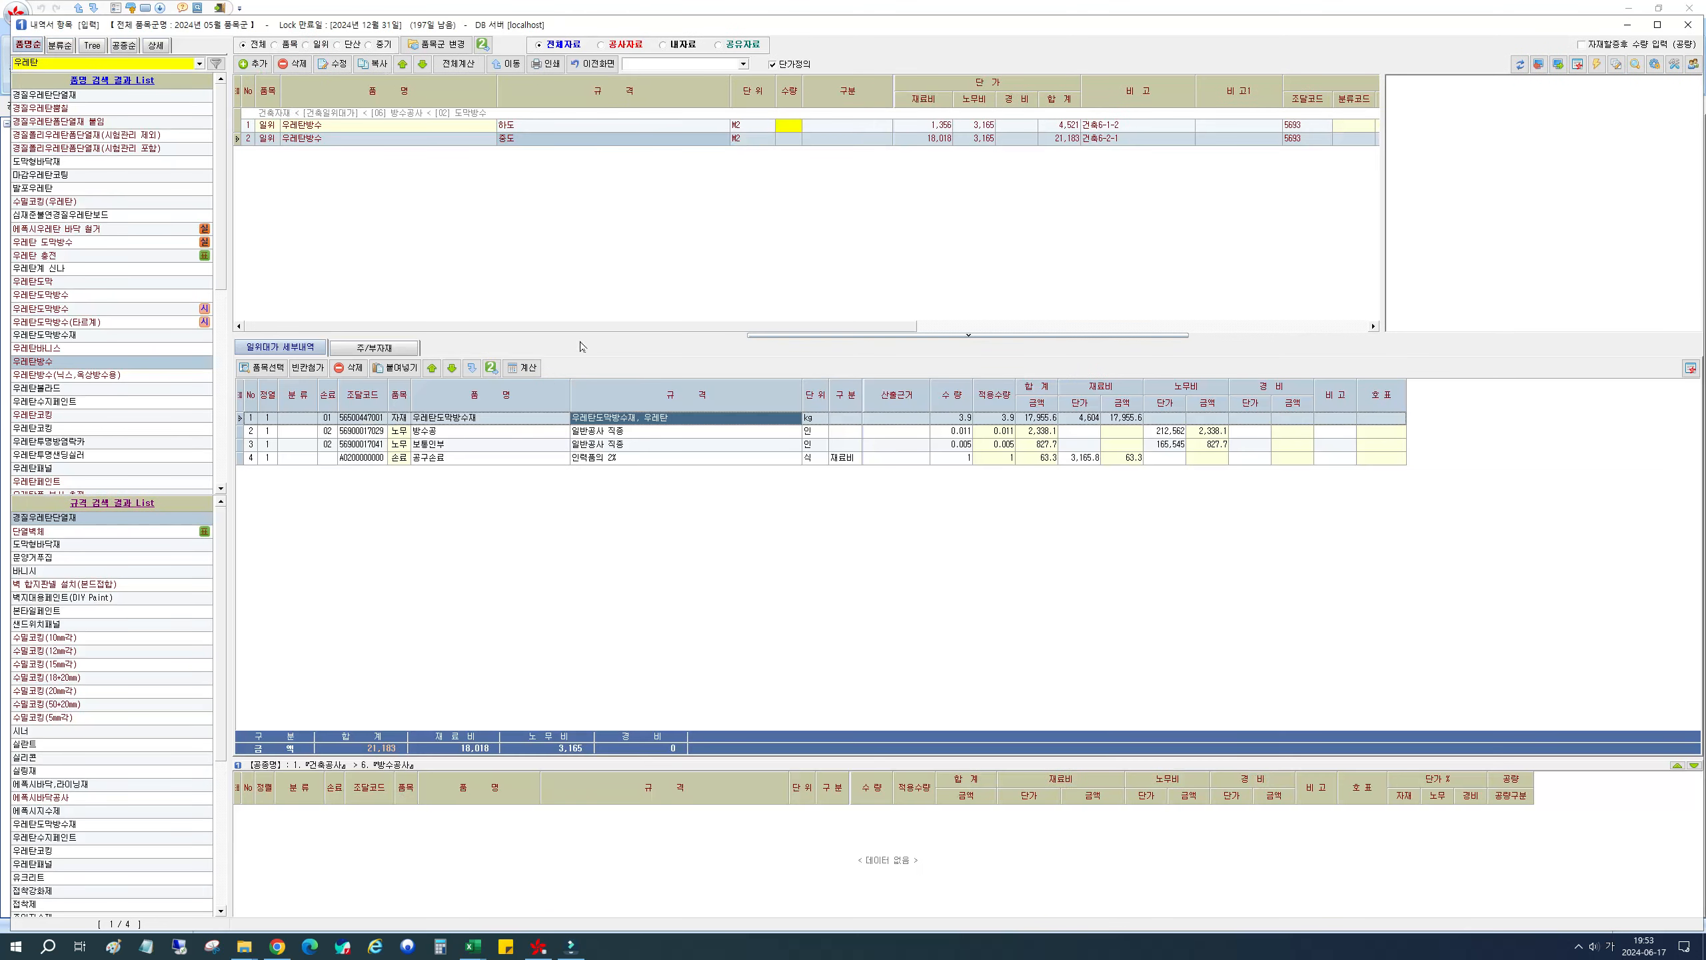
{"action": "left_click", "coordinate": [431, 421]}
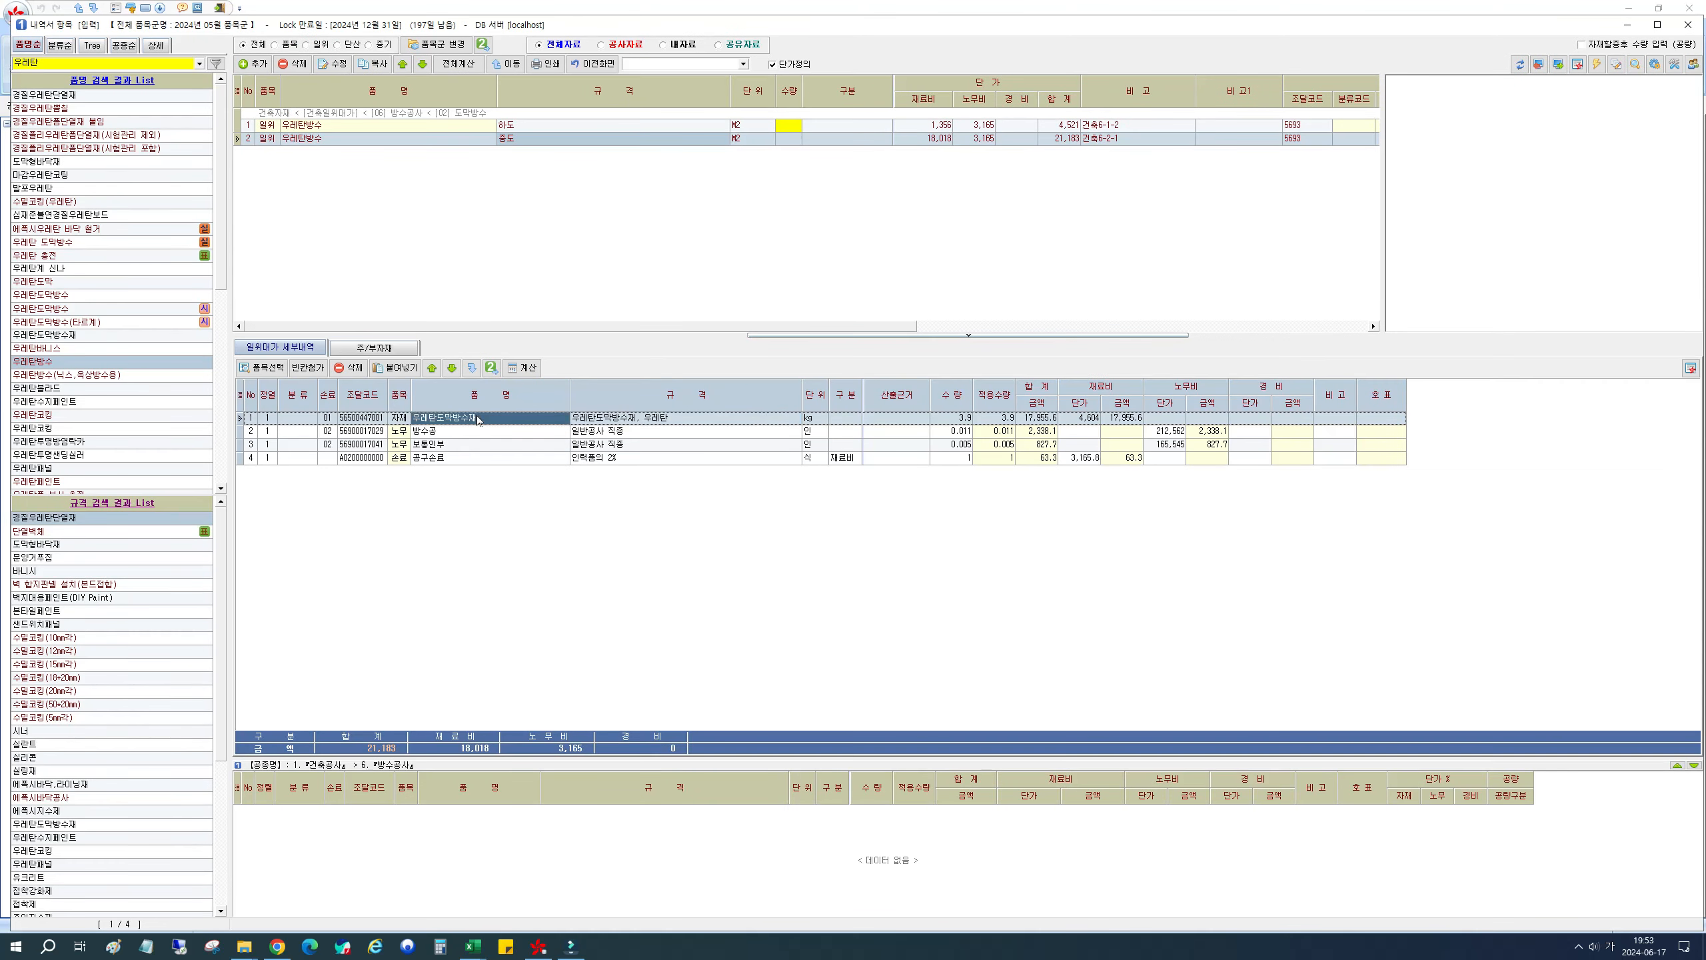
{"action": "left_click", "coordinate": [269, 371]}
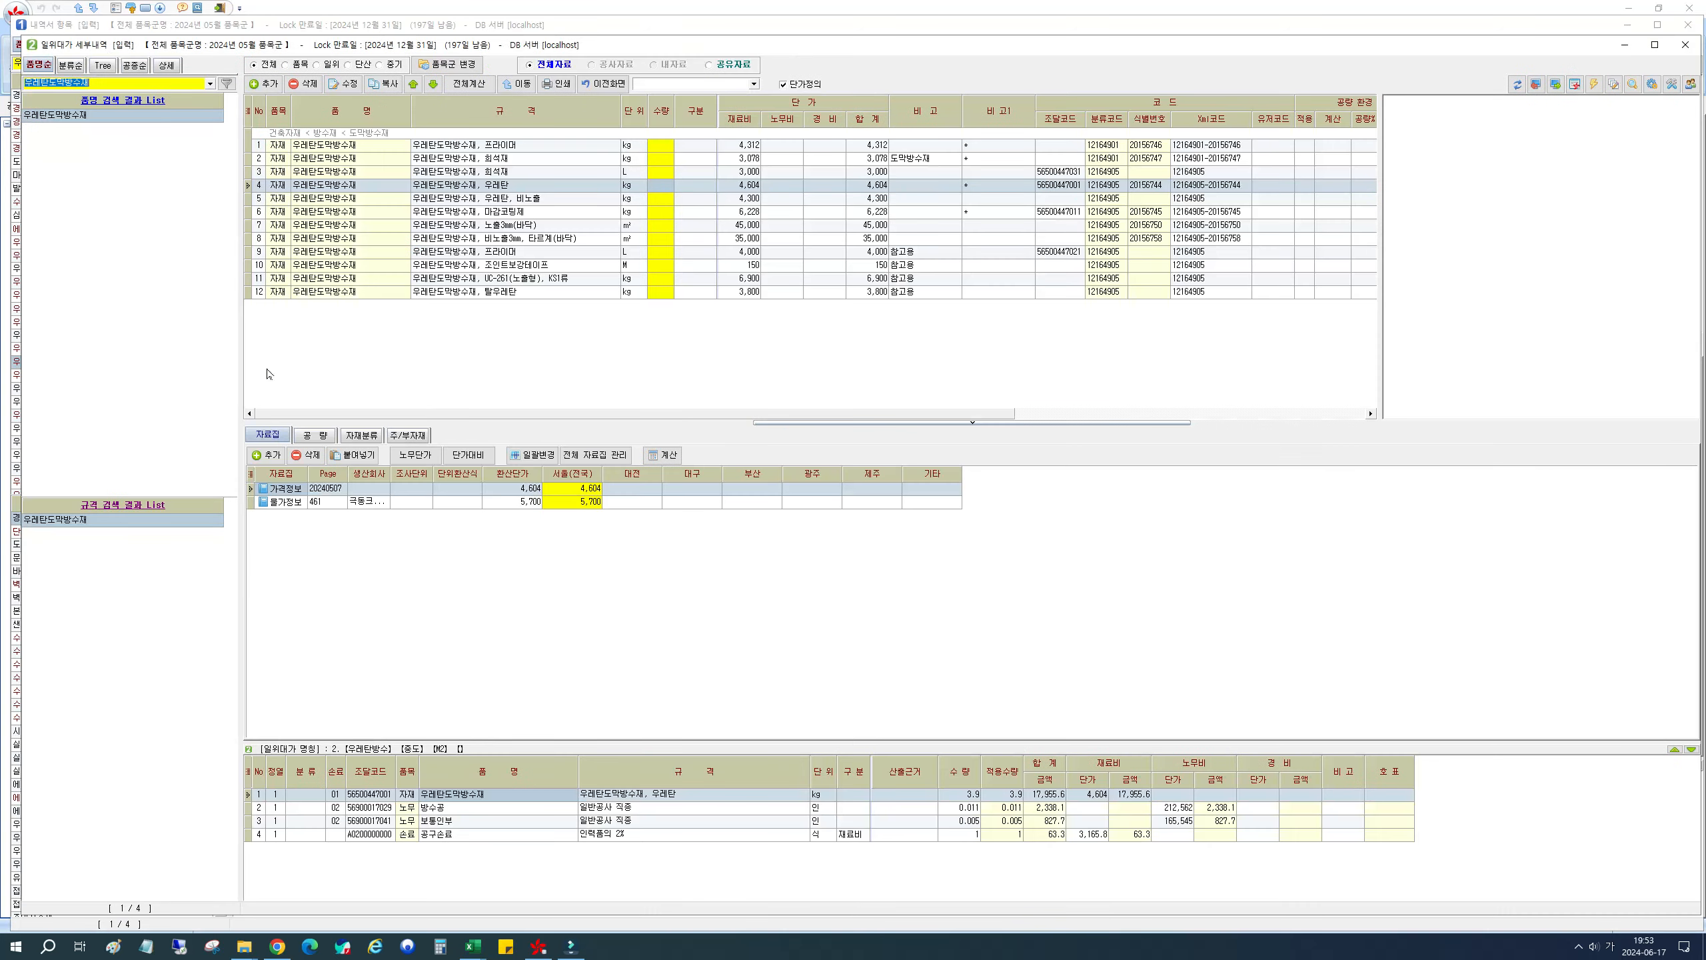
{"action": "left_click", "coordinate": [577, 159]}
{"action": "double_click", "coordinate": [577, 159]}
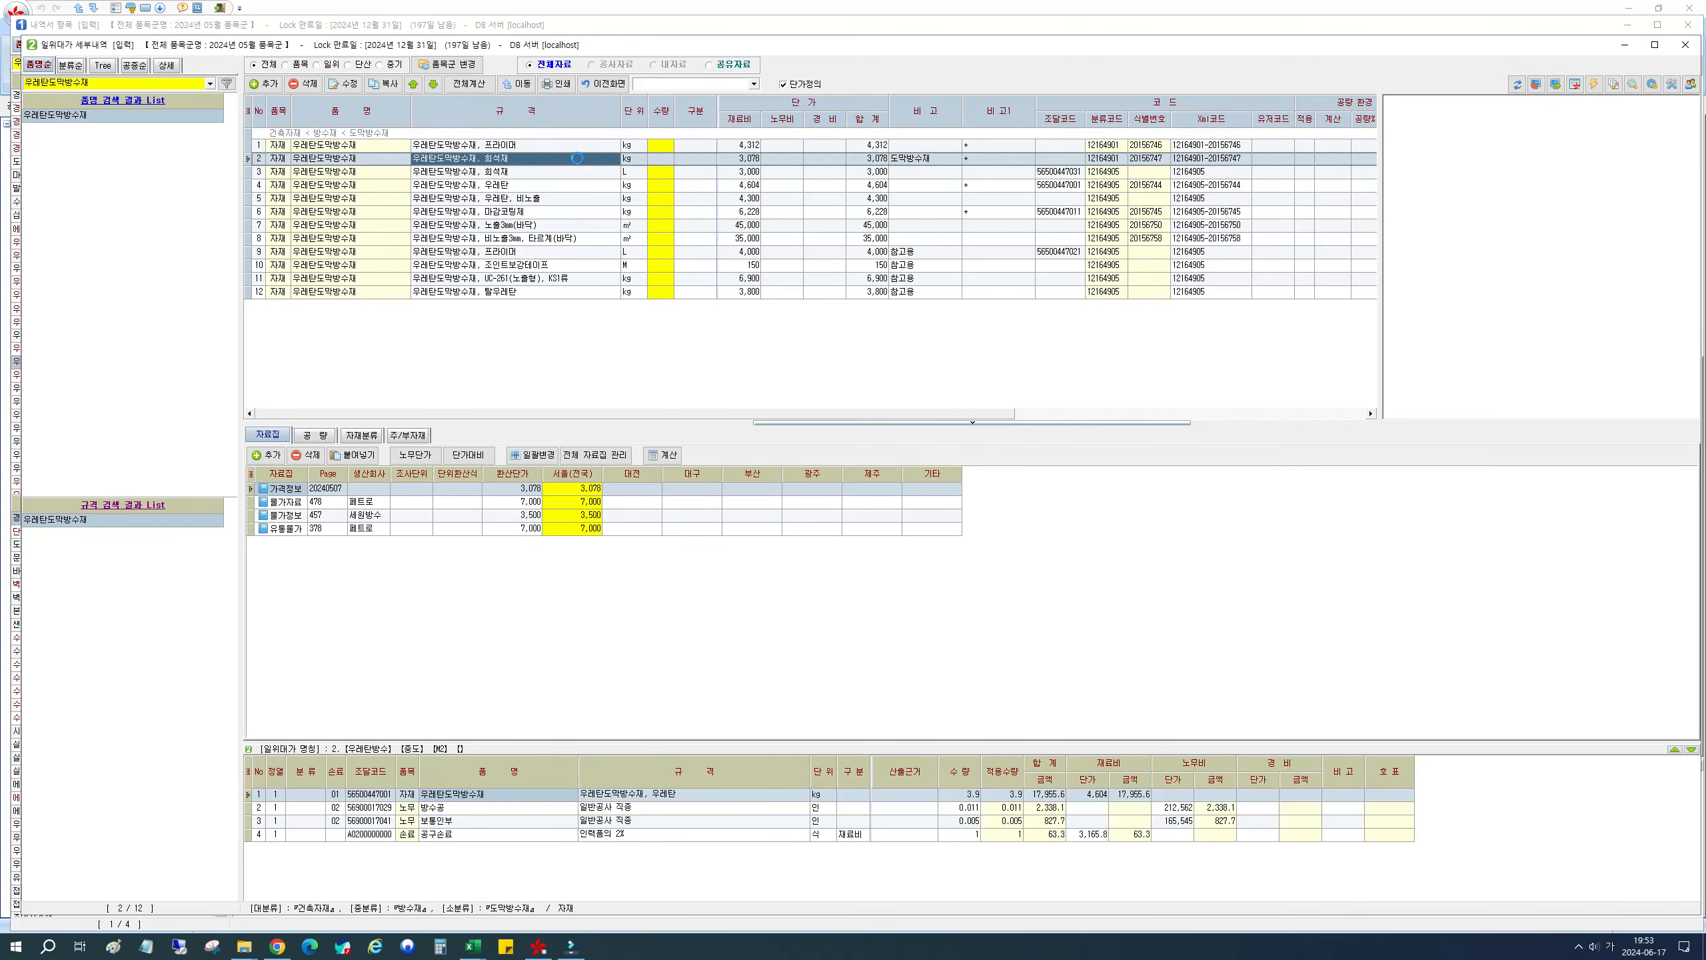
{"action": "left_click", "coordinate": [969, 815]}
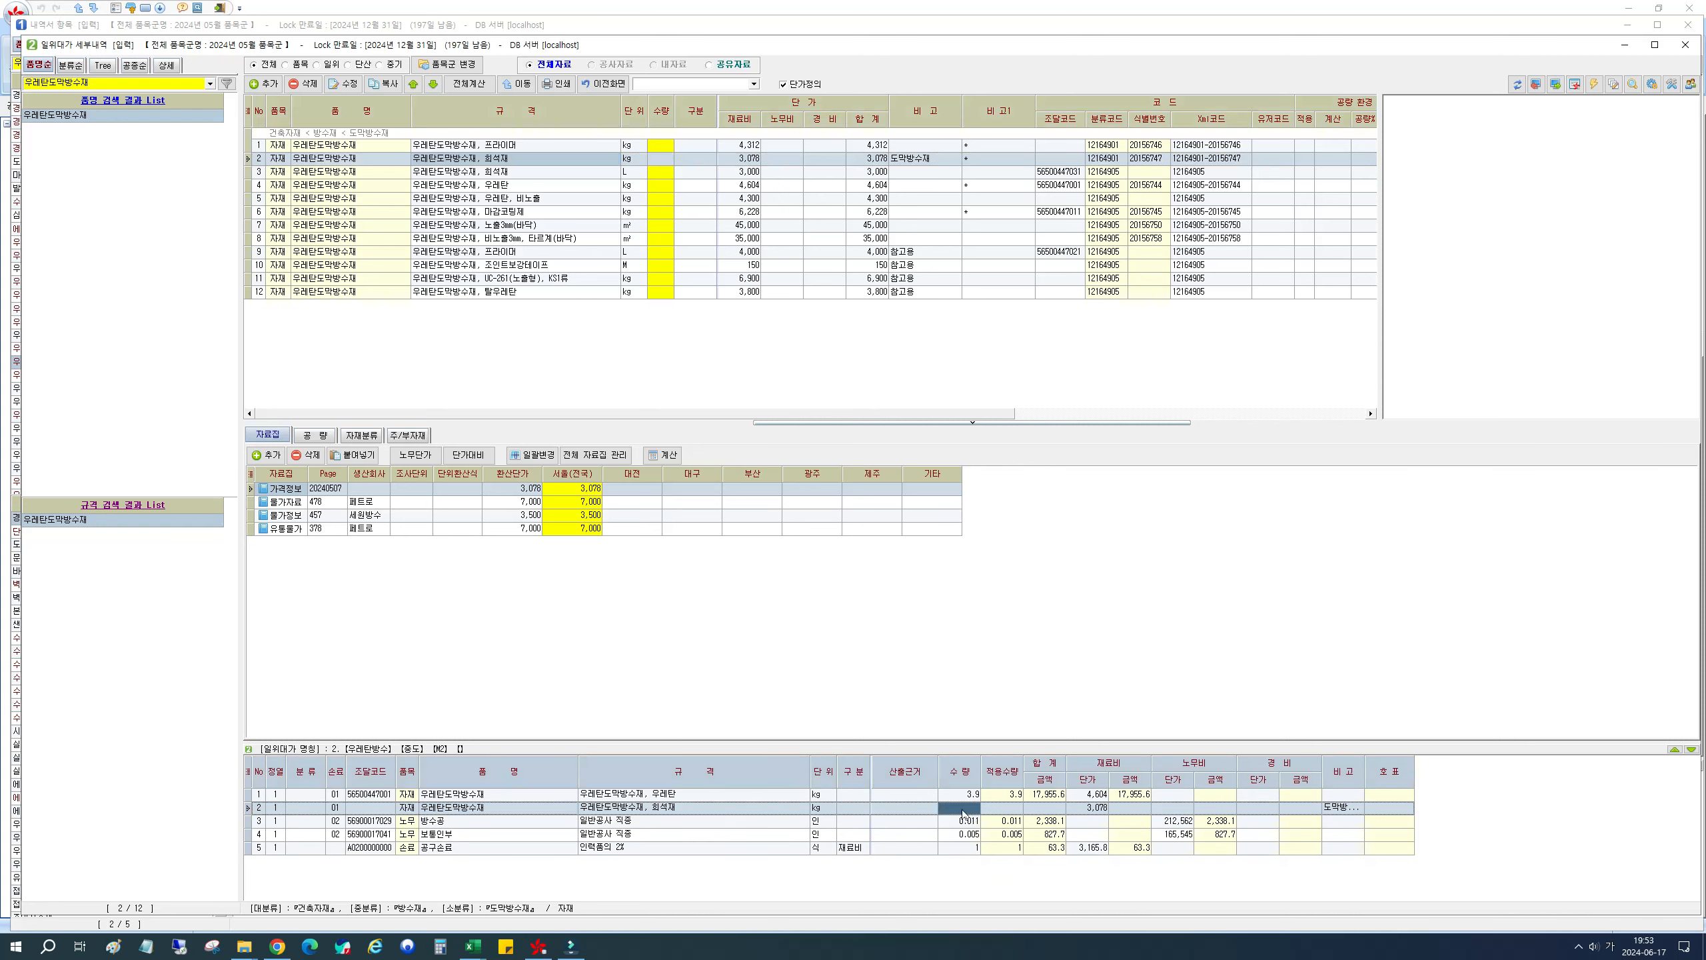
{"action": "left_click", "coordinate": [667, 162]}
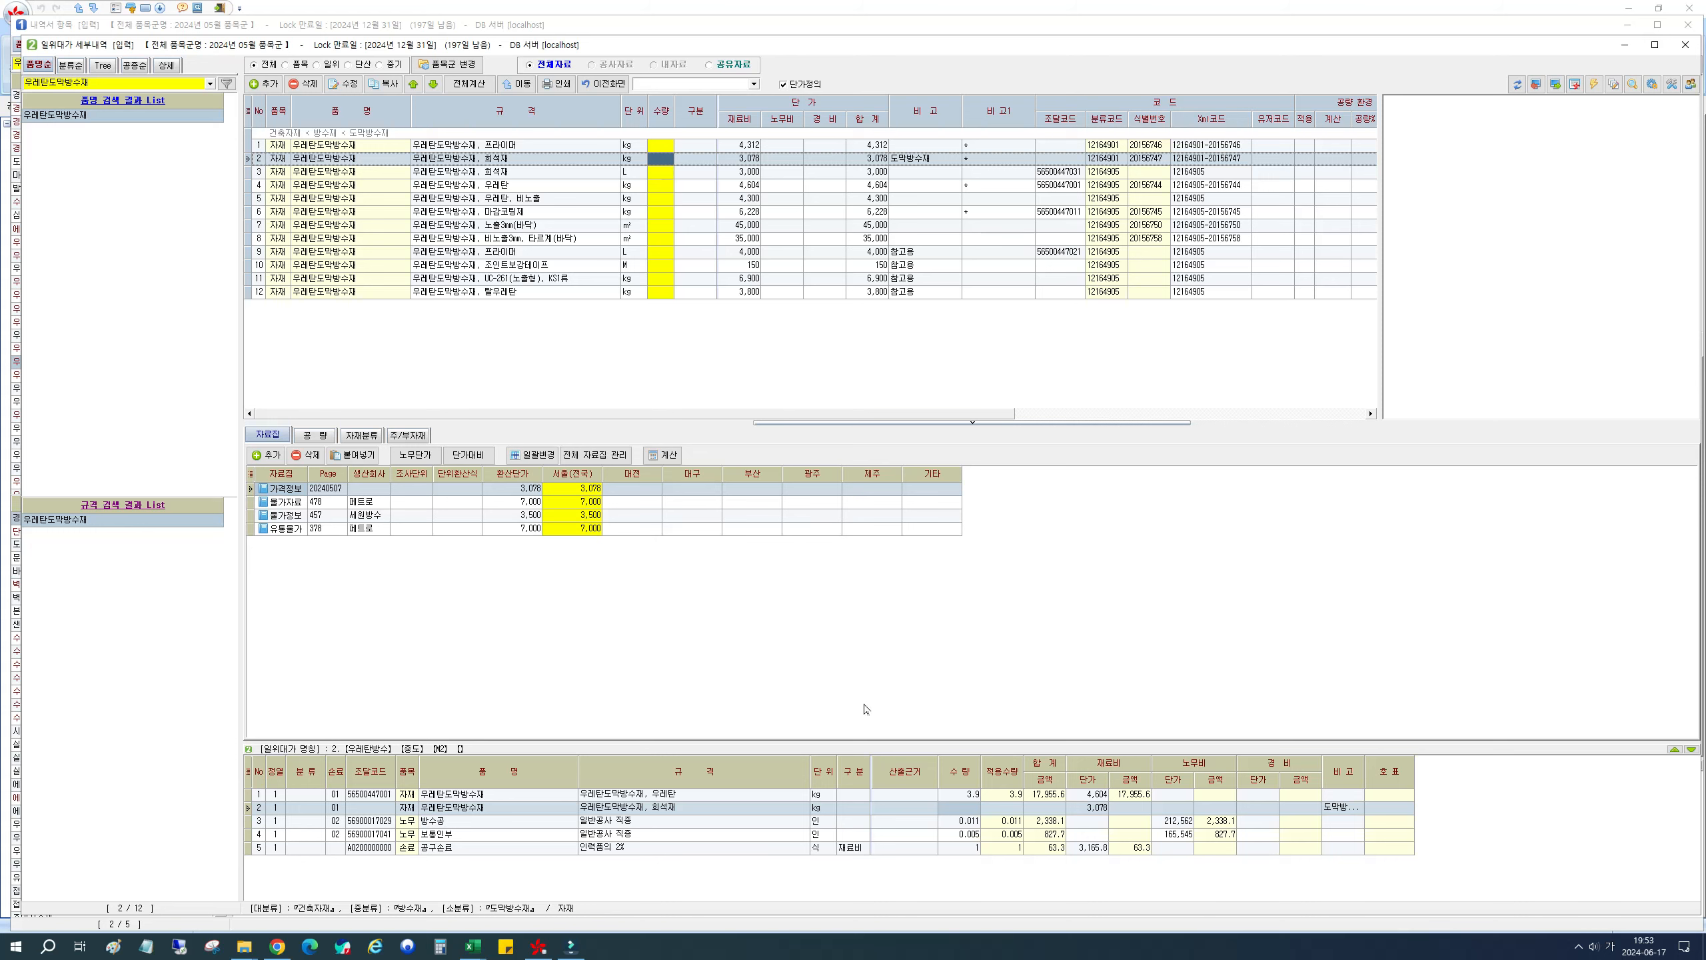
{"action": "left_click", "coordinate": [615, 84]}
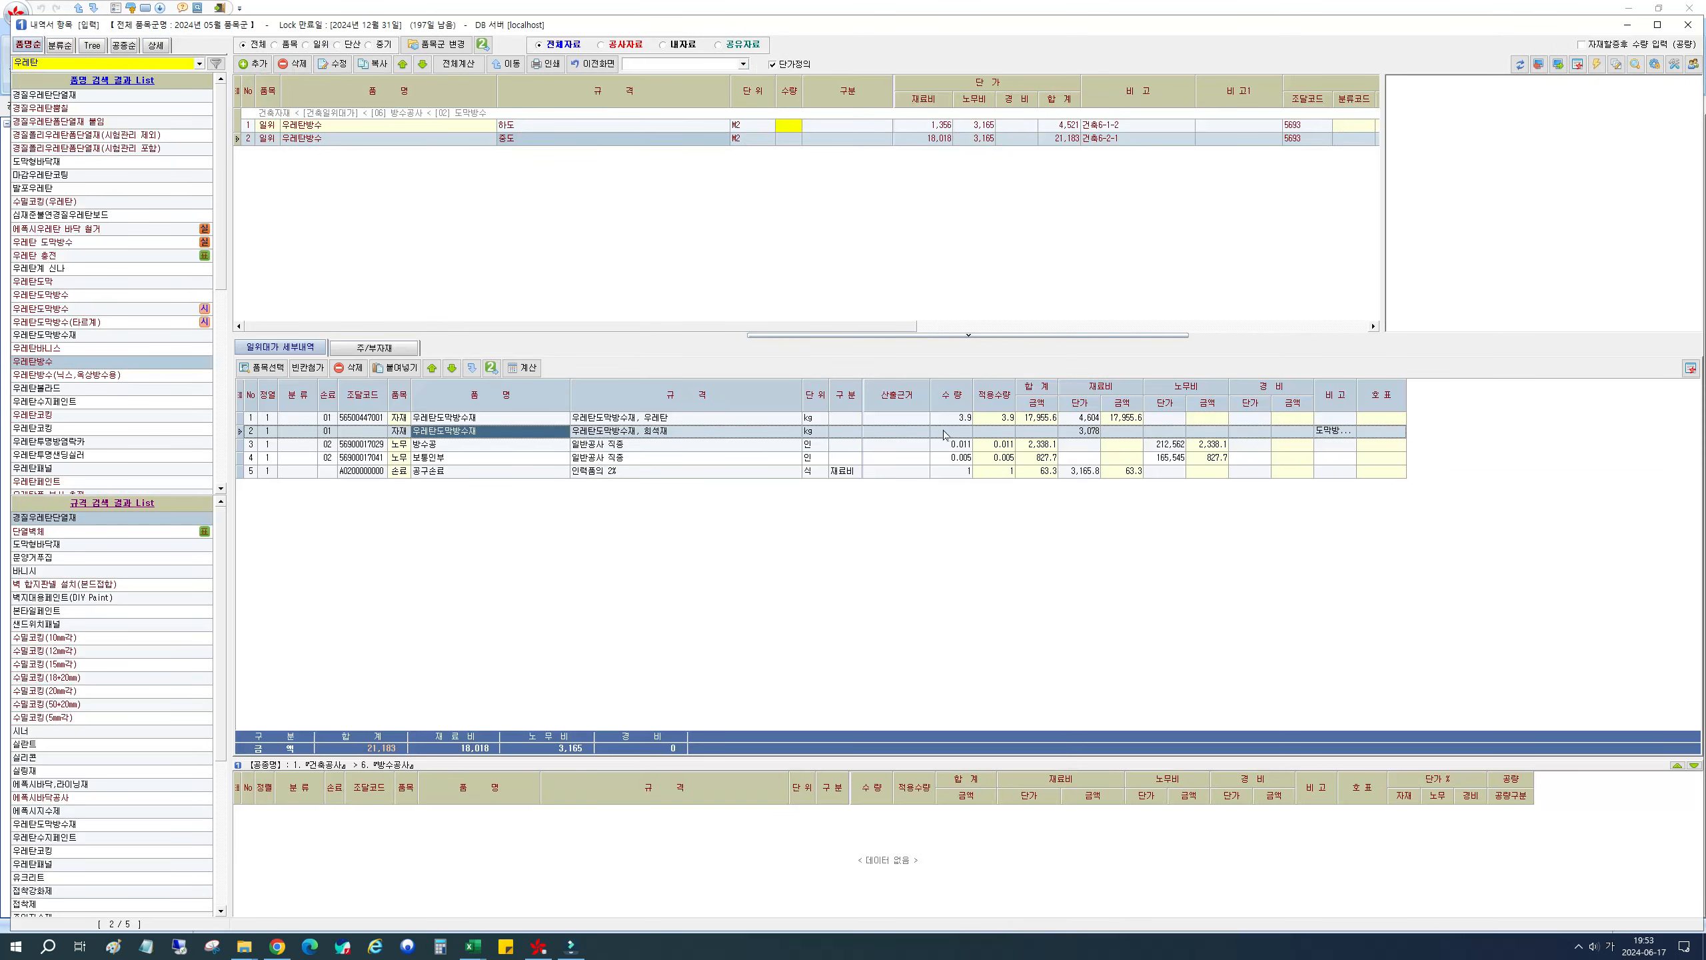
Step: Set the 희석재 row's 수량 in the 중도 breakdown to 0.41
{"action": "left_click", "coordinate": [944, 431]}
{"action": "type", "text": "0.41"}
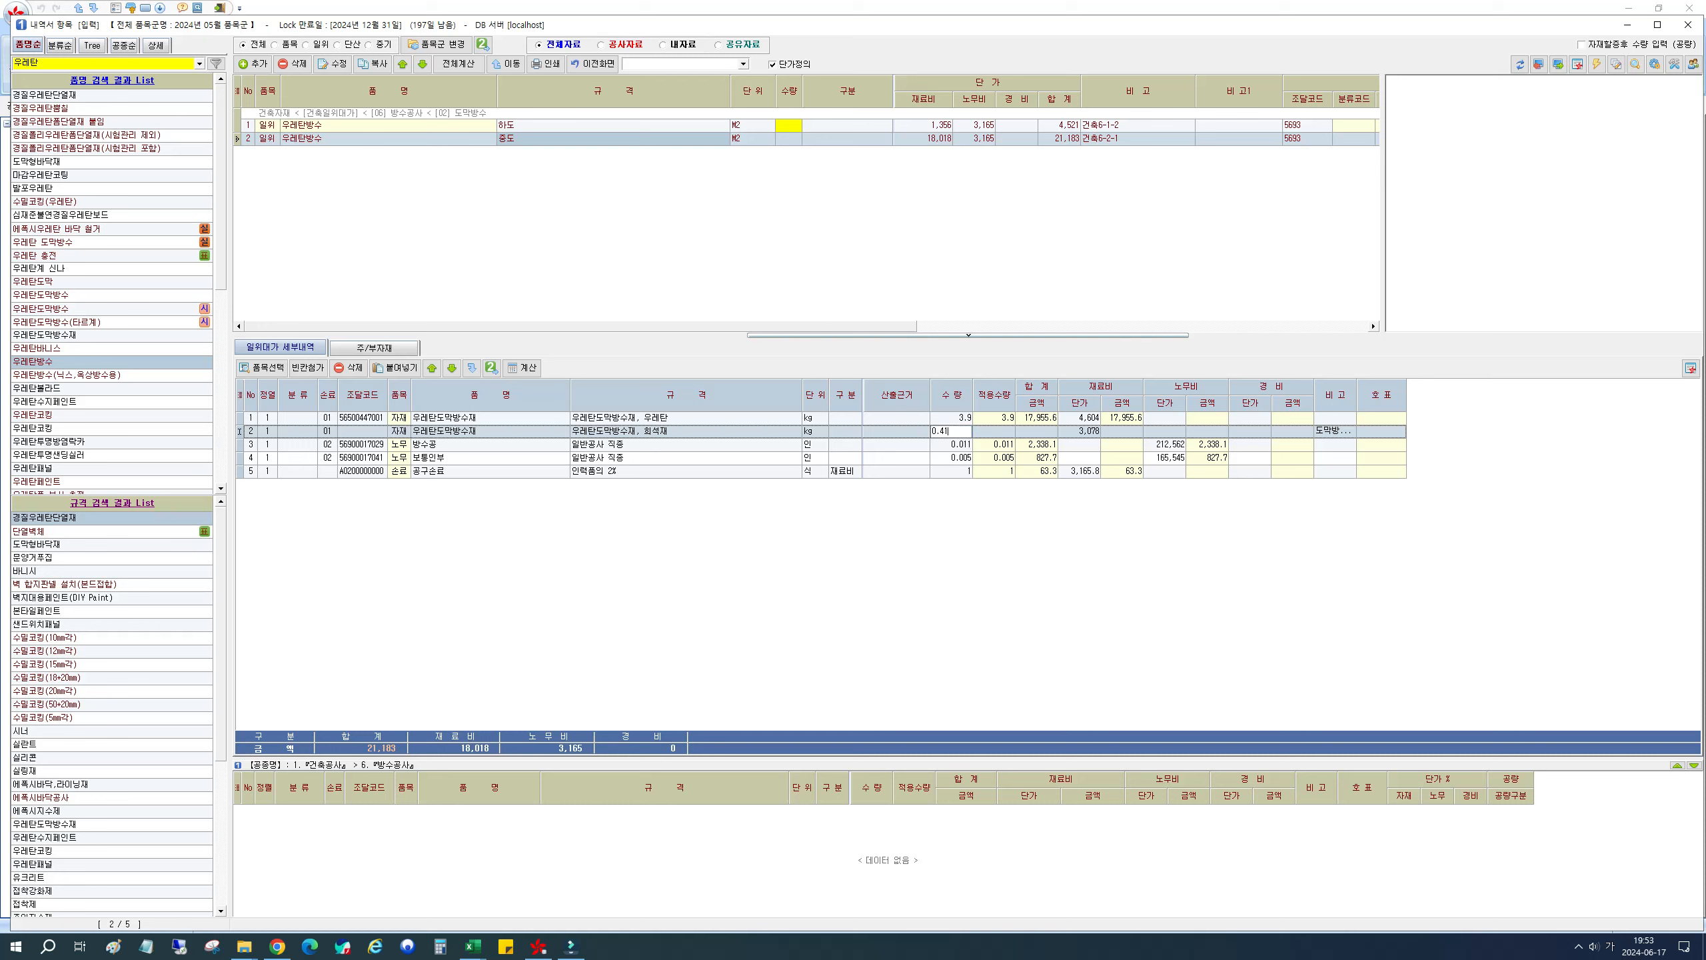
{"action": "left_click", "coordinate": [962, 444]}
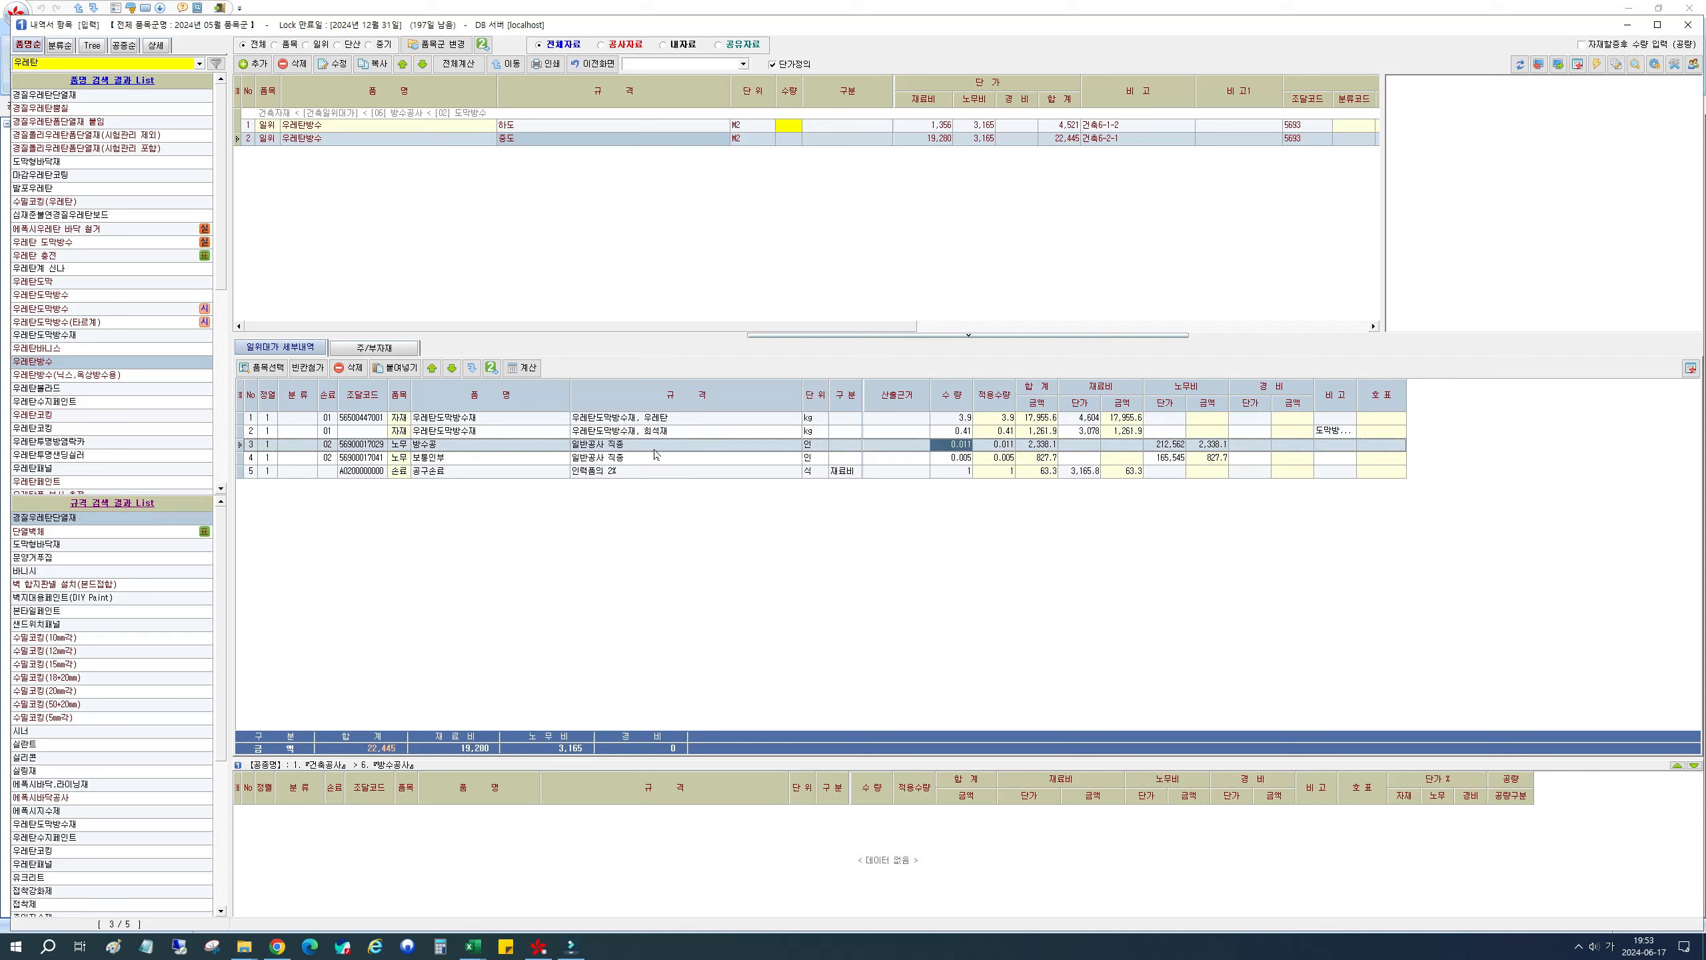
Step: Set the 중도 breakdown's 방수공 수량 to 0.015 and 보통인부 수량 to 0.009, following the 바닥 values of section 6-2-1 in the standards PDF
{"action": "left_click", "coordinate": [460, 448]}
{"action": "left_click", "coordinate": [614, 459]}
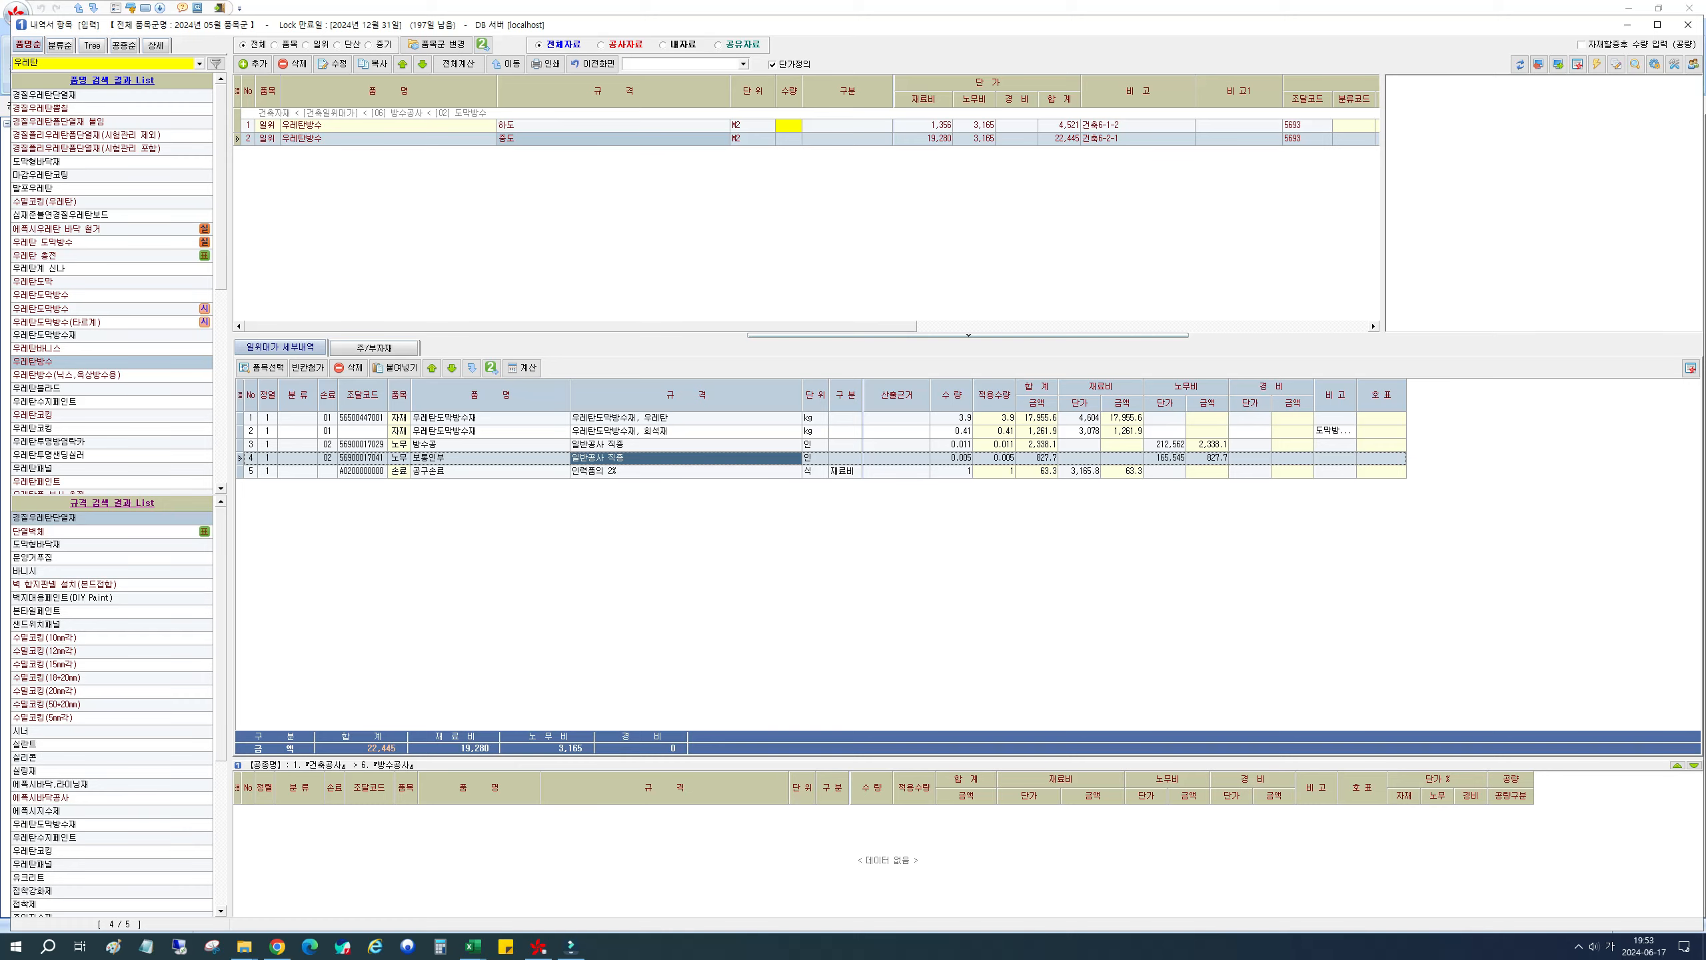
{"action": "left_click_drag", "start_coordinate": [1705, 100], "coordinate": [1321, 78]}
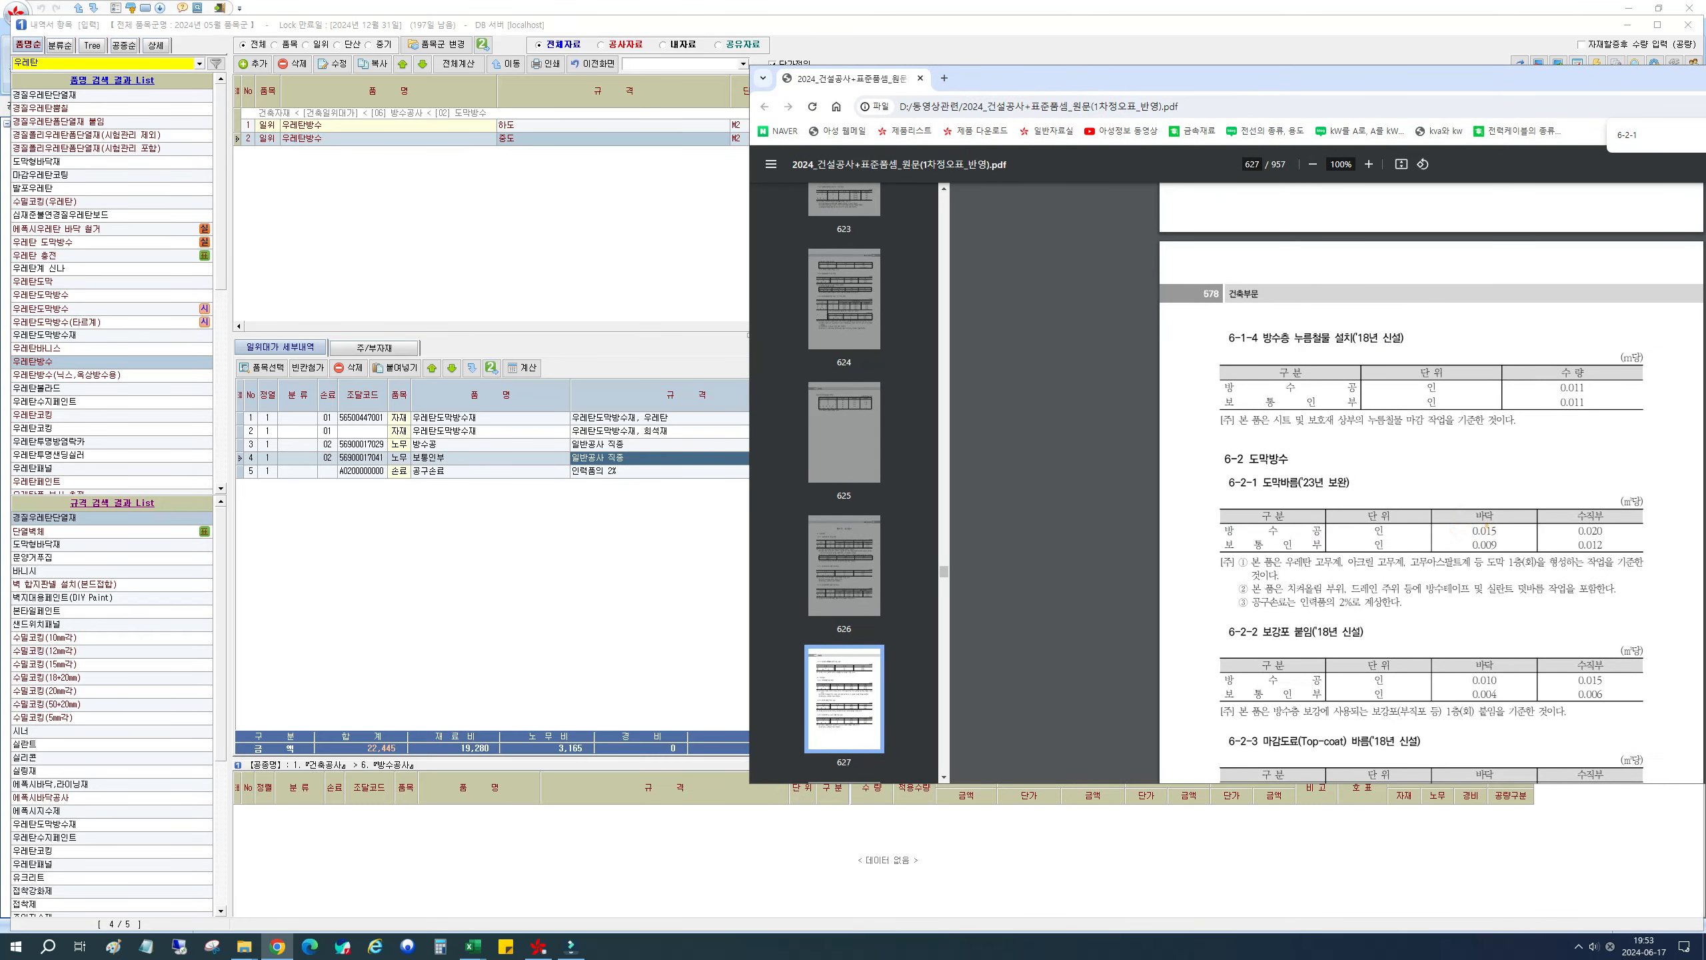
{"action": "double_click", "coordinate": [1484, 531]}
{"action": "left_click_drag", "start_coordinate": [1470, 543], "coordinate": [1499, 545]}
{"action": "left_click", "coordinate": [426, 563]}
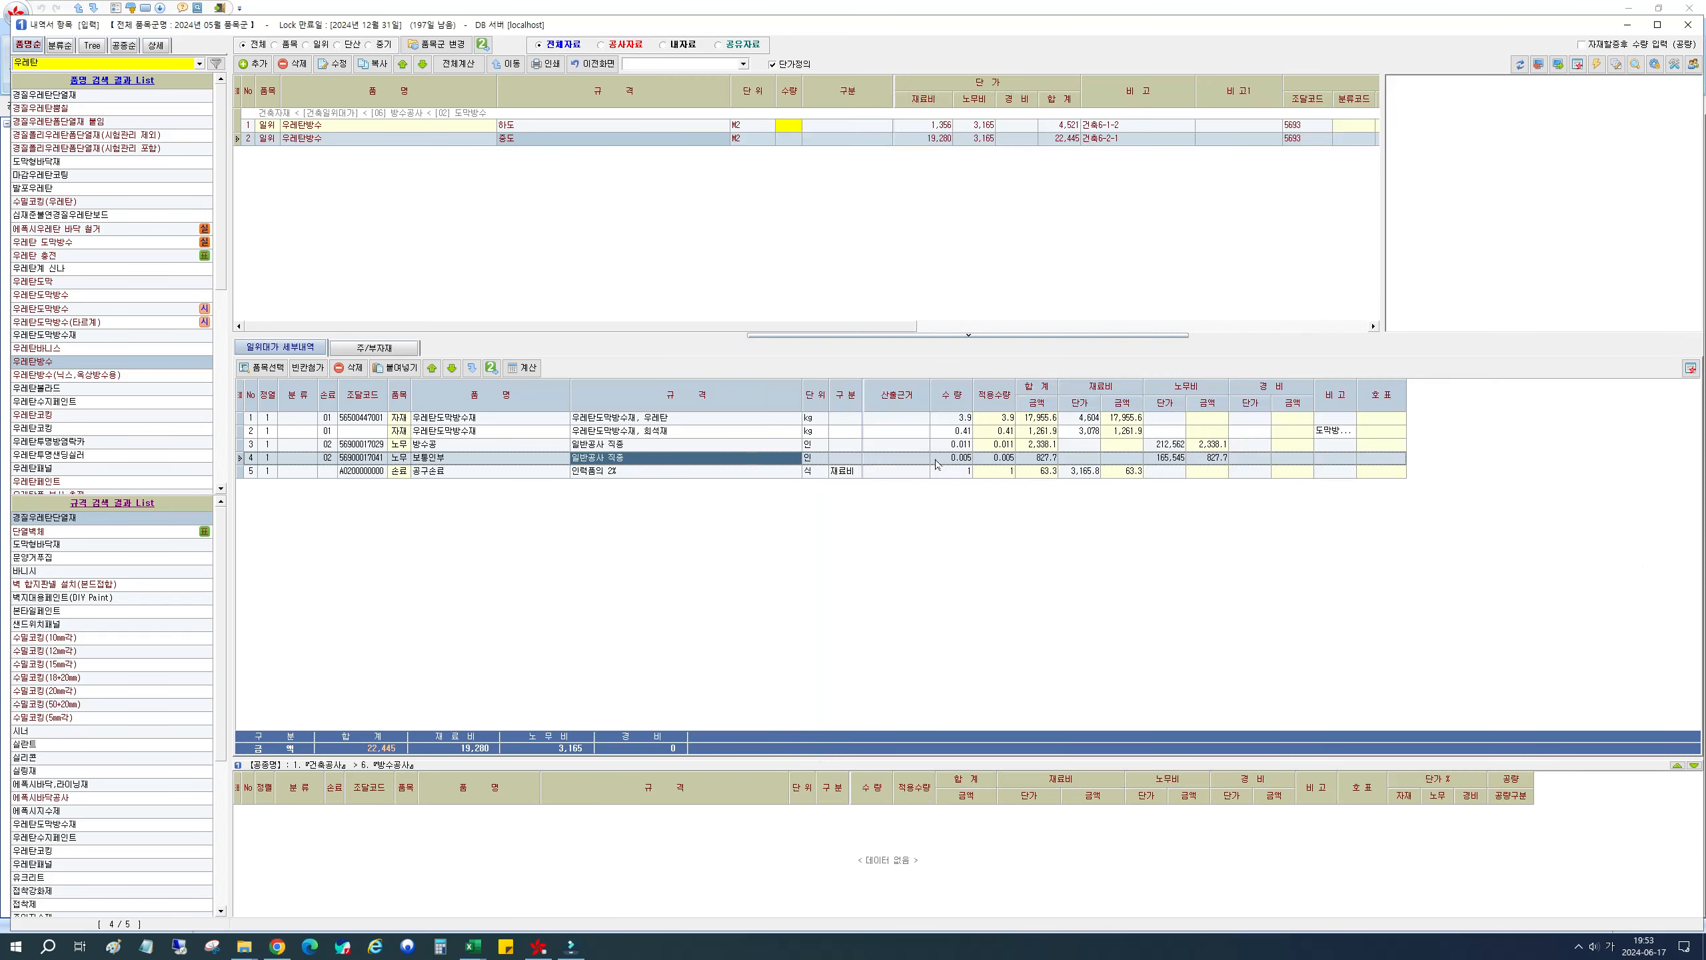
{"action": "left_click", "coordinate": [947, 448]}
{"action": "type", "text": "0"}
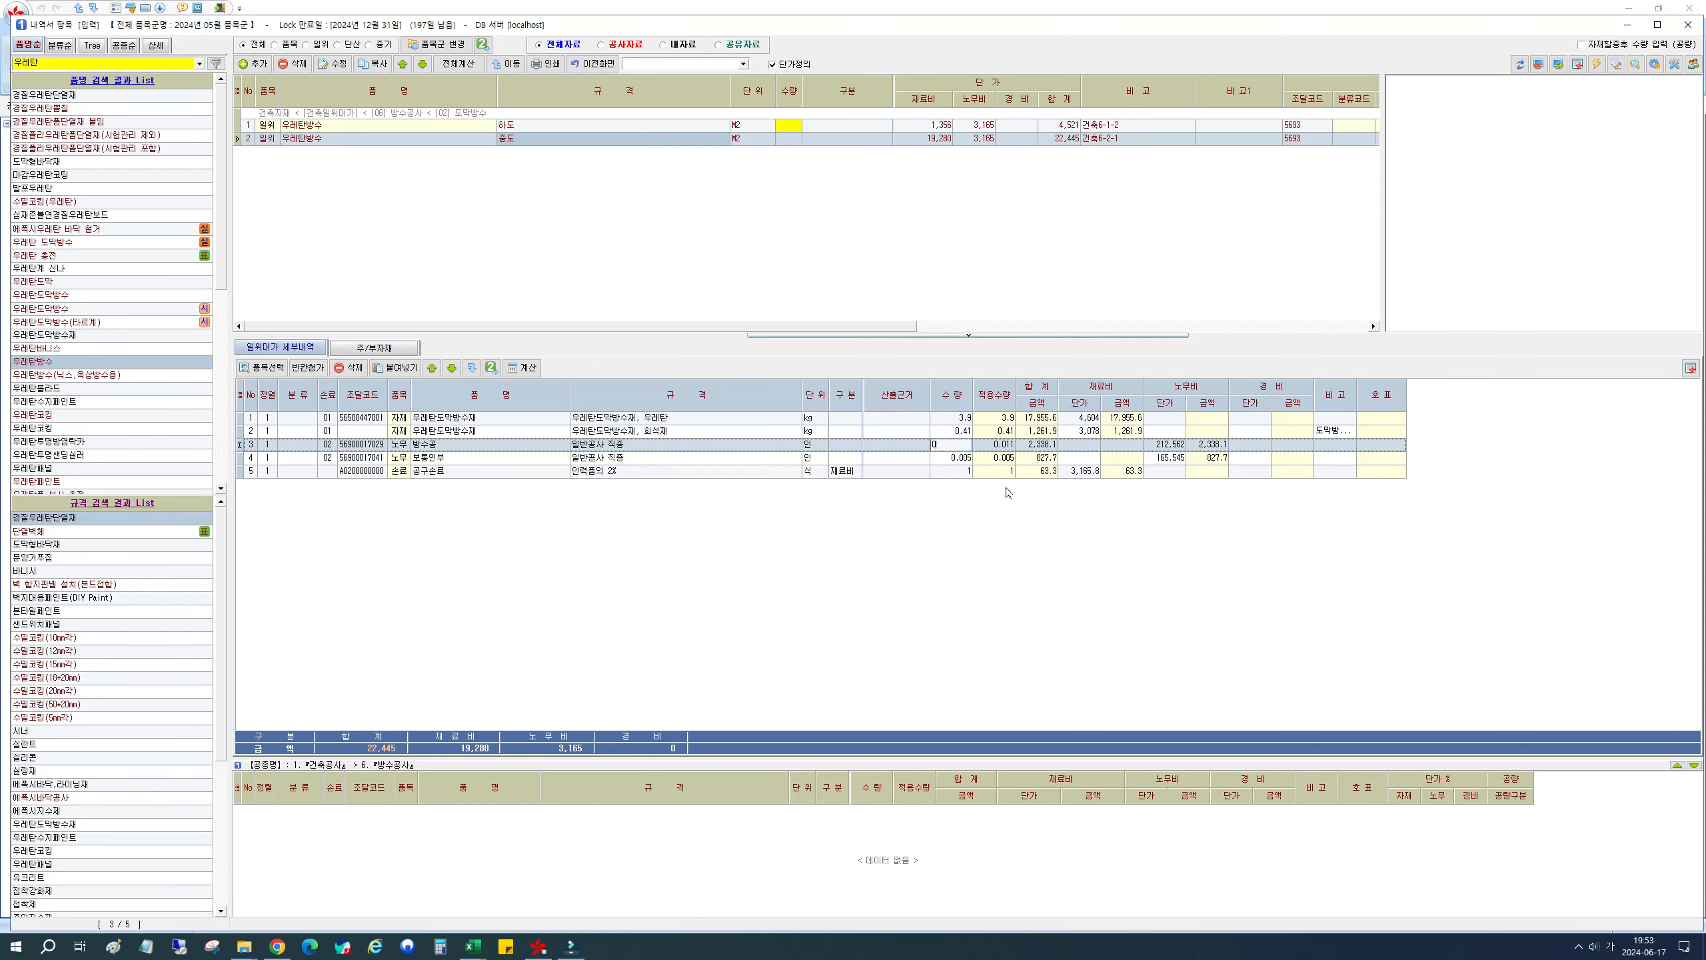
{"action": "type", "text": ".015"}
{"action": "key", "text": "Return"}
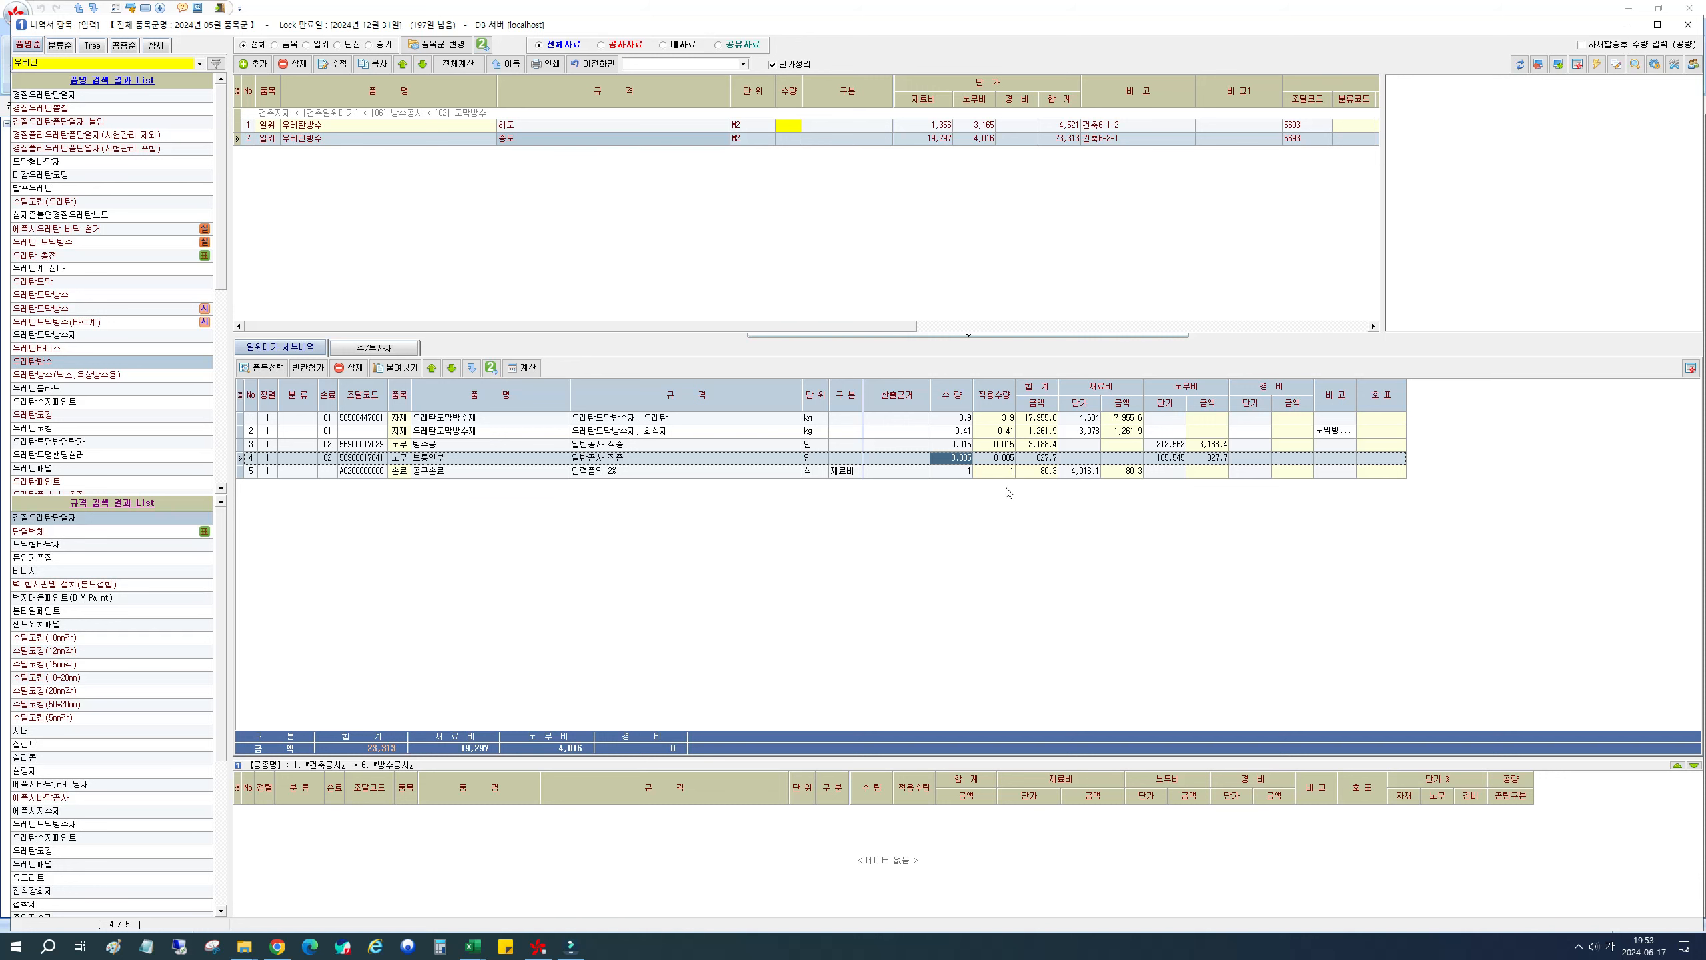
{"action": "type", "text": "0.00"}
{"action": "key", "text": "Return"}
Step: Review section 6-2-1's values and 공구손료 note in the standards PDF, and check the 손료 codes and 공구손료 row of the 중도 breakdown
{"action": "key", "text": "alt+Tab"}
{"action": "left_click", "coordinate": [1532, 83]}
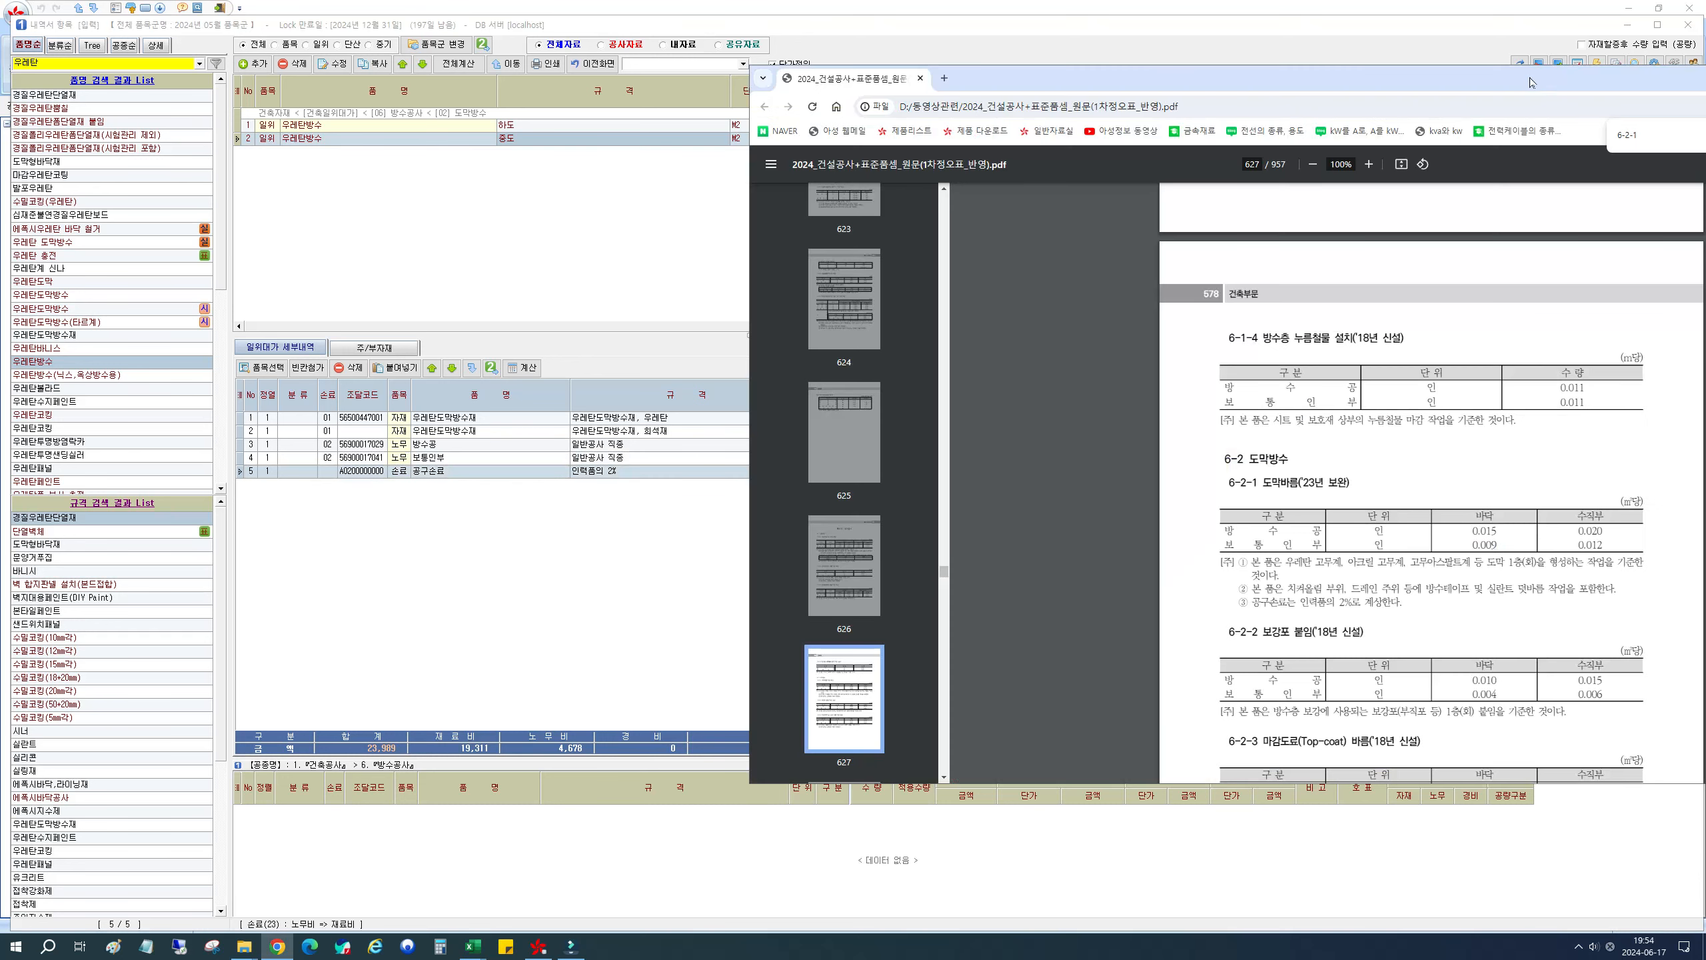
{"action": "double_click", "coordinate": [1475, 530]}
{"action": "left_click_drag", "start_coordinate": [1302, 562], "coordinate": [1443, 589]}
{"action": "left_click_drag", "start_coordinate": [1254, 602], "coordinate": [1345, 602]}
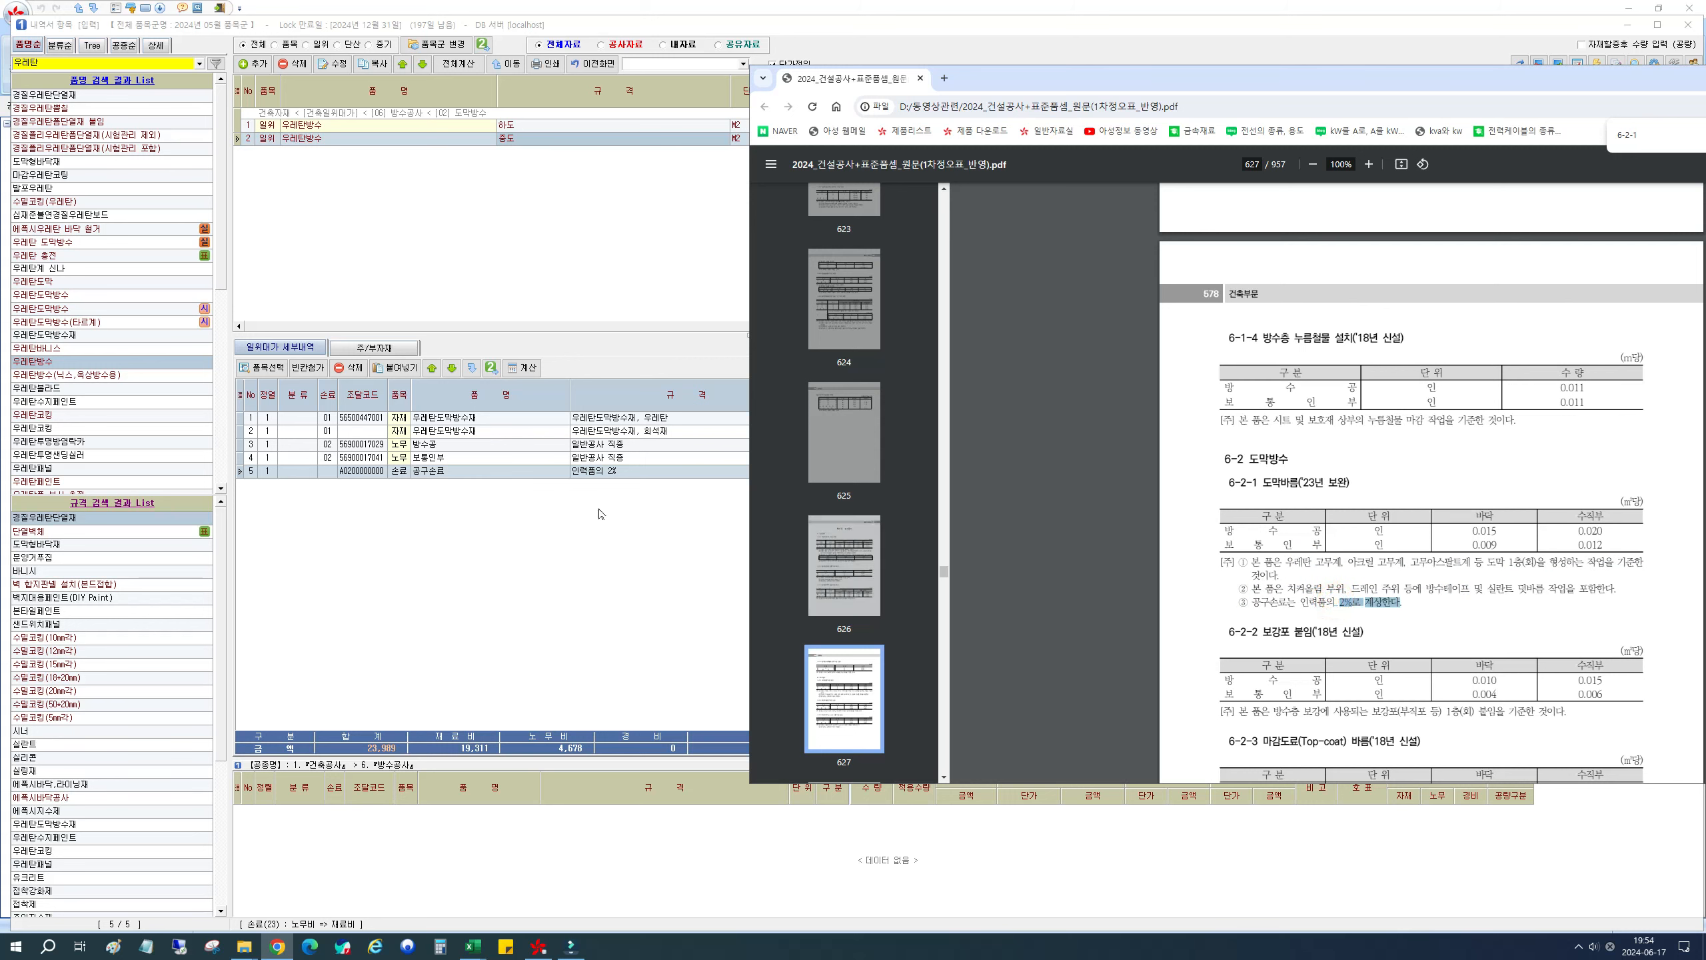
{"action": "left_click", "coordinate": [474, 471]}
{"action": "left_click", "coordinate": [355, 471]}
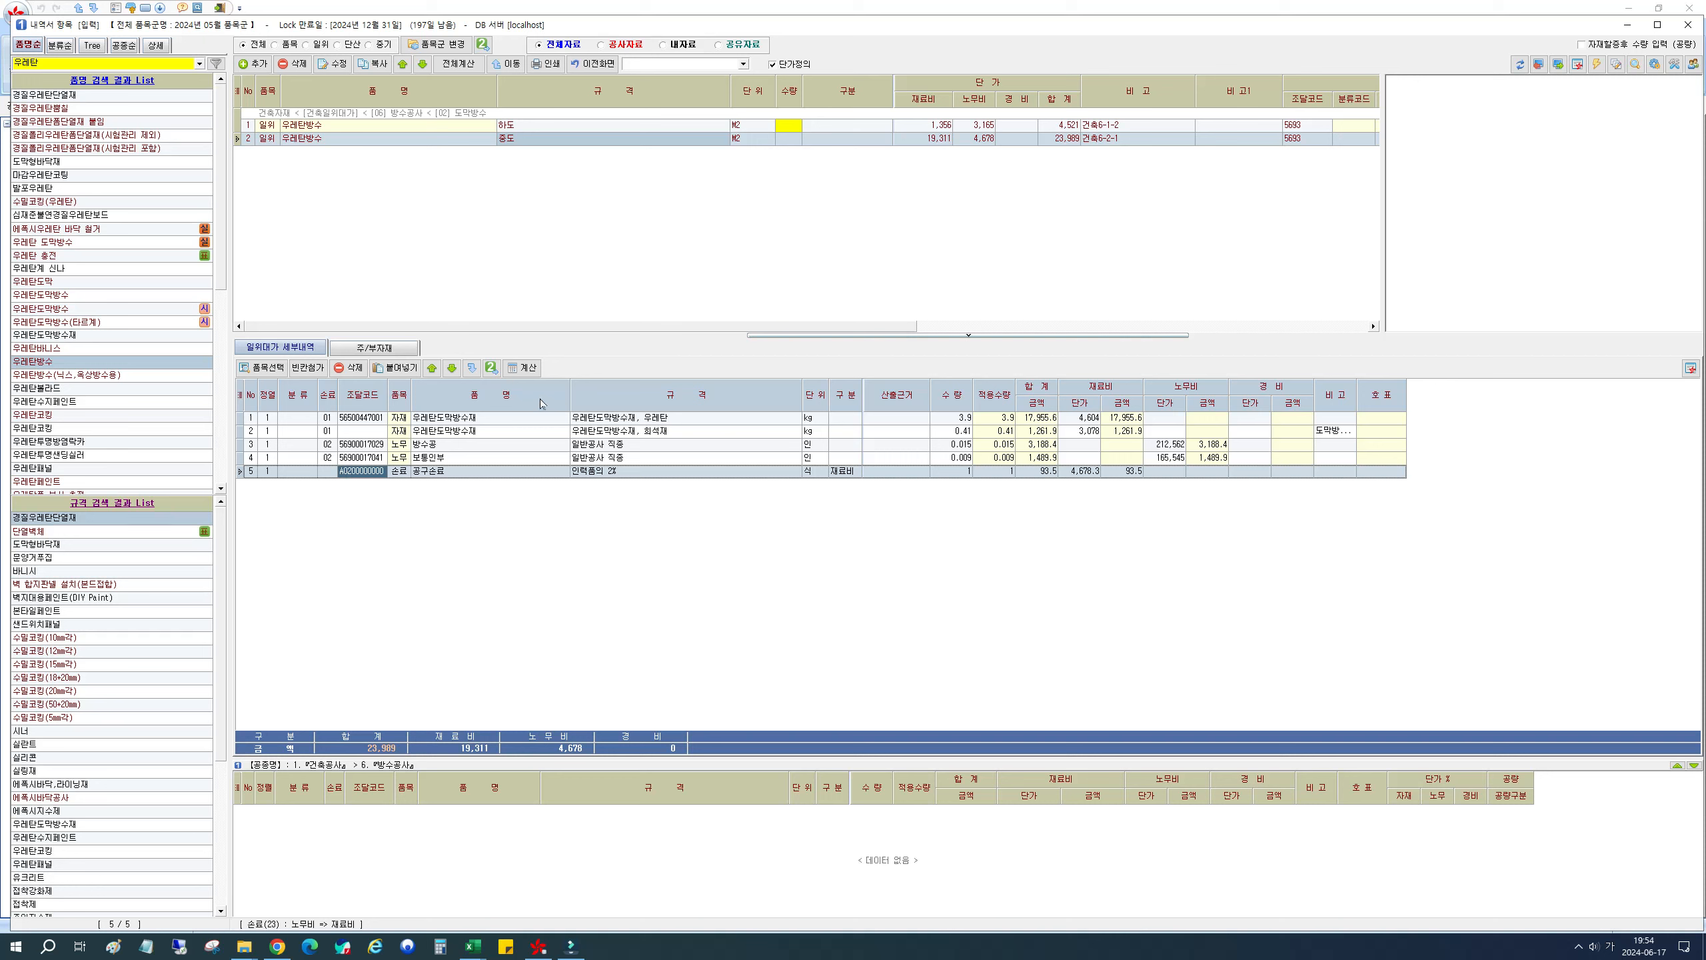
{"action": "left_click", "coordinate": [328, 421]}
{"action": "left_click", "coordinate": [328, 430]}
{"action": "left_click", "coordinate": [328, 445]}
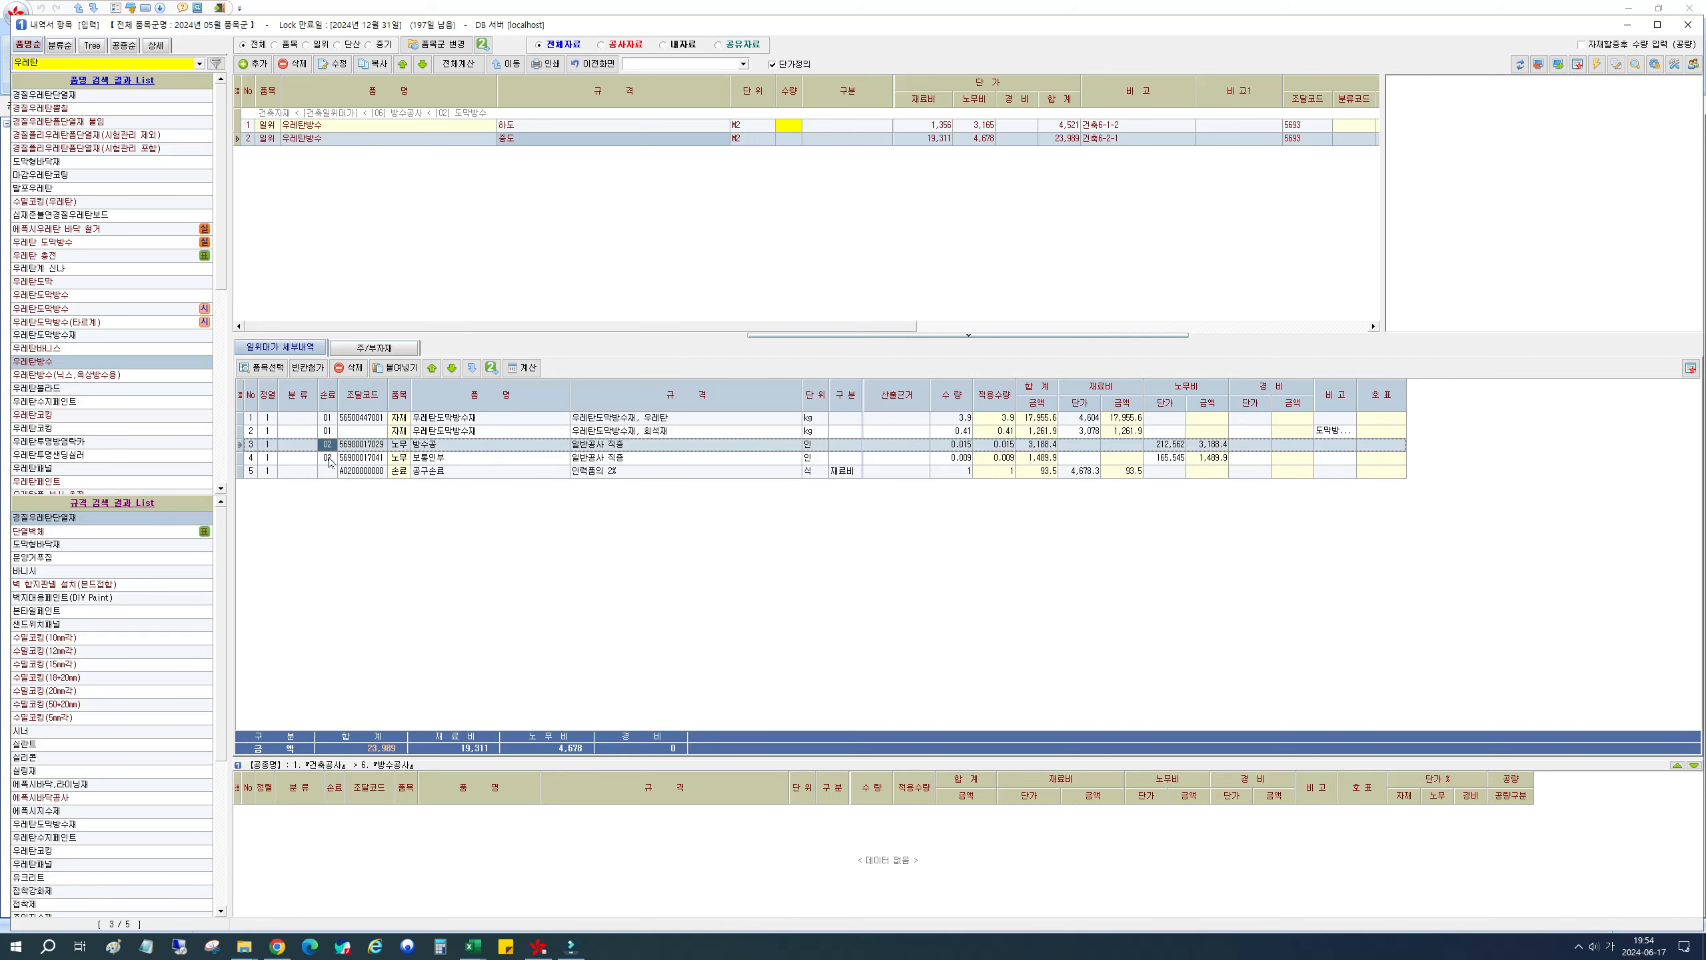
{"action": "left_click", "coordinate": [356, 472]}
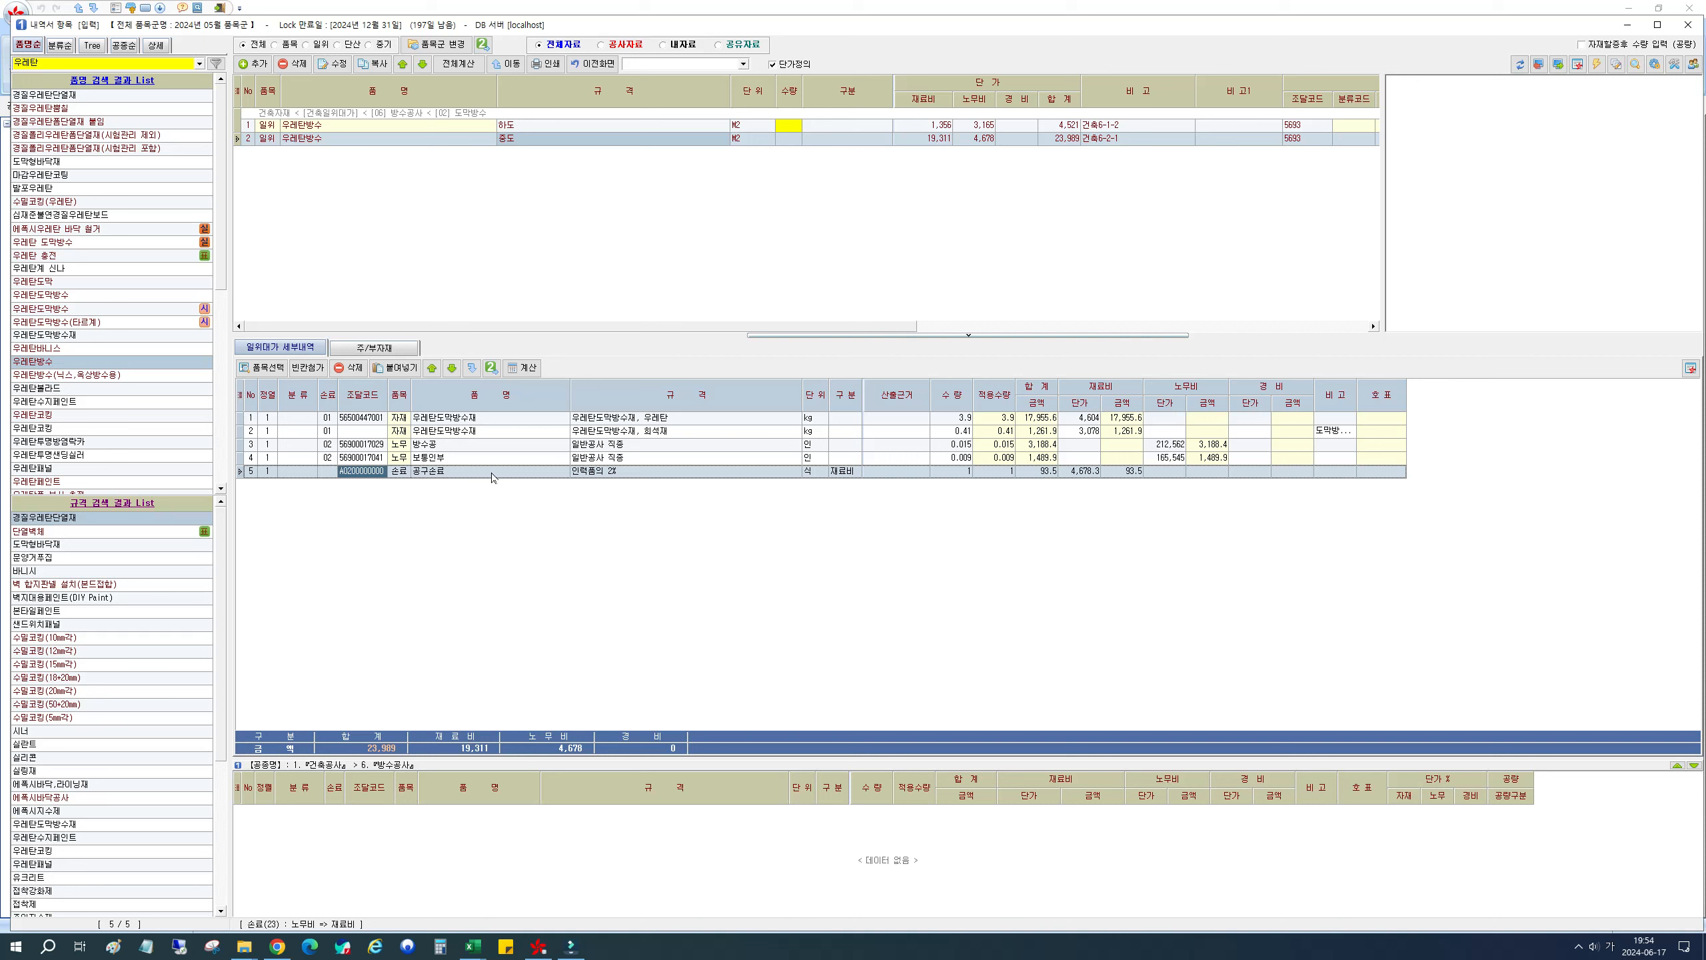
Step: Copy the 중도 item as 상도 with 비고 건축6-2-3, taking the section number from the top-coat entry in the standards PDF
{"action": "left_click", "coordinate": [713, 242]}
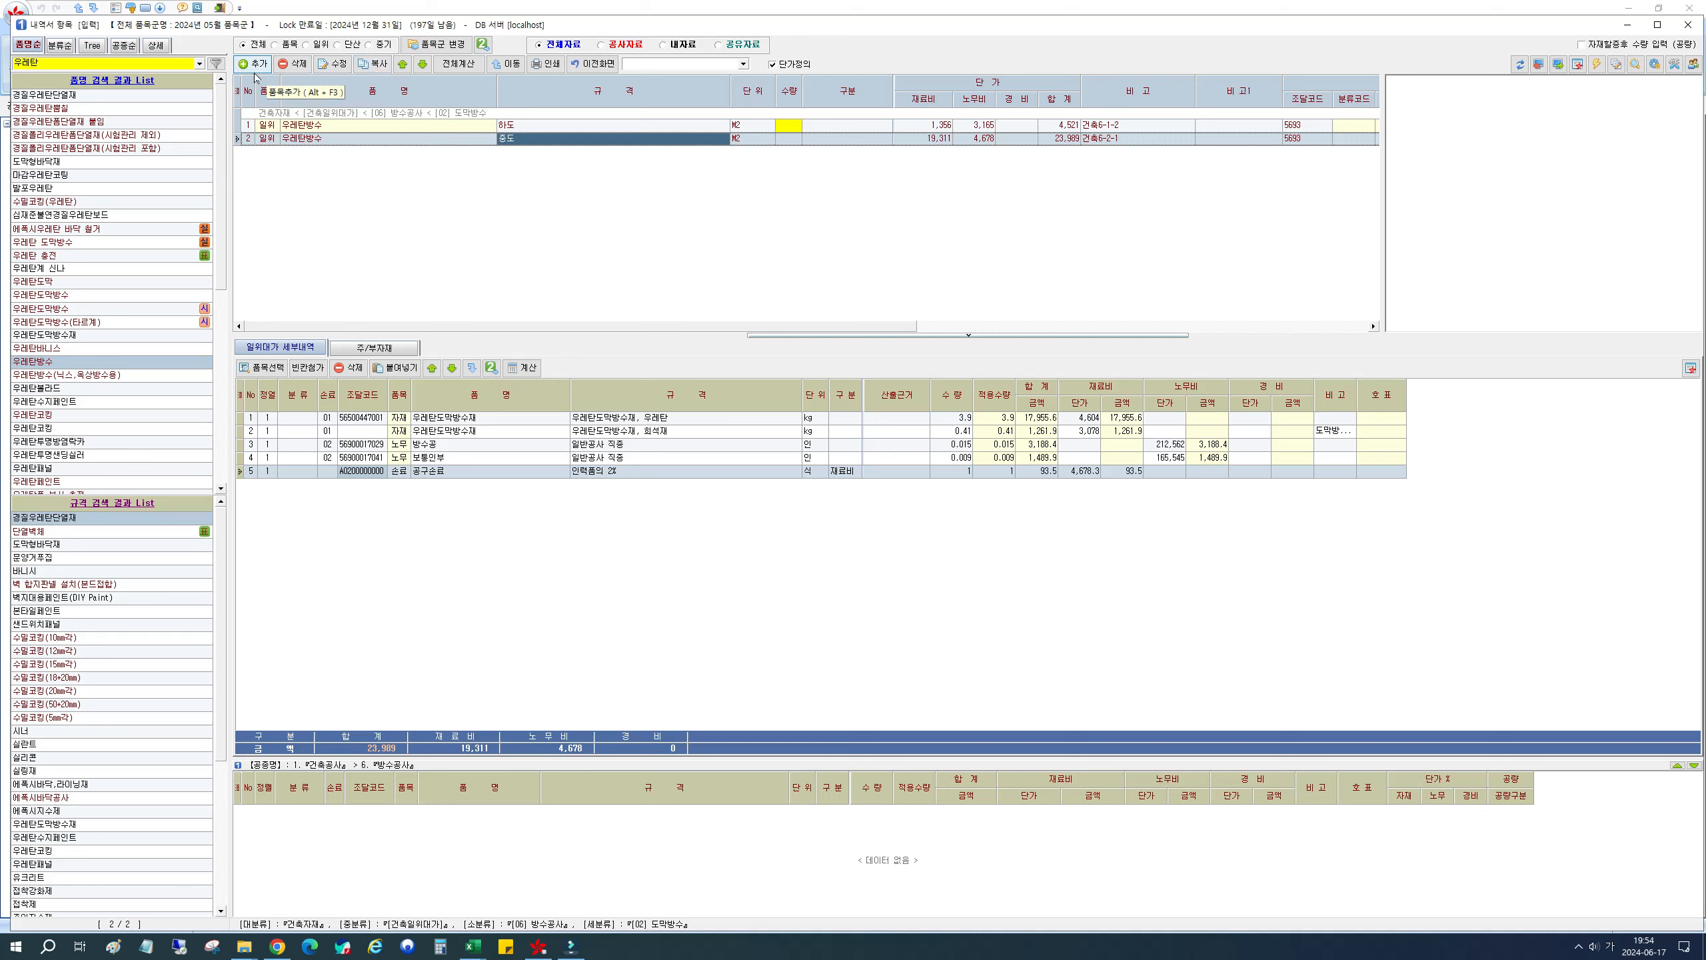
{"action": "left_click", "coordinate": [372, 64]}
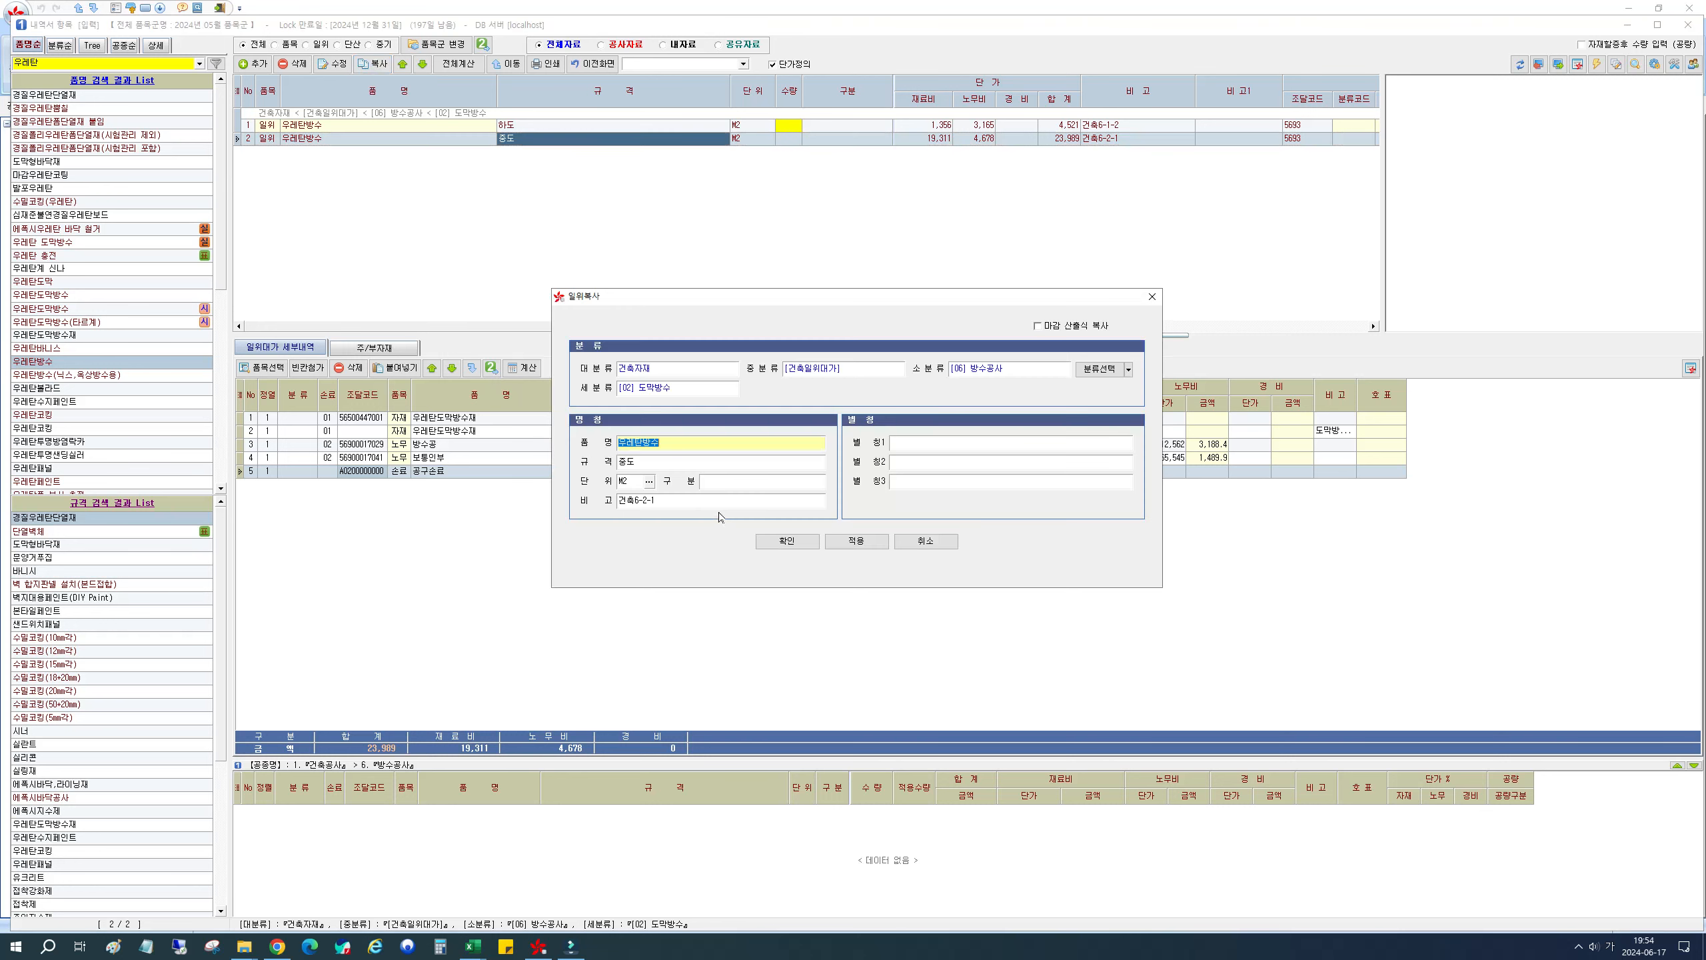
{"action": "key", "text": "Tab"}
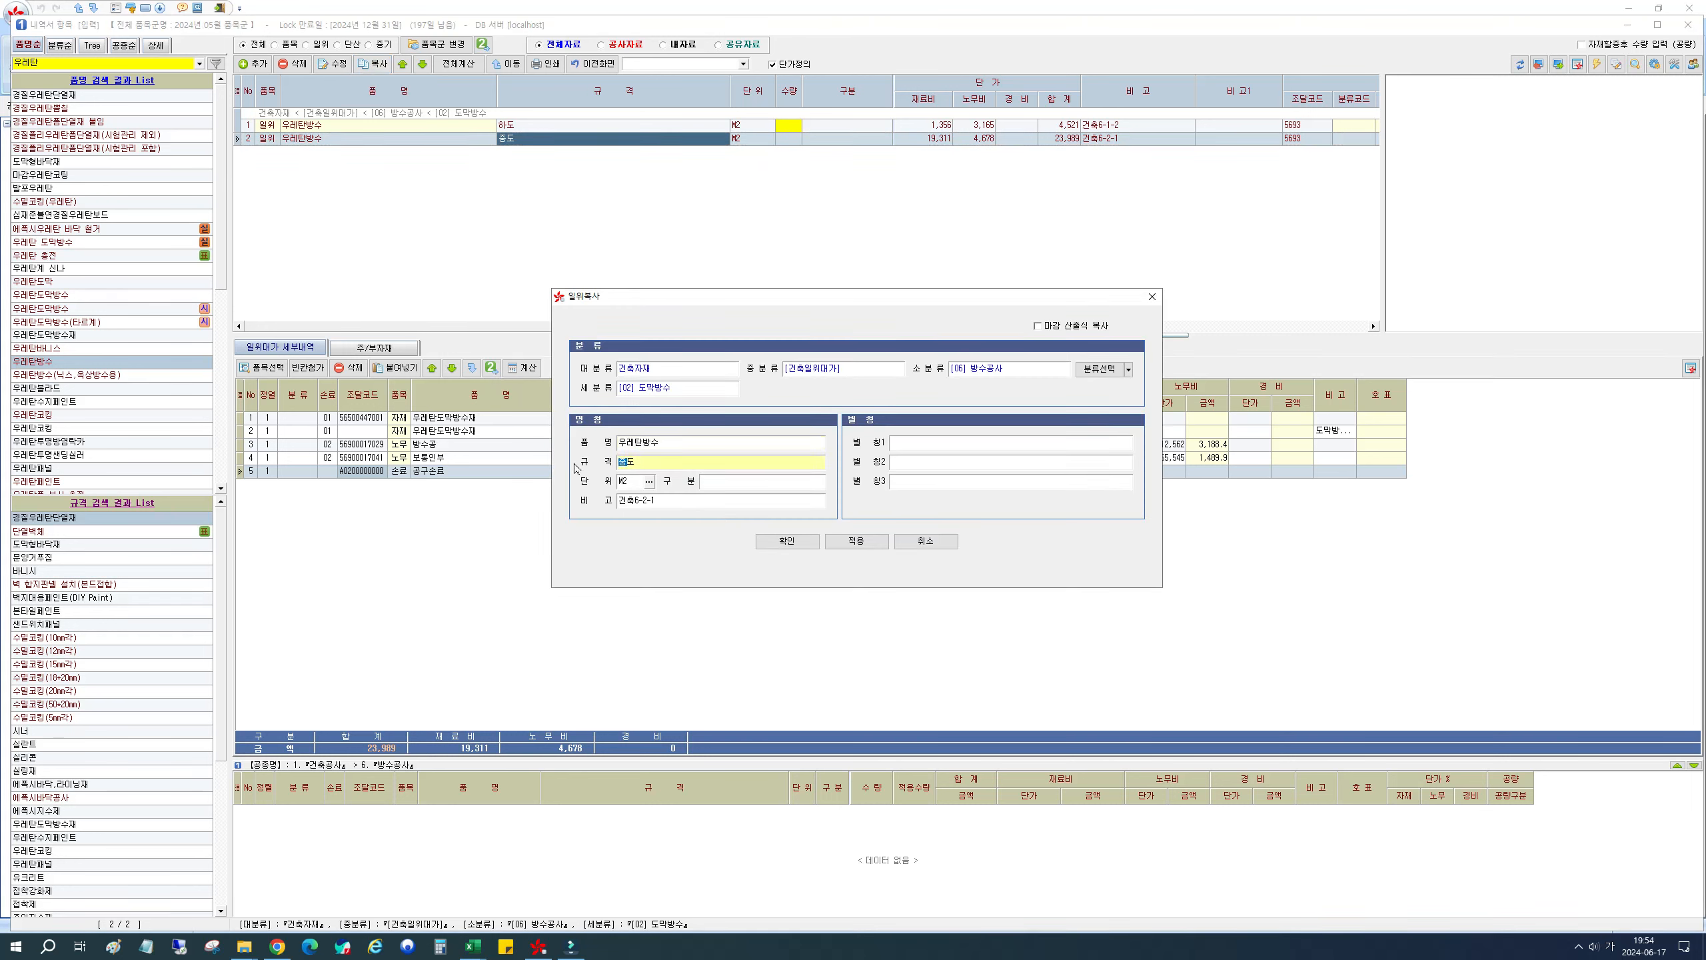
{"action": "type", "text": "사"}
{"action": "key", "text": "alt+Tab"}
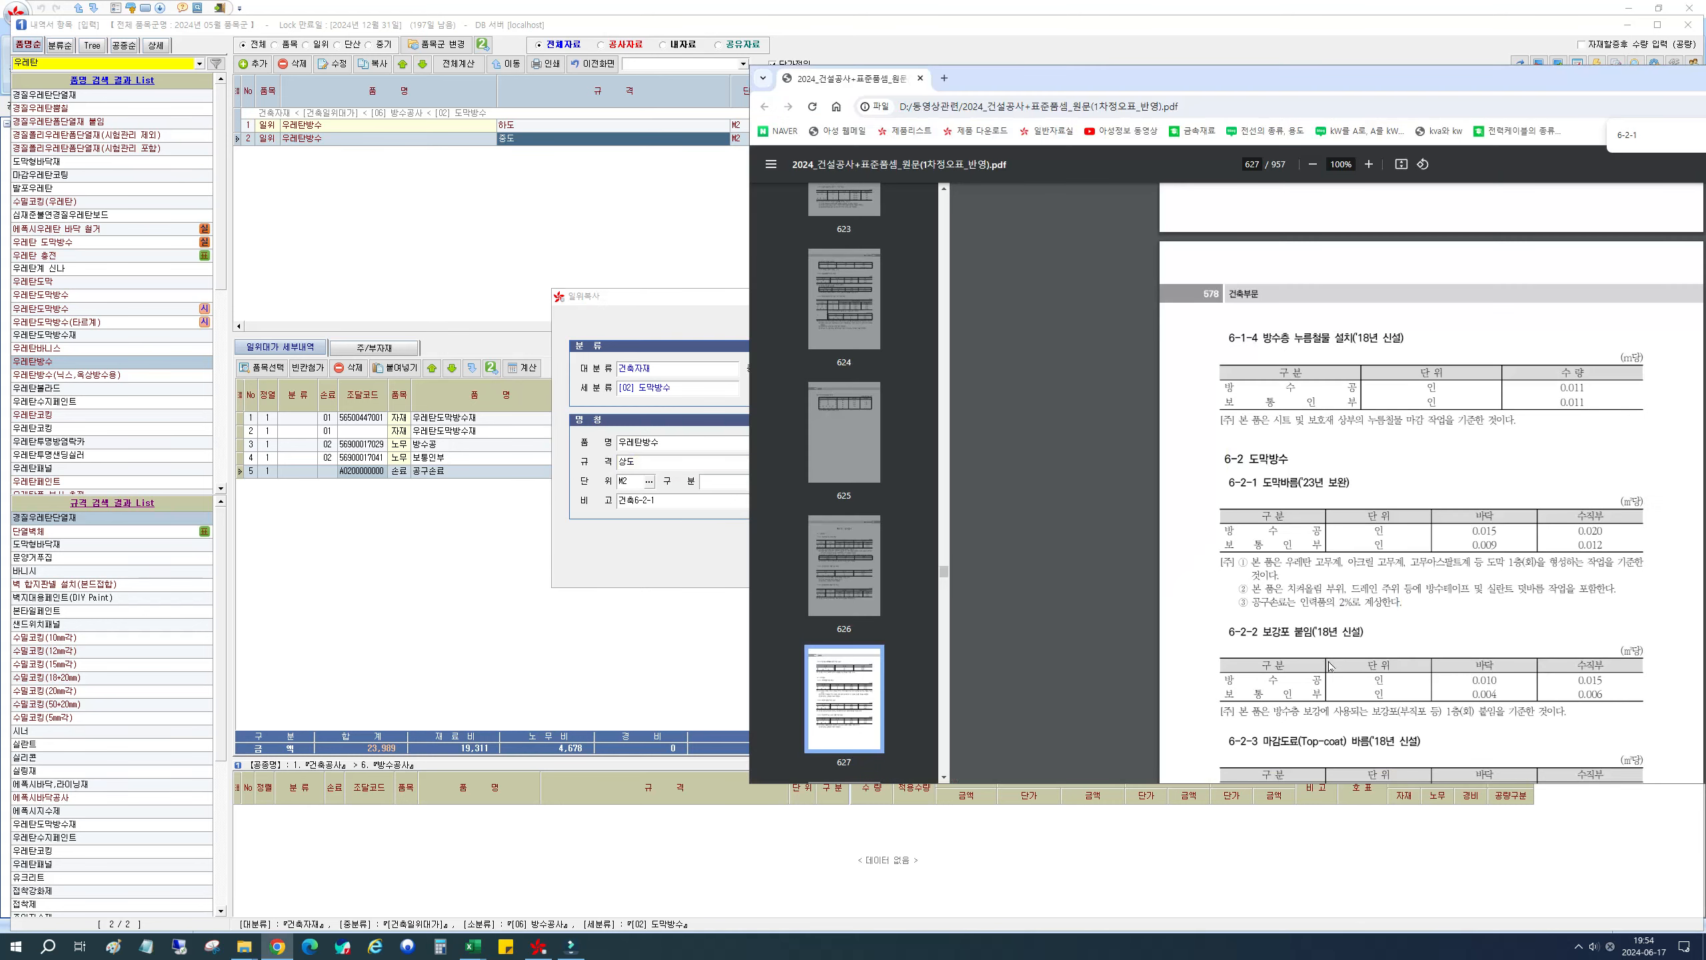
{"action": "scroll", "coordinate": [1432, 482], "scroll_direction": "down", "scroll_amount": 2}
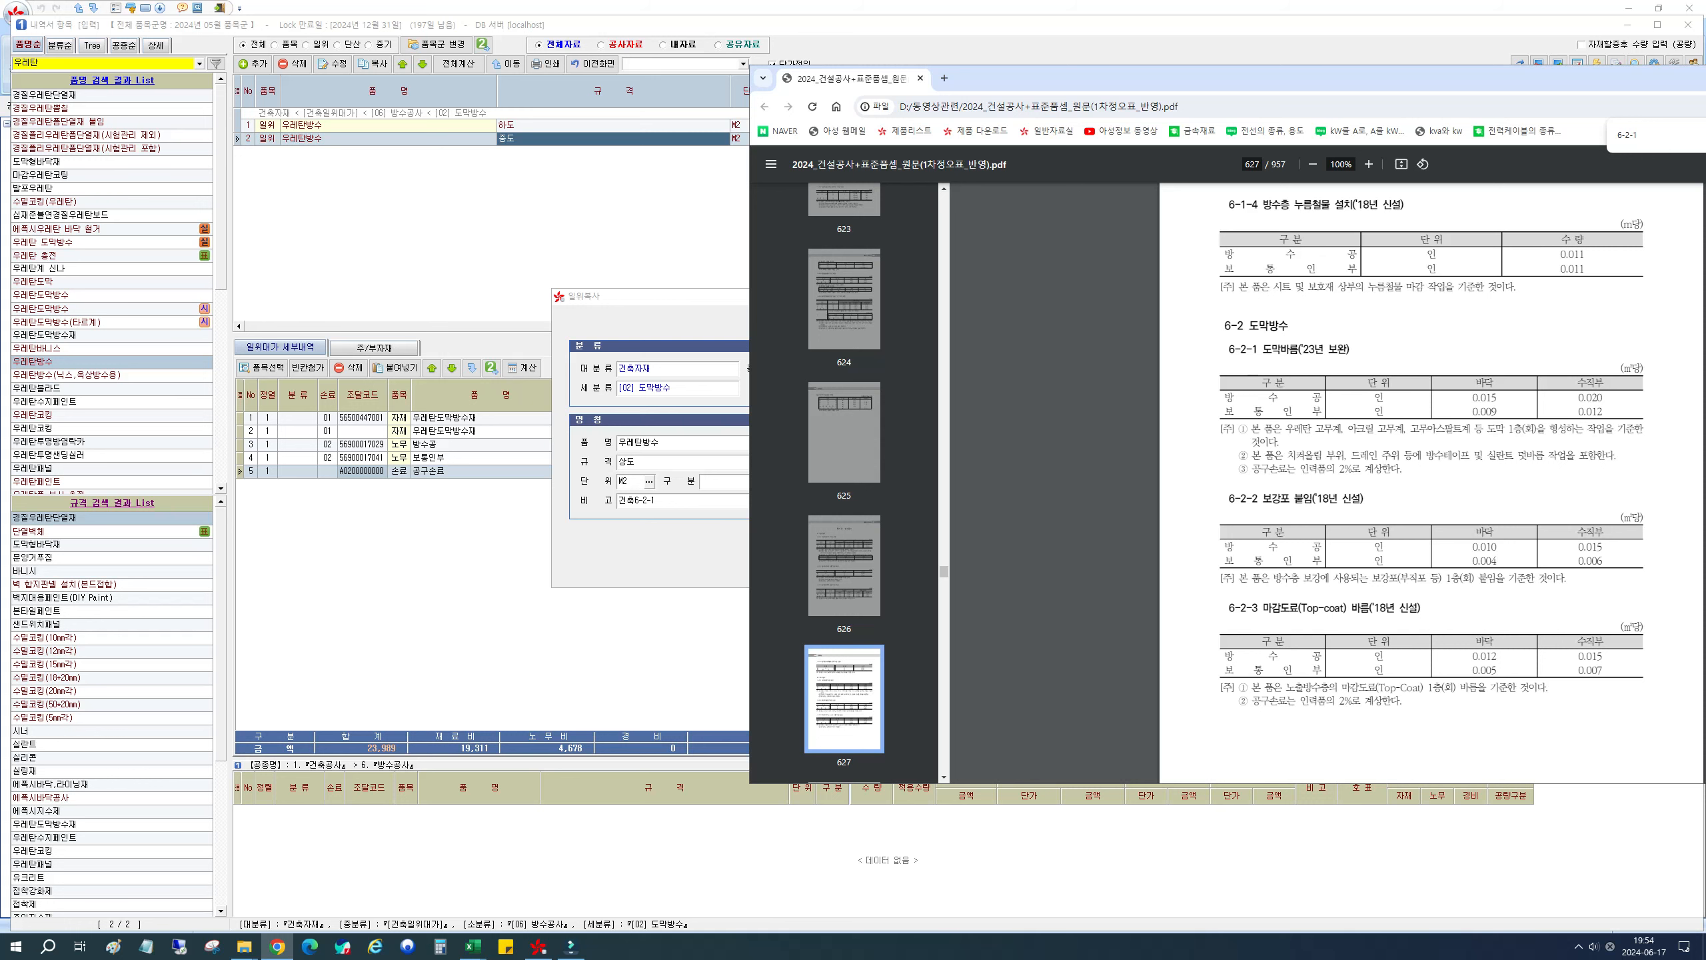
{"action": "left_click_drag", "start_coordinate": [1239, 608], "coordinate": [1258, 608]}
{"action": "left_click", "coordinate": [648, 501]}
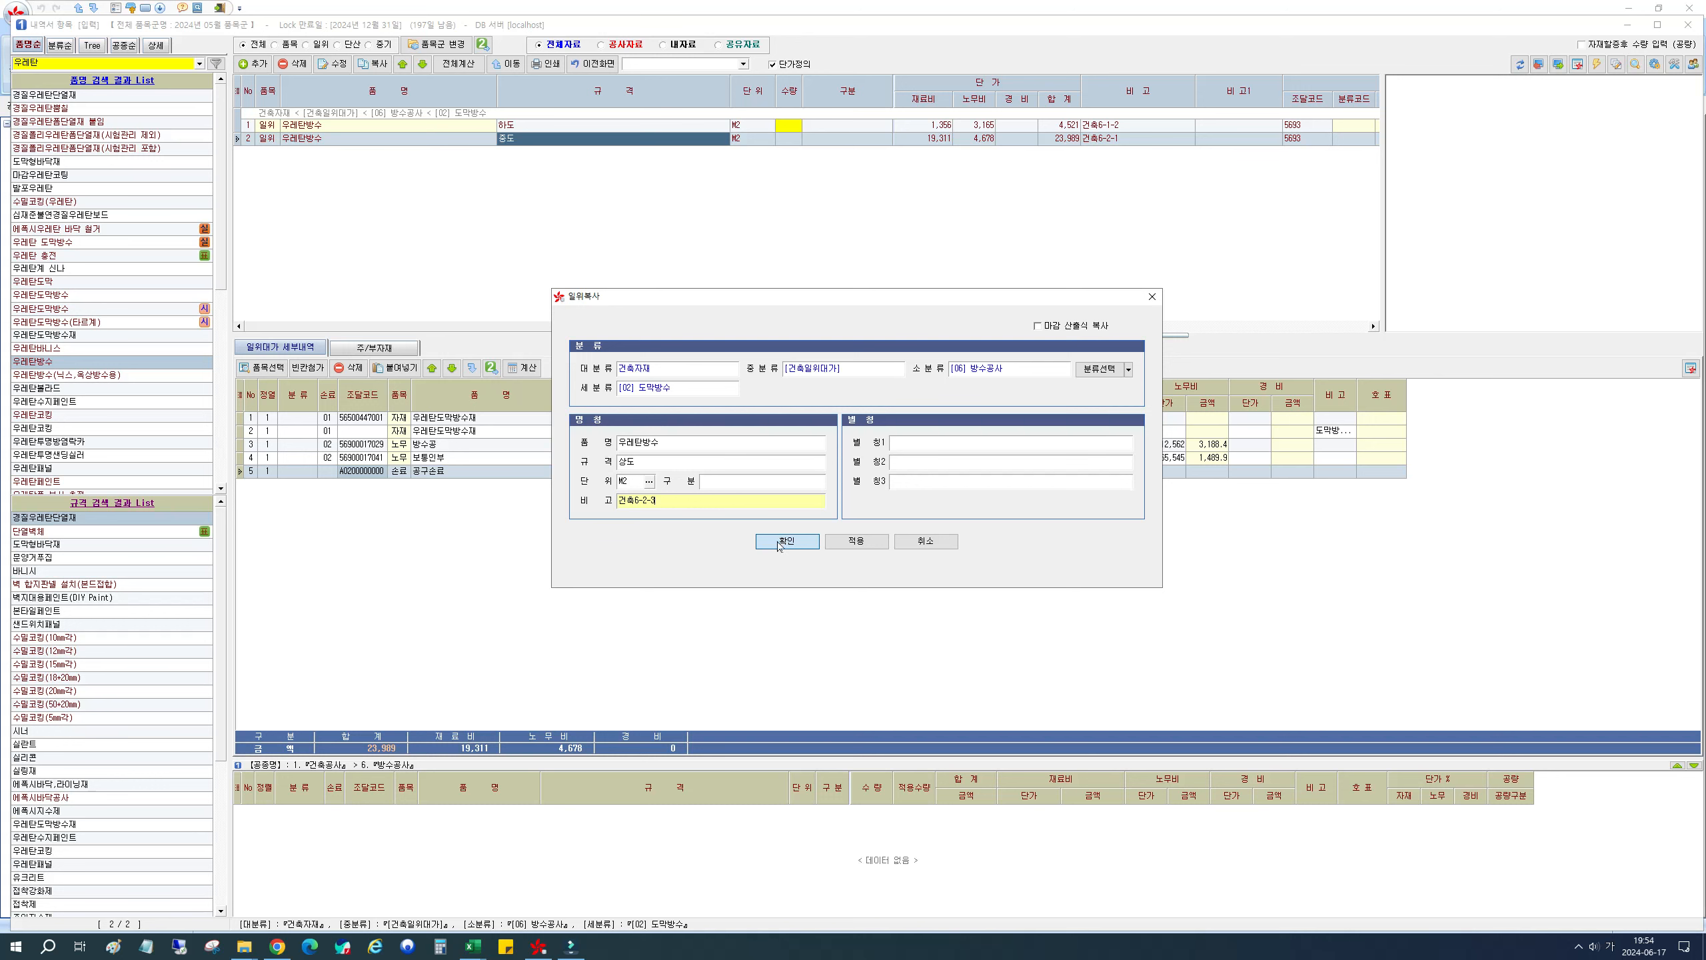
{"action": "left_click", "coordinate": [782, 542]}
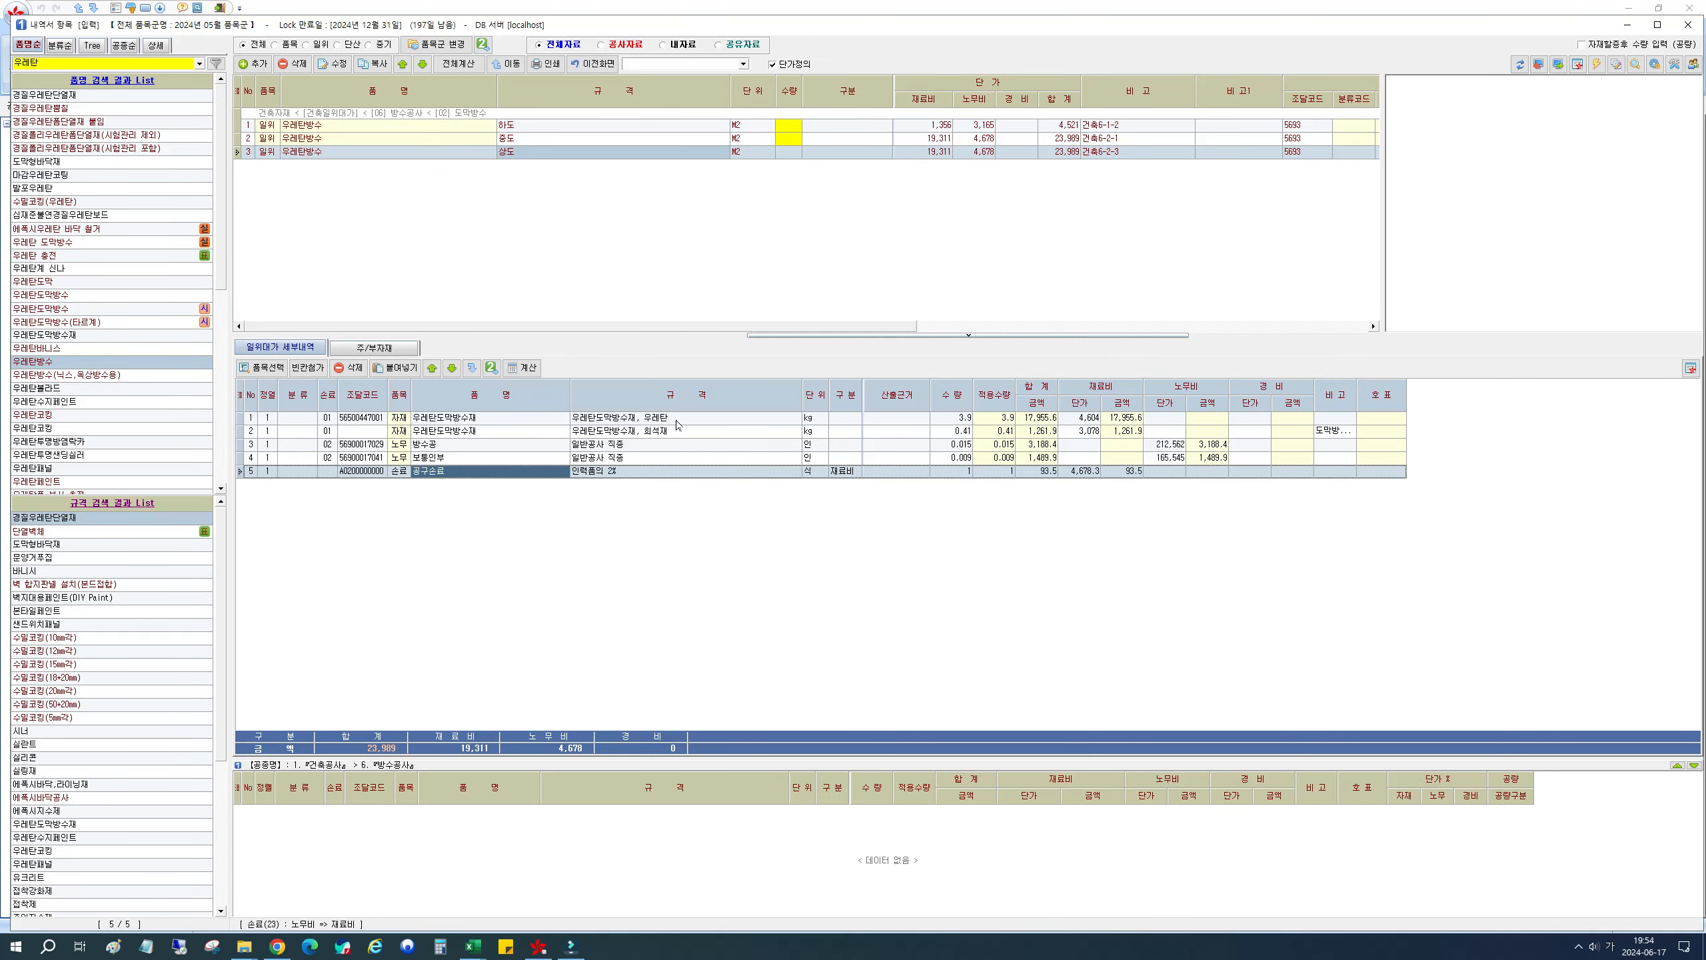
Step: Open the 규격 of the 우레탄 material row in the 상도 breakdown for editing
{"action": "right_click", "coordinate": [640, 418]}
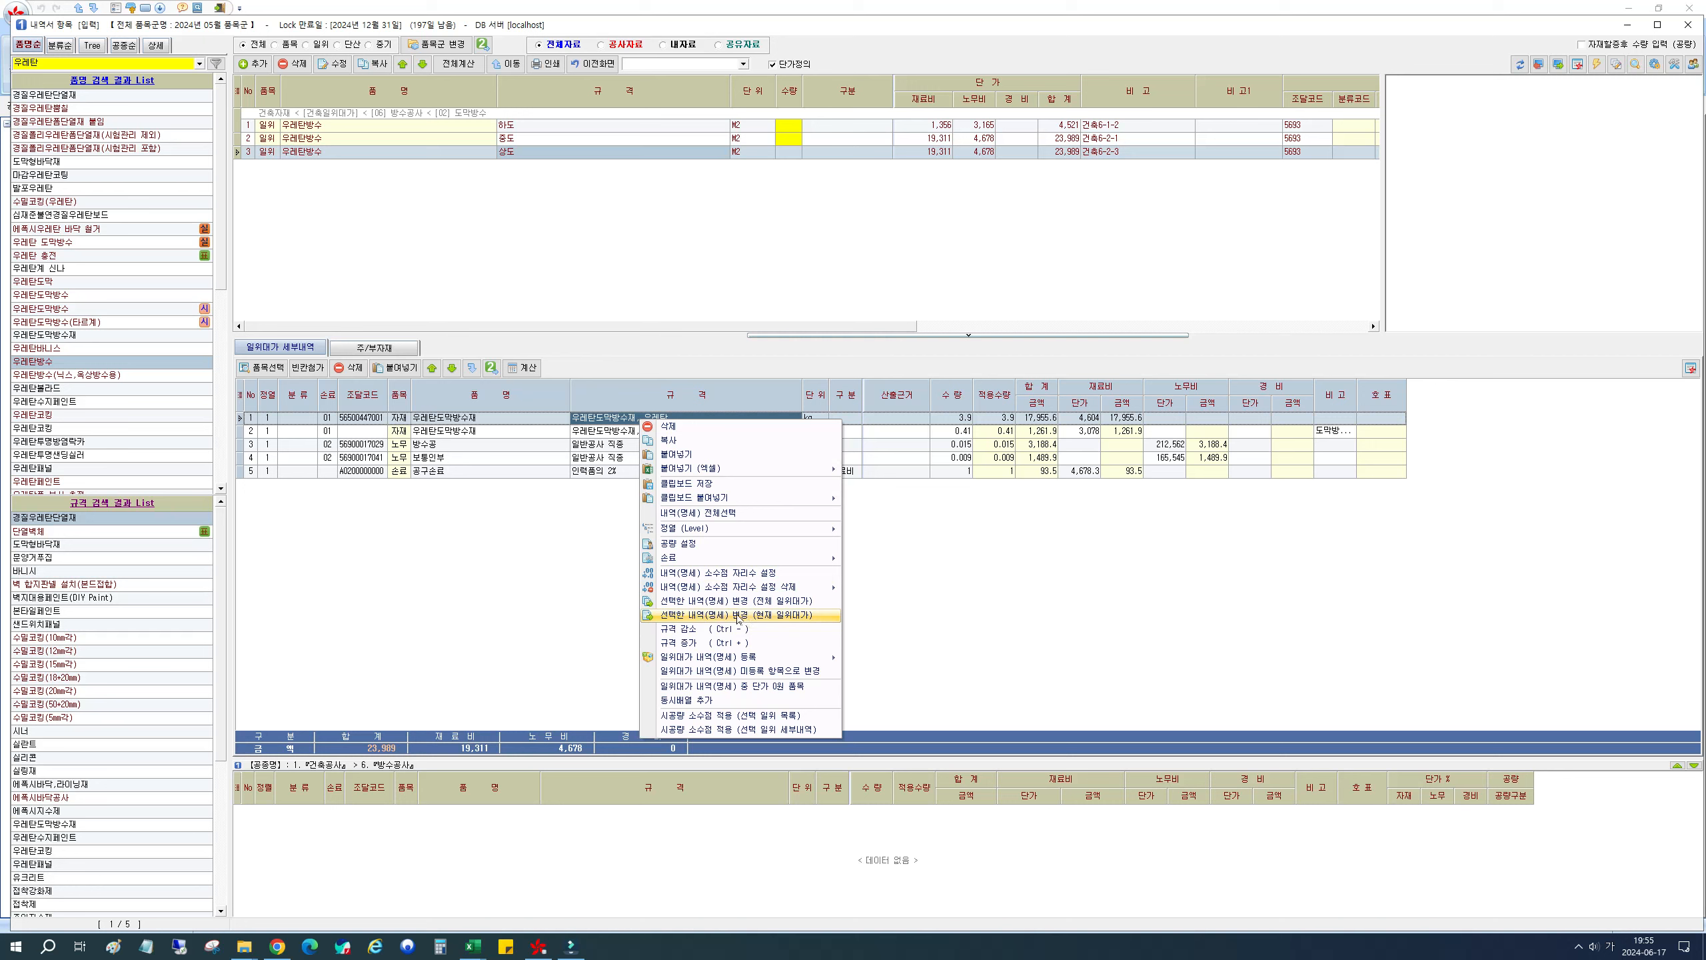
{"action": "left_click", "coordinate": [550, 560]}
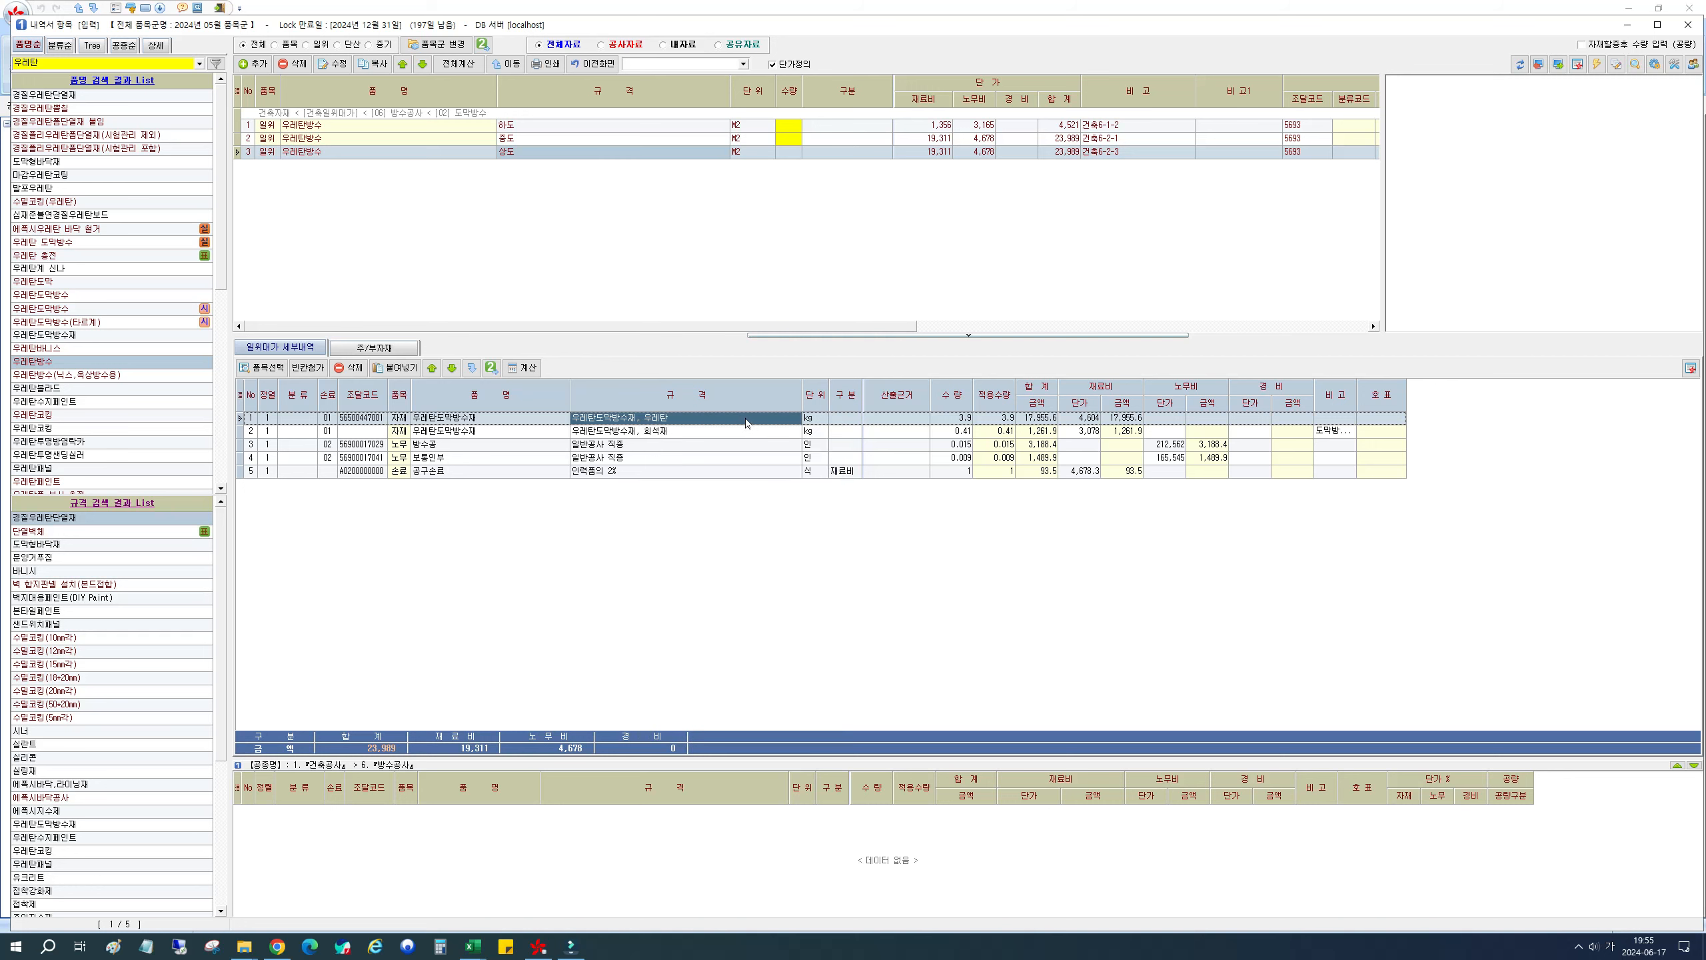
{"action": "key", "text": "F2"}
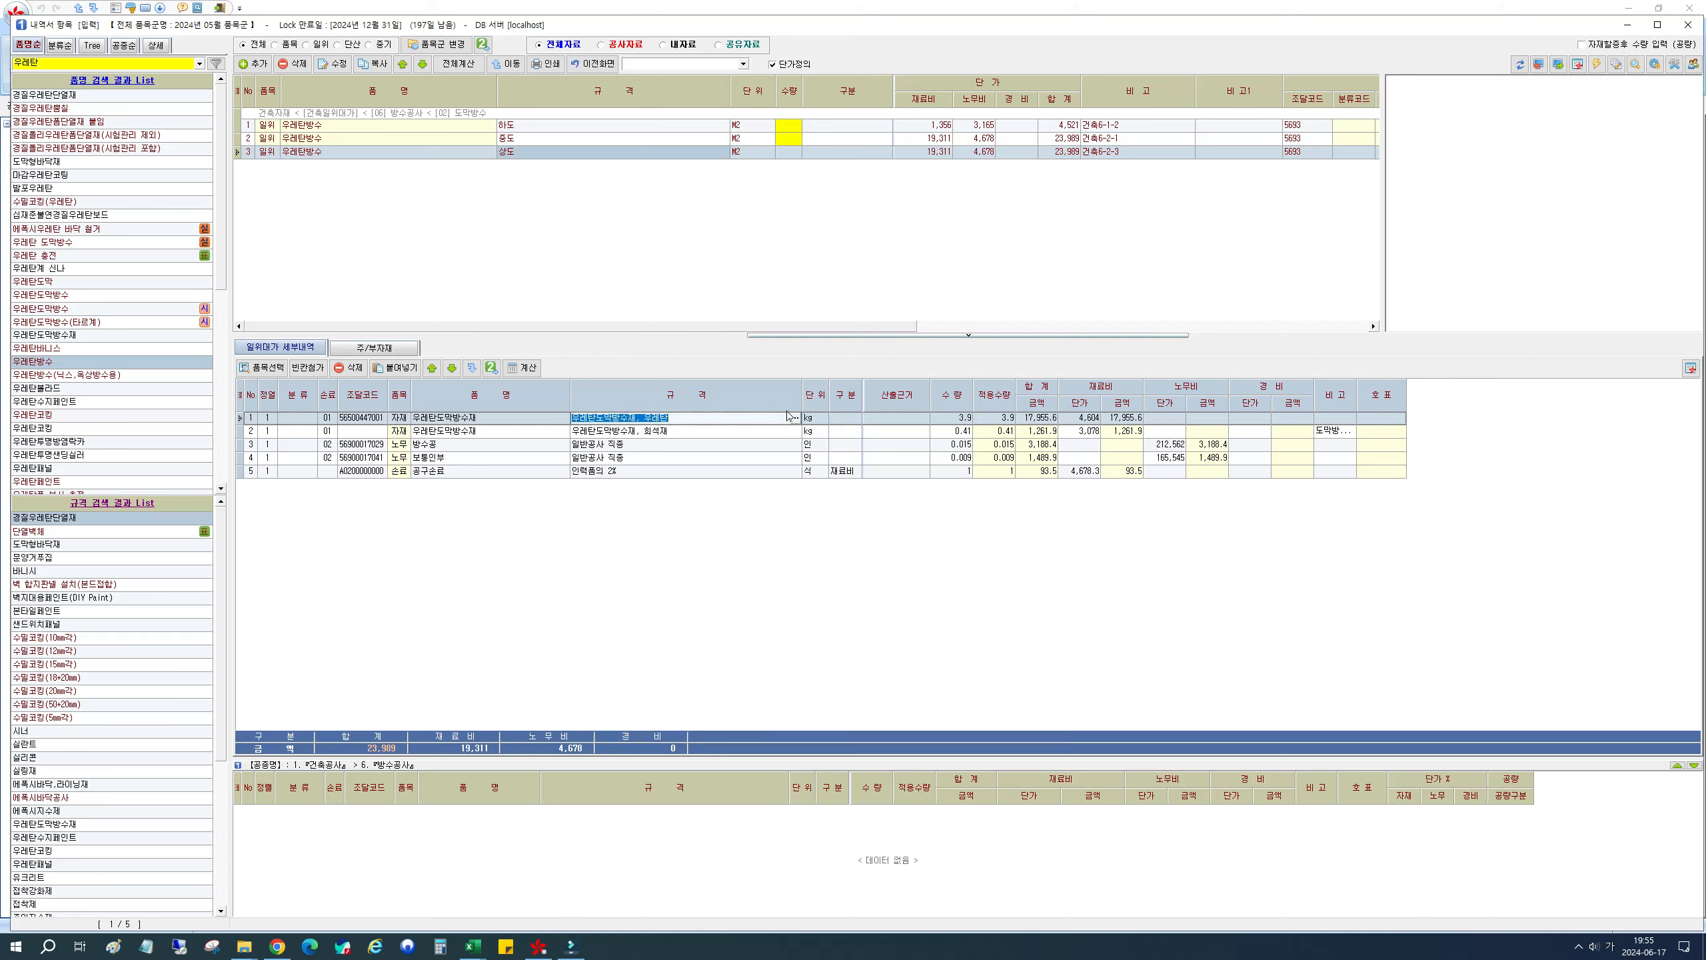
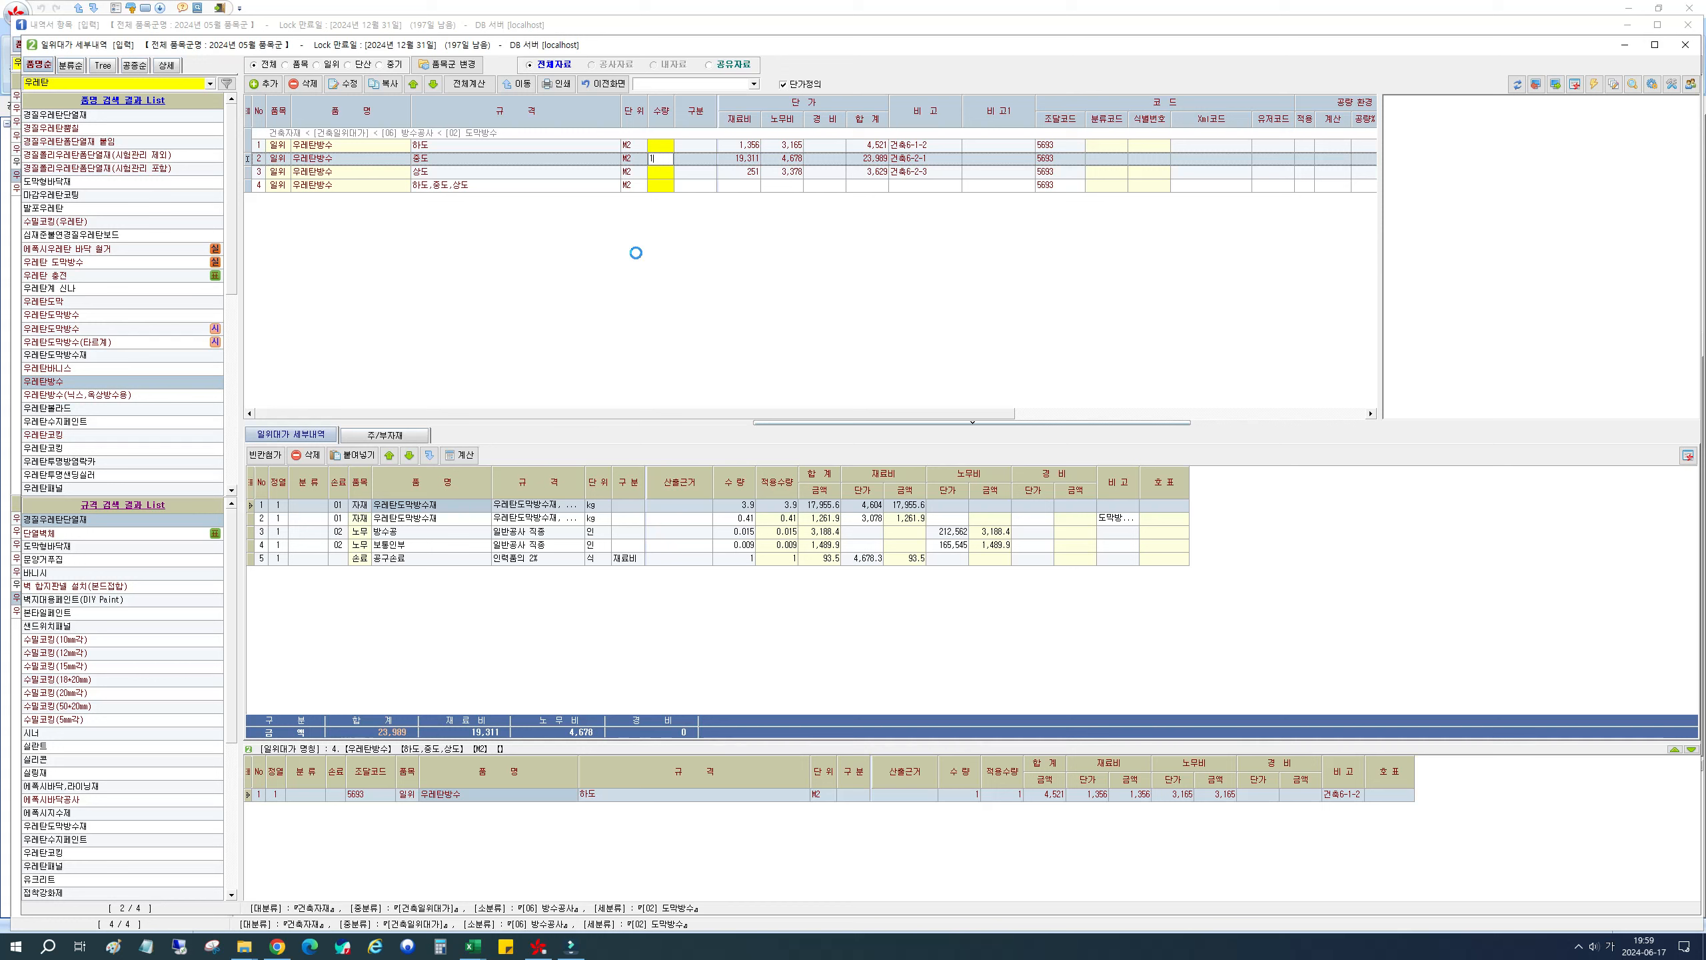
Step: Add 중도 and 상도 with a 수량 of 1 each to the combined 하도,중도,상도 item and return to the item list
{"action": "key", "text": "Return"}
{"action": "type", "text": "1"}
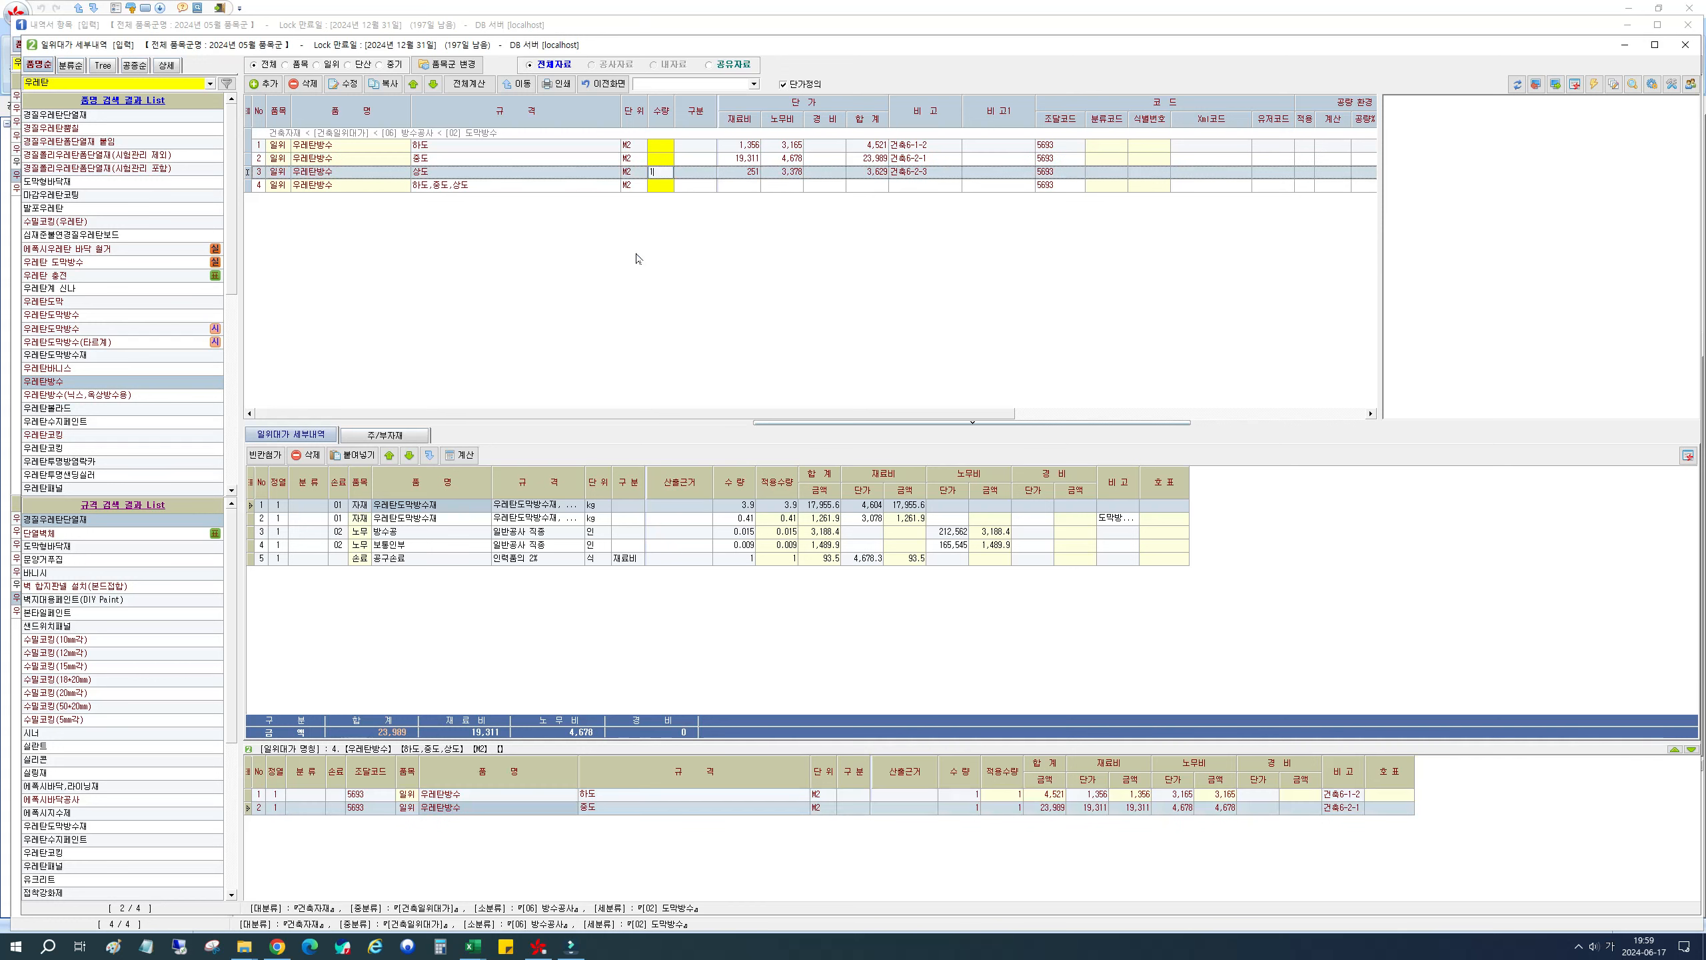
{"action": "key", "text": "Return"}
{"action": "left_click", "coordinate": [603, 83]}
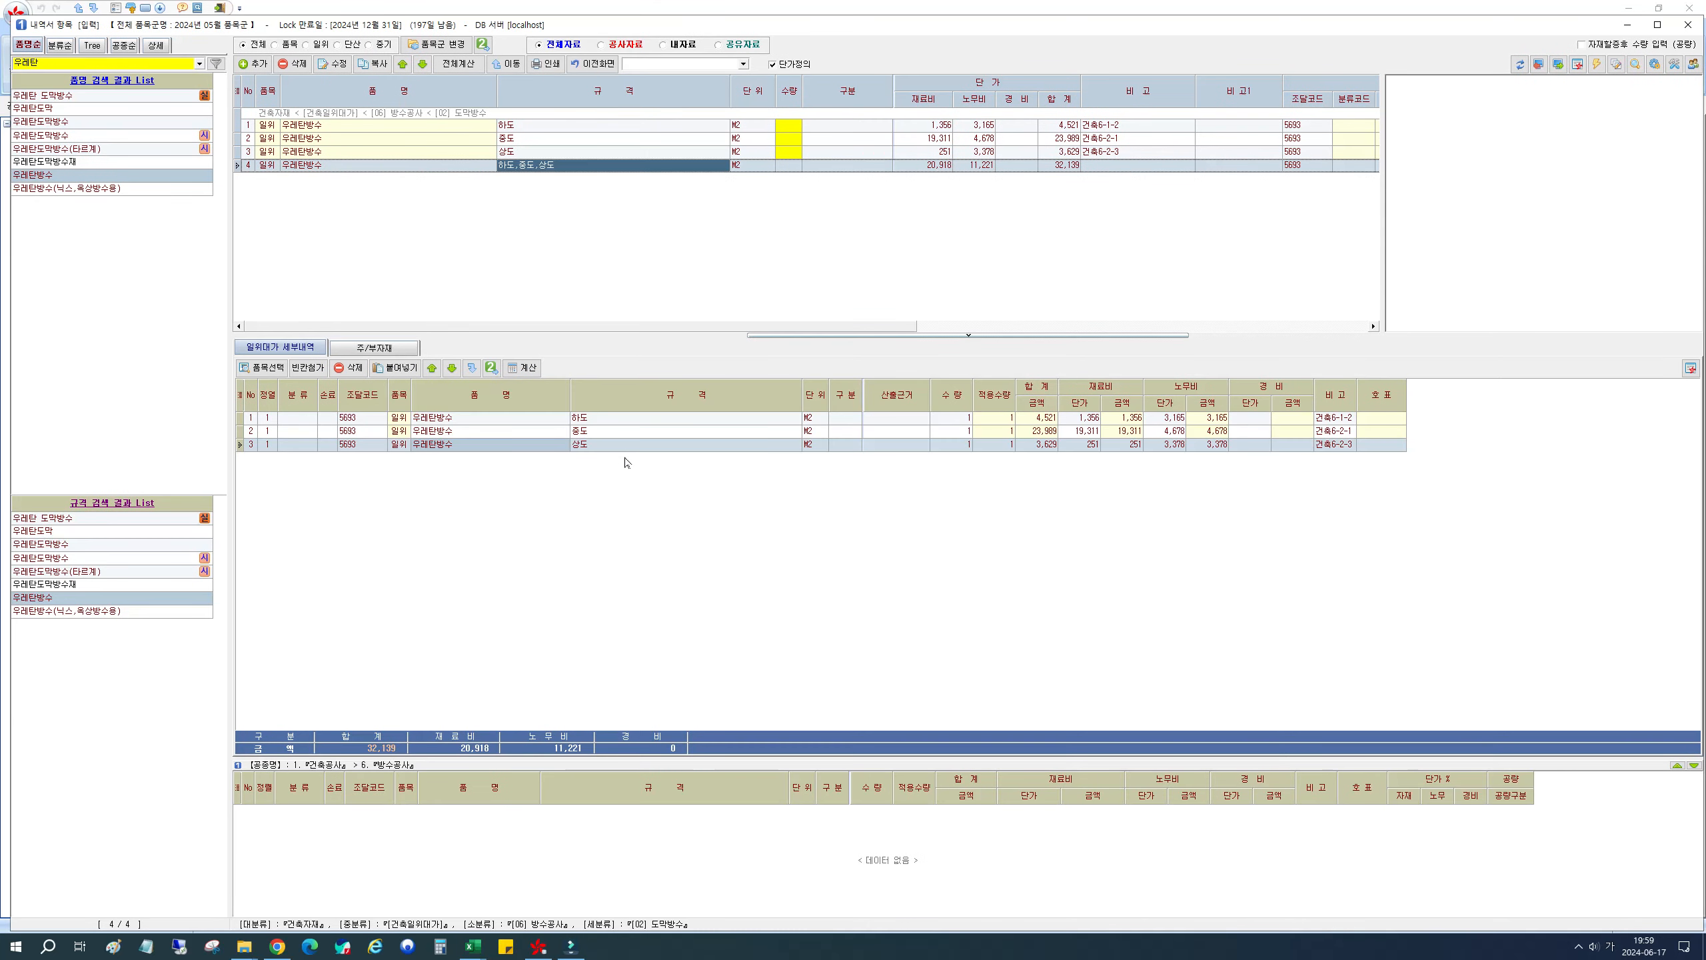
Step: Set the 수량 of the 중도 row in the combined 하도,중도,상도 item to 2
{"action": "left_click", "coordinate": [463, 165]}
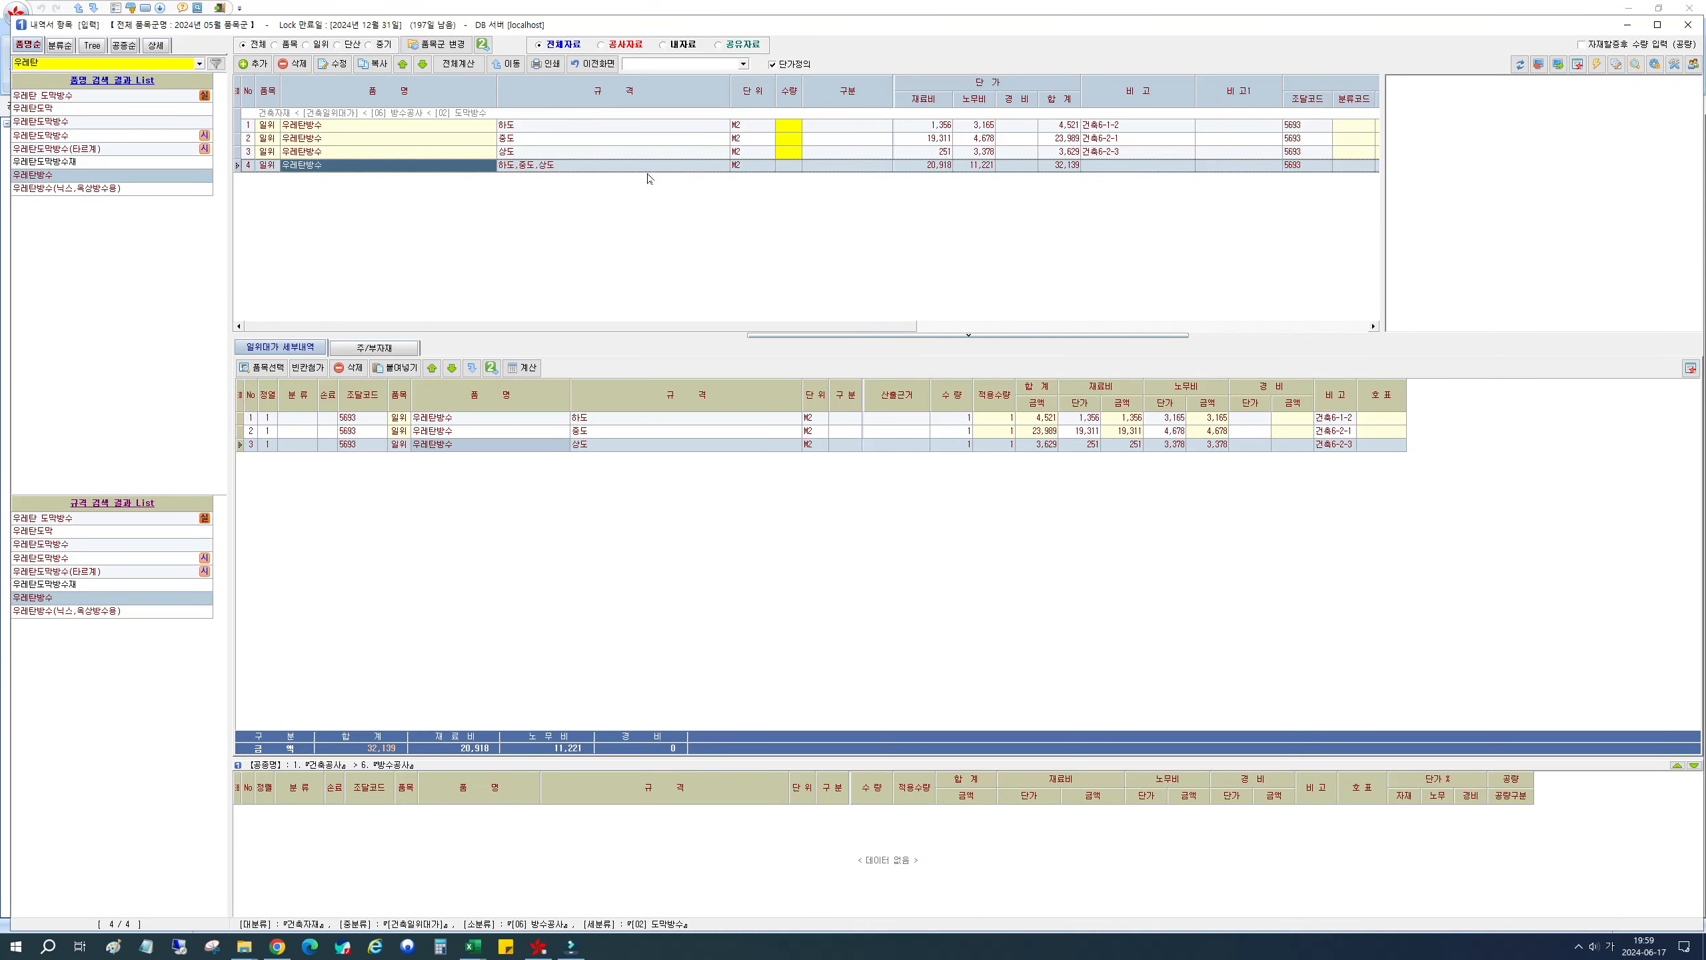
{"action": "left_click", "coordinate": [788, 167]}
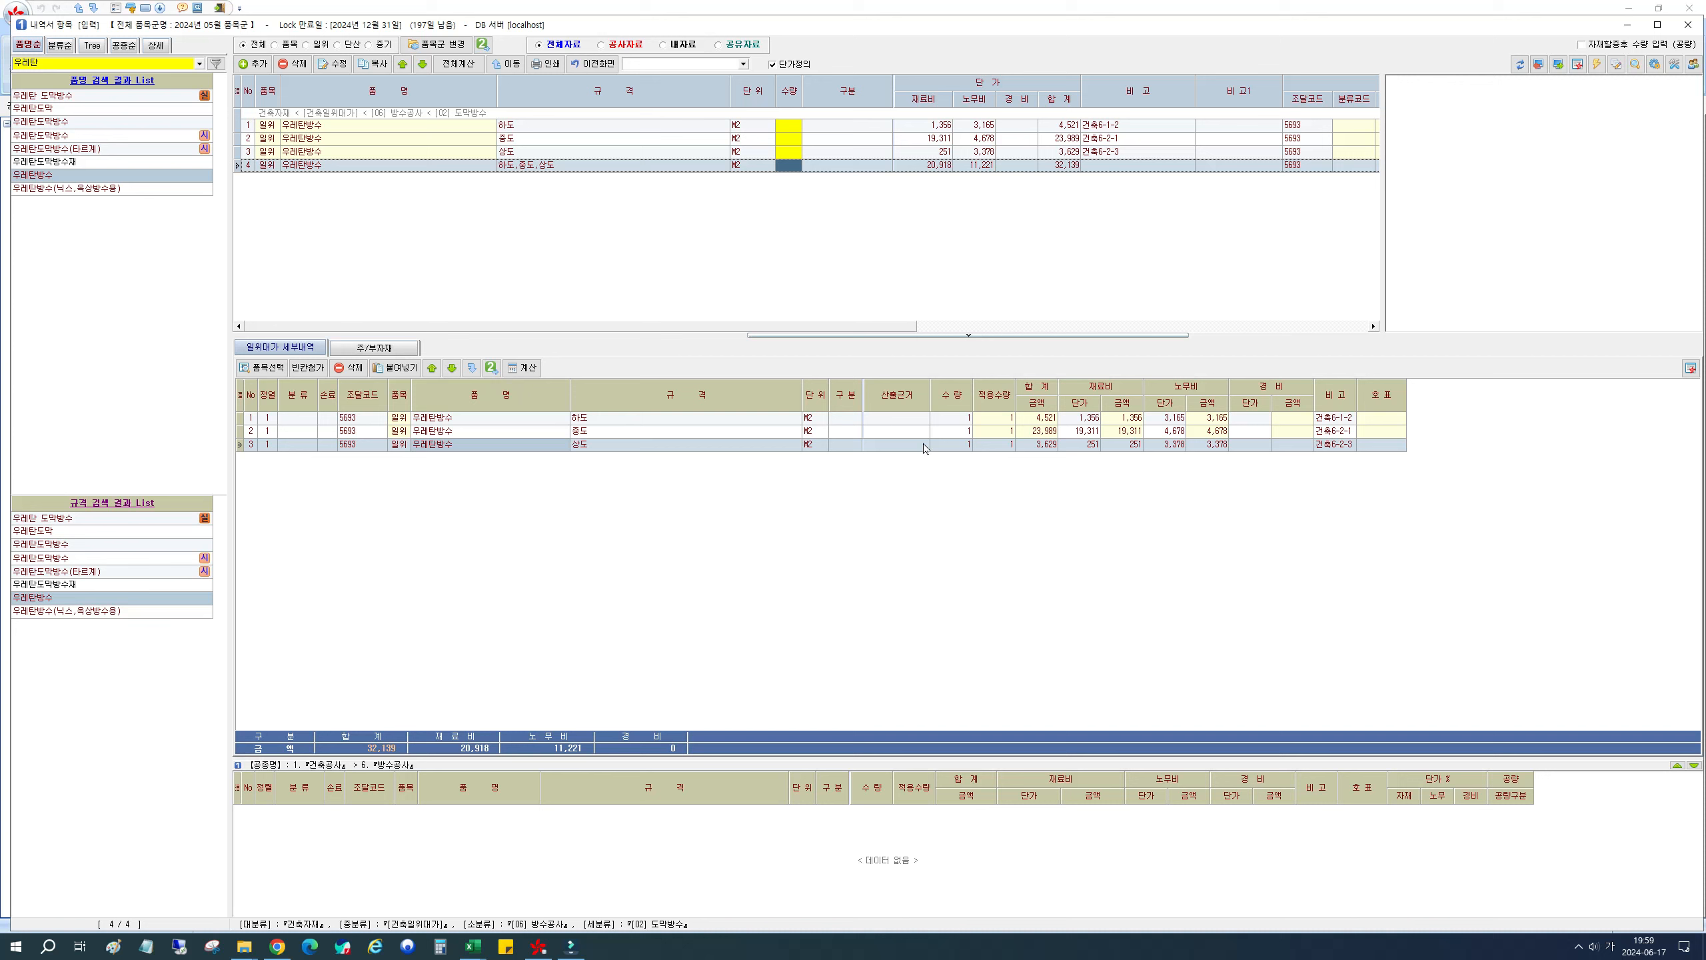
{"action": "left_click", "coordinate": [955, 431]}
{"action": "type", "text": "2"}
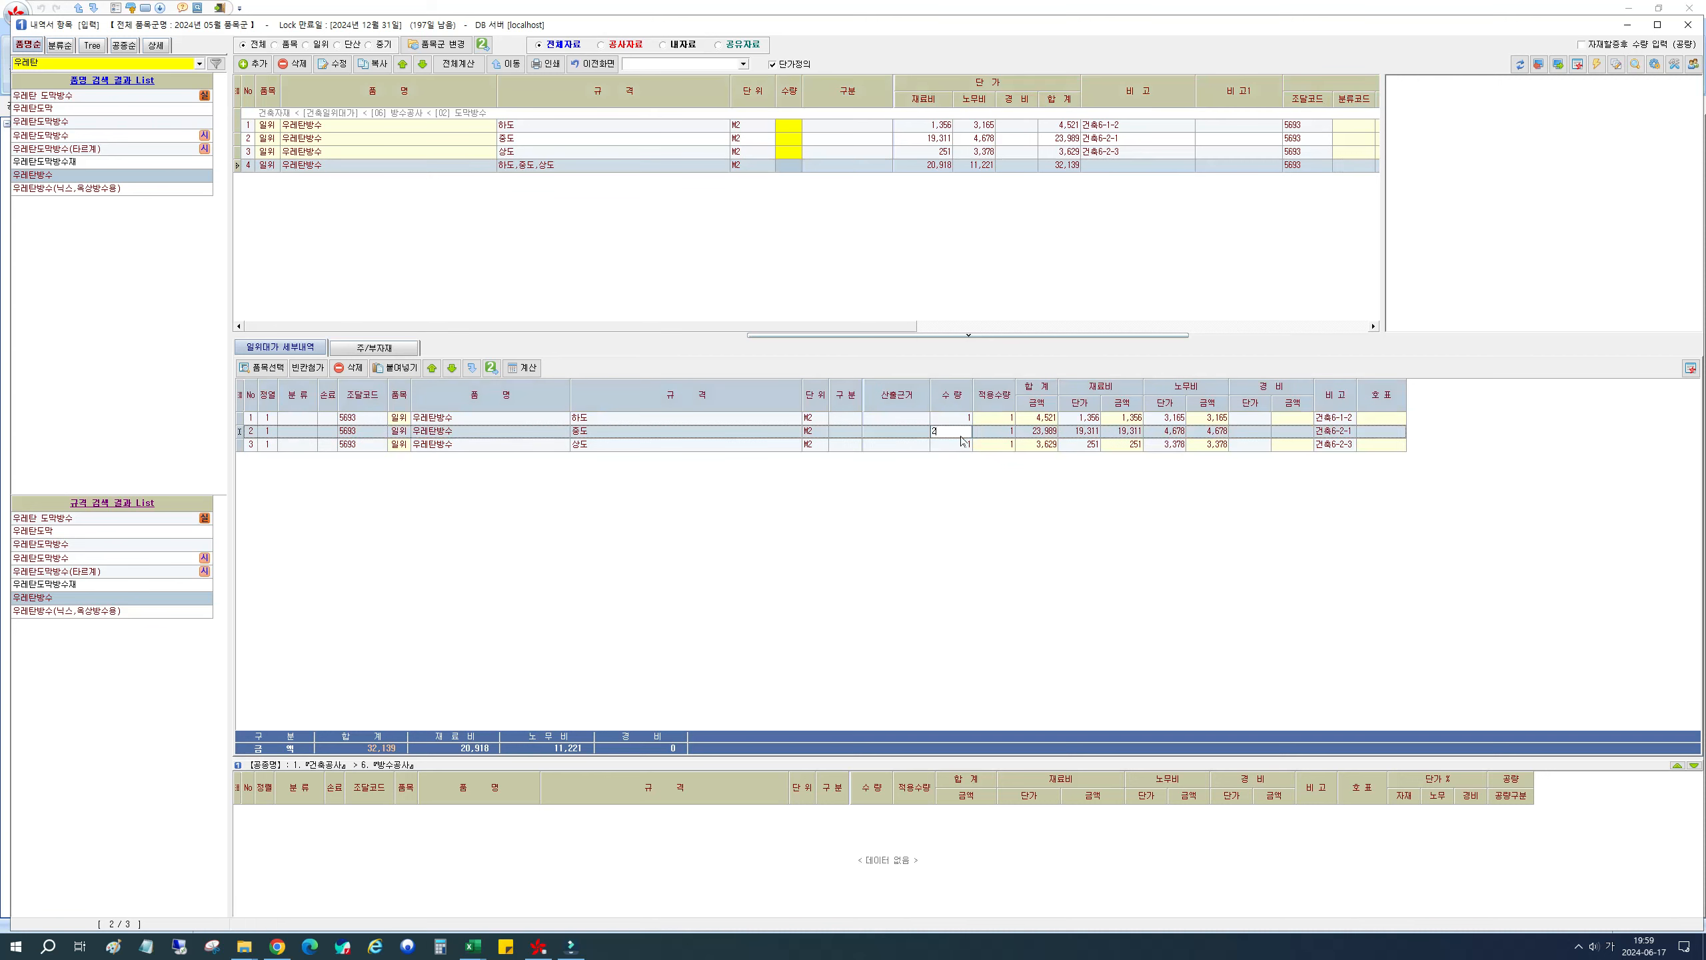
{"action": "key", "text": "Return"}
Step: Compare the material, labour and 공구손료 quantities in the 중도 breakdown with the 중도 row's 수량 in the combined item
{"action": "left_click", "coordinate": [537, 139]}
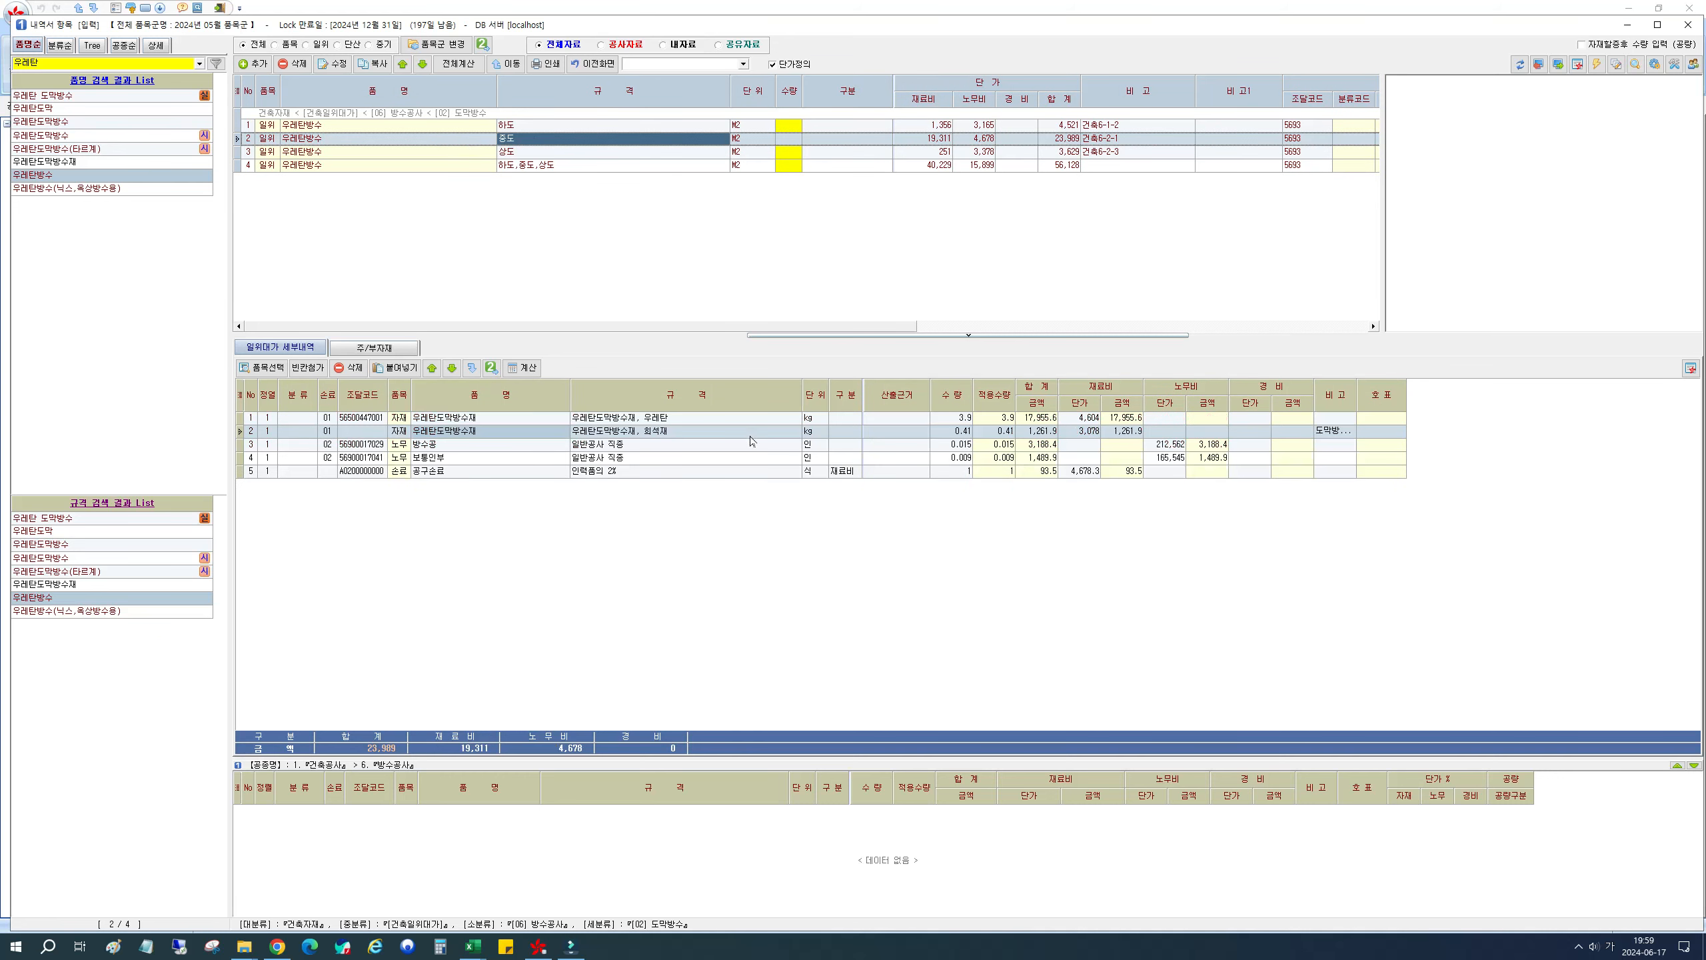
{"action": "left_click", "coordinate": [951, 418]}
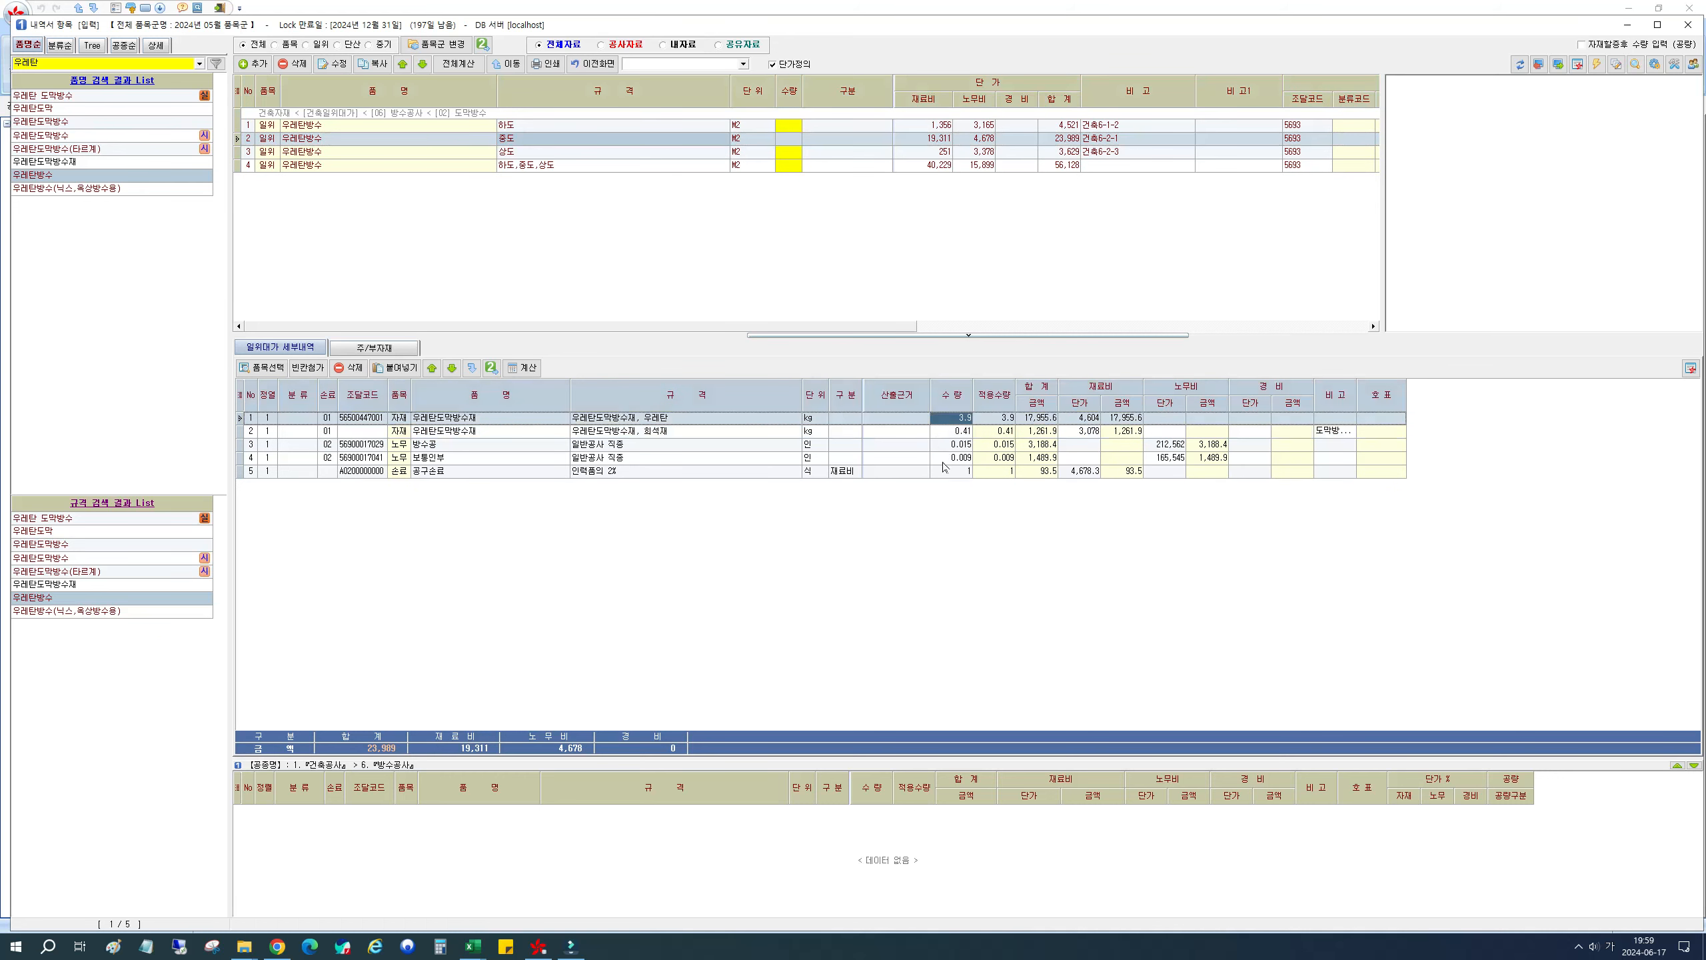
{"action": "left_click", "coordinate": [948, 446]}
{"action": "left_click", "coordinate": [948, 460]}
{"action": "left_click", "coordinate": [945, 474]}
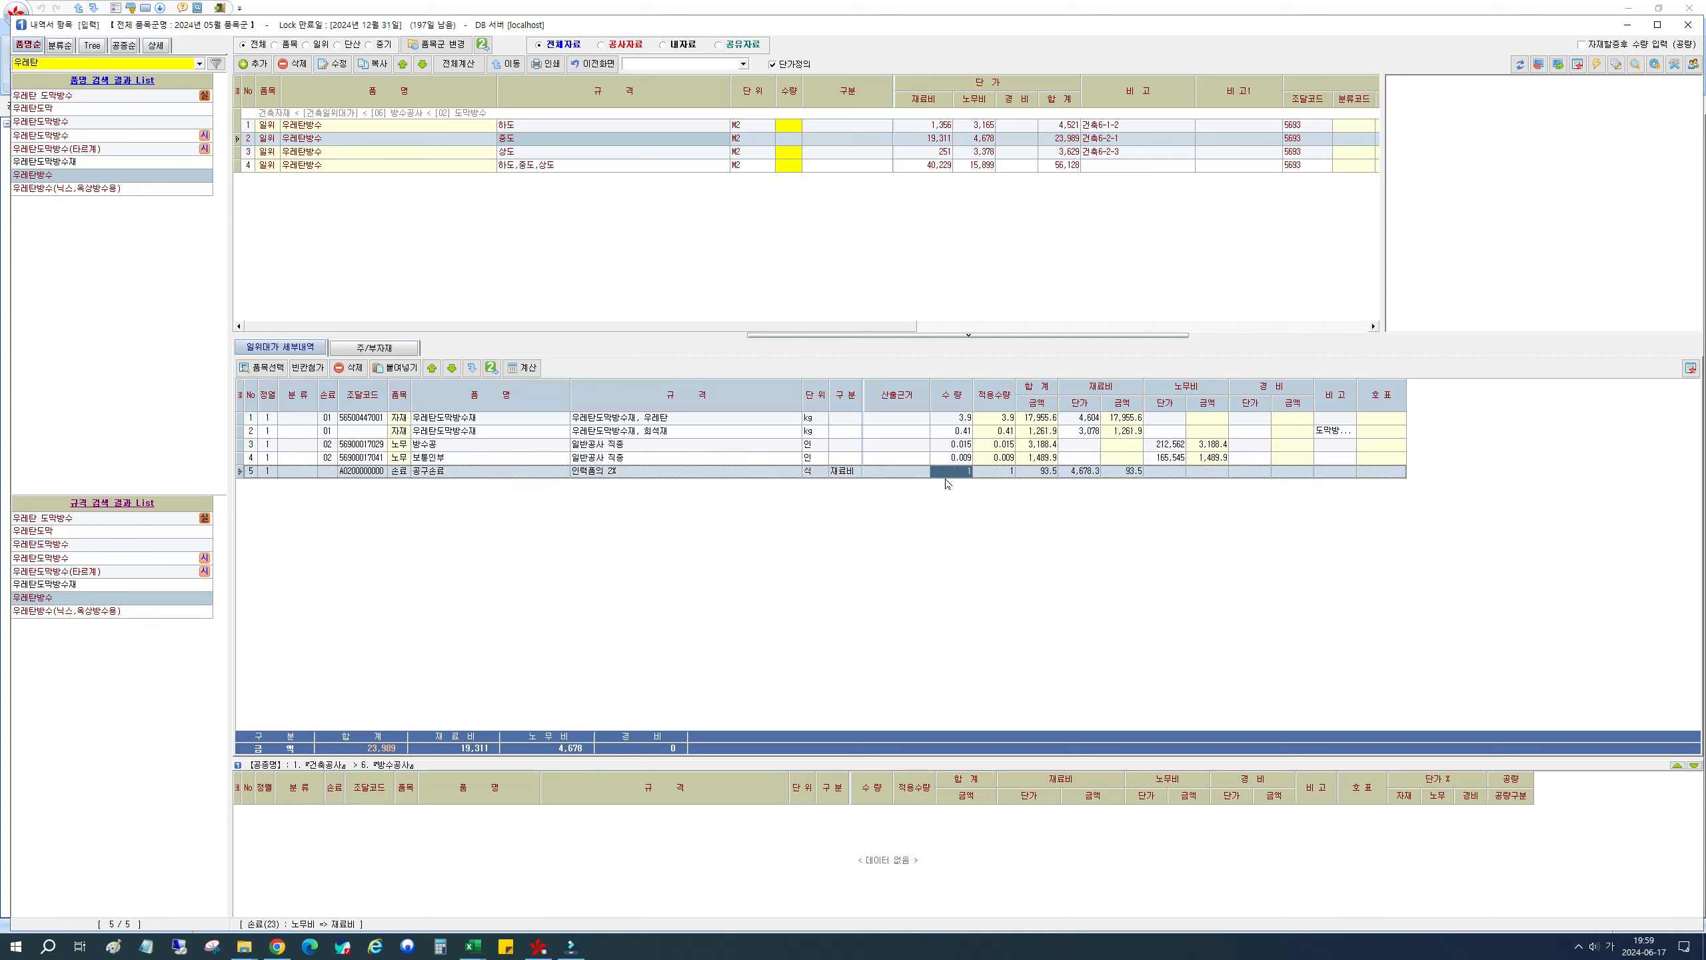
{"action": "left_click", "coordinate": [947, 444]}
{"action": "left_click", "coordinate": [953, 418]}
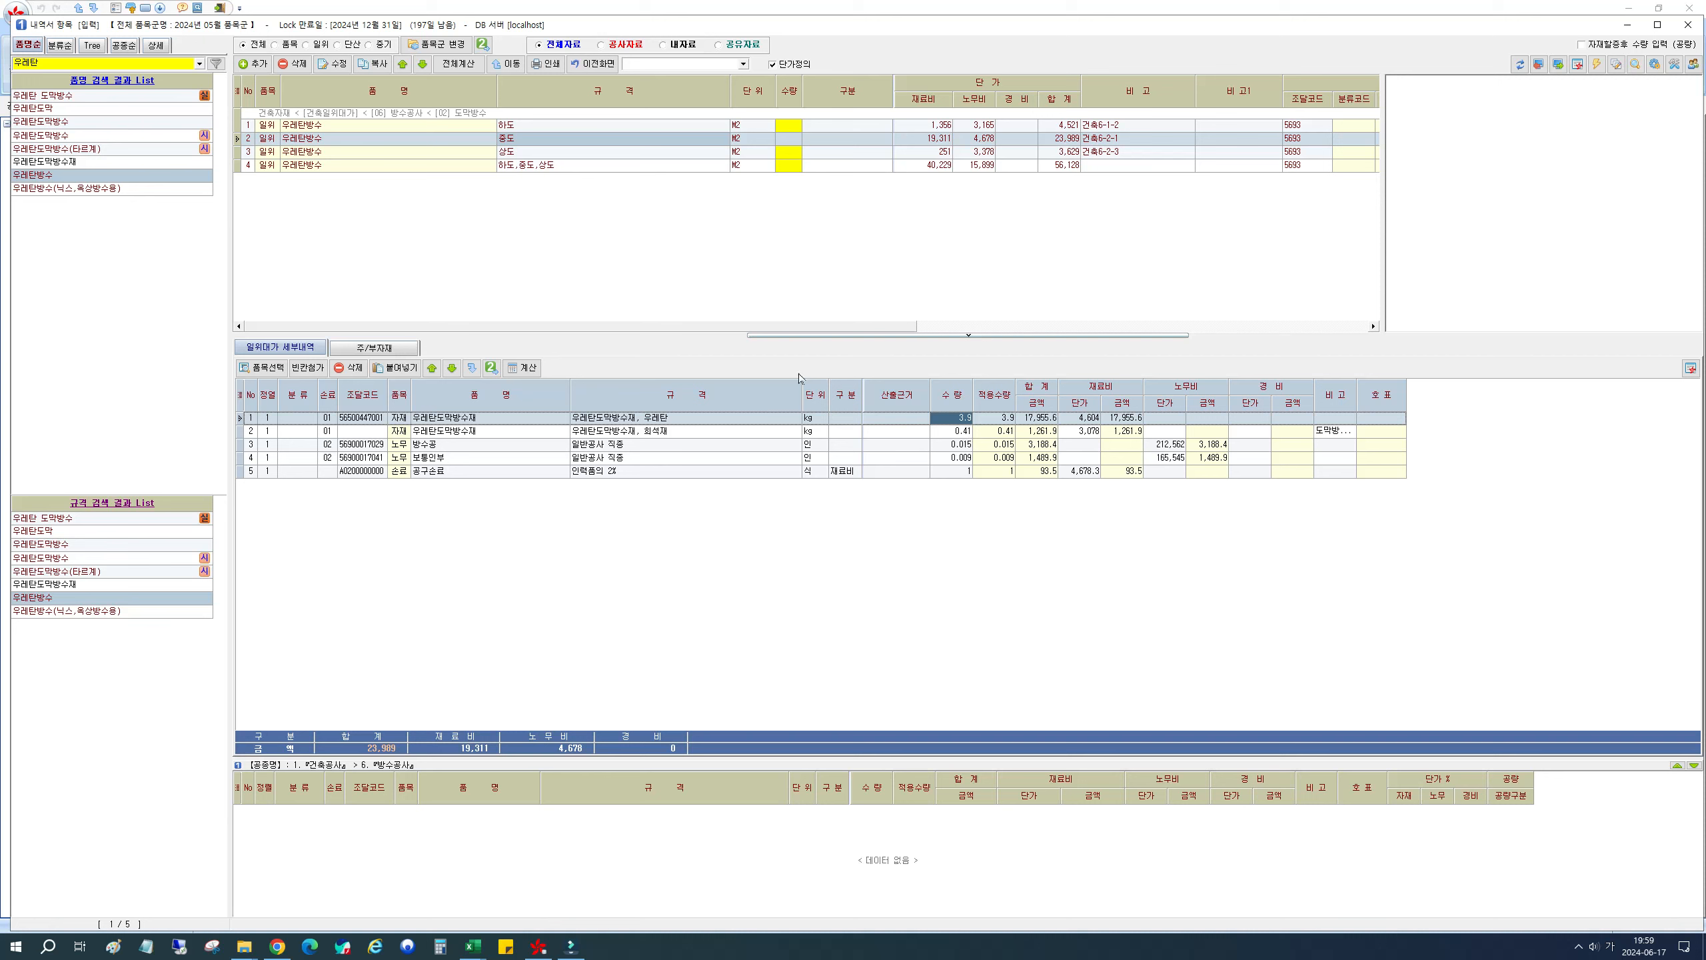
{"action": "left_click", "coordinate": [614, 164]}
{"action": "left_click", "coordinate": [946, 435]}
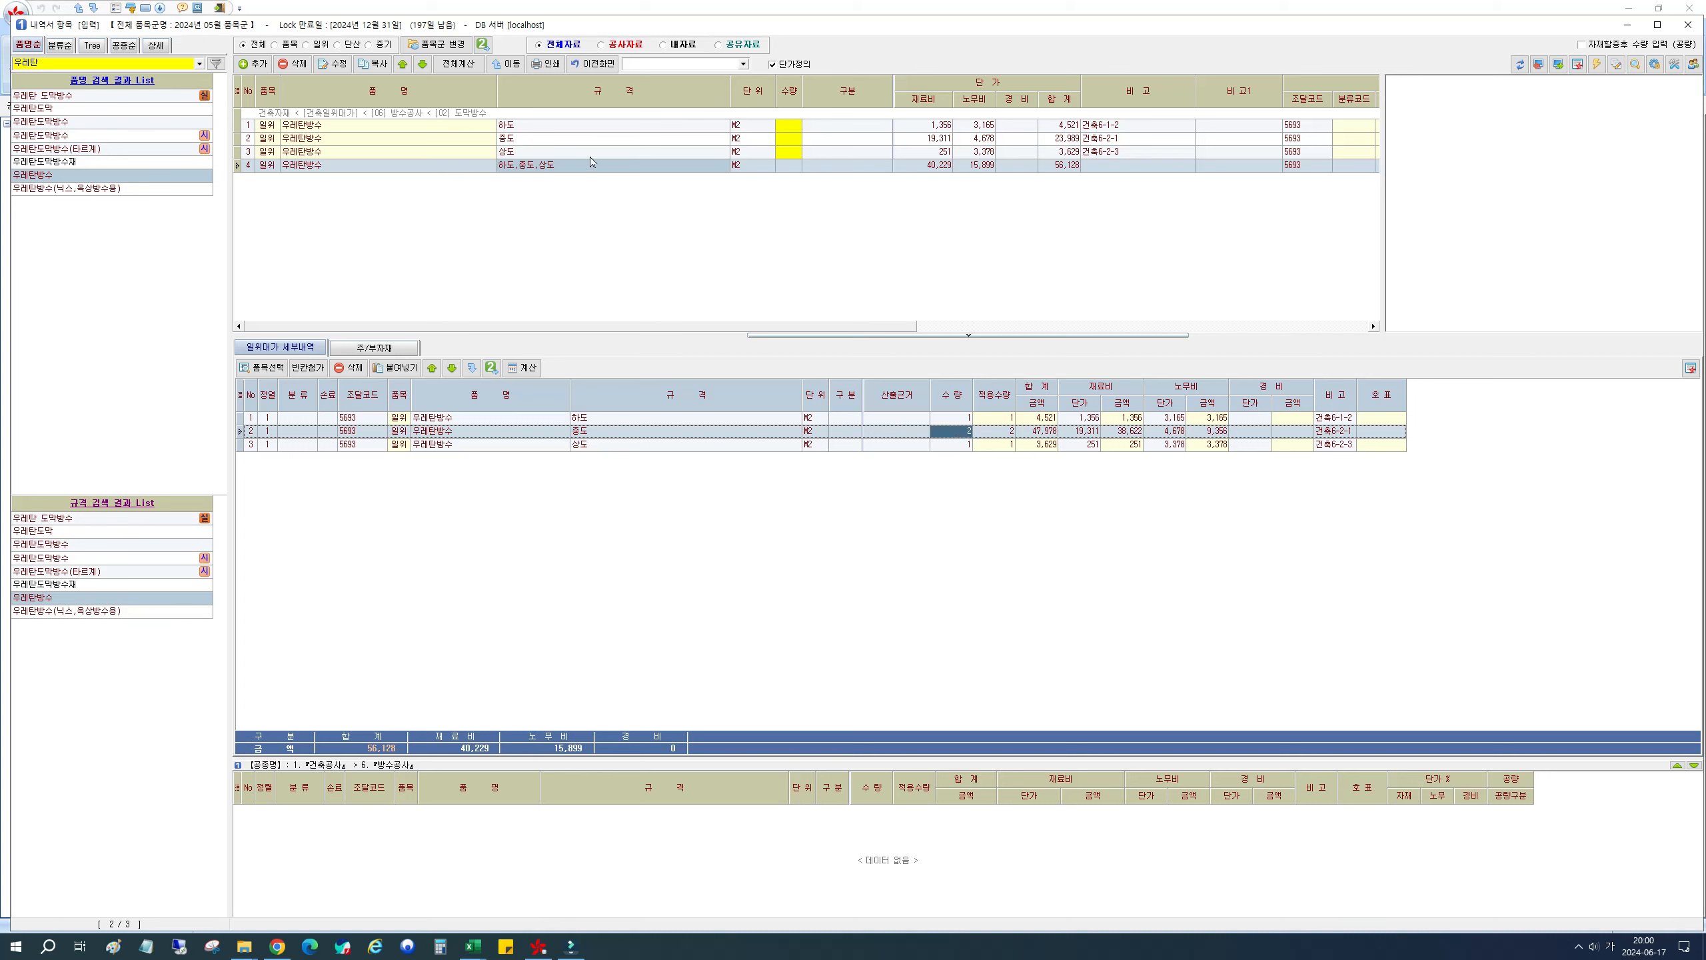
{"action": "left_click", "coordinate": [591, 139]}
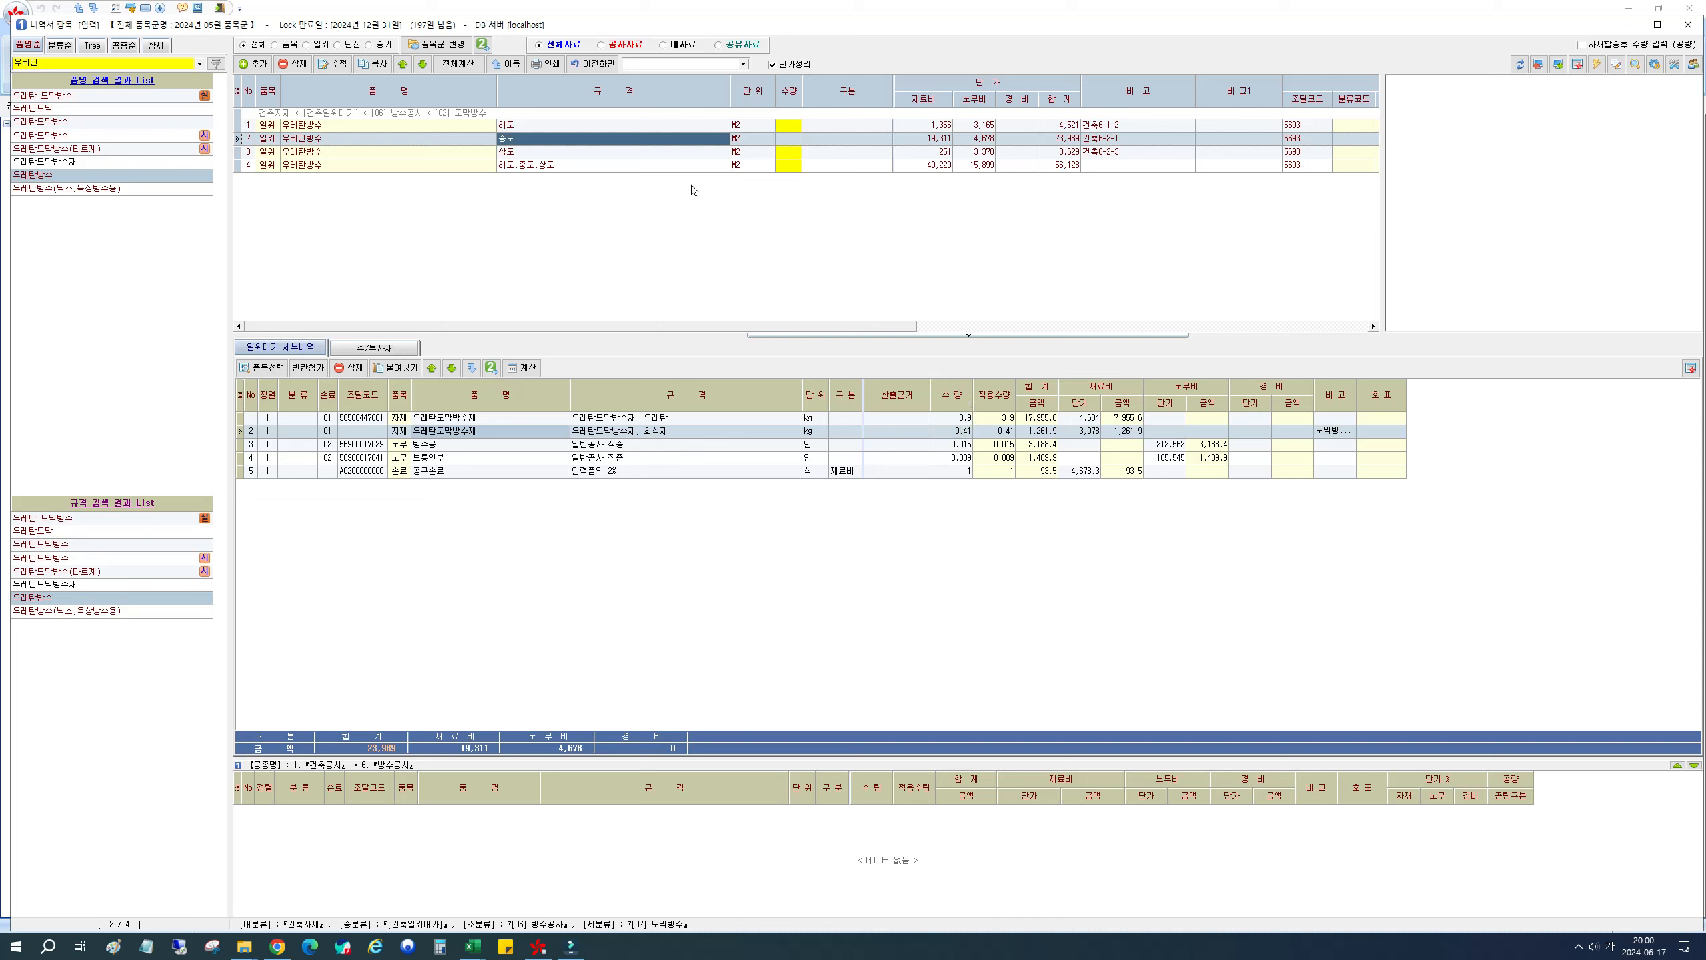
{"action": "left_click", "coordinate": [563, 166]}
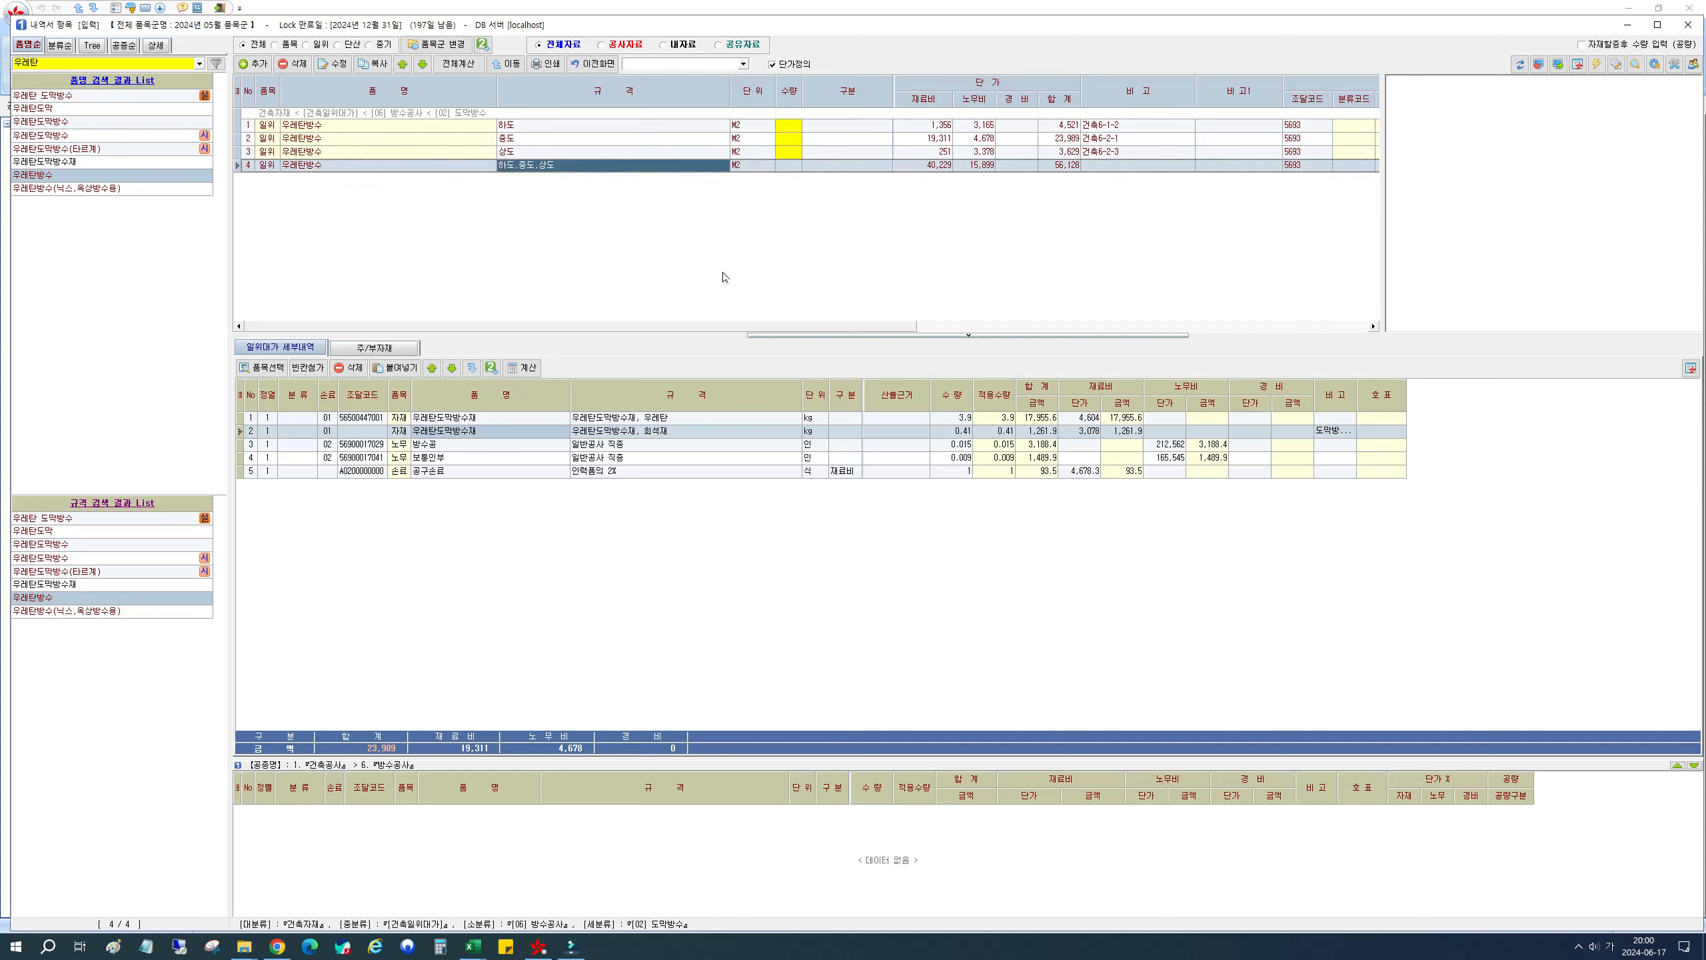
{"action": "left_click", "coordinate": [952, 431]}
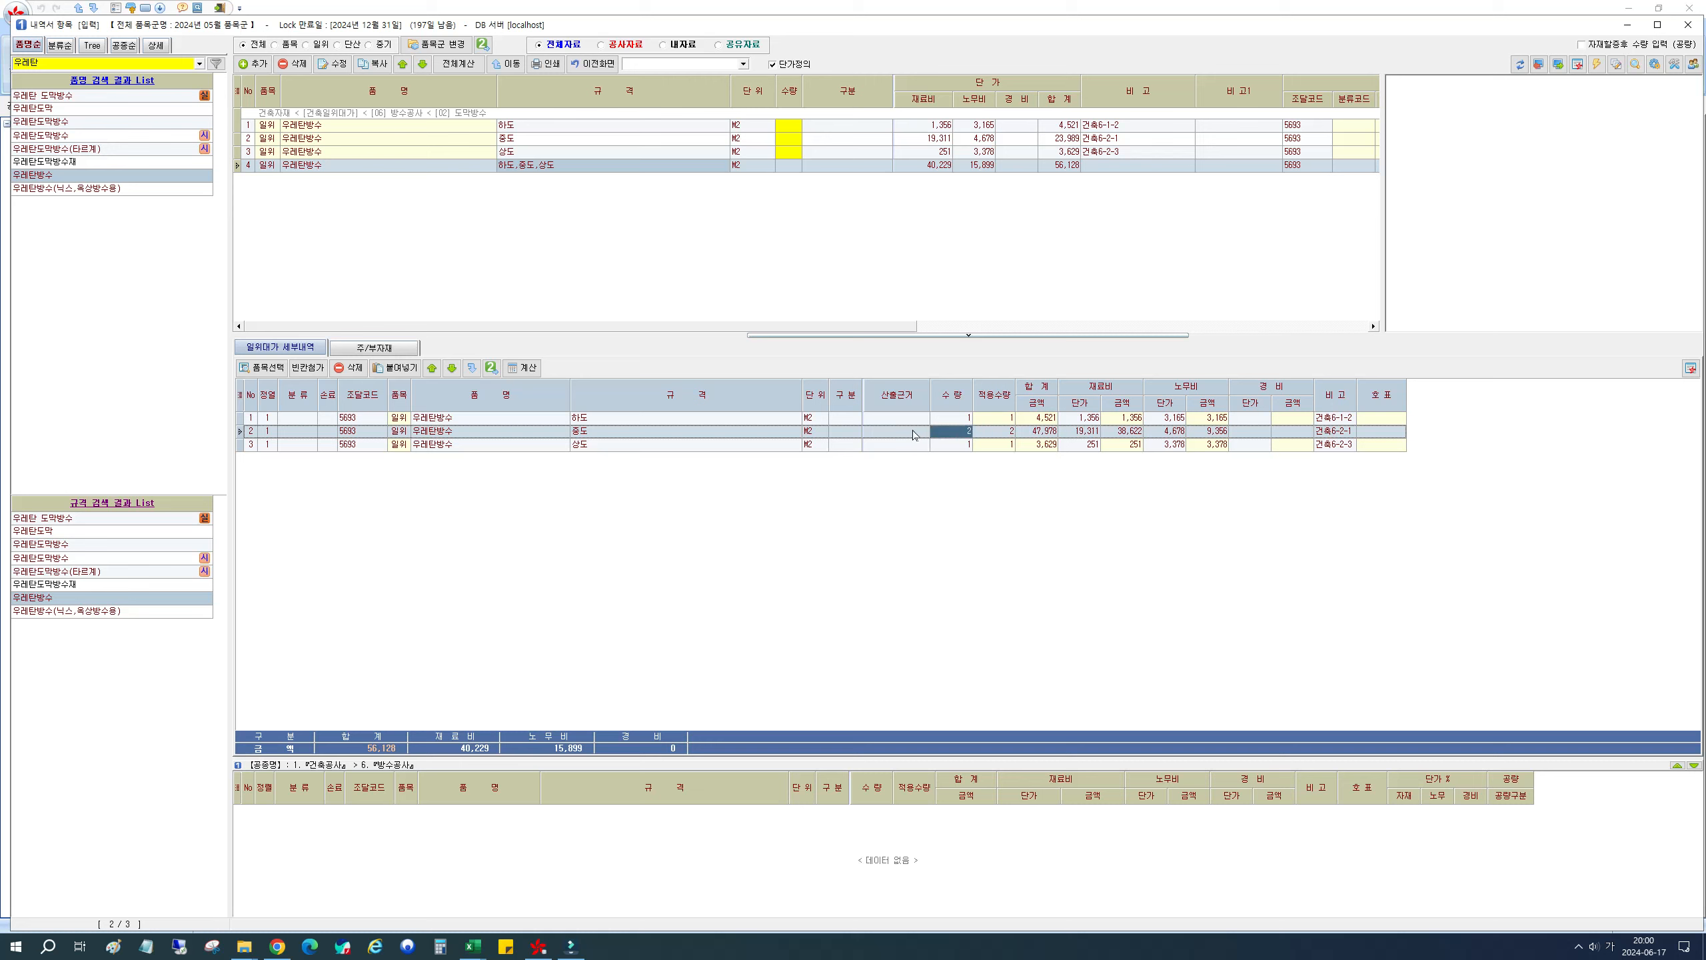
Step: Copy the 우레탄 and 희석재 rows of 우레탄도막방수재 from the 중도 breakdown into the combined 하도,중도,상도 item, above its 하도 row
{"action": "left_click", "coordinate": [546, 140]}
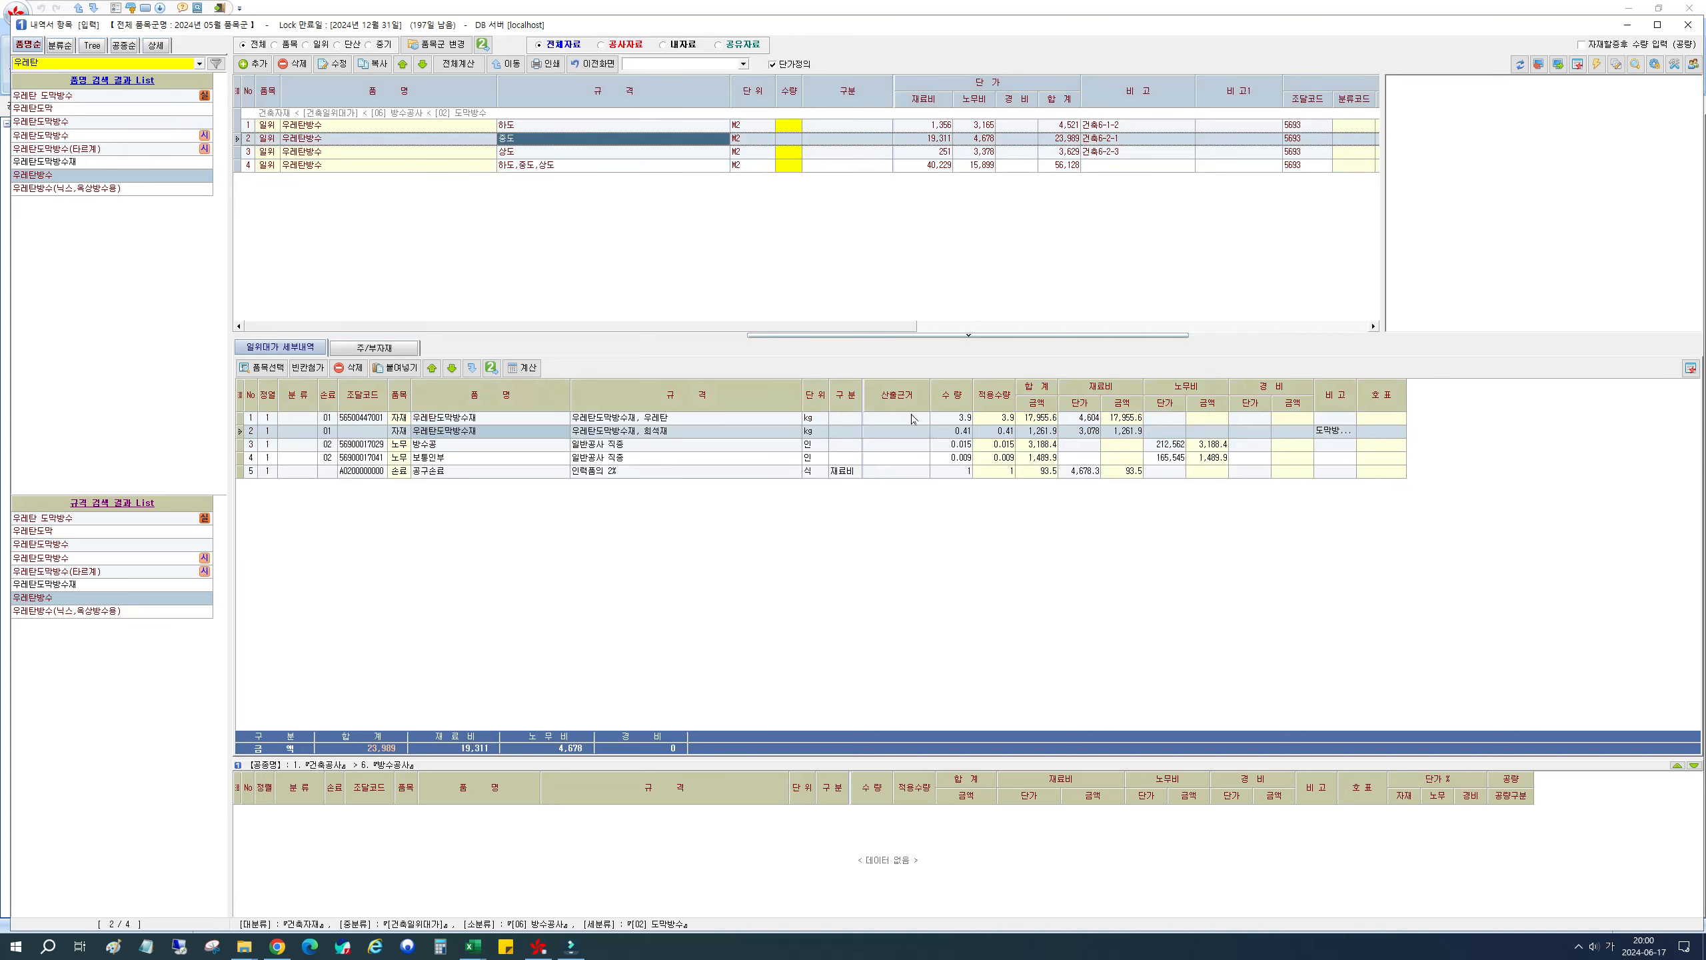
{"action": "left_click", "coordinate": [945, 432]}
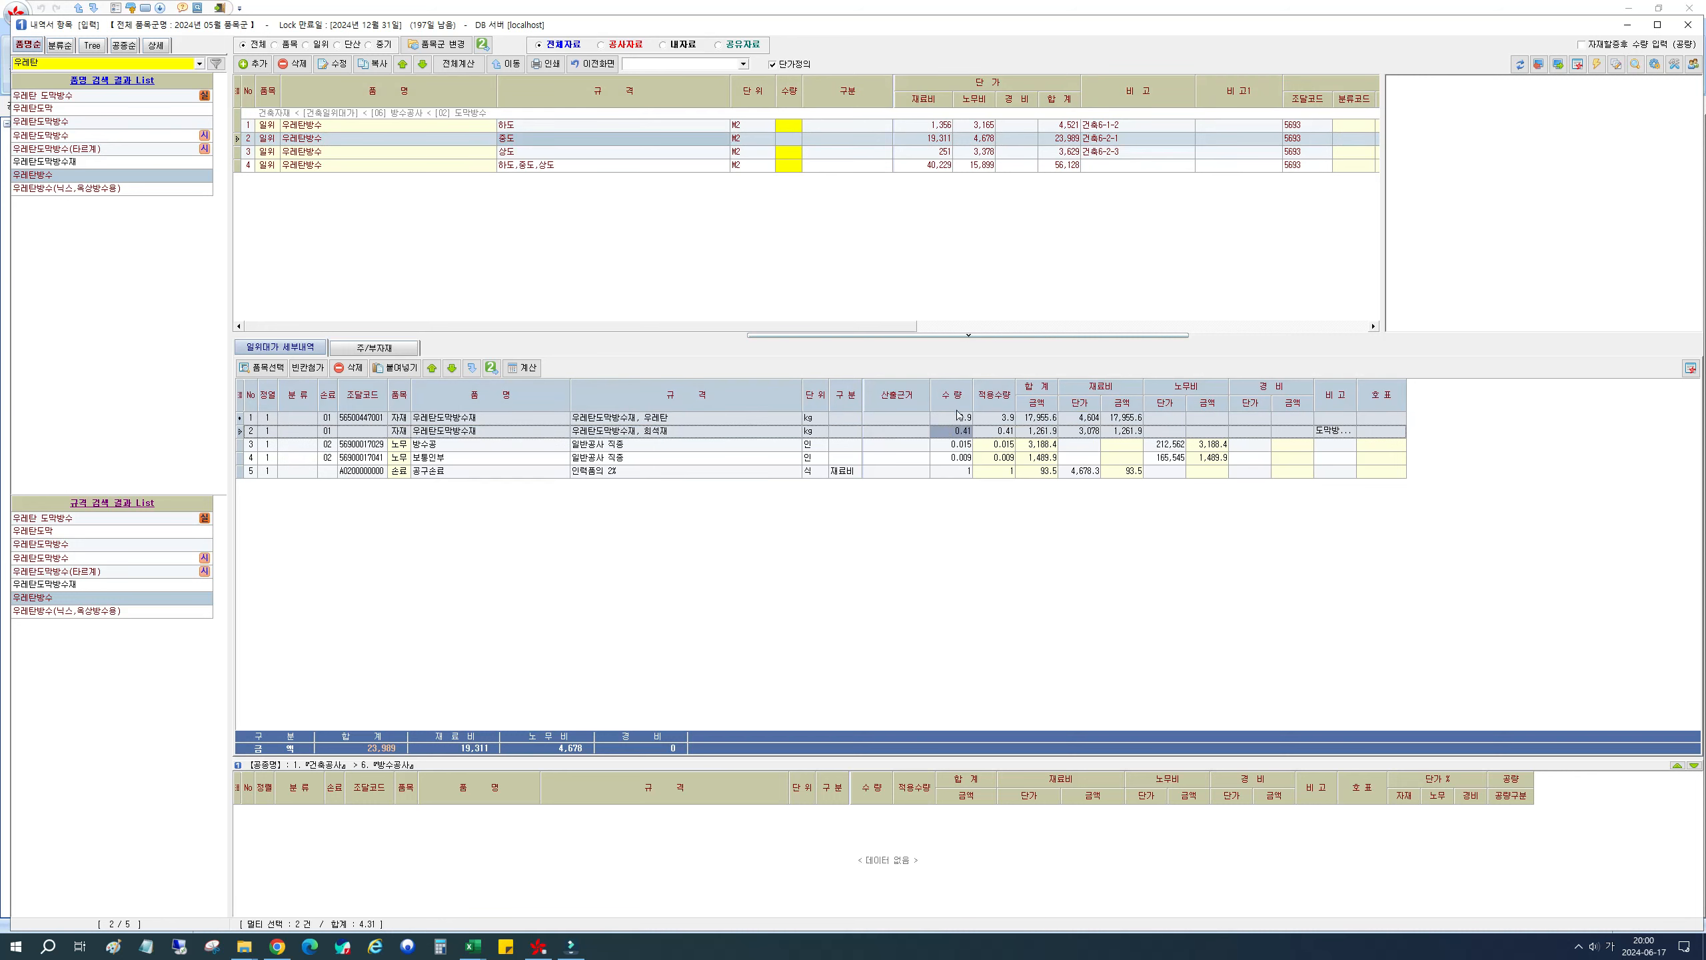
{"action": "right_click", "coordinate": [919, 421]}
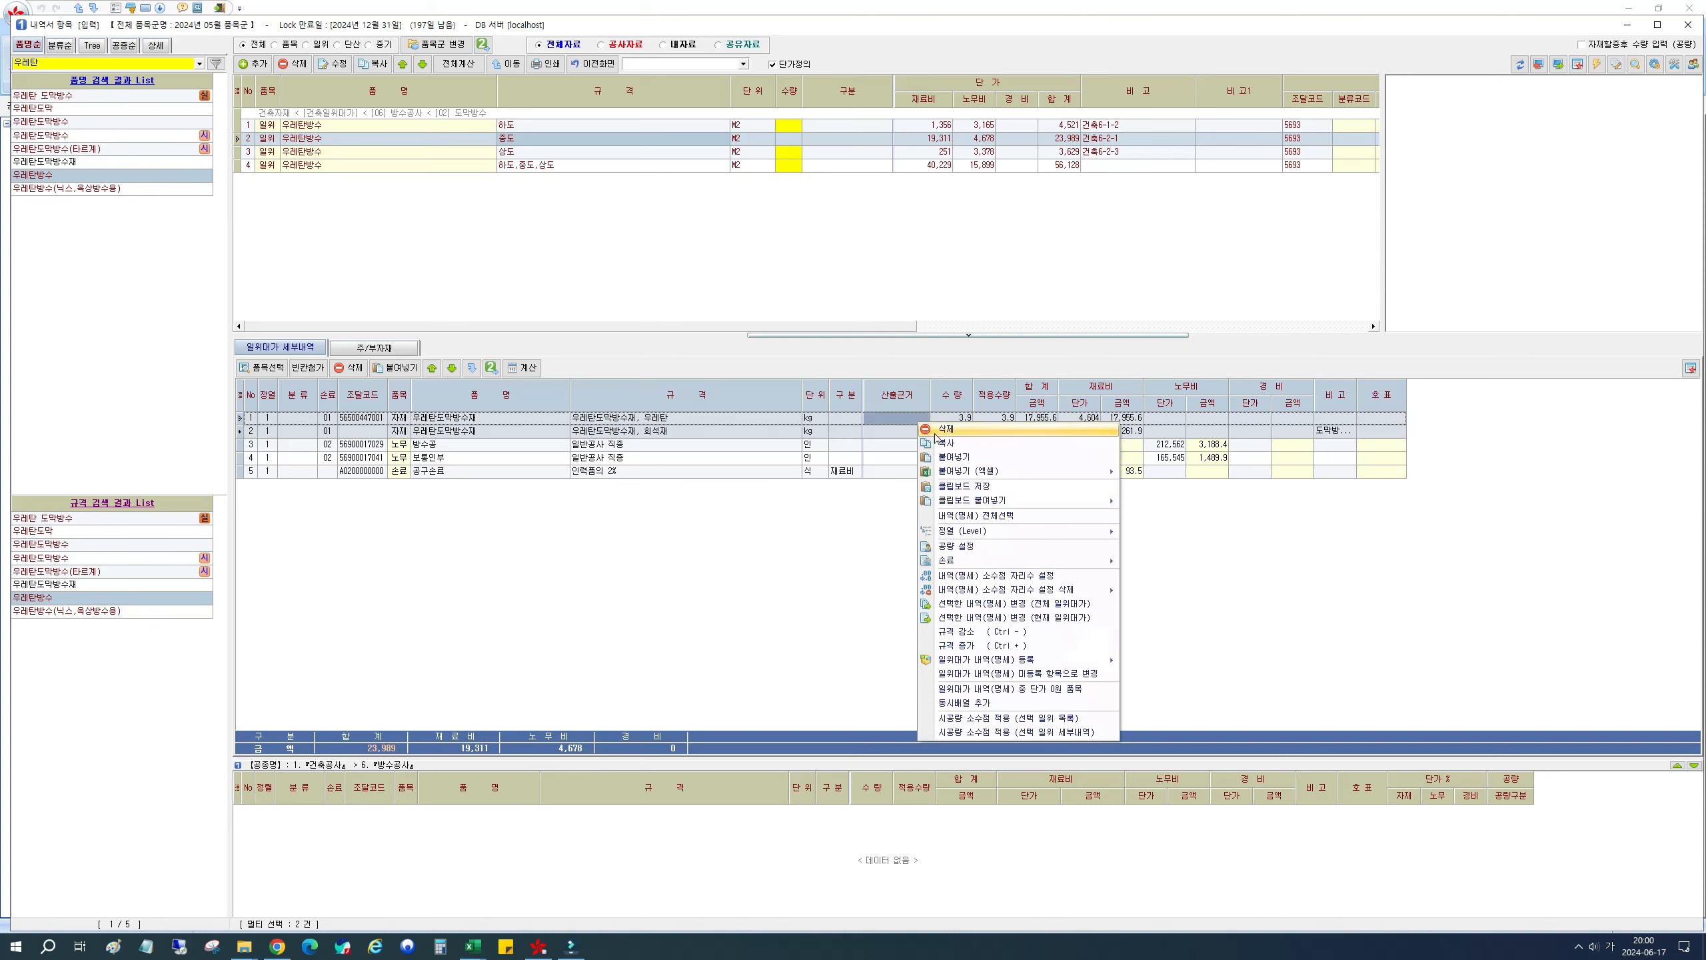
{"action": "left_click", "coordinate": [924, 440]}
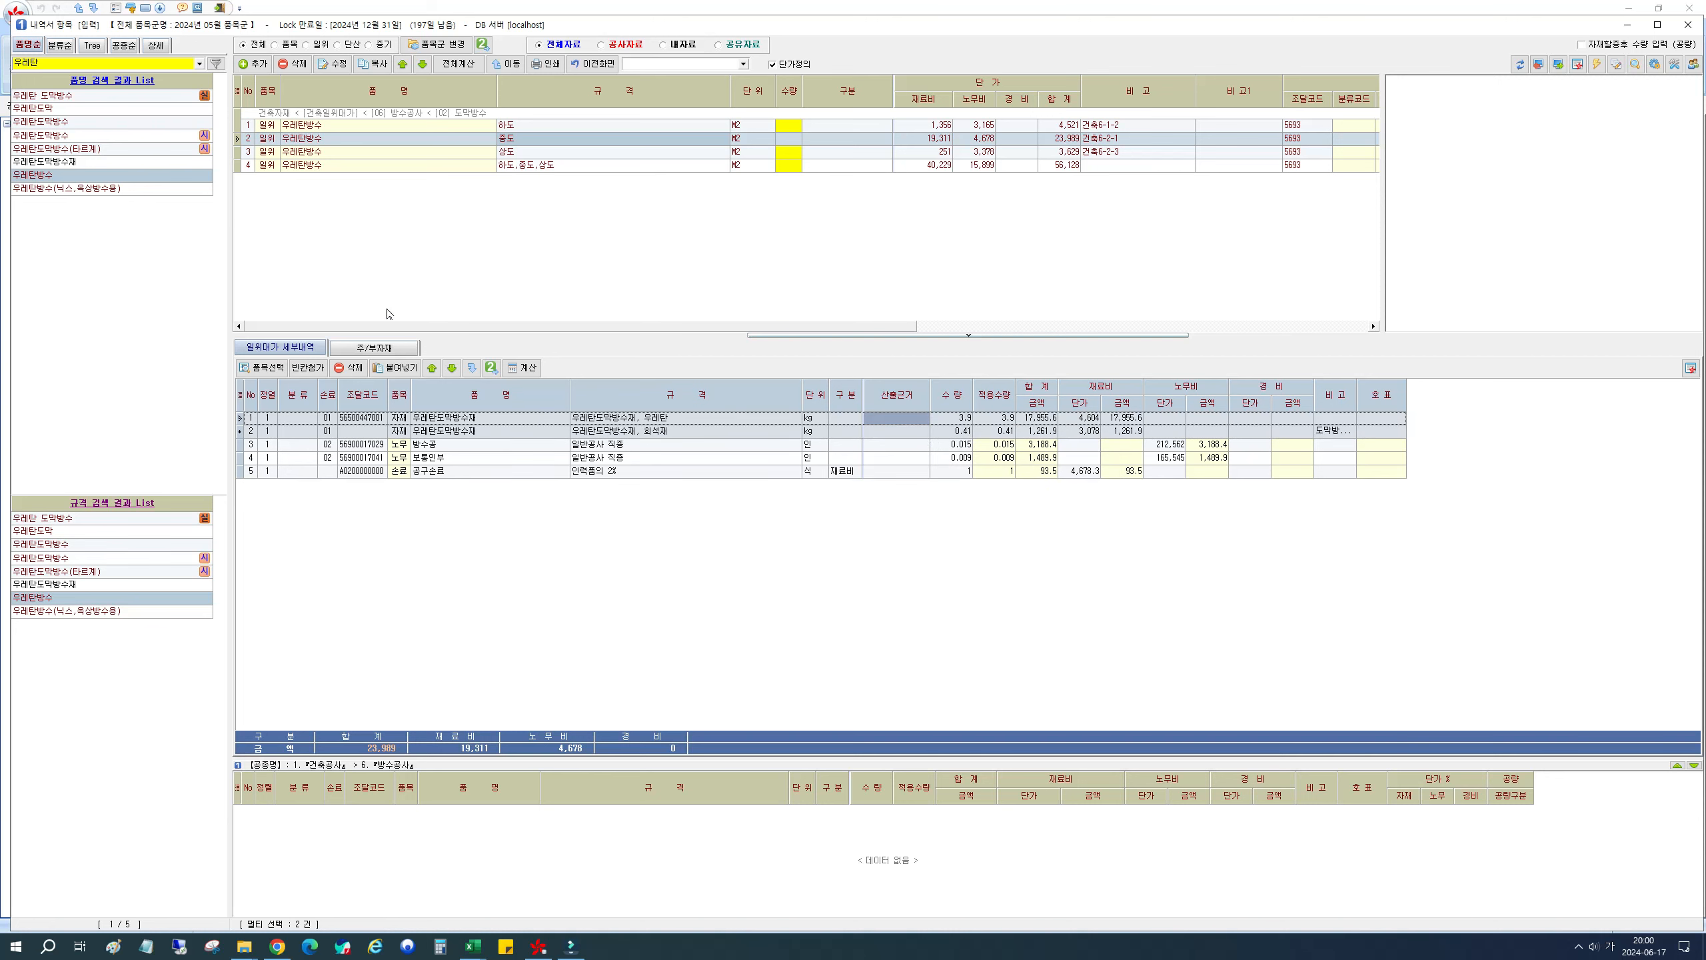
{"action": "left_click", "coordinate": [568, 165]}
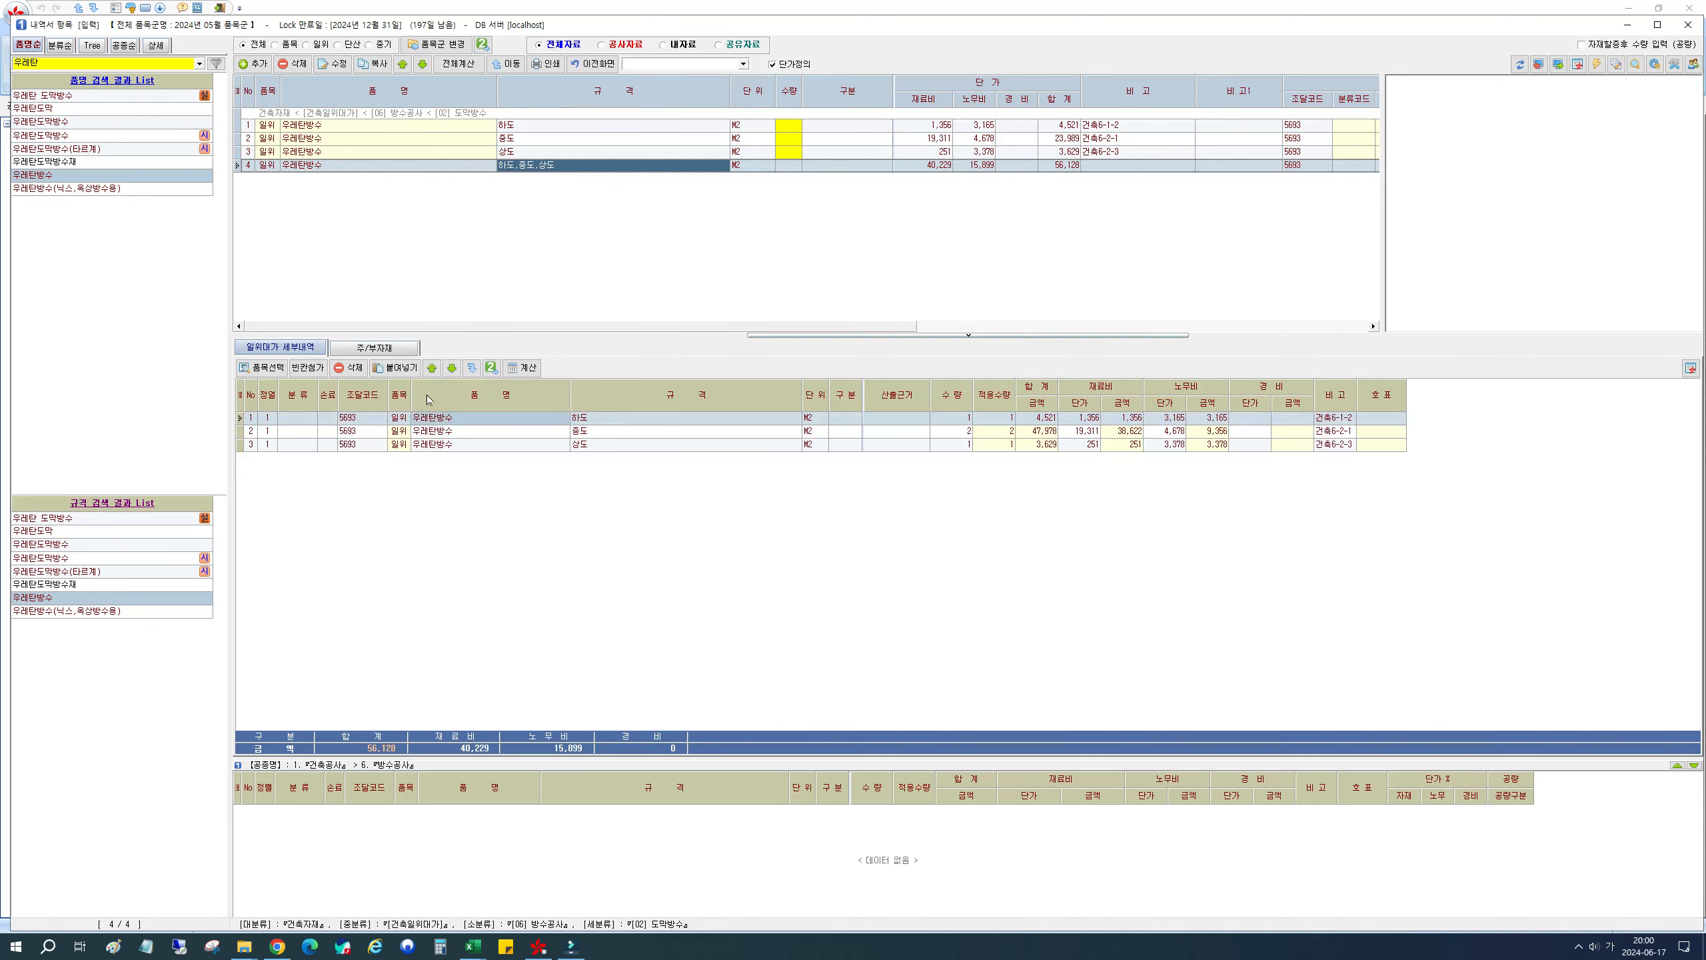
{"action": "left_click", "coordinate": [395, 368]}
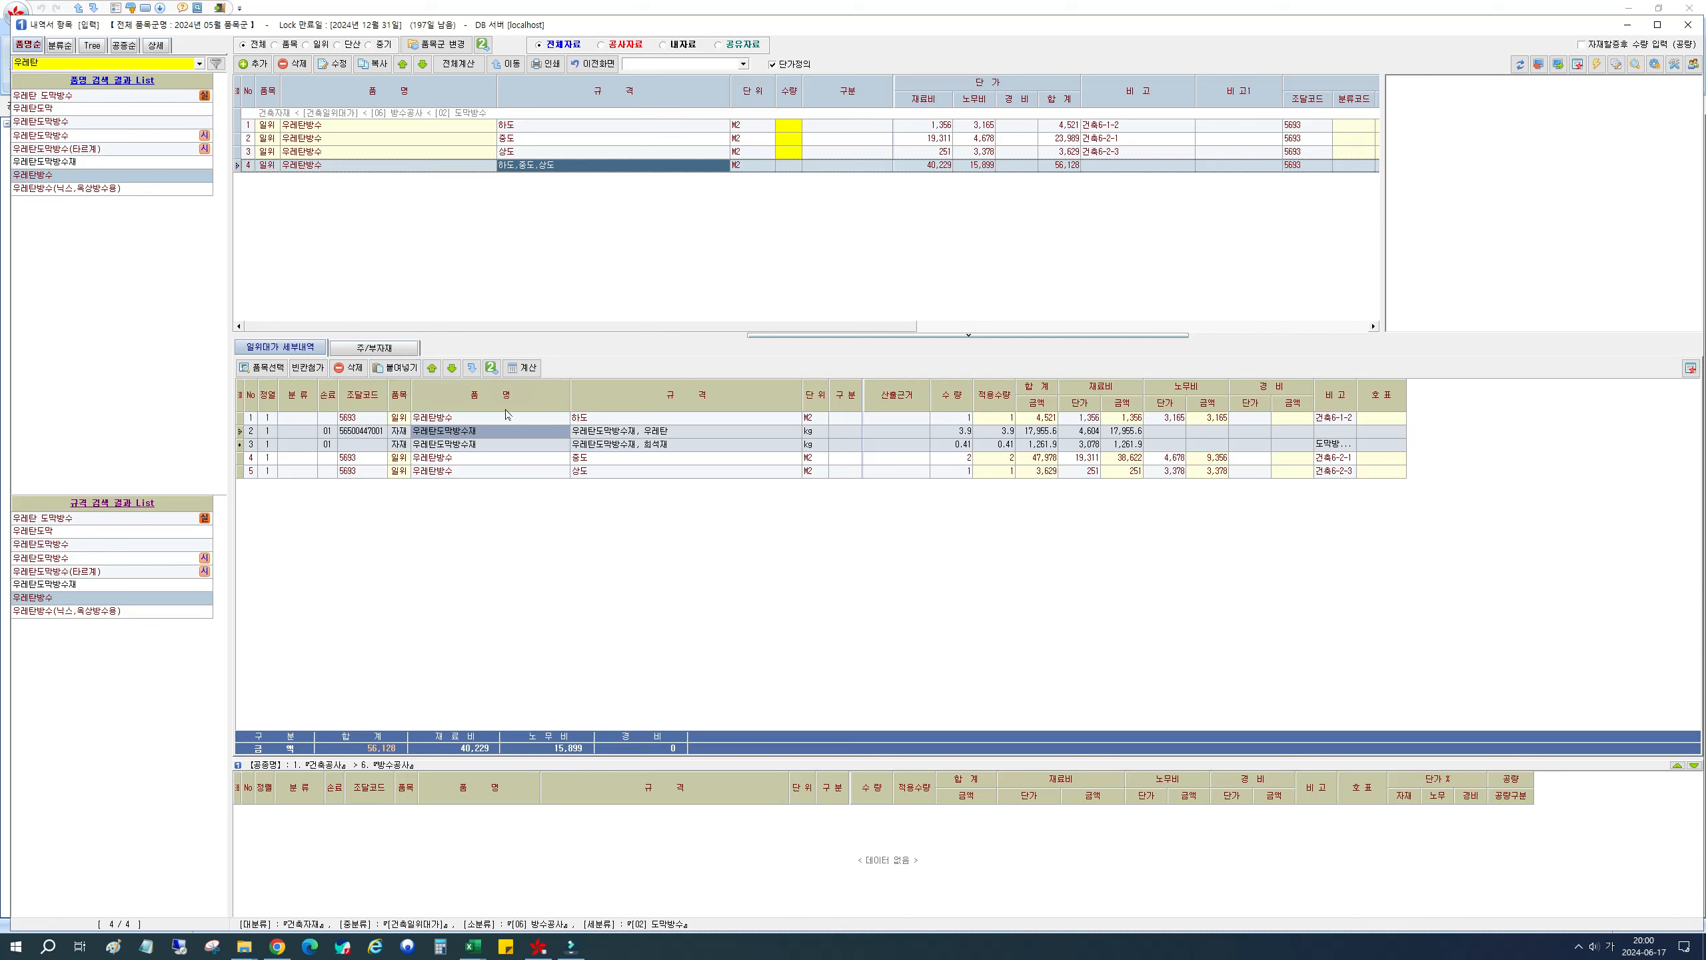
{"action": "left_click_drag", "start_coordinate": [606, 421], "coordinate": [606, 448]}
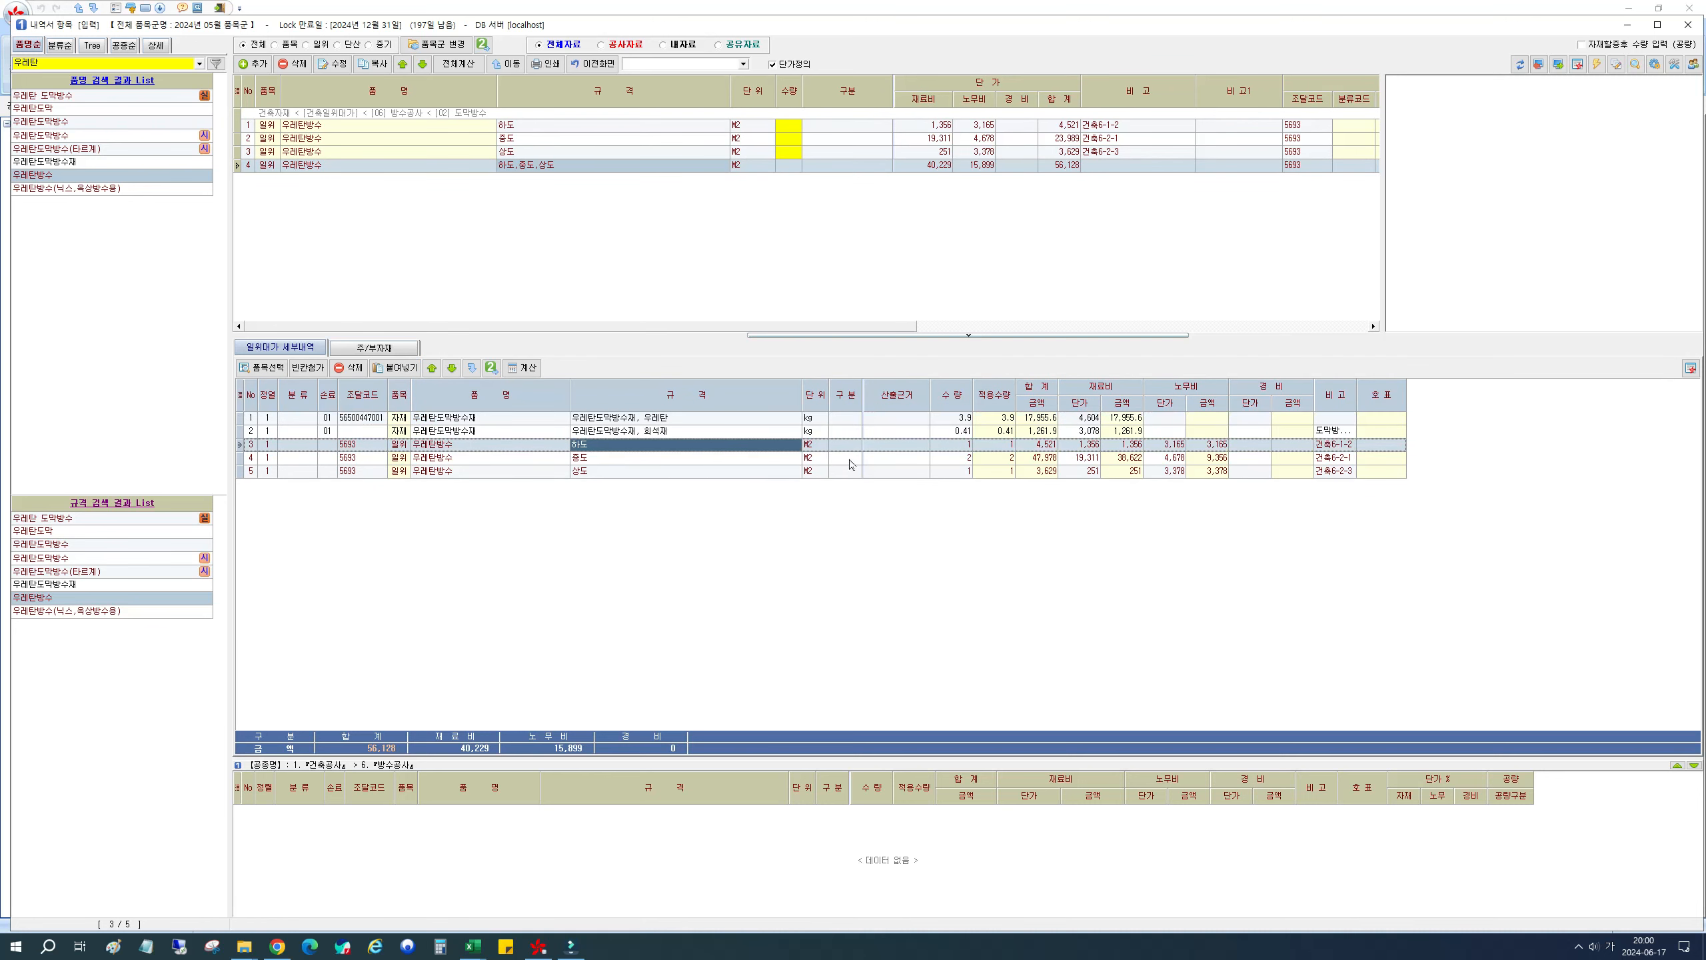
Step: Delete the 우레탄 and 희석재 material rows from the 중도 breakdown, and check the 하도, 상도 and 중도 breakdowns
{"action": "left_click", "coordinate": [519, 139]}
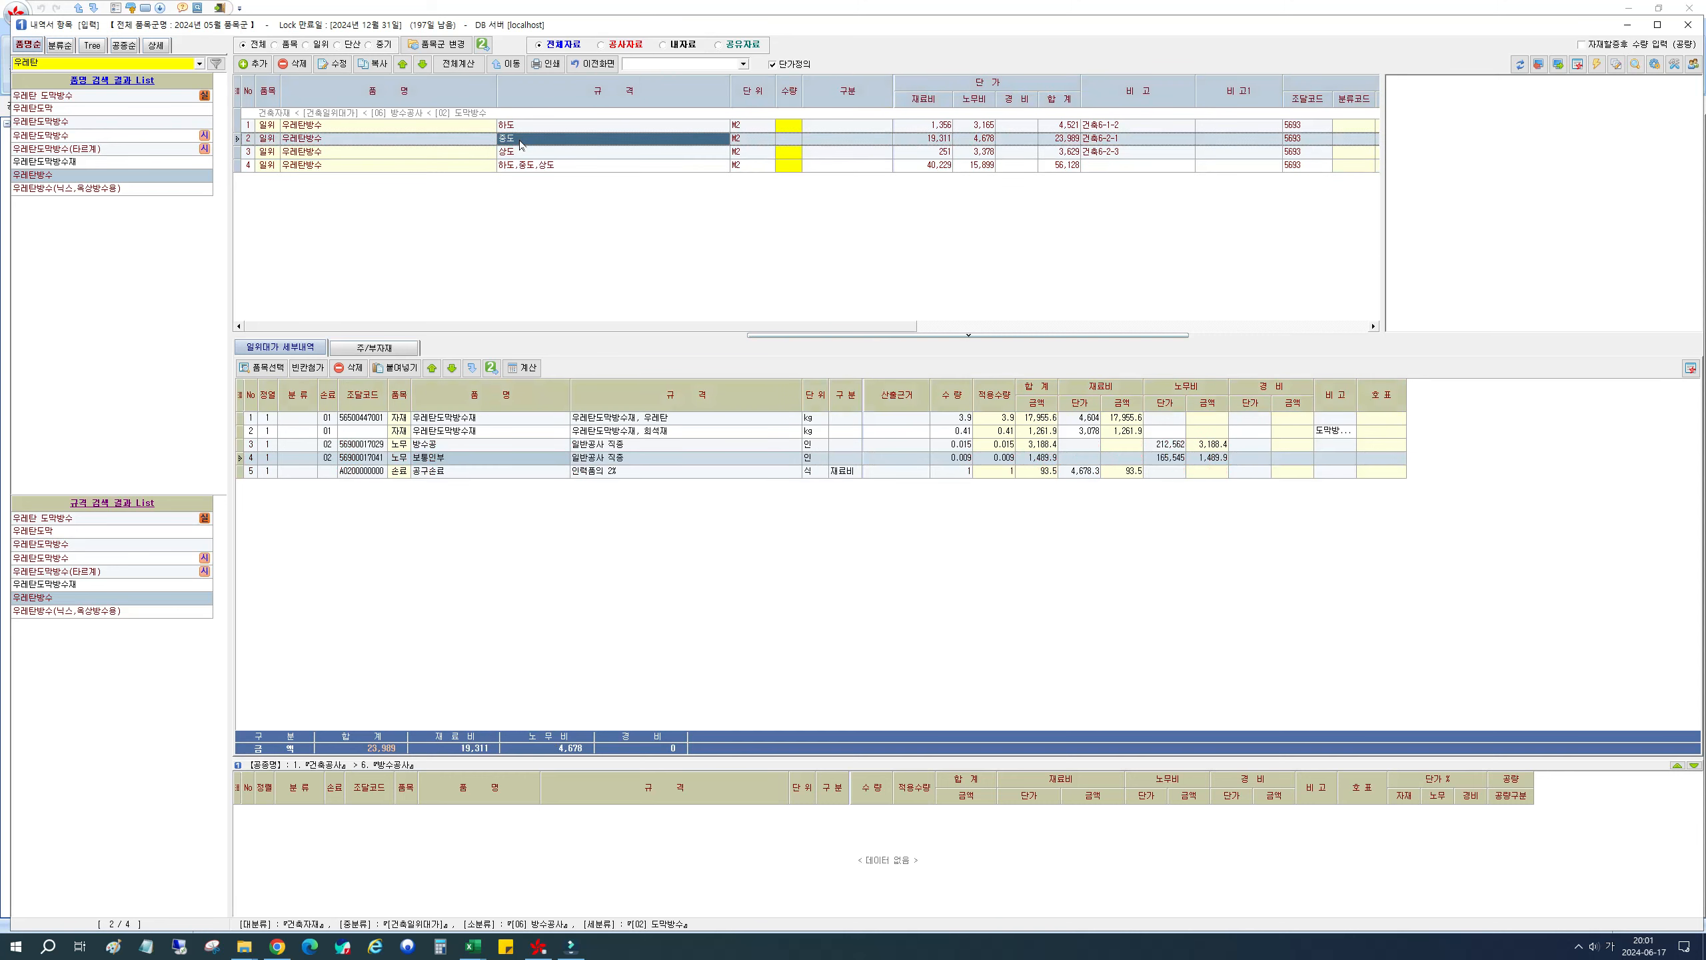
{"action": "left_click_drag", "start_coordinate": [962, 418], "coordinate": [961, 430]}
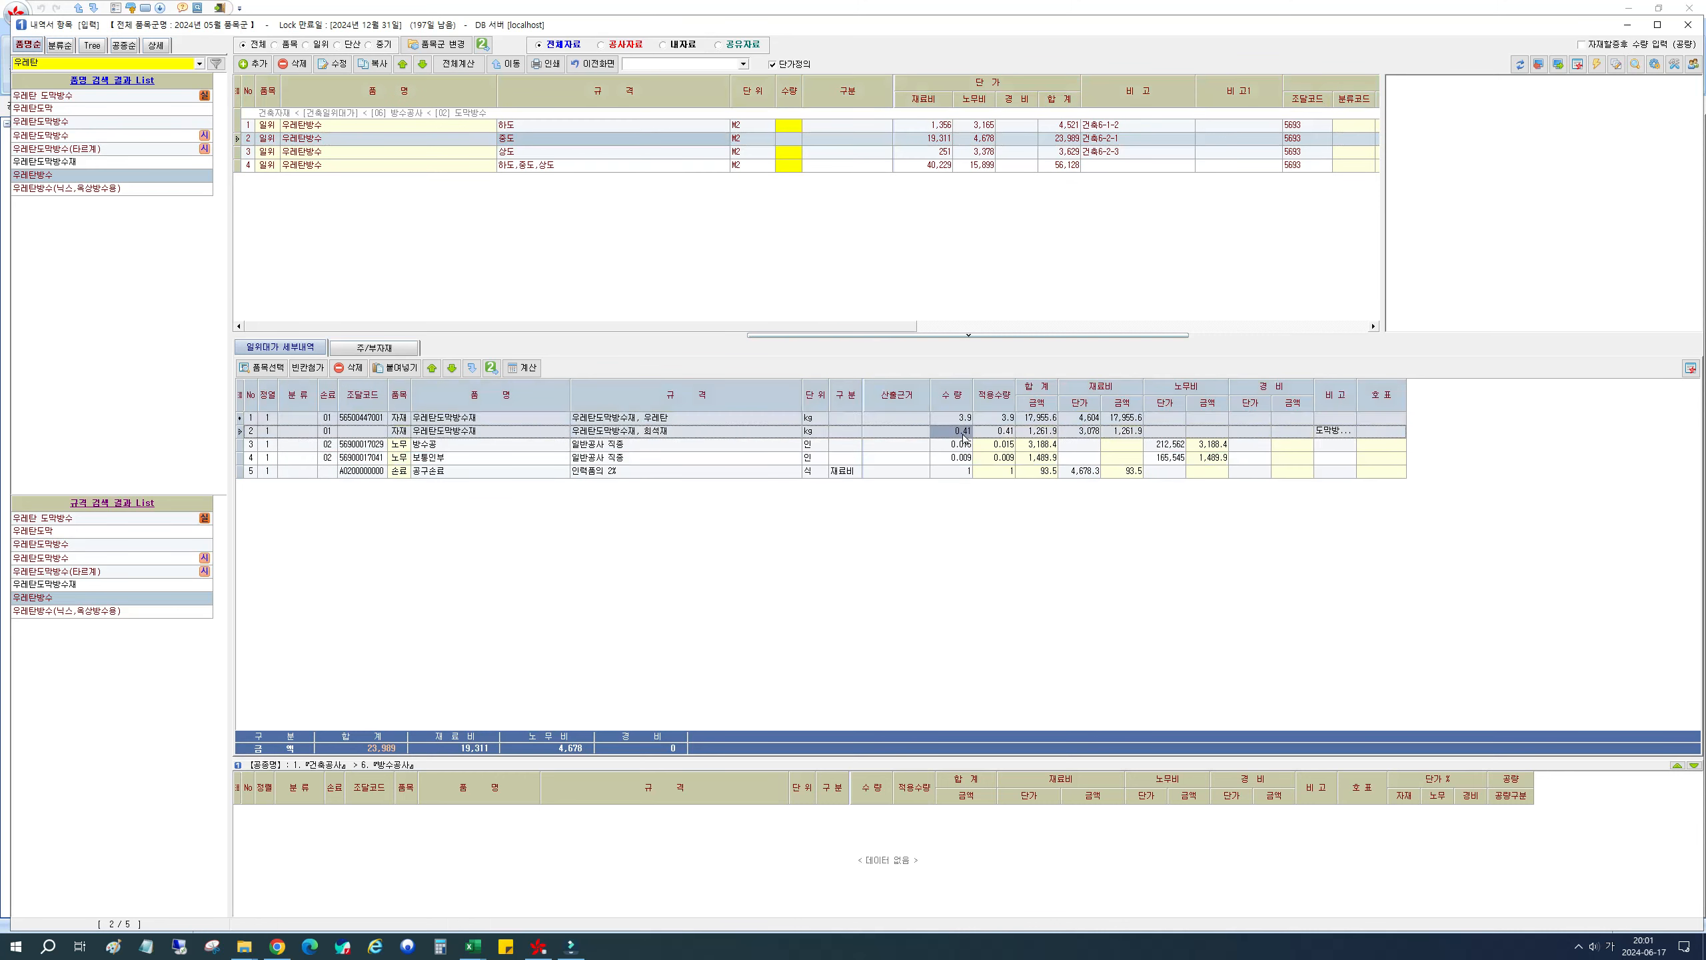
{"action": "left_click", "coordinate": [349, 368]}
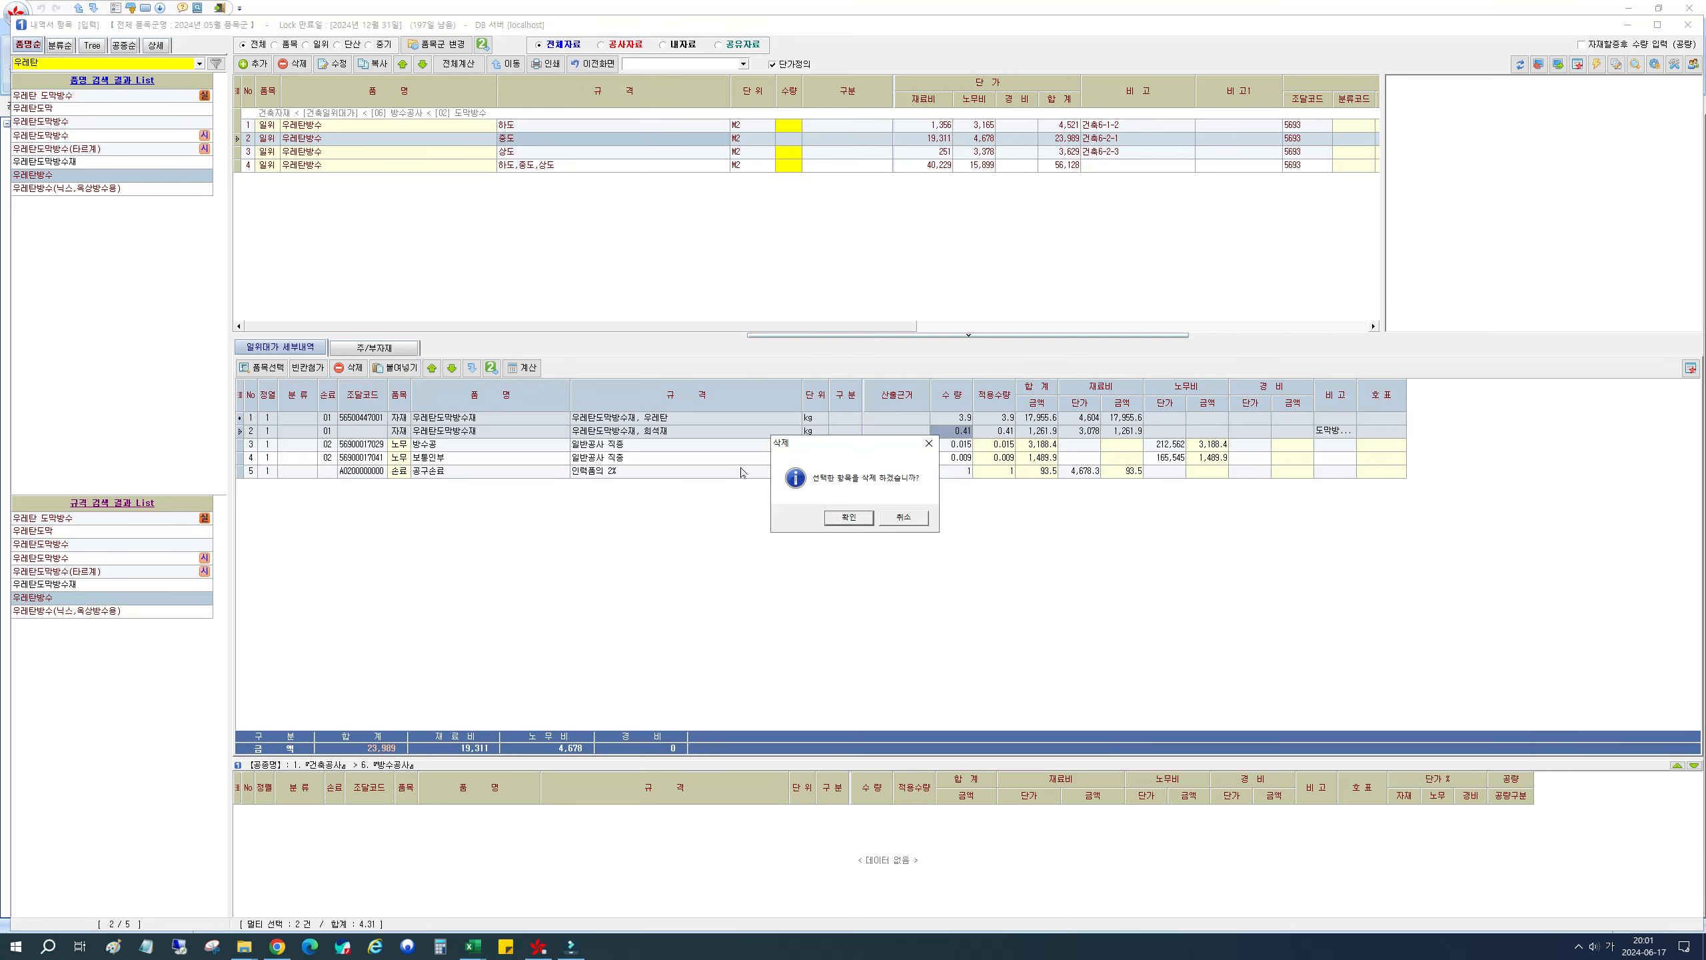
{"action": "left_click", "coordinate": [853, 521]}
{"action": "left_click", "coordinate": [846, 517]}
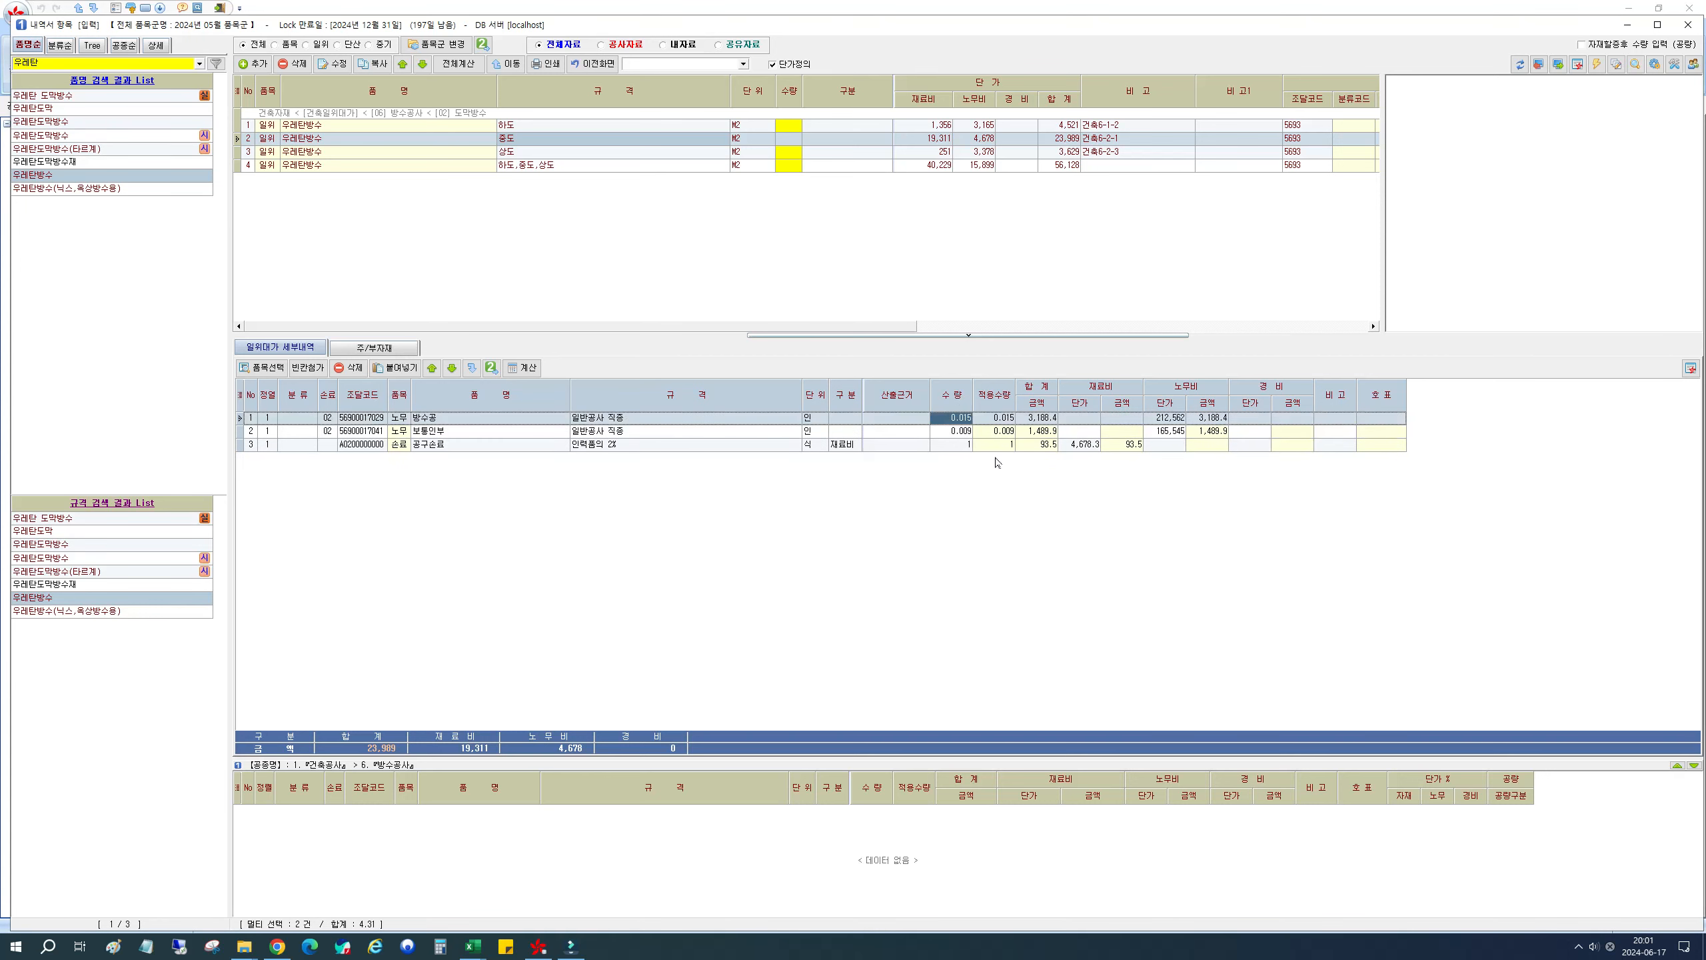
{"action": "left_click", "coordinate": [518, 126]}
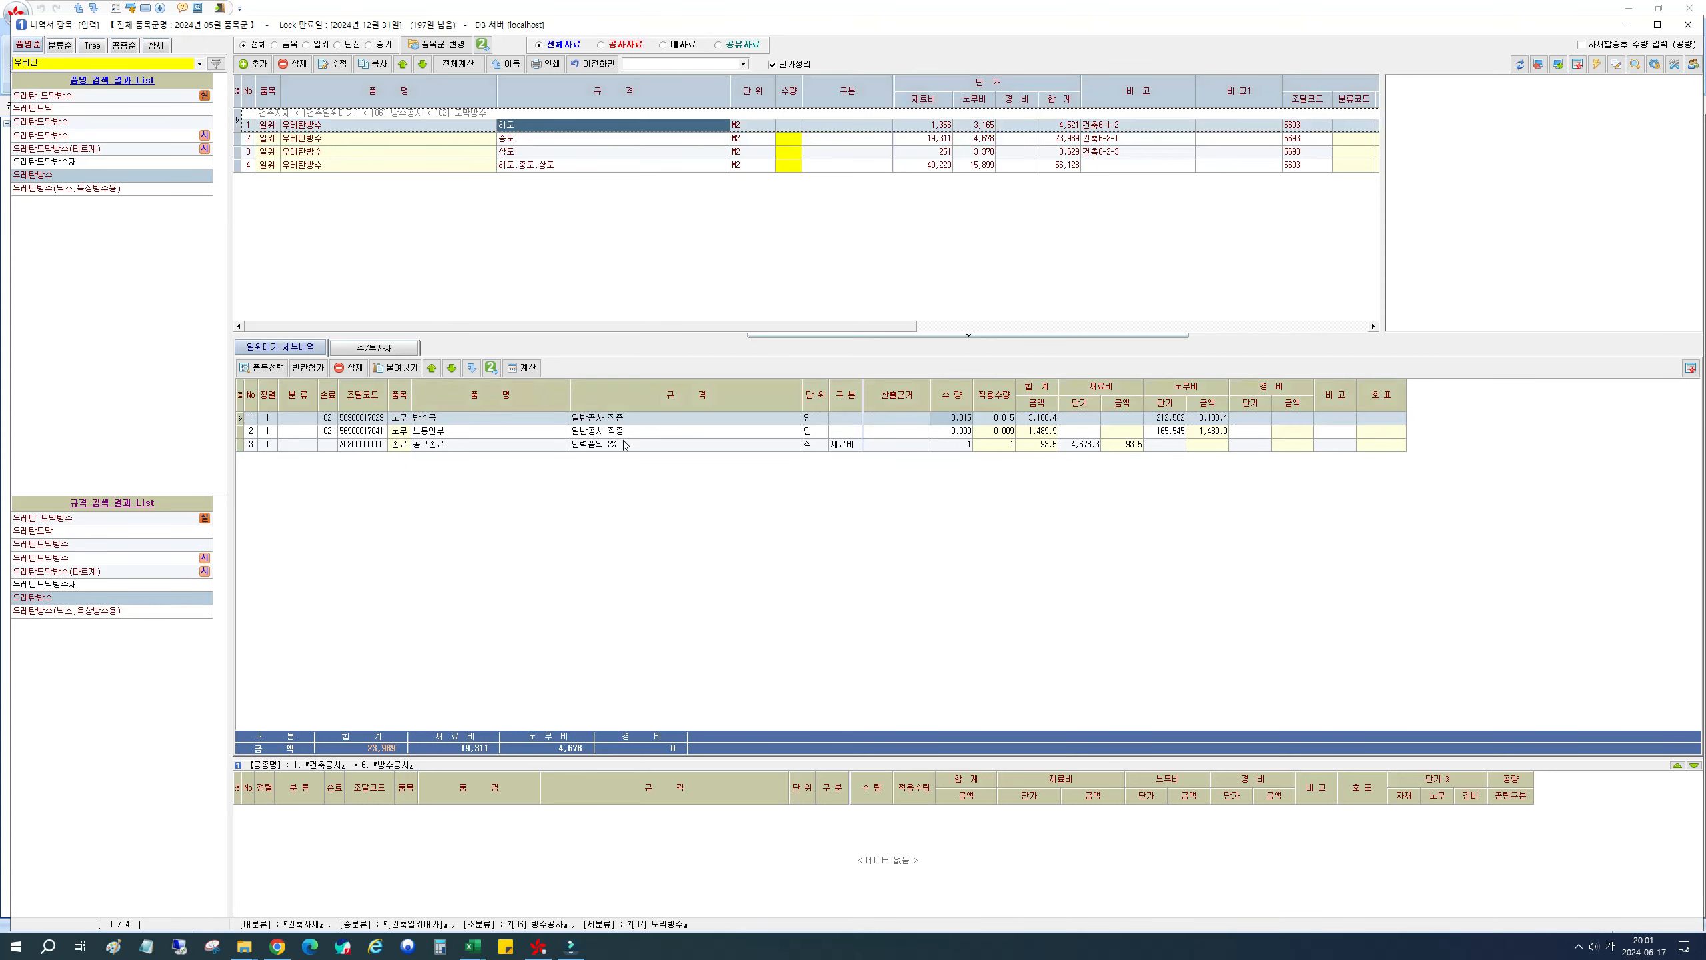
{"action": "left_click", "coordinate": [537, 154]}
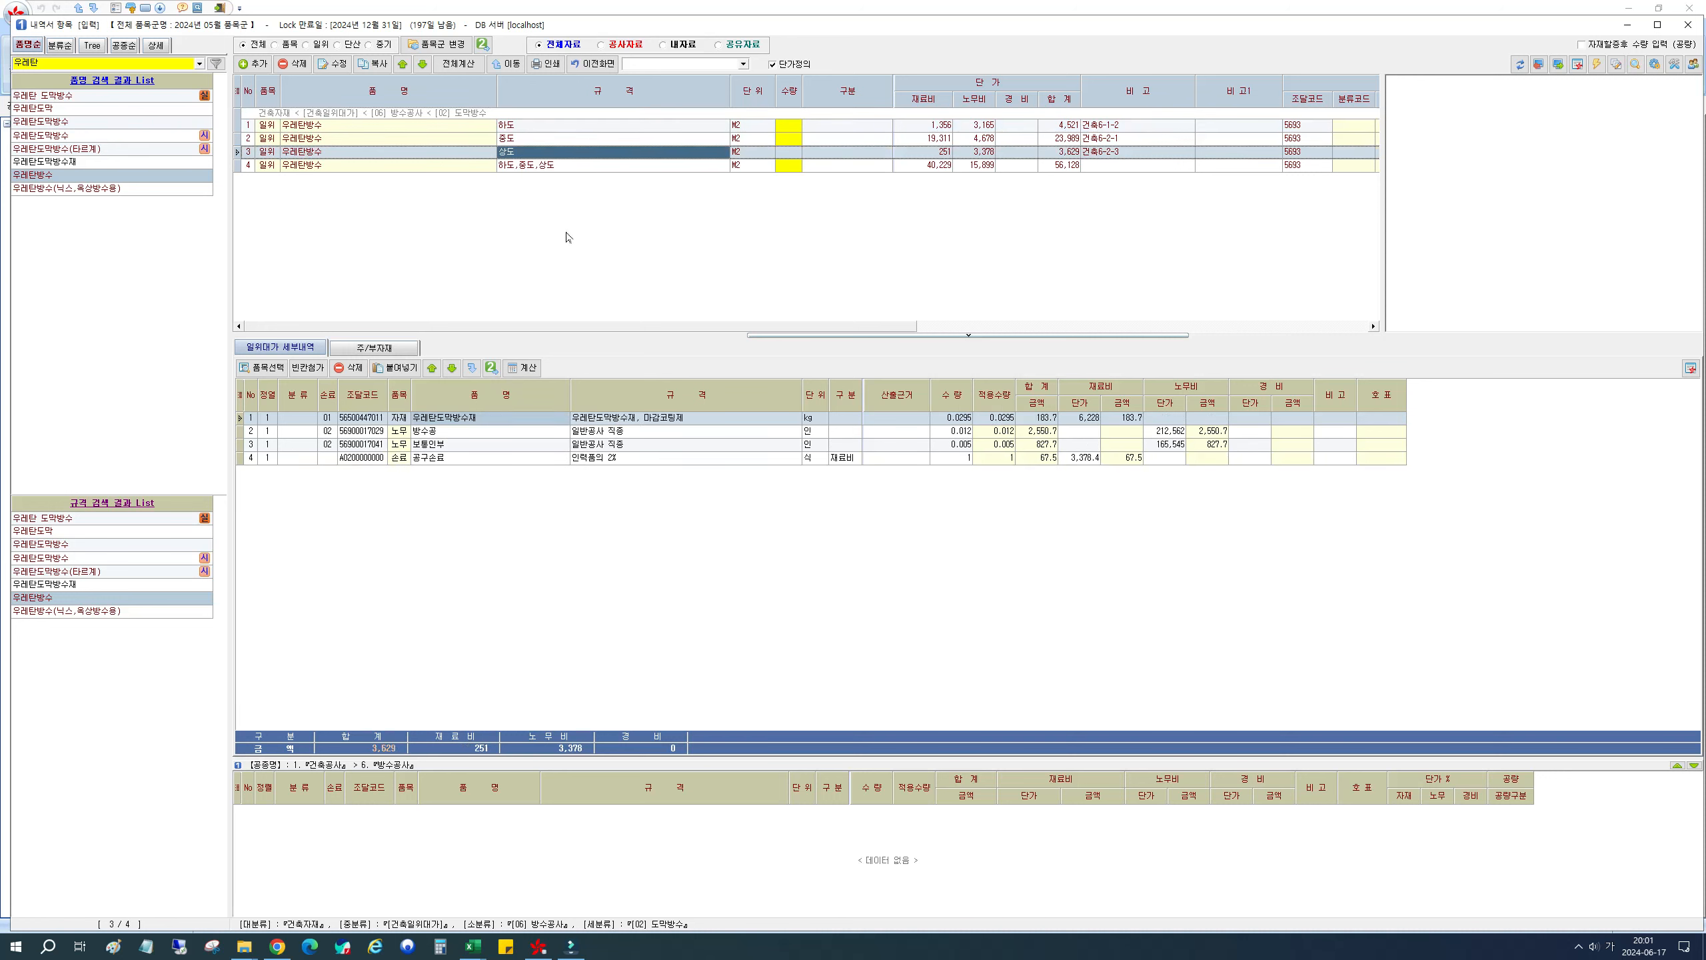
{"action": "left_click", "coordinate": [524, 140]}
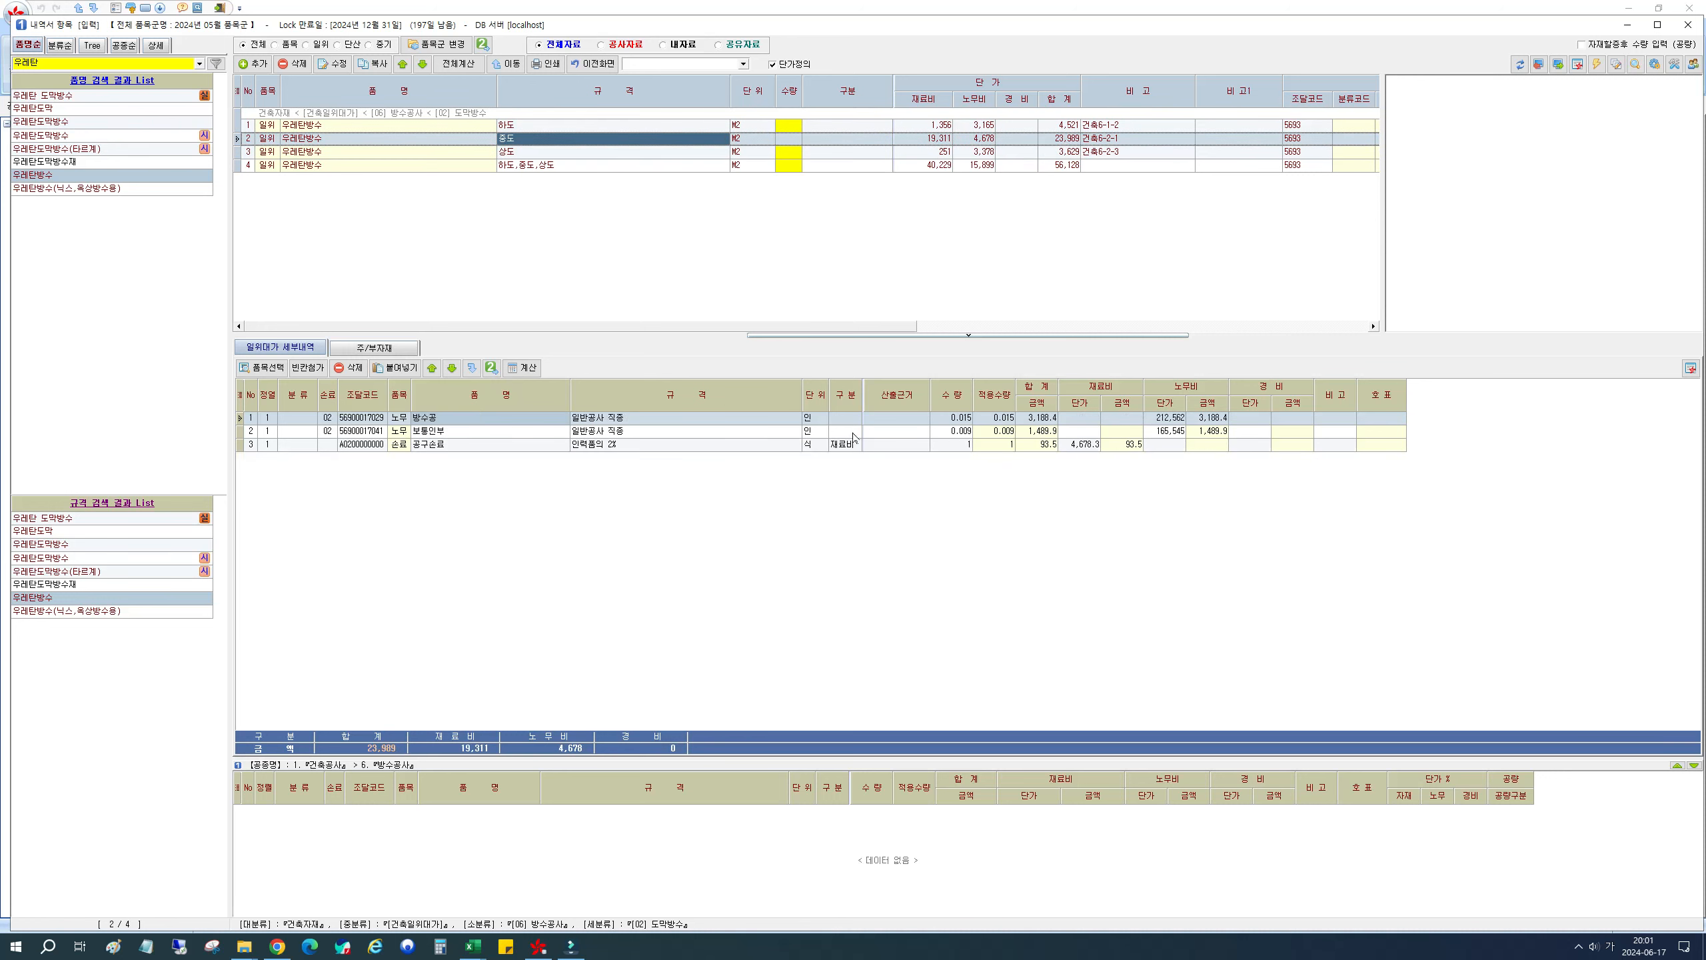
Step: Set the 수량 of the 중도 row in the combined 하도,중도,상도 item to 3
{"action": "left_click", "coordinate": [501, 167]}
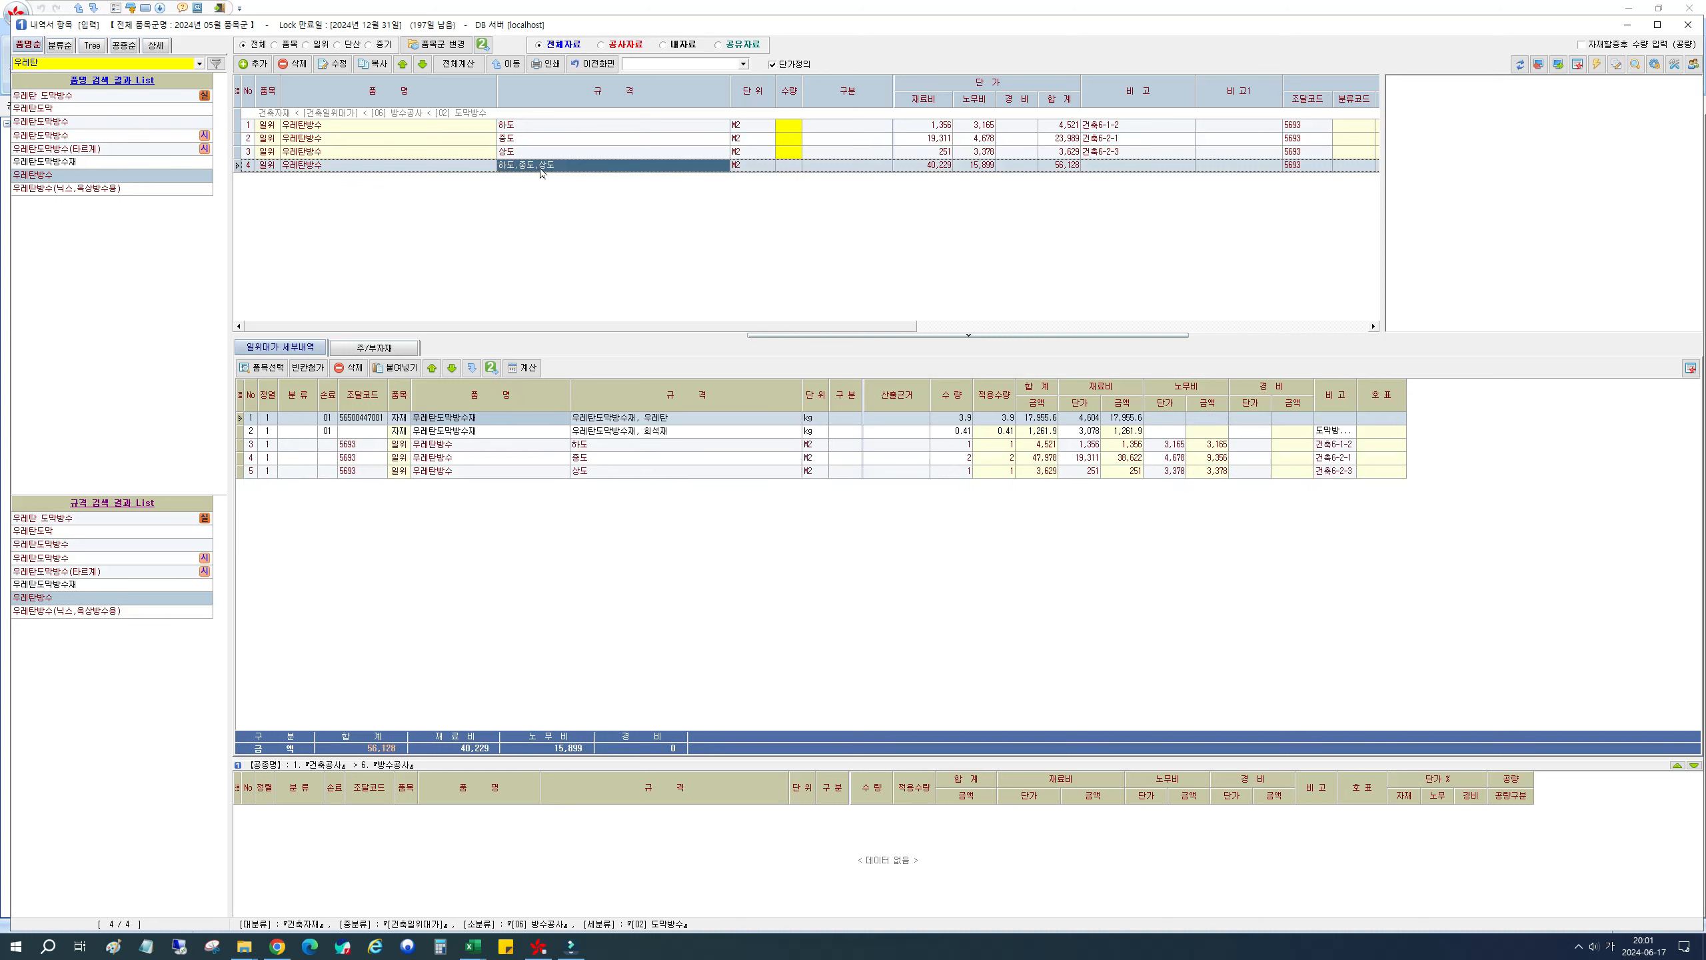
{"action": "left_click", "coordinate": [943, 419]}
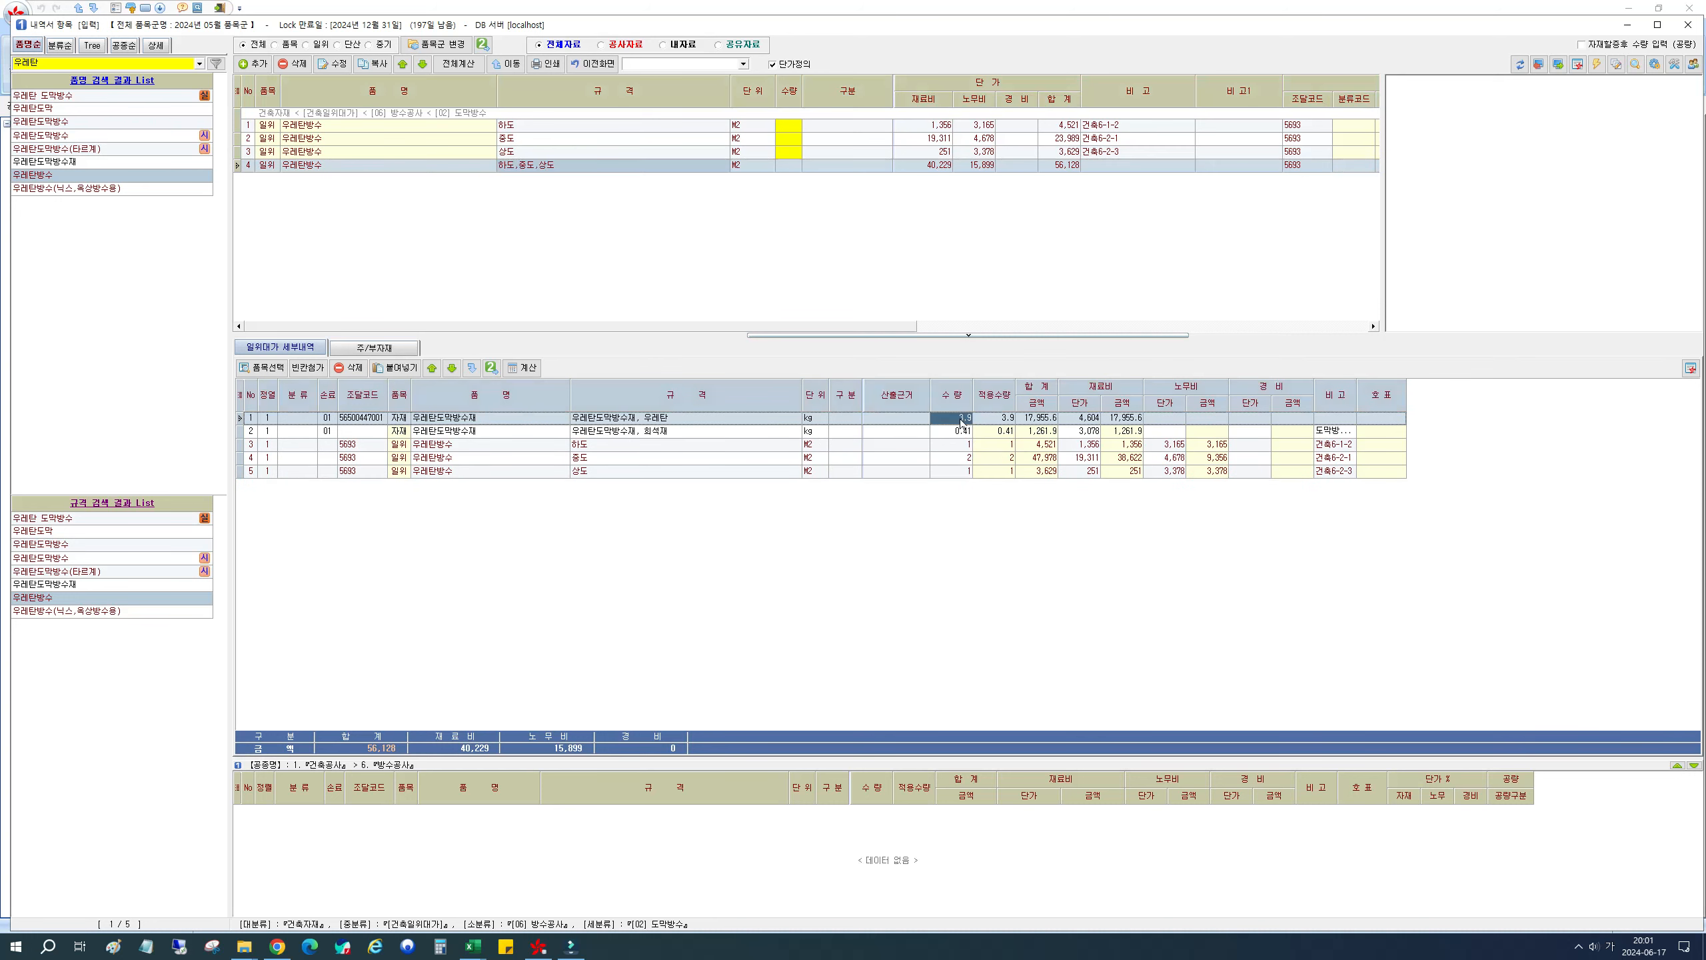
{"action": "left_click", "coordinate": [531, 460]}
{"action": "left_click", "coordinate": [959, 458]}
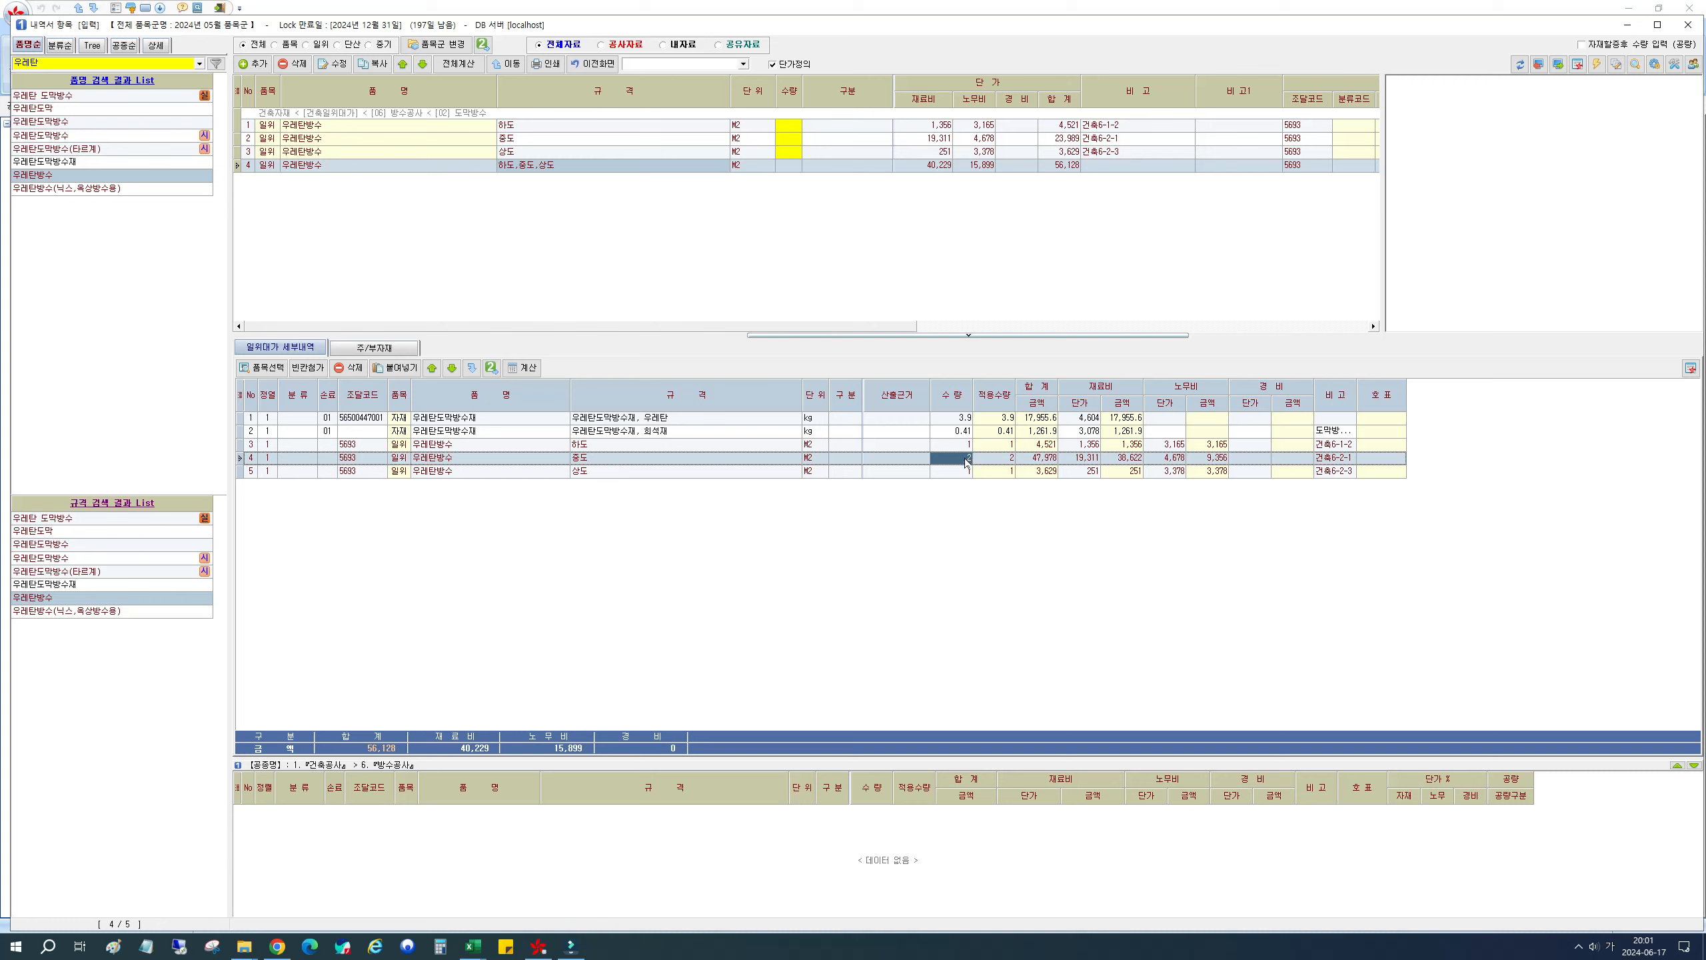
{"action": "key", "text": "Return"}
{"action": "type", "text": "3"}
{"action": "key", "text": "Return"}
{"action": "left_click", "coordinate": [954, 423]}
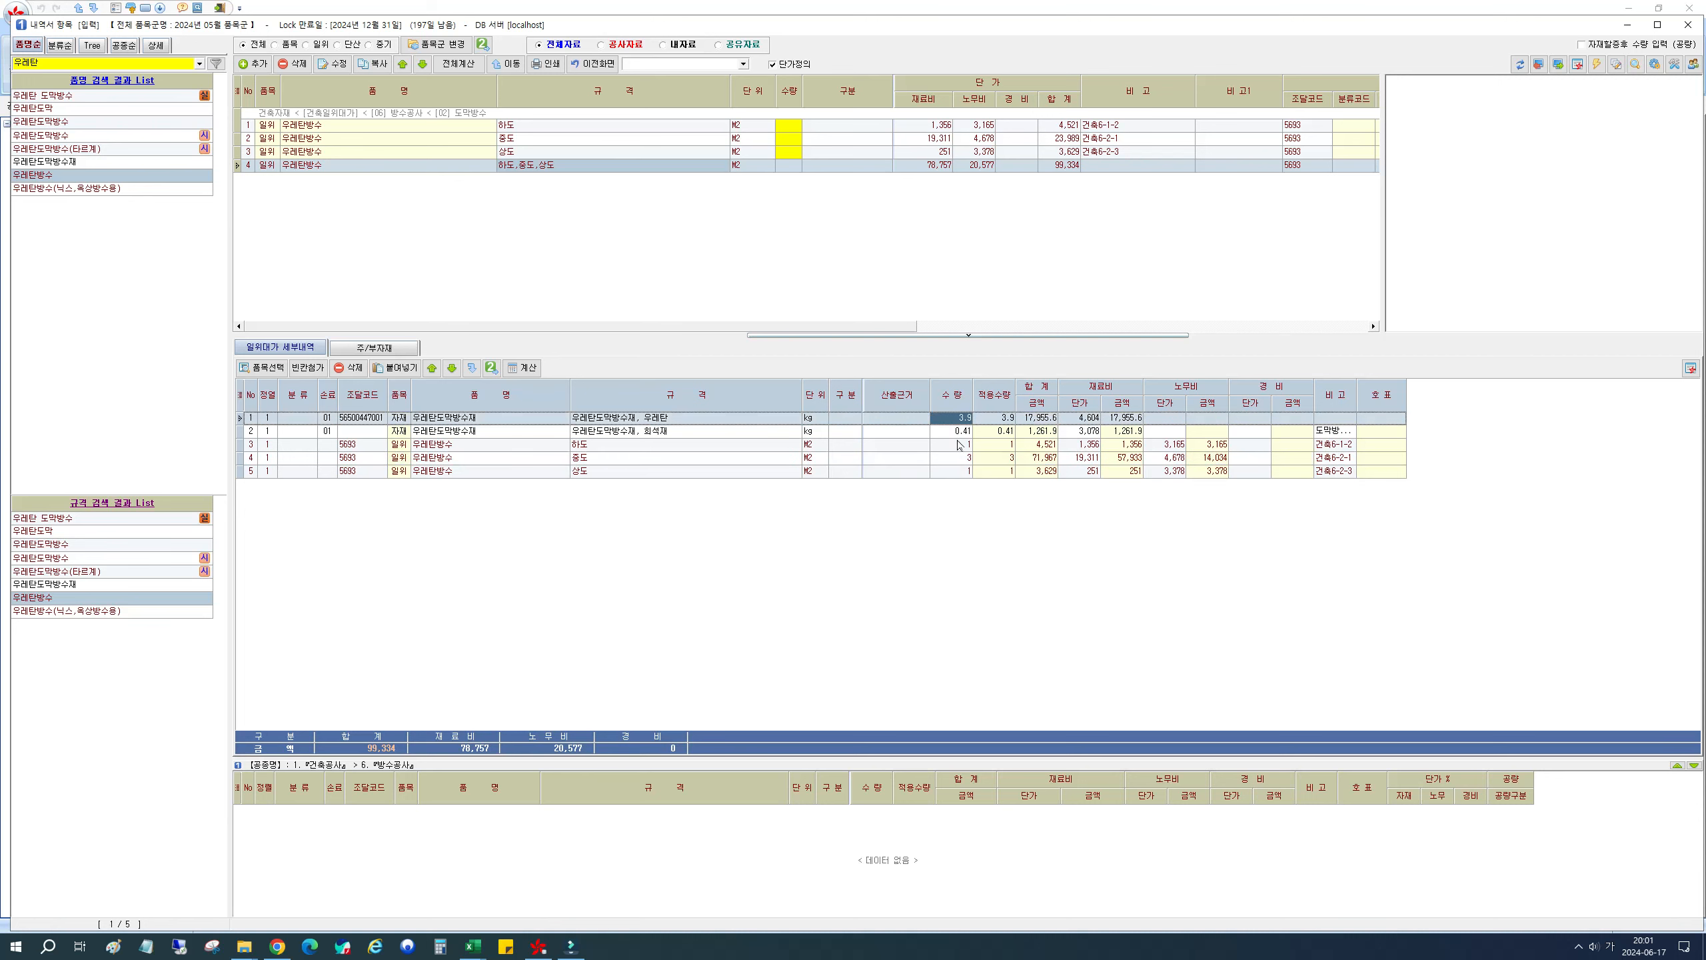